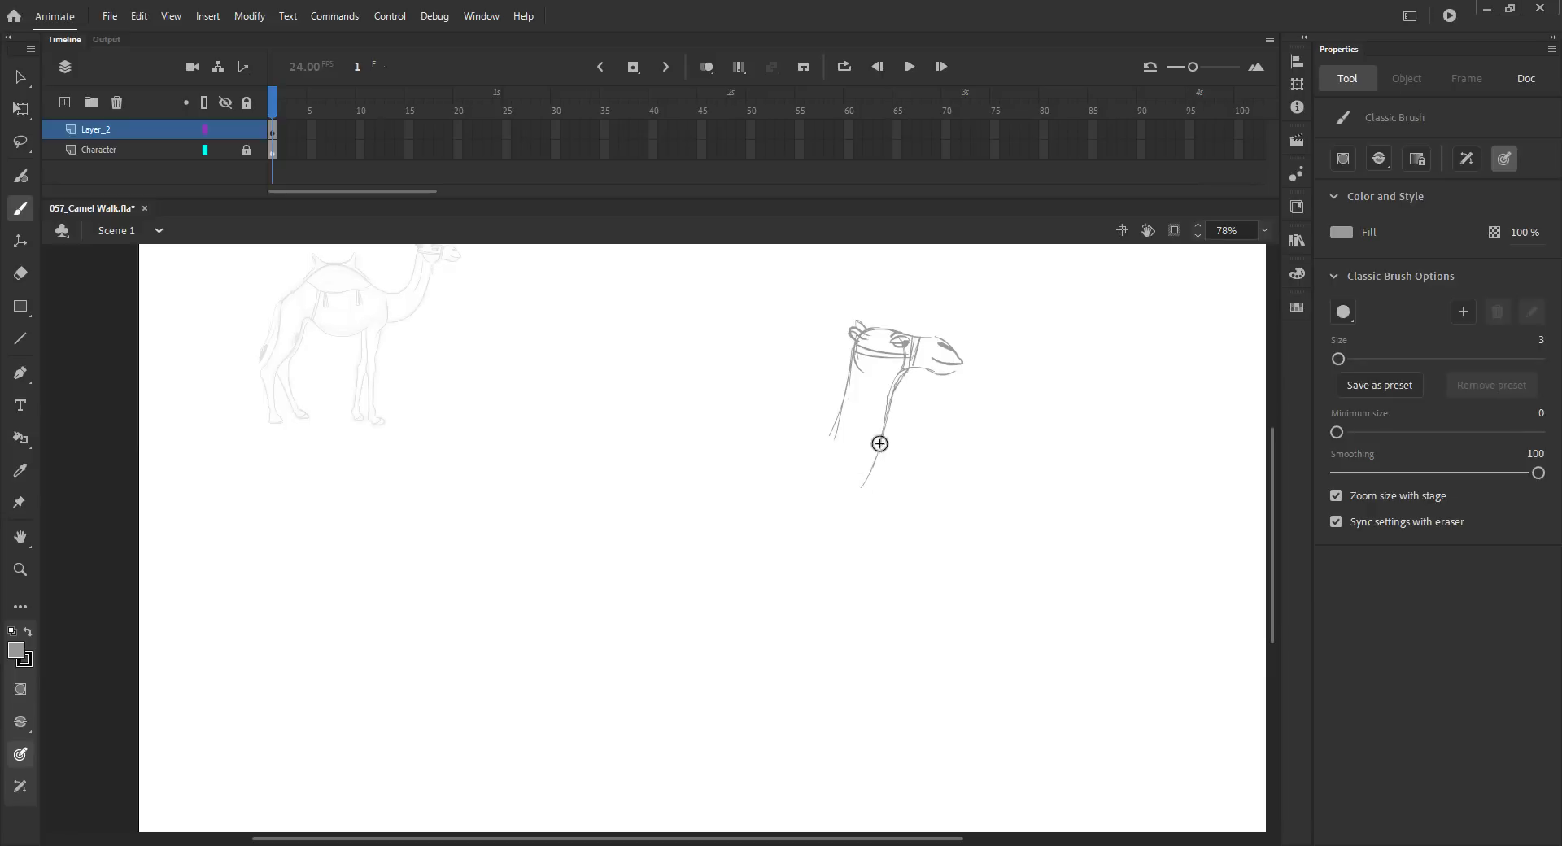
Sketch both sides of the camel's neck with the Classic Brush, curving down from the head to the chest, and save
key("ctrl+z")
left_click_drag(889, 408, 859, 491)
left_click_drag(880, 436, 841, 514)
mouse_move(843, 412)
left_mouse_down()
mouse_move(816, 458)
mouse_move(828, 519)
left_mouse_up()
left_click_drag(860, 488, 819, 526)
mouse_move(896, 387)
left_mouse_down()
mouse_move(860, 486)
mouse_move(834, 439)
mouse_move(775, 455)
left_mouse_up()
key("ctrl+s")
key("ctrl+s")
Sketch the front slope of the hump, the shoulder, and the upper part of the first foreleg, saving along the way
mouse_move(638, 418)
left_mouse_down()
mouse_move(701, 409)
mouse_move(778, 494)
left_mouse_up()
mouse_move(768, 449)
left_mouse_down()
mouse_move(783, 529)
mouse_move(749, 559)
left_mouse_up()
key("ctrl+s")
left_click_drag(811, 478, 796, 540)
left_click_drag(871, 370, 853, 445)
left_click_drag(748, 535, 746, 560)
left_click_drag(816, 504, 774, 628)
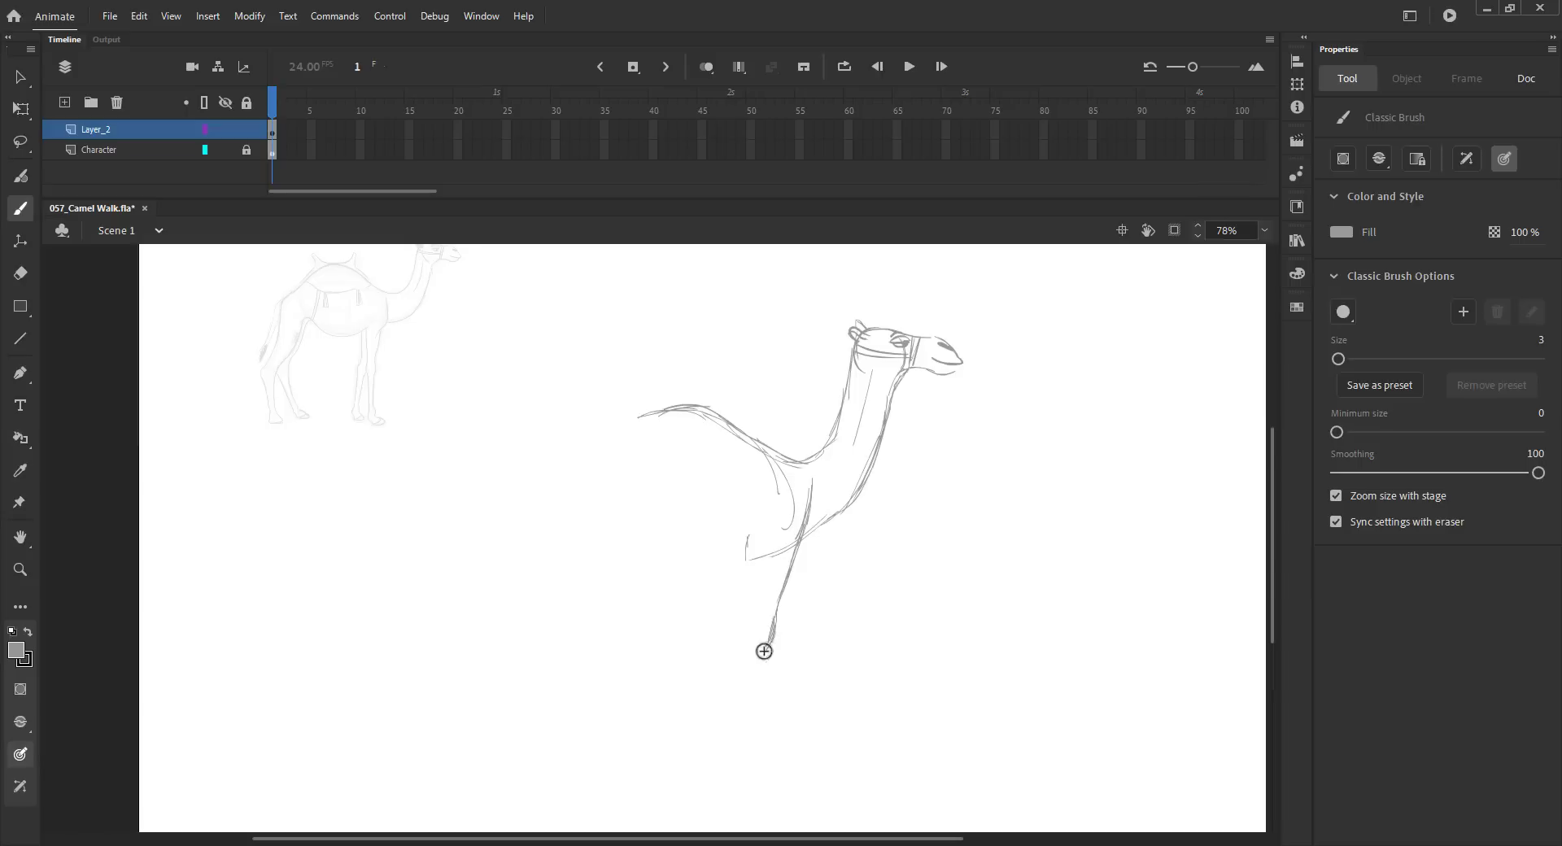
Complete the hump and rounded belly, and sketch the saddle, its girth strap and the start of the rump
left_click_drag(703, 407, 648, 410)
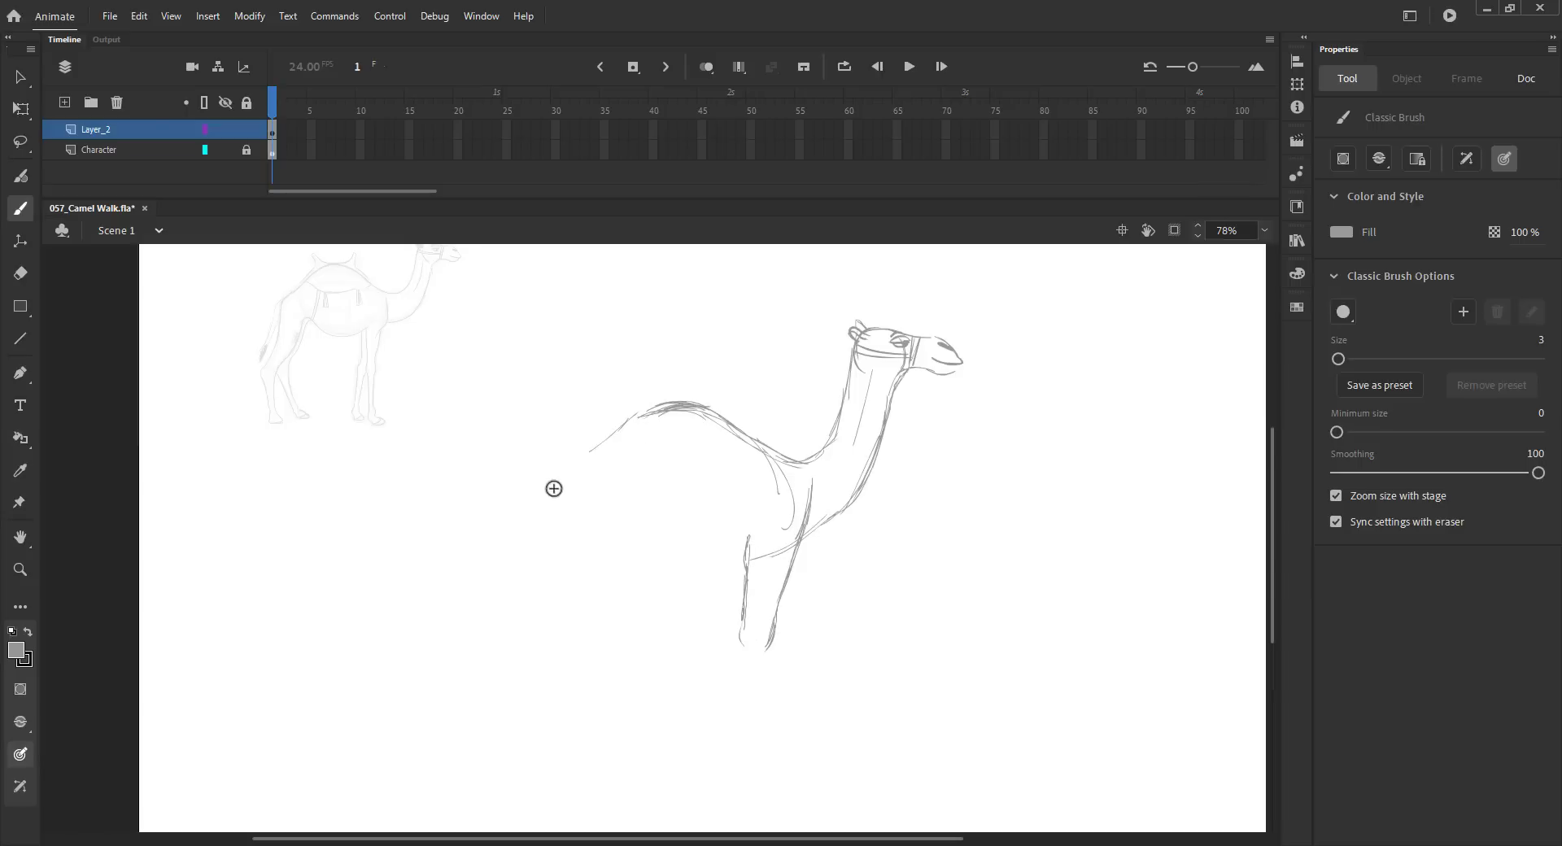
mouse_move(557, 473)
left_mouse_down()
mouse_move(593, 446)
mouse_move(579, 505)
mouse_move(626, 559)
mouse_move(800, 545)
left_mouse_up()
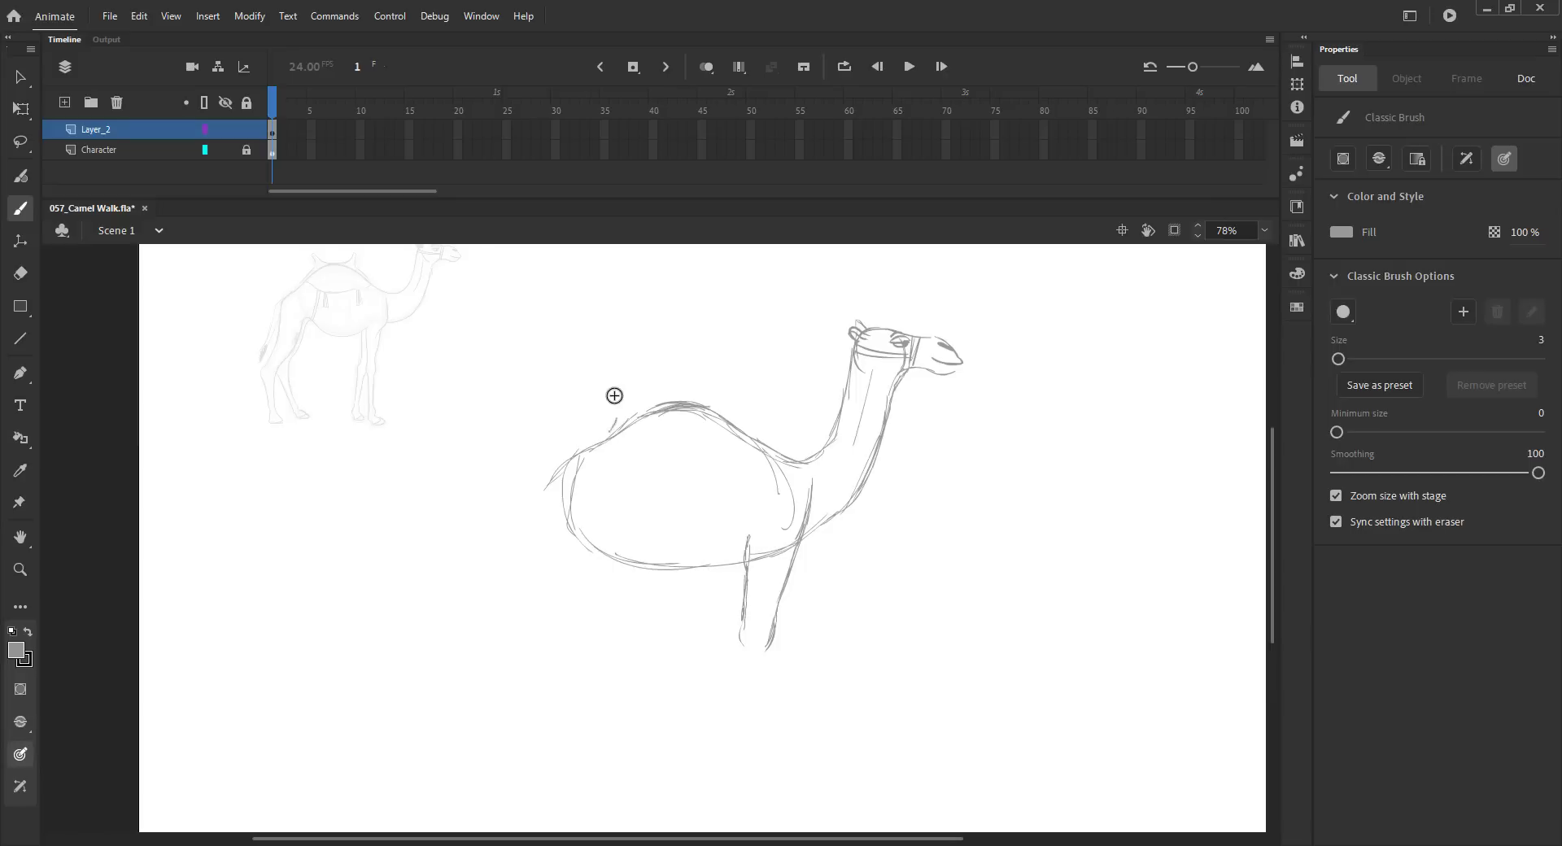
mouse_move(605, 376)
left_mouse_down()
mouse_move(667, 400)
mouse_move(733, 387)
mouse_move(722, 412)
mouse_move(729, 395)
mouse_move(751, 430)
left_mouse_up()
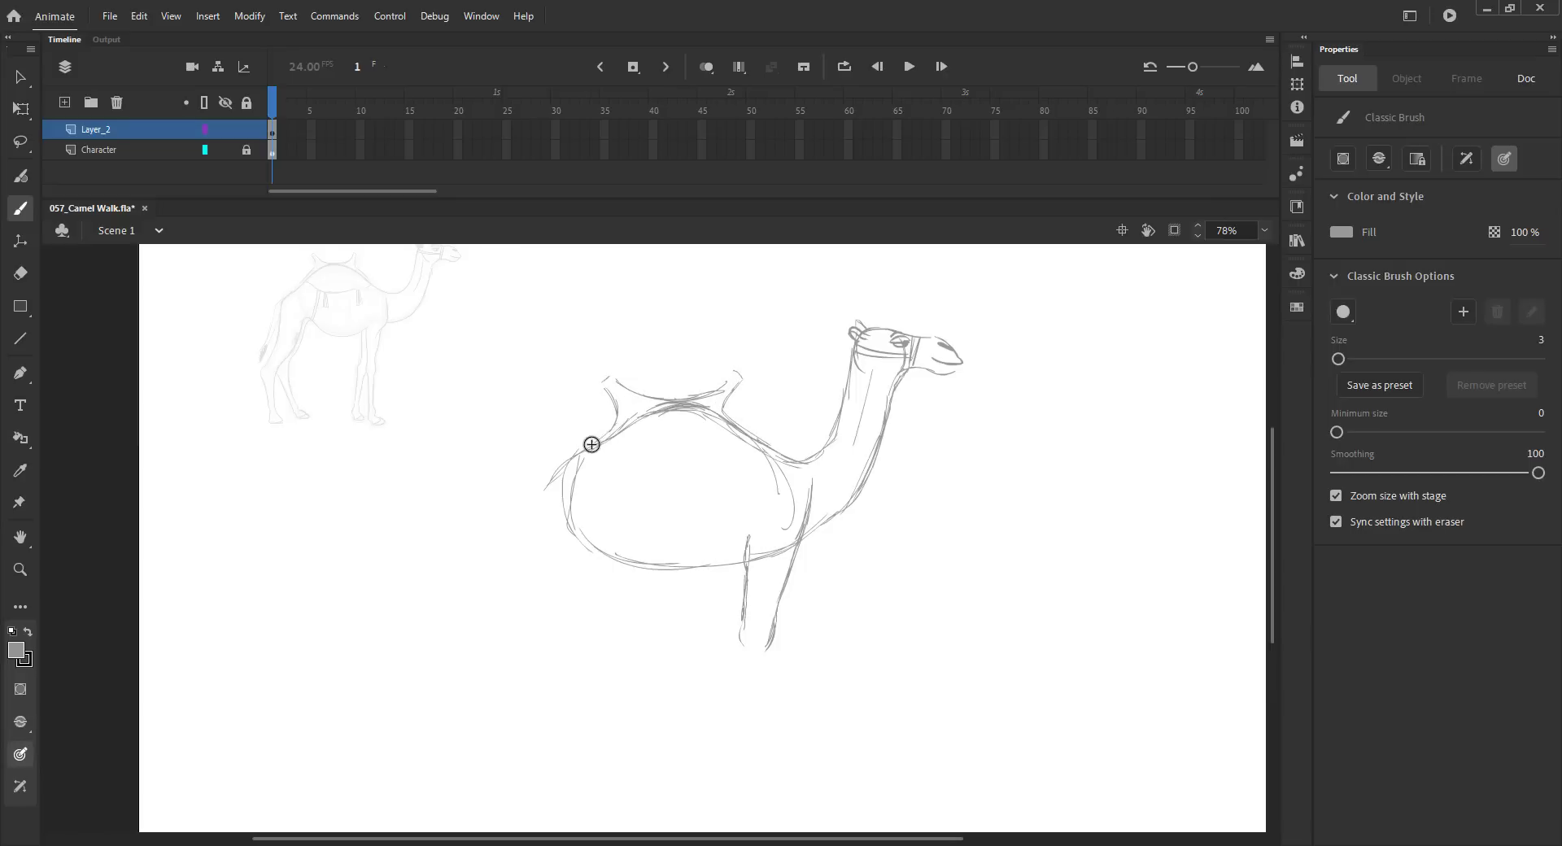
mouse_move(587, 449)
left_mouse_down()
mouse_move(715, 473)
mouse_move(767, 454)
left_mouse_up()
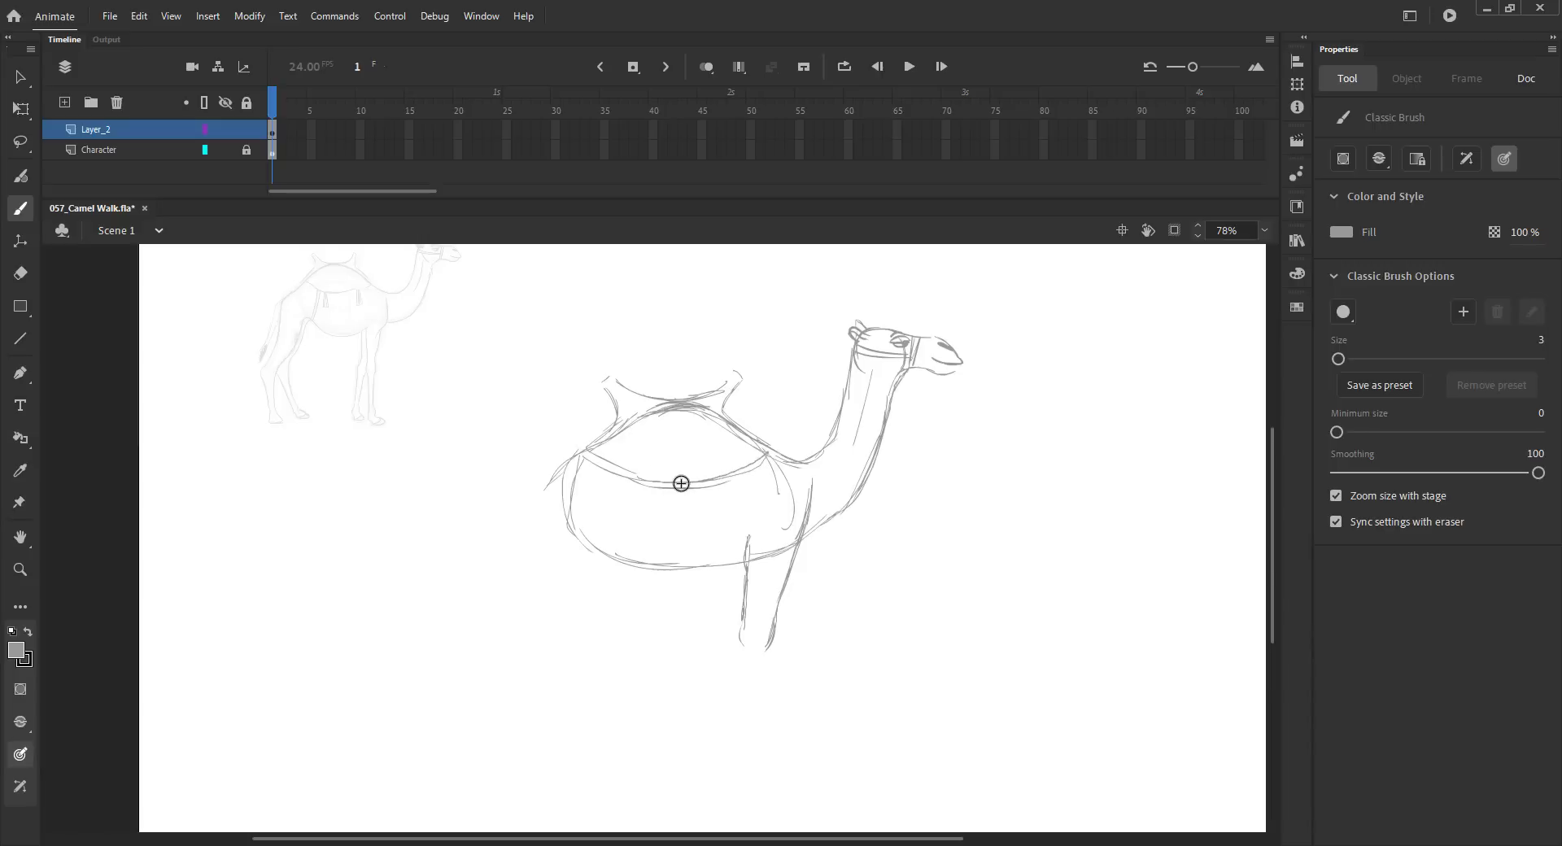
left_click_drag(630, 479, 619, 560)
left_click_drag(566, 463, 521, 523)
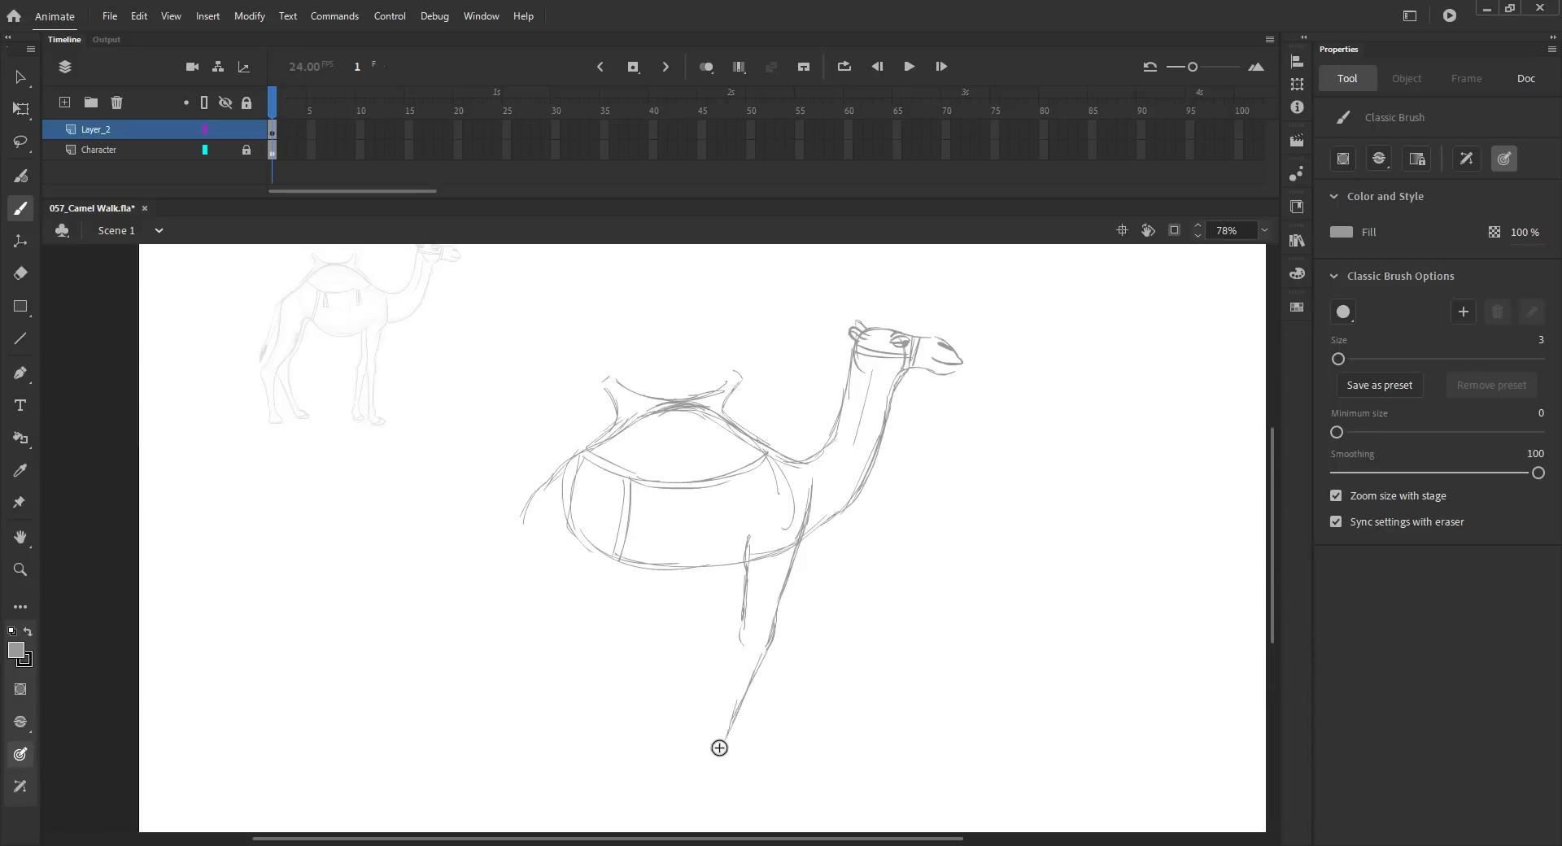
Redraw the first foreleg's lower front line and sketch the second foreleg reaching forward with its hoof, saving the file
key("ctrl+z")
key("ctrl+z")
key("ctrl+s")
left_click_drag(766, 648, 713, 730)
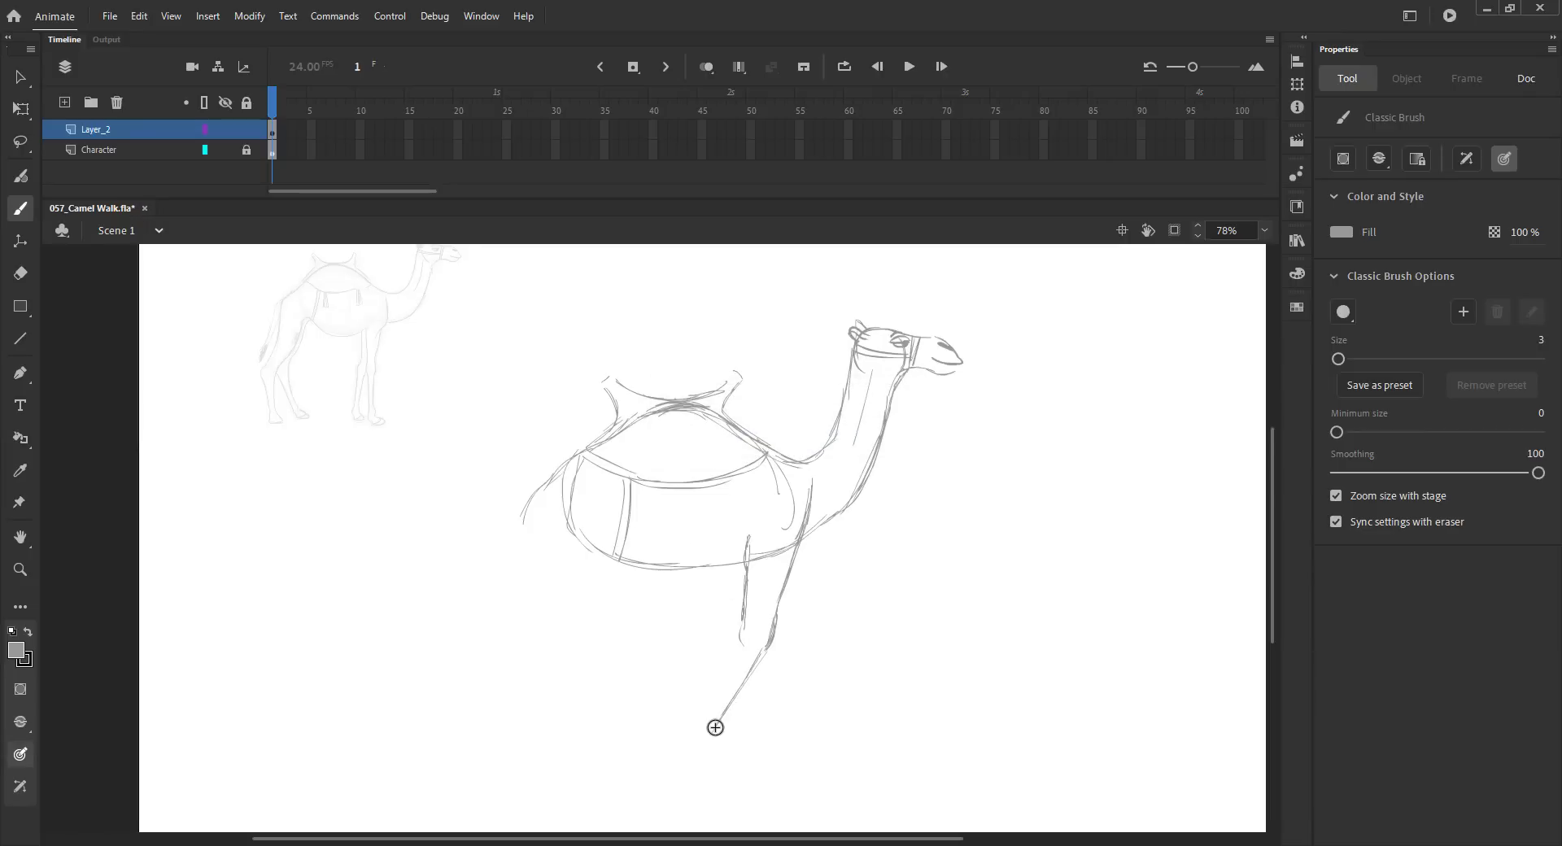
left_click_drag(803, 537, 834, 613)
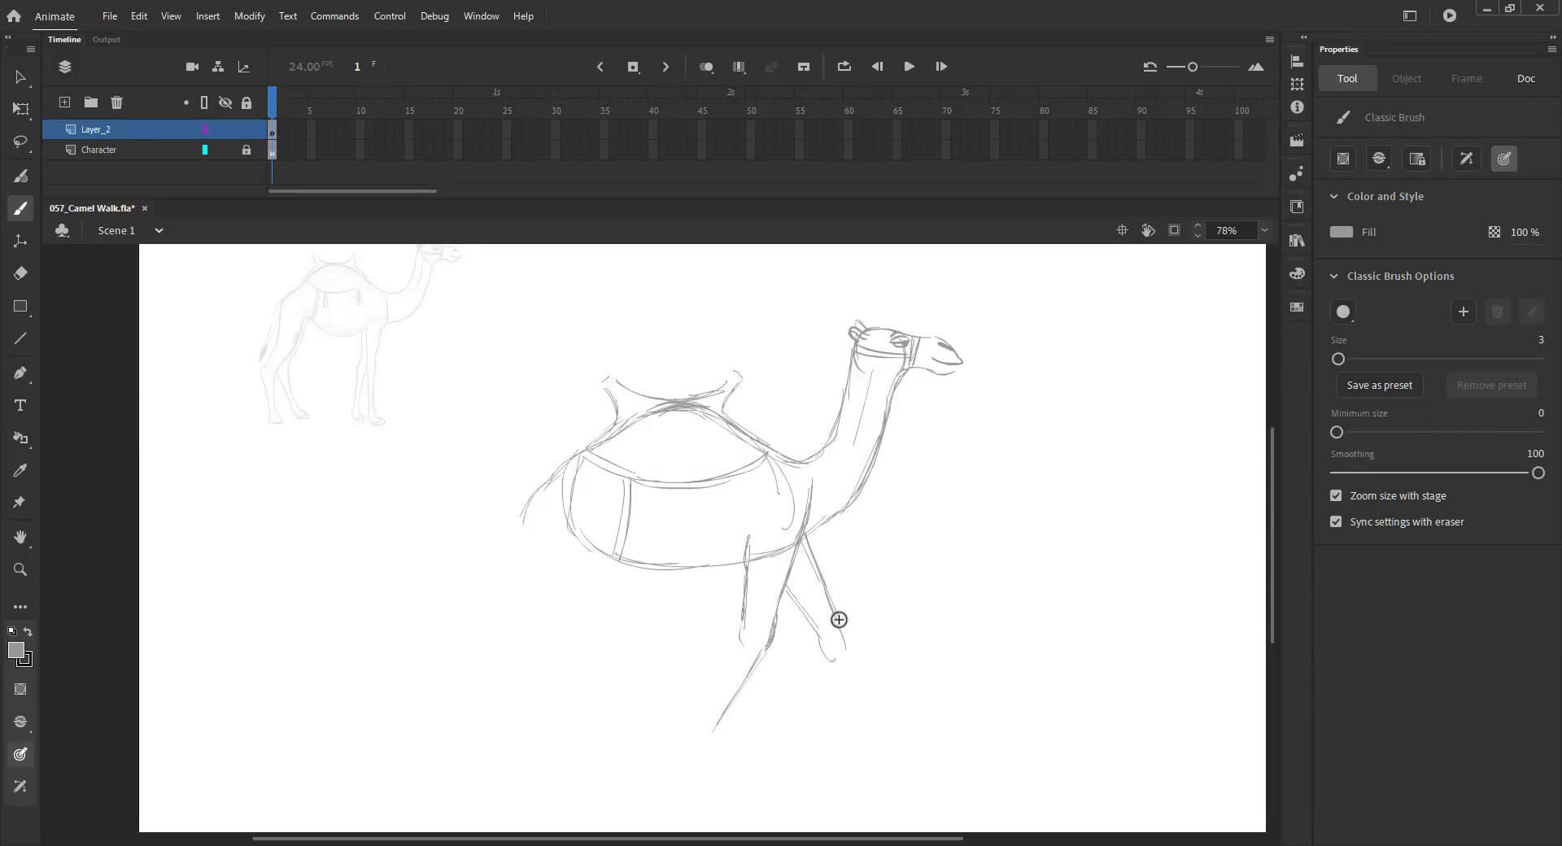
left_click_drag(833, 662, 857, 731)
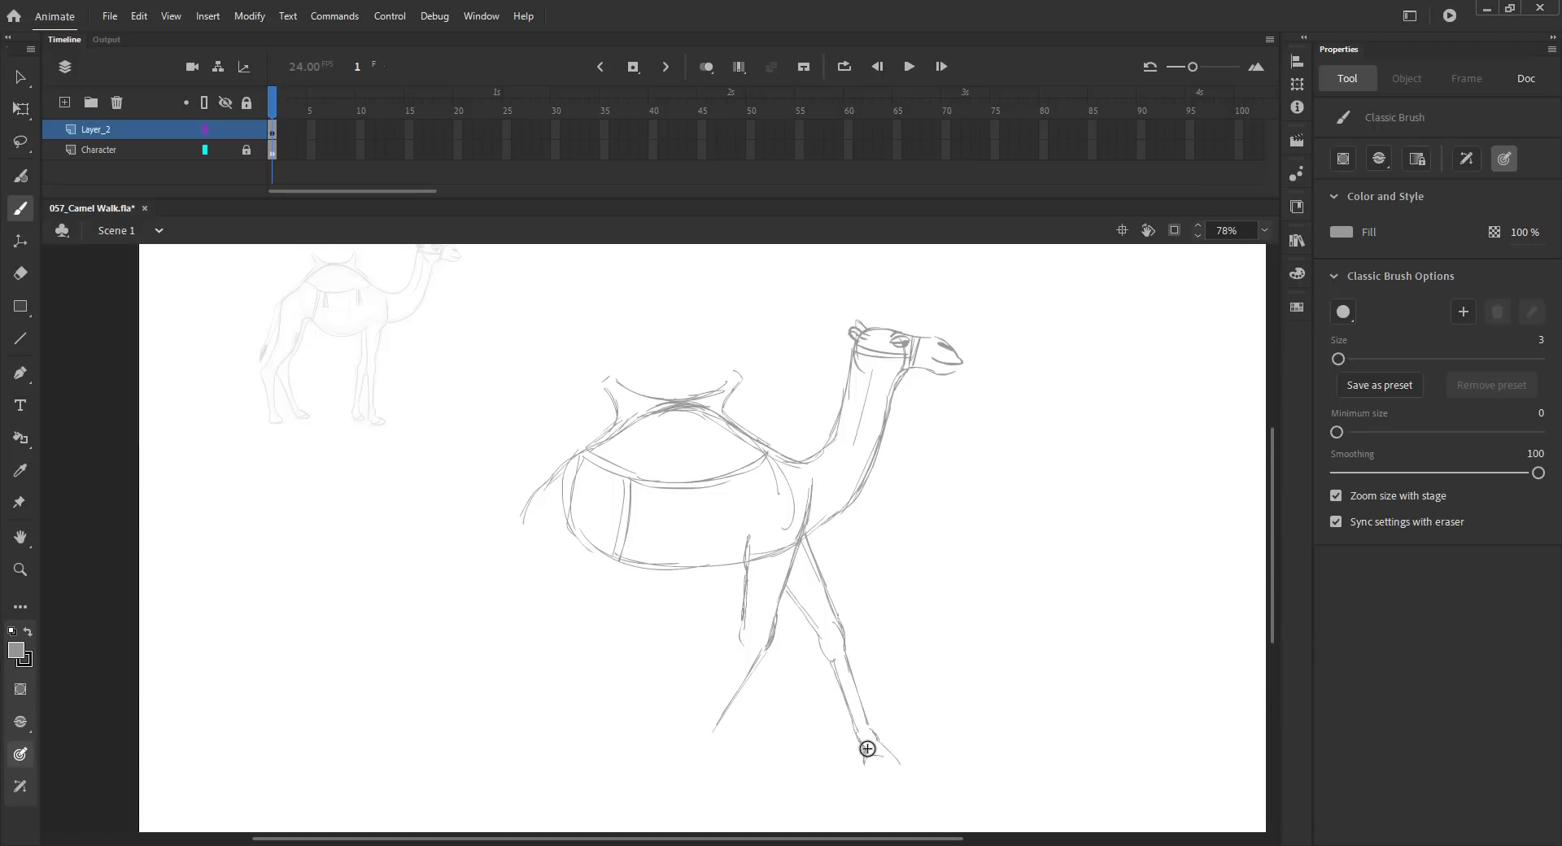
left_click_drag(867, 748, 902, 758)
key("ctrl+s")
Sketch the trailing hind leg with its raised hoof and finish the first foreleg's shin and hoof, and save
mouse_move(552, 468)
left_mouse_down()
mouse_move(506, 597)
mouse_move(466, 621)
mouse_move(486, 649)
mouse_move(446, 676)
mouse_move(462, 621)
mouse_move(450, 654)
mouse_move(483, 657)
mouse_move(427, 718)
left_mouse_up()
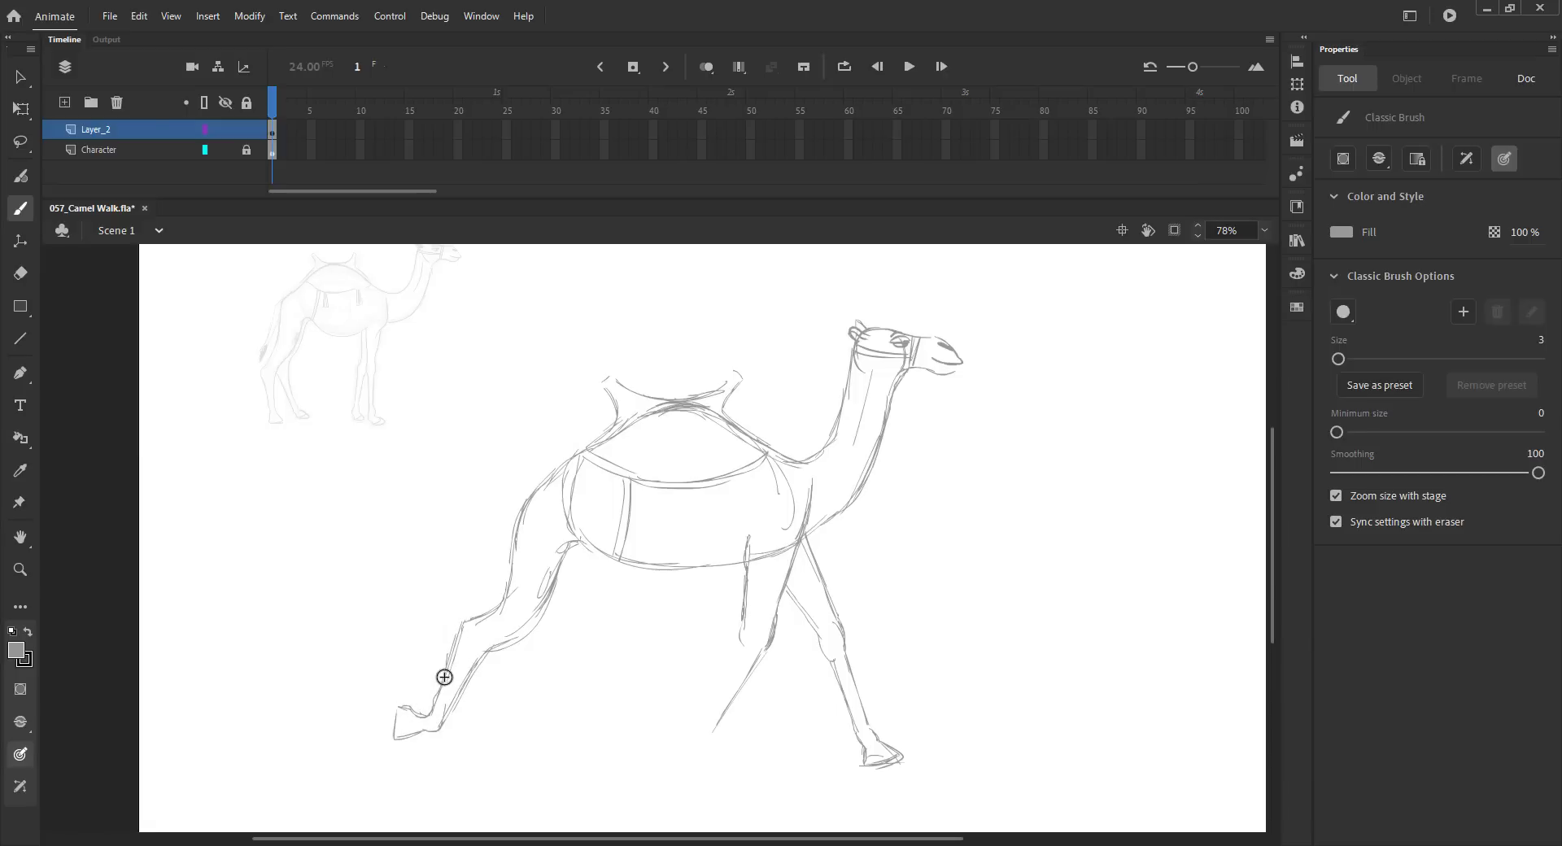
left_click_drag(743, 692, 698, 755)
left_click_drag(741, 648, 691, 740)
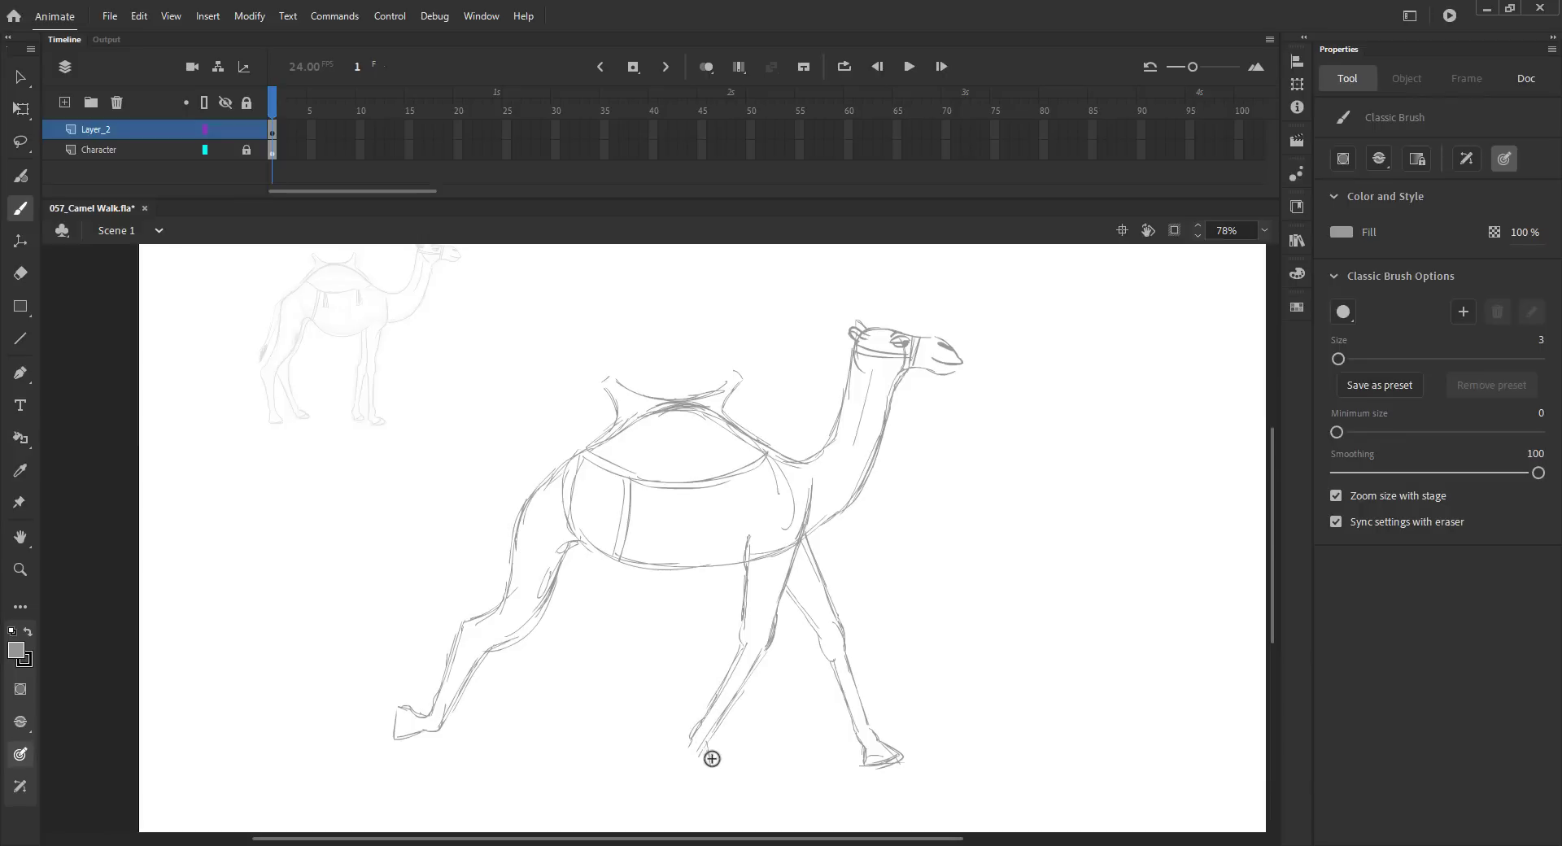
left_click_drag(718, 767, 714, 769)
key("ctrl+s")
Add a new layer directly above the Character layer and draw a long horizontal ground line beneath the hooves
left_click(109, 147)
left_click(64, 104)
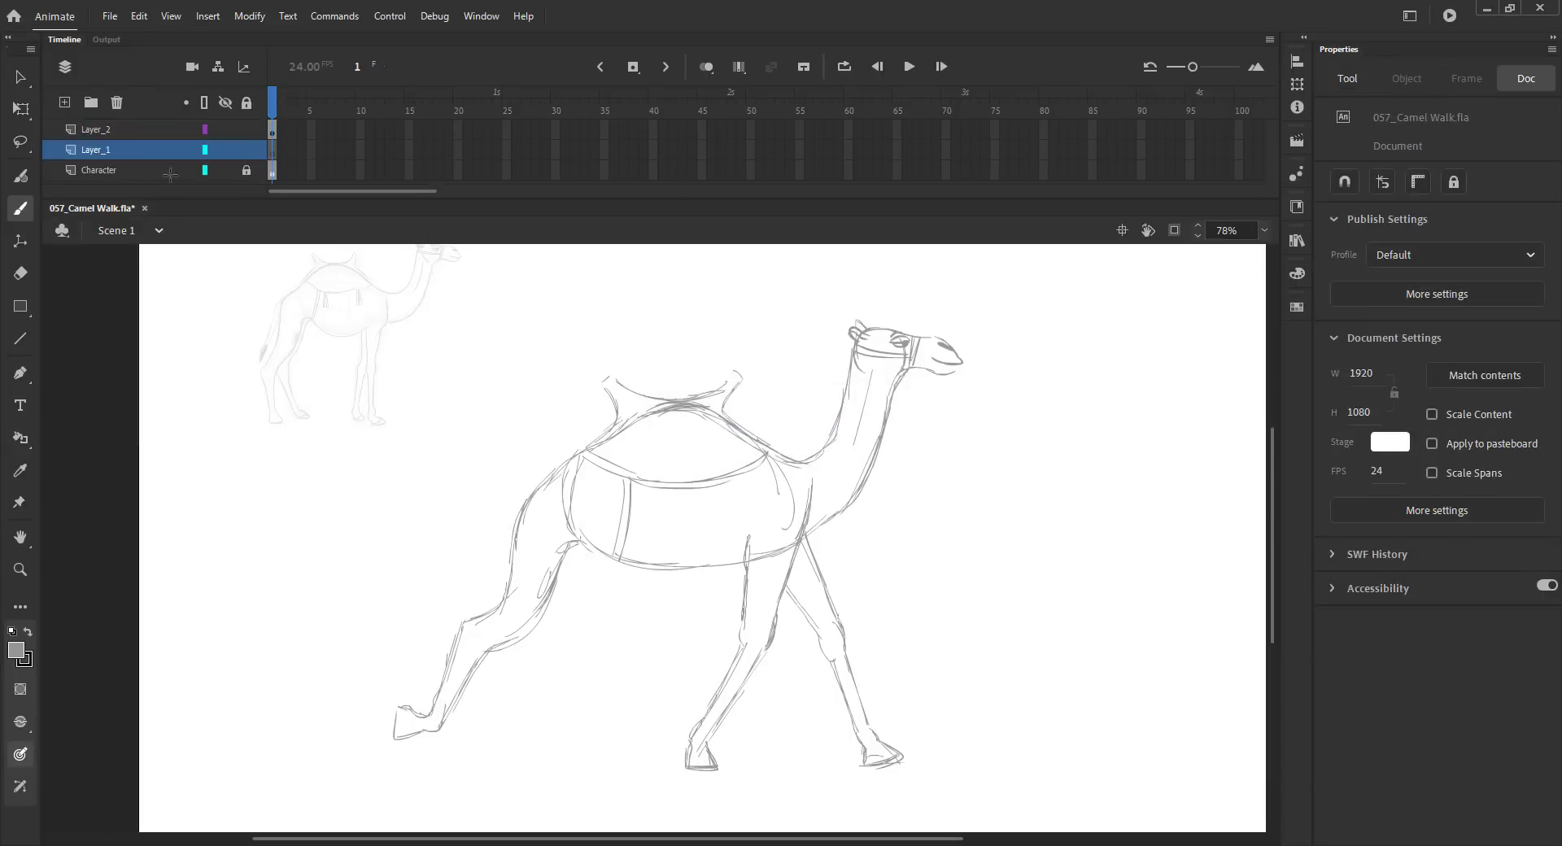
key("n")
mouse_move(1047, 763)
left_mouse_down()
mouse_move(329, 746)
mouse_move(328, 764)
left_mouse_up()
Nudge the ground line down and to the left so it sits directly under the camel's hooves, and save
key("v")
left_click(408, 765)
key("shift+Down")
key("shift+Left")
key("shift+Left")
key("shift+Left")
key("shift+Left")
key("shift+Left")
key("Up")
left_click(378, 661)
left_click(623, 769)
left_click(364, 650)
key("ctrl+s")
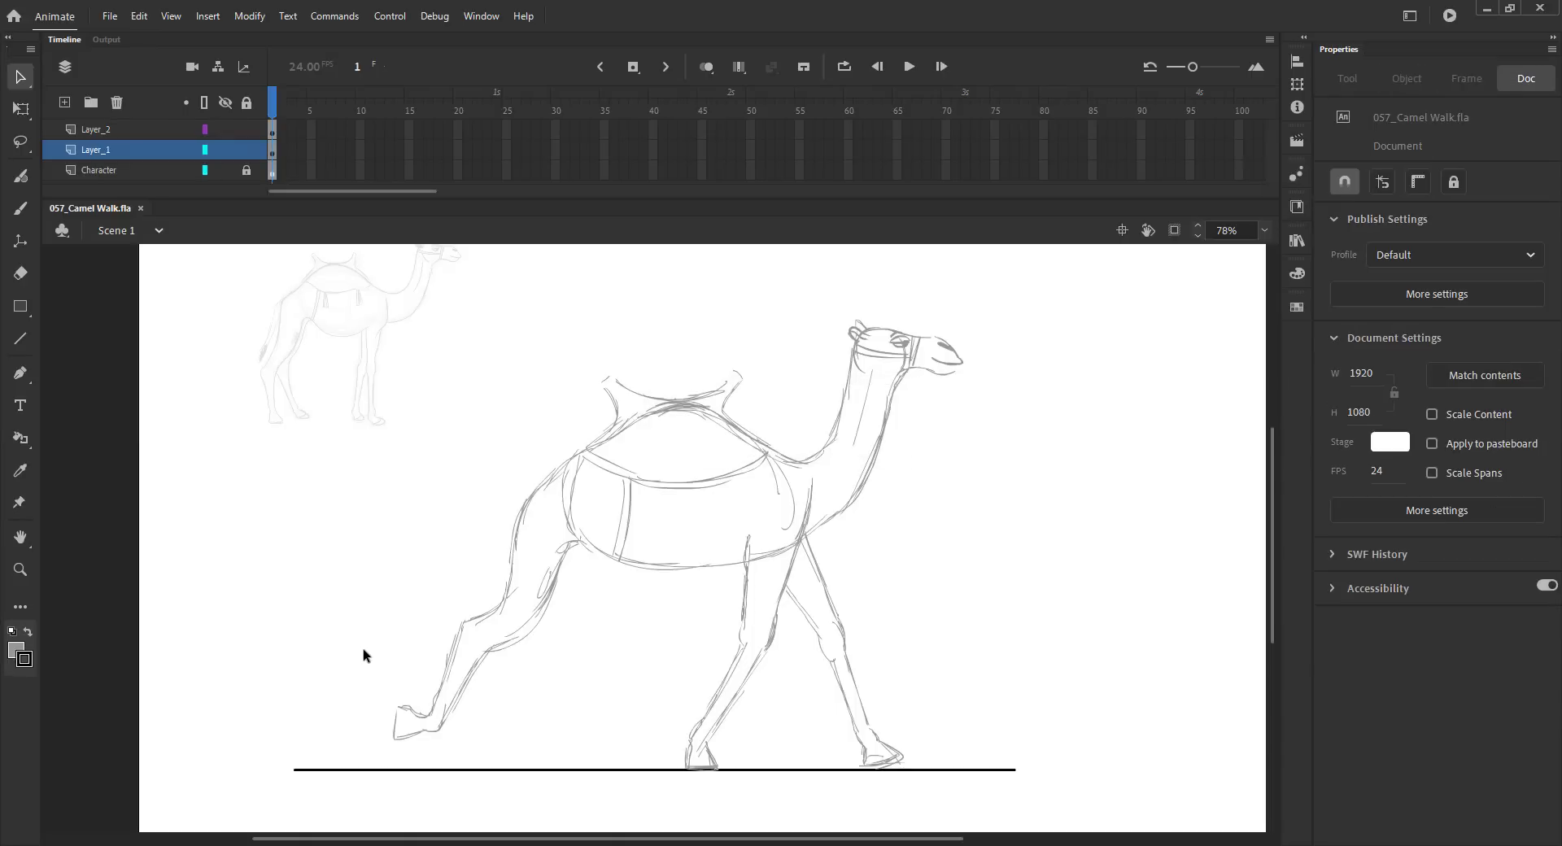
Lock Layer_1, then on Layer_2 sketch the forward hind leg down to the ground line and hatch the upper legs
key("y")
left_click(246, 150)
left_click(95, 129)
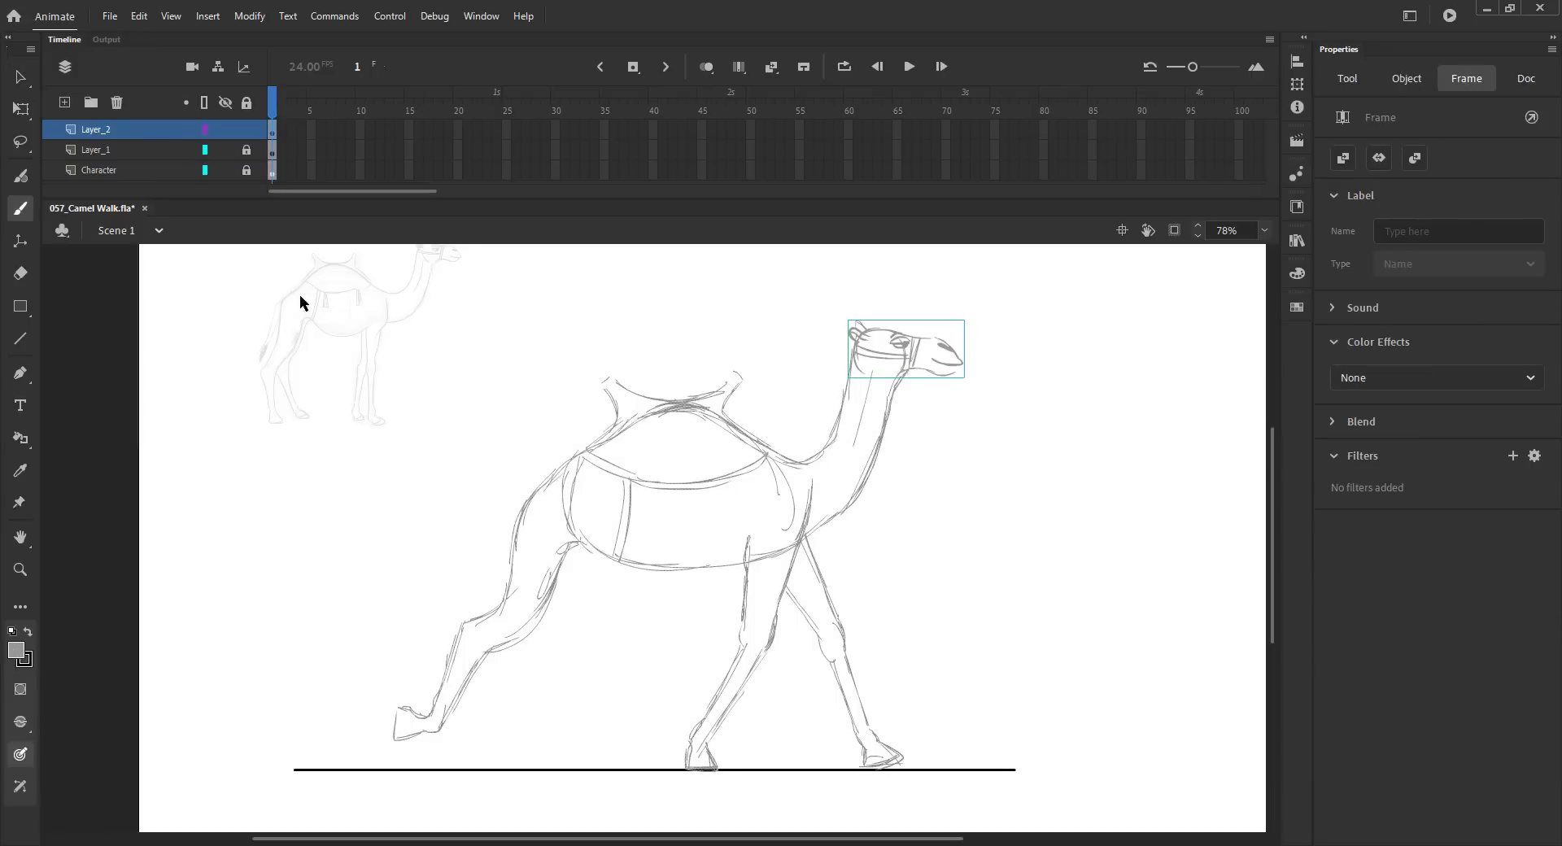
key("v")
left_click(382, 482)
key("b")
mouse_move(602, 558)
left_mouse_down()
mouse_move(579, 637)
mouse_move(601, 593)
mouse_move(593, 621)
left_mouse_up()
mouse_move(579, 636)
left_mouse_down()
mouse_move(610, 720)
mouse_move(550, 672)
mouse_move(618, 735)
left_mouse_up()
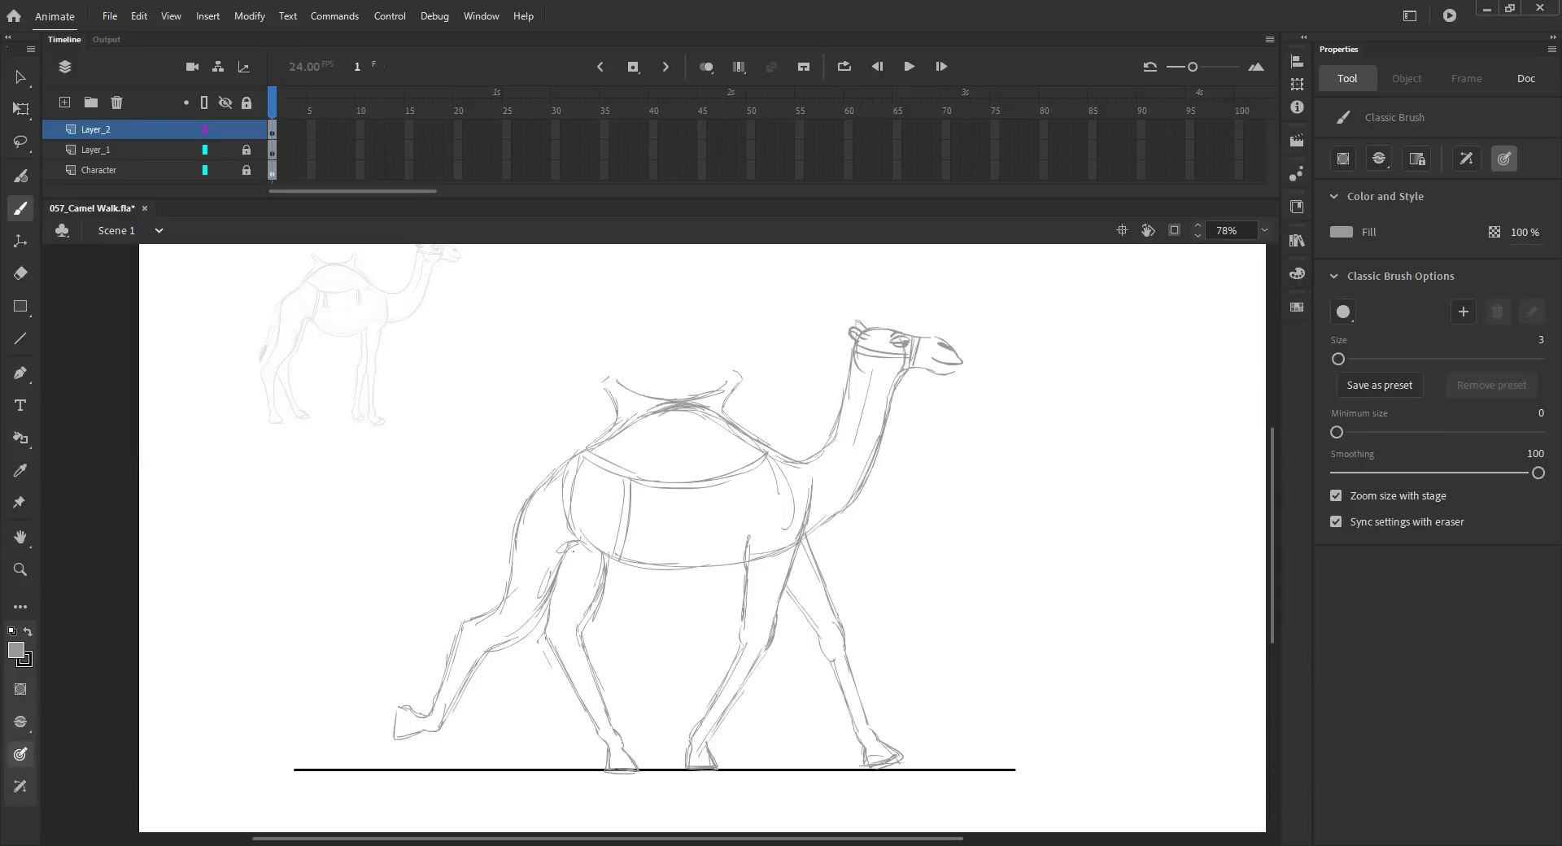
left_click_drag(574, 549, 603, 584)
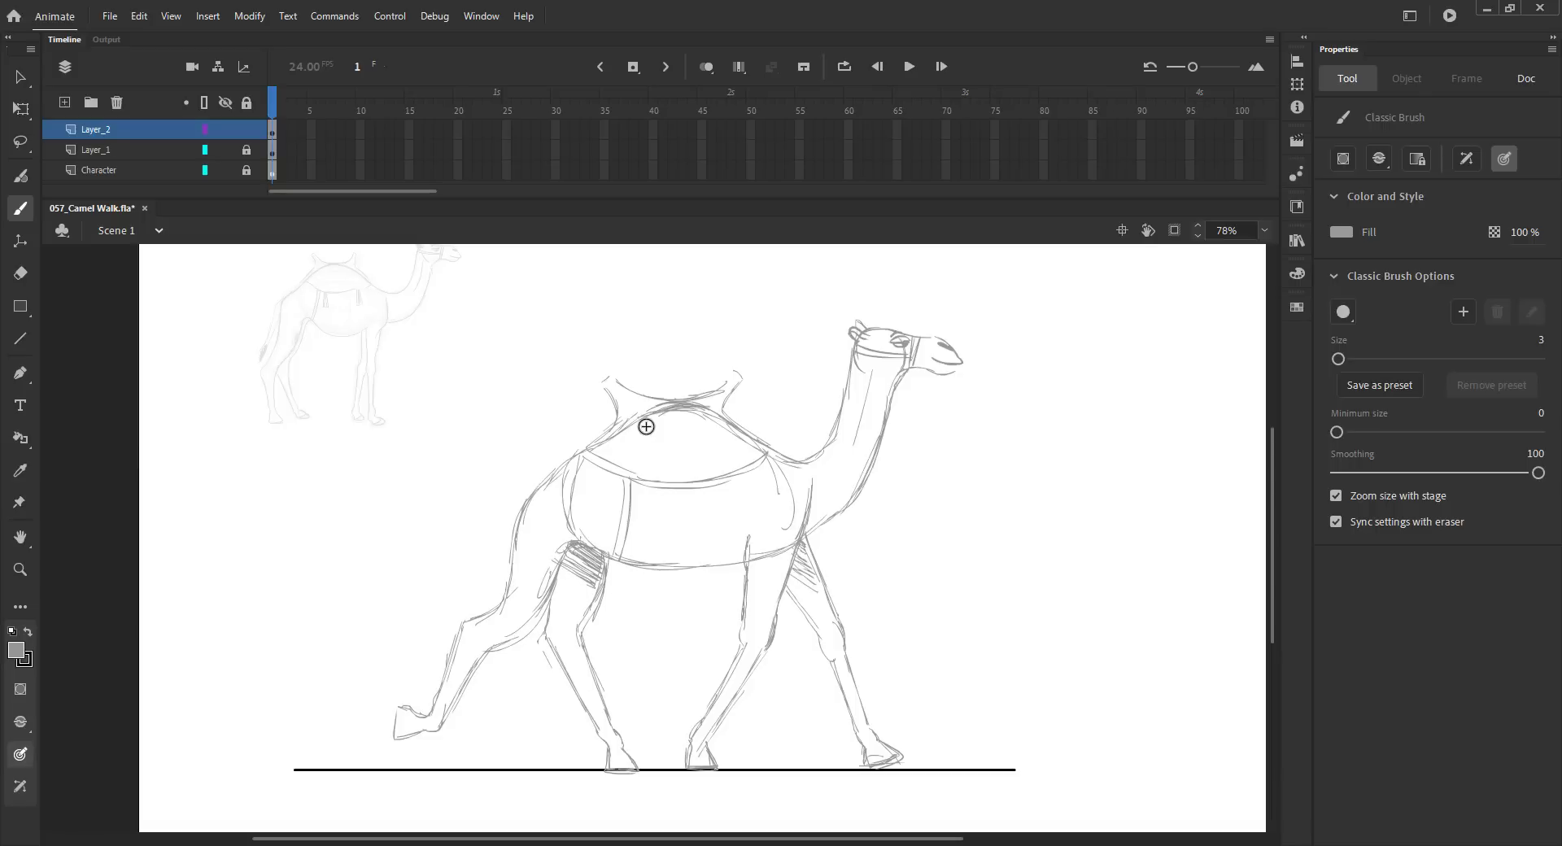
Unlock Layer_1, move the whole camel sketch and ground line toward the middle of the stage, relock it and save
key("ctrl+minus")
key("v")
key("ctrl+s")
left_click(247, 151)
key("ctrl+a")
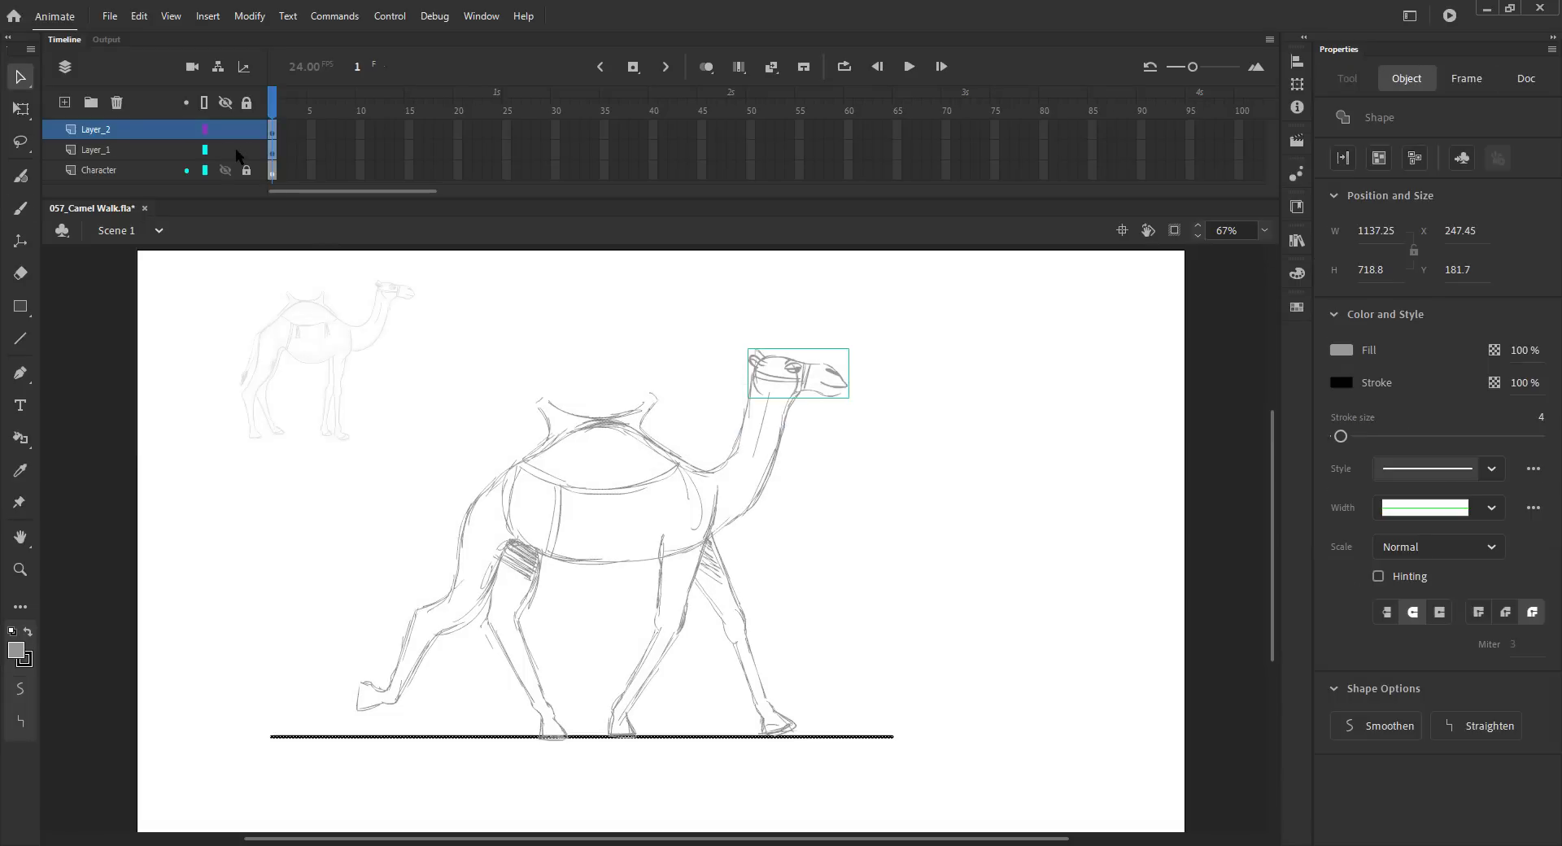
key("shift+Right")
key("shift+Right")
key("shift+Right")
key("shift+Right")
key("shift+Right")
key("shift+Right")
key("shift+Right")
key("shift+Right")
key("shift+Right")
key("shift+Right")
key("shift+Right")
key("shift+Right")
key("shift+Right")
key("shift+Right")
key("shift+Right")
key("shift+Left")
key("shift+Left")
key("shift+Left")
key("shift+Left")
left_click(247, 152)
left_click(247, 151)
key("ctrl+s")
Extend all layers to frame 2, insert a keyframe there on Layer_2 and turn on onion skinning
key("F5")
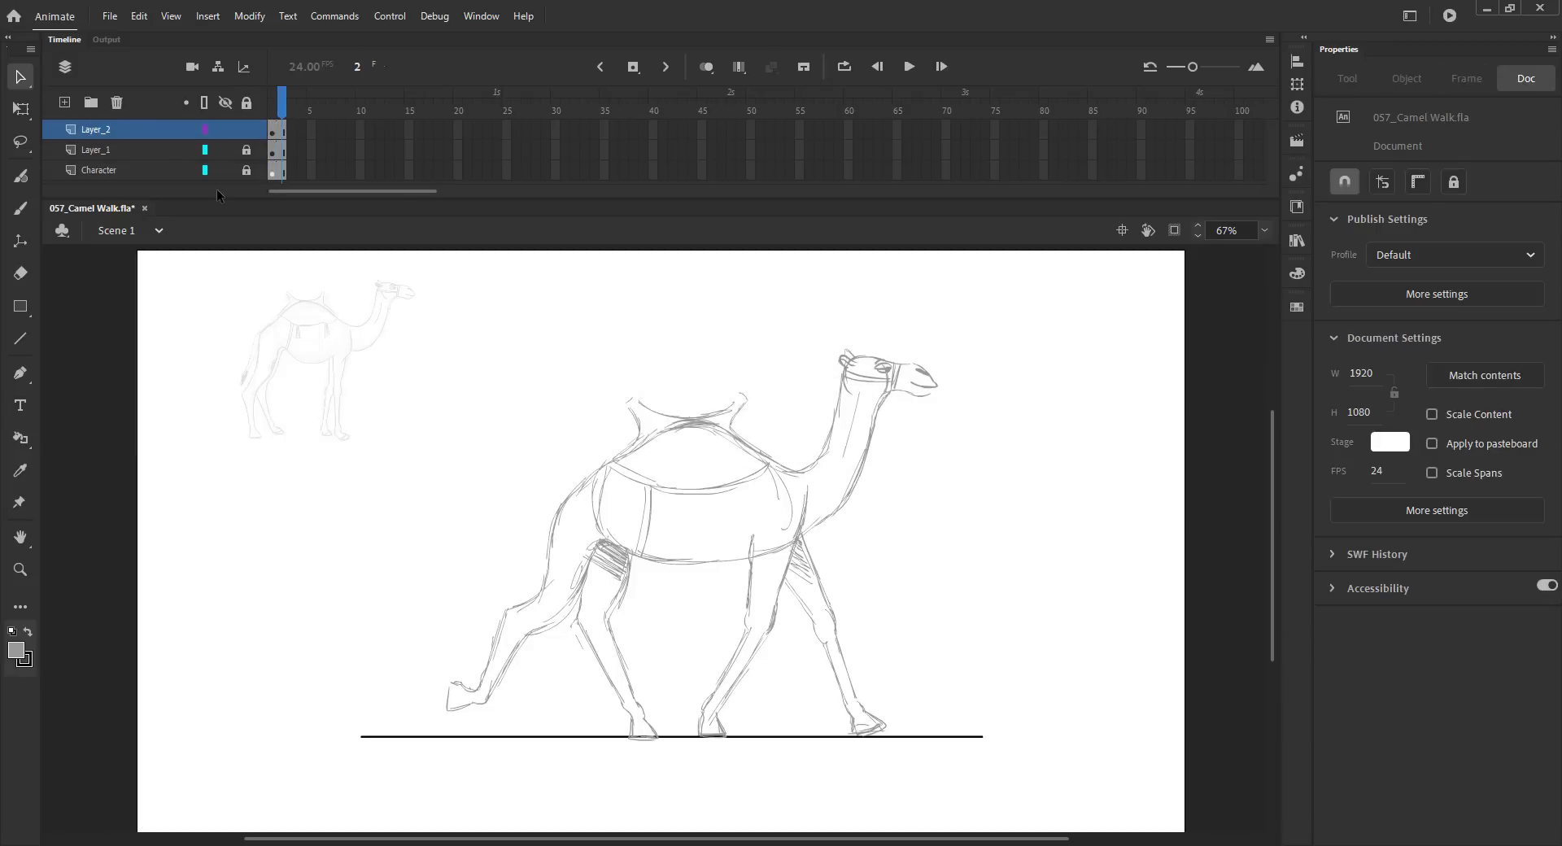
key("F6")
left_click(883, 373, "shift")
key("Delete")
key("ctrl+s")
left_click(707, 68)
key("ctrl+z")
Delete everything in the frame 2 drawing on Layer_2 except the camel's head, and save
left_click(648, 281)
key("ctrl+a")
left_click(885, 367, "shift")
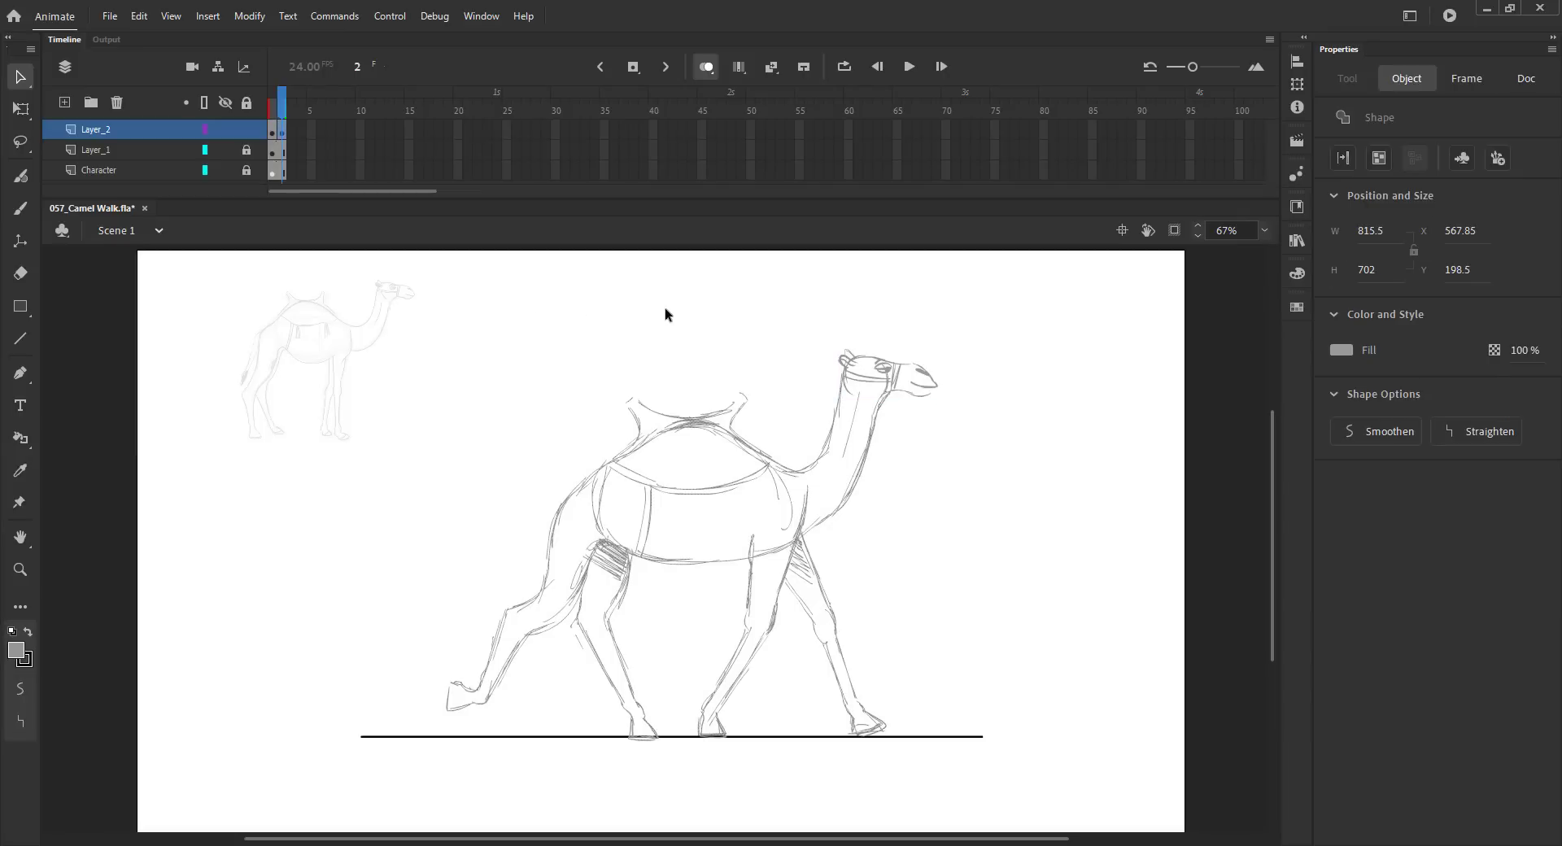
key("Delete")
key("ctrl+s")
Trace the neck and the back line over the hump in frame 2, following the onion-skinned pose
key("z")
left_click_drag(450, 341, 975, 727)
left_click_drag(875, 628, 901, 602)
key("b")
mouse_move(888, 289)
left_mouse_down()
mouse_move(878, 342)
mouse_move(822, 425)
left_mouse_up()
mouse_move(924, 393)
left_mouse_down()
mouse_move(885, 476)
mouse_move(827, 518)
left_mouse_up()
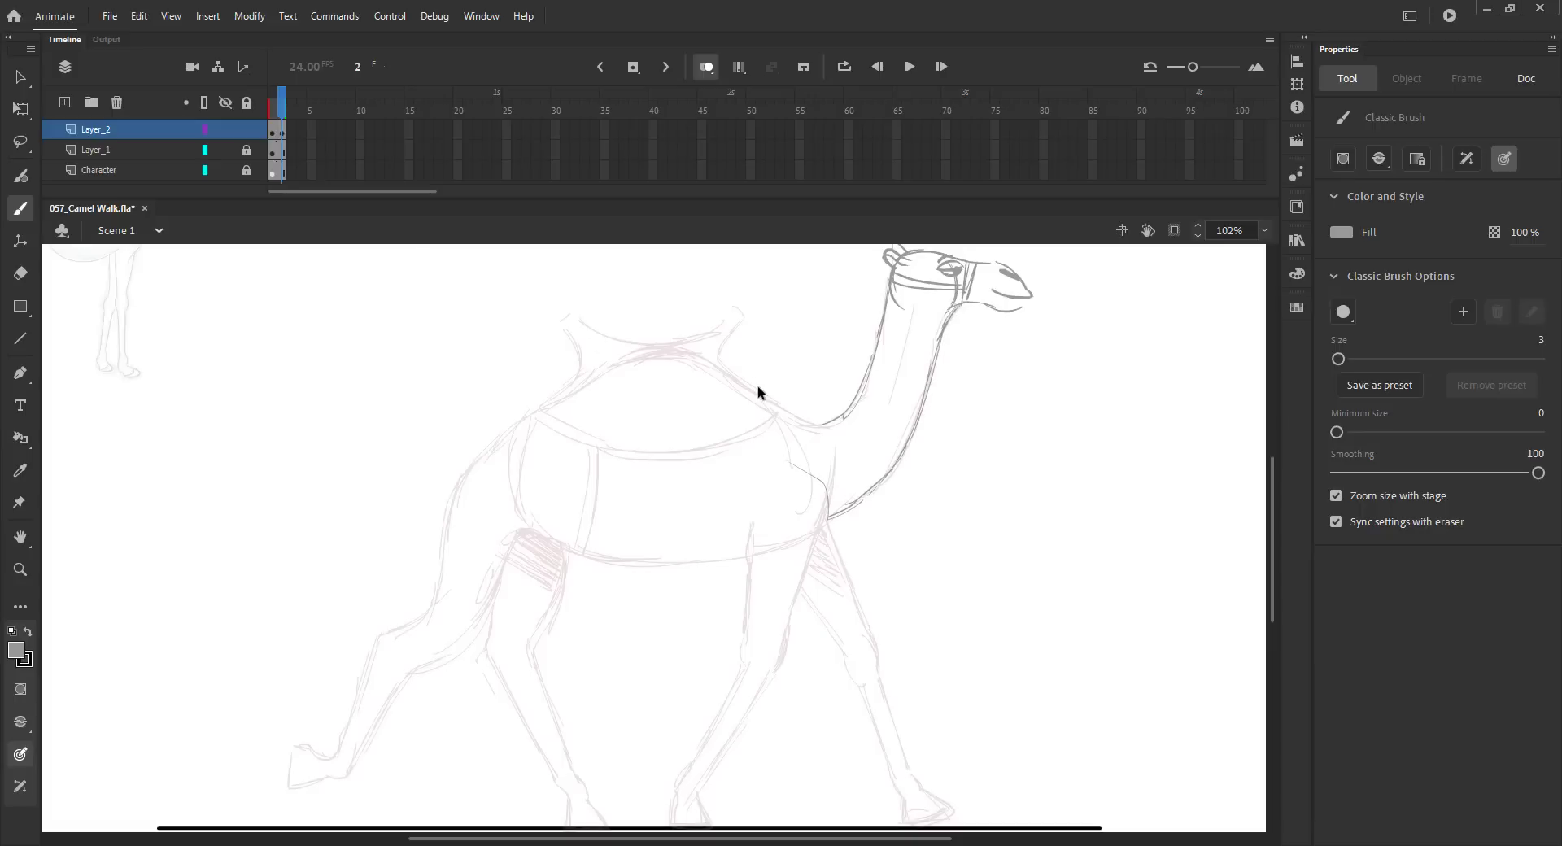
mouse_move(942, 335)
left_mouse_down()
mouse_move(886, 475)
mouse_move(863, 496)
mouse_move(828, 517)
left_mouse_up()
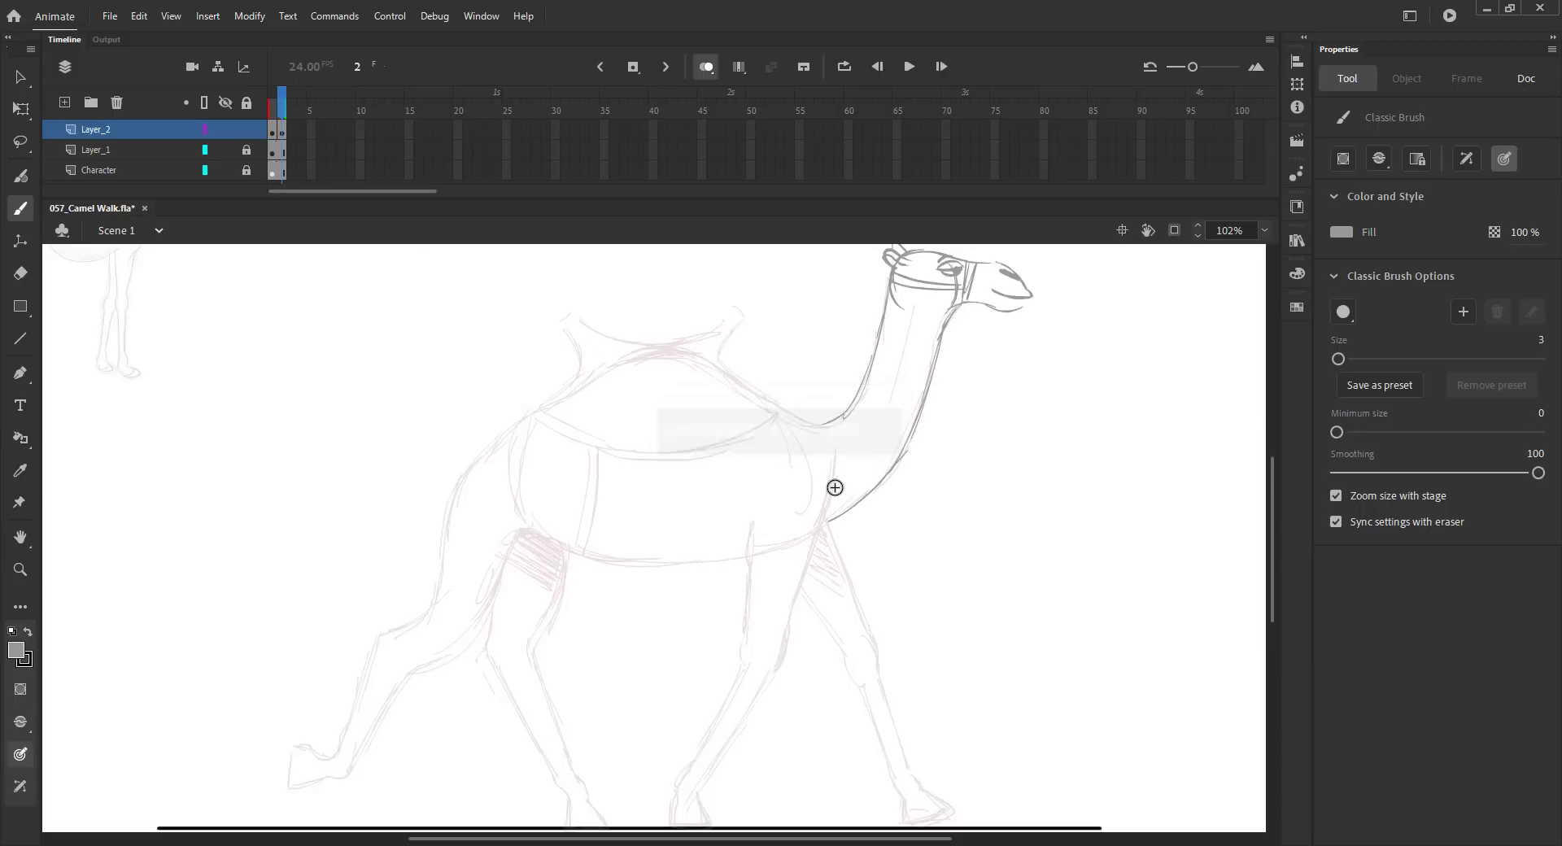
mouse_move(640, 350)
left_mouse_down()
mouse_move(722, 363)
mouse_move(767, 397)
mouse_move(838, 412)
left_mouse_up()
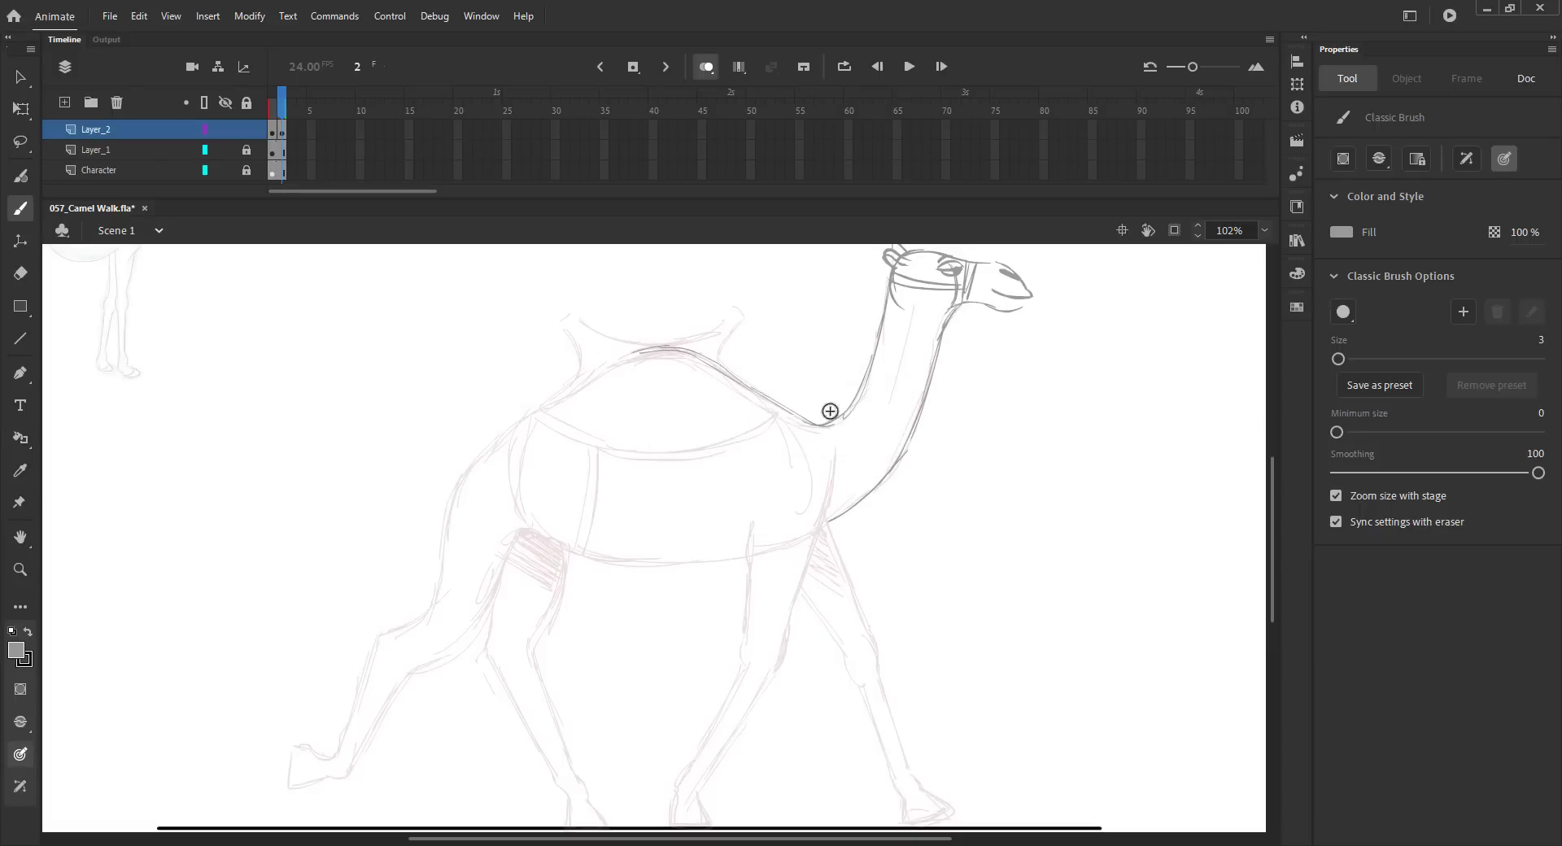
left_click_drag(640, 352, 512, 421)
Draw the upper parts of the near foreleg reaching forward and the near hind leg planted under the body
mouse_move(821, 456)
left_mouse_down()
mouse_move(823, 627)
mouse_move(844, 651)
left_mouse_up()
left_click_drag(827, 502, 864, 625)
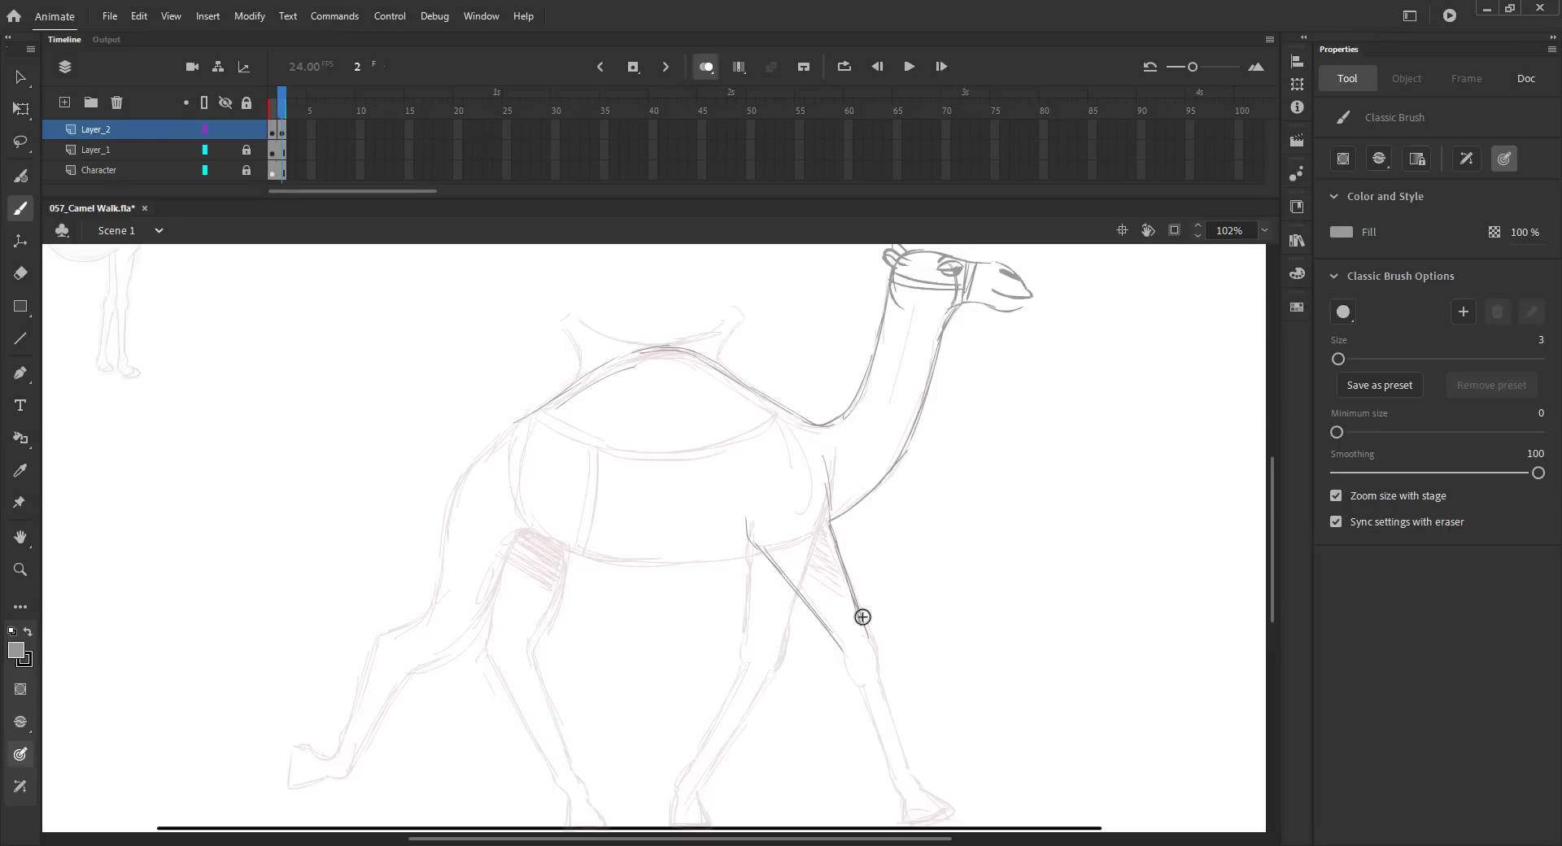
left_click_drag(563, 465, 537, 648)
left_click_drag(494, 459, 484, 655)
Trace the belly line between the legs and the saddle with its raised ends and lower edge
left_click_drag(569, 549, 700, 561)
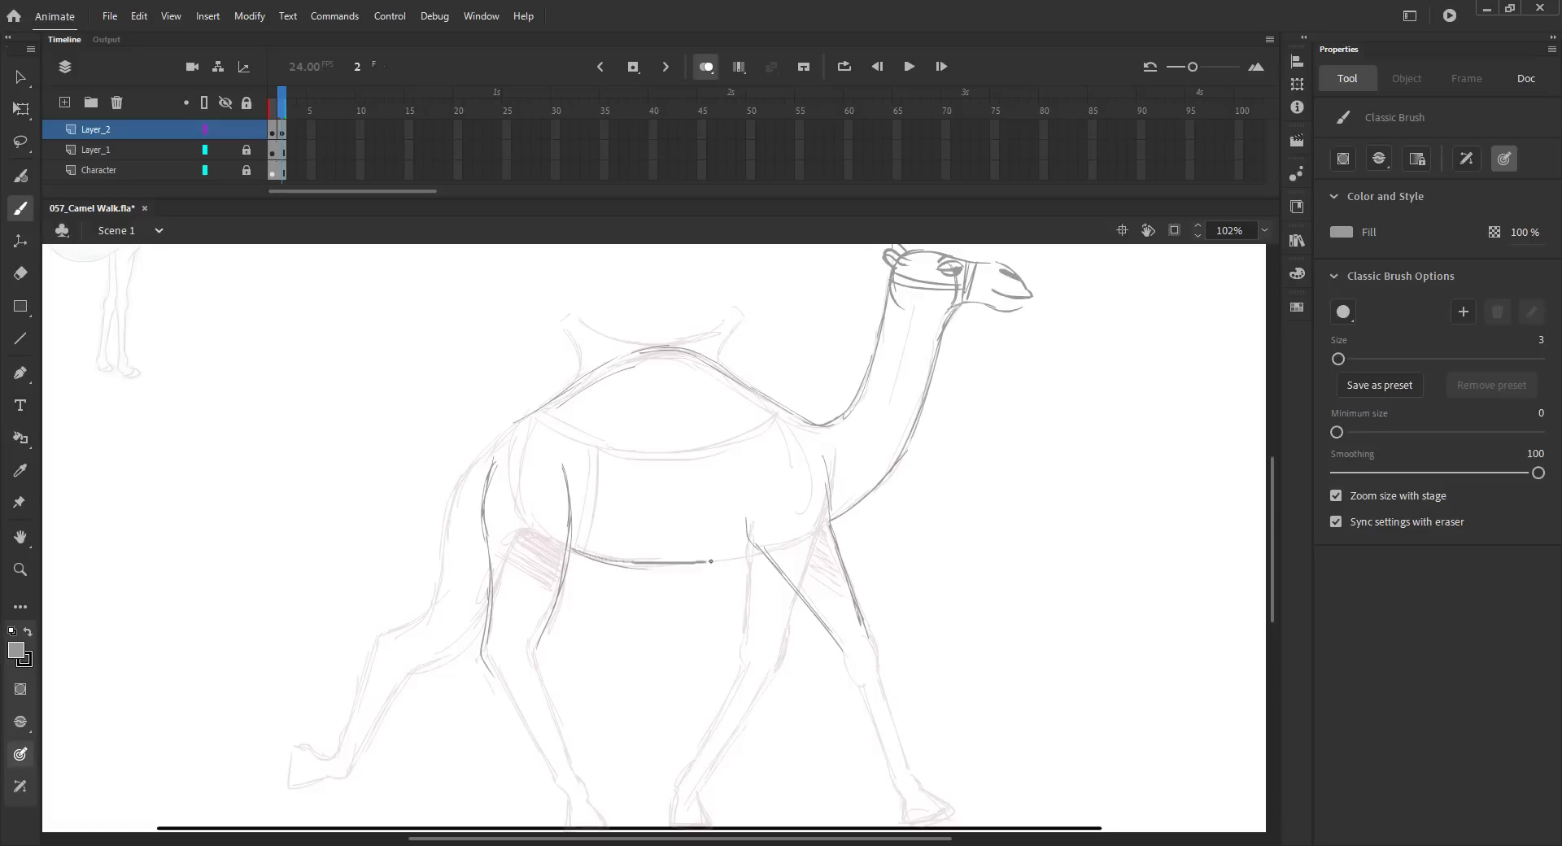
left_click_drag(579, 551, 729, 560)
left_click_drag(596, 560, 771, 550)
mouse_move(586, 321)
left_mouse_down()
mouse_move(675, 343)
mouse_move(722, 327)
mouse_move(718, 364)
left_mouse_up()
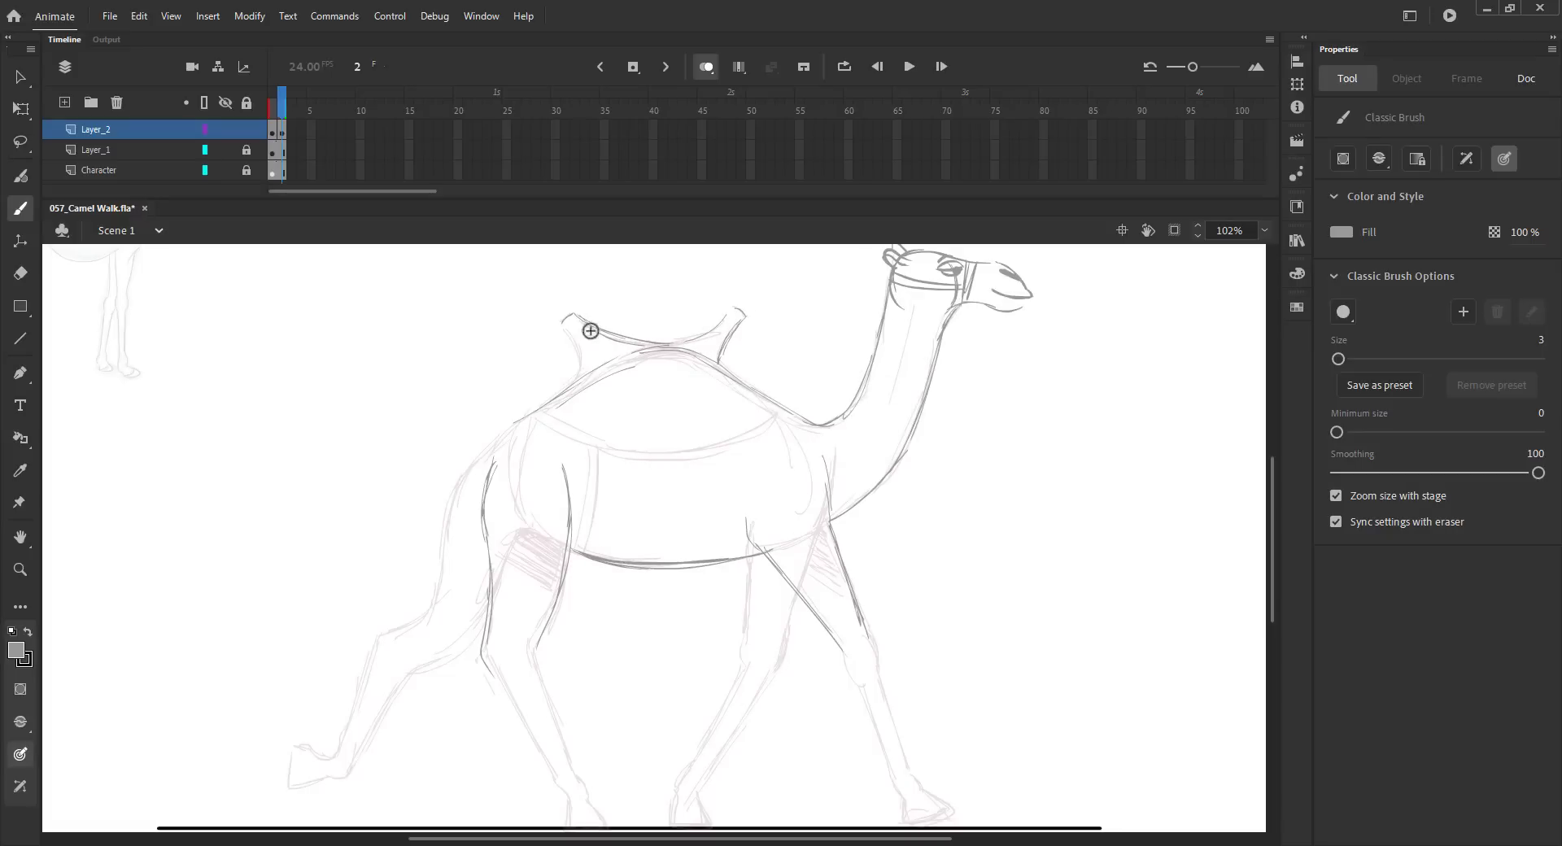
left_click_drag(563, 323, 578, 388)
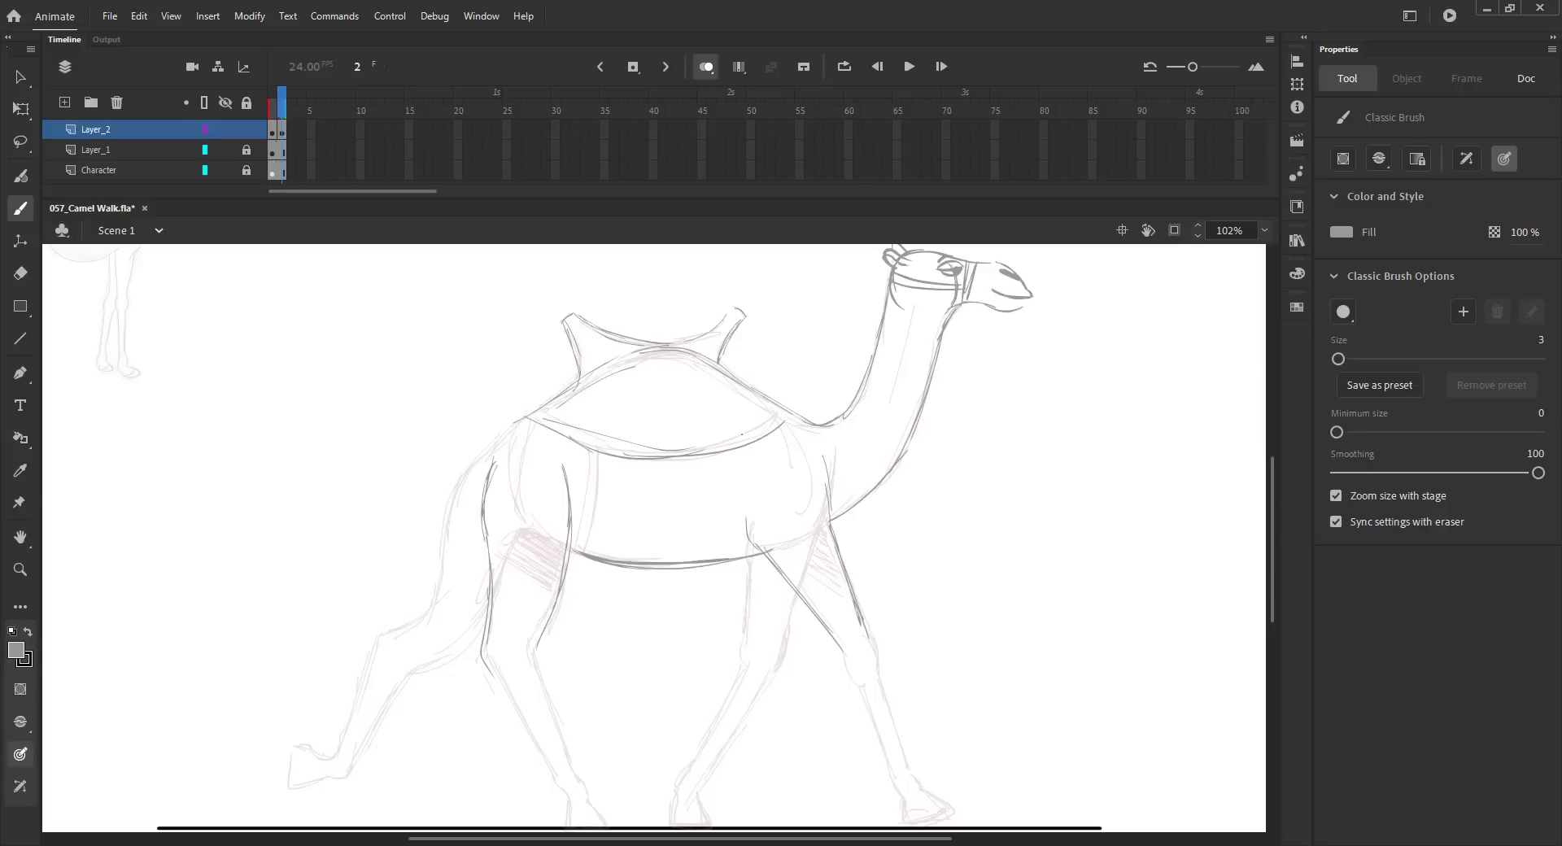
Trace the rump and the trailing far hind leg down to its raised hoof
mouse_move(522, 418)
left_mouse_down()
mouse_move(450, 515)
mouse_move(425, 602)
left_mouse_up()
left_click_drag(1271, 500, 1273, 522)
left_click_drag(383, 566, 374, 588)
mouse_move(490, 551)
left_mouse_down()
mouse_move(396, 613)
mouse_move(375, 669)
left_mouse_up()
left_click_drag(369, 594, 322, 721)
Draw the lower part of the near hind leg and hatch the far hind leg behind its thigh
left_click_drag(537, 577, 572, 709)
left_click_drag(491, 605, 537, 680)
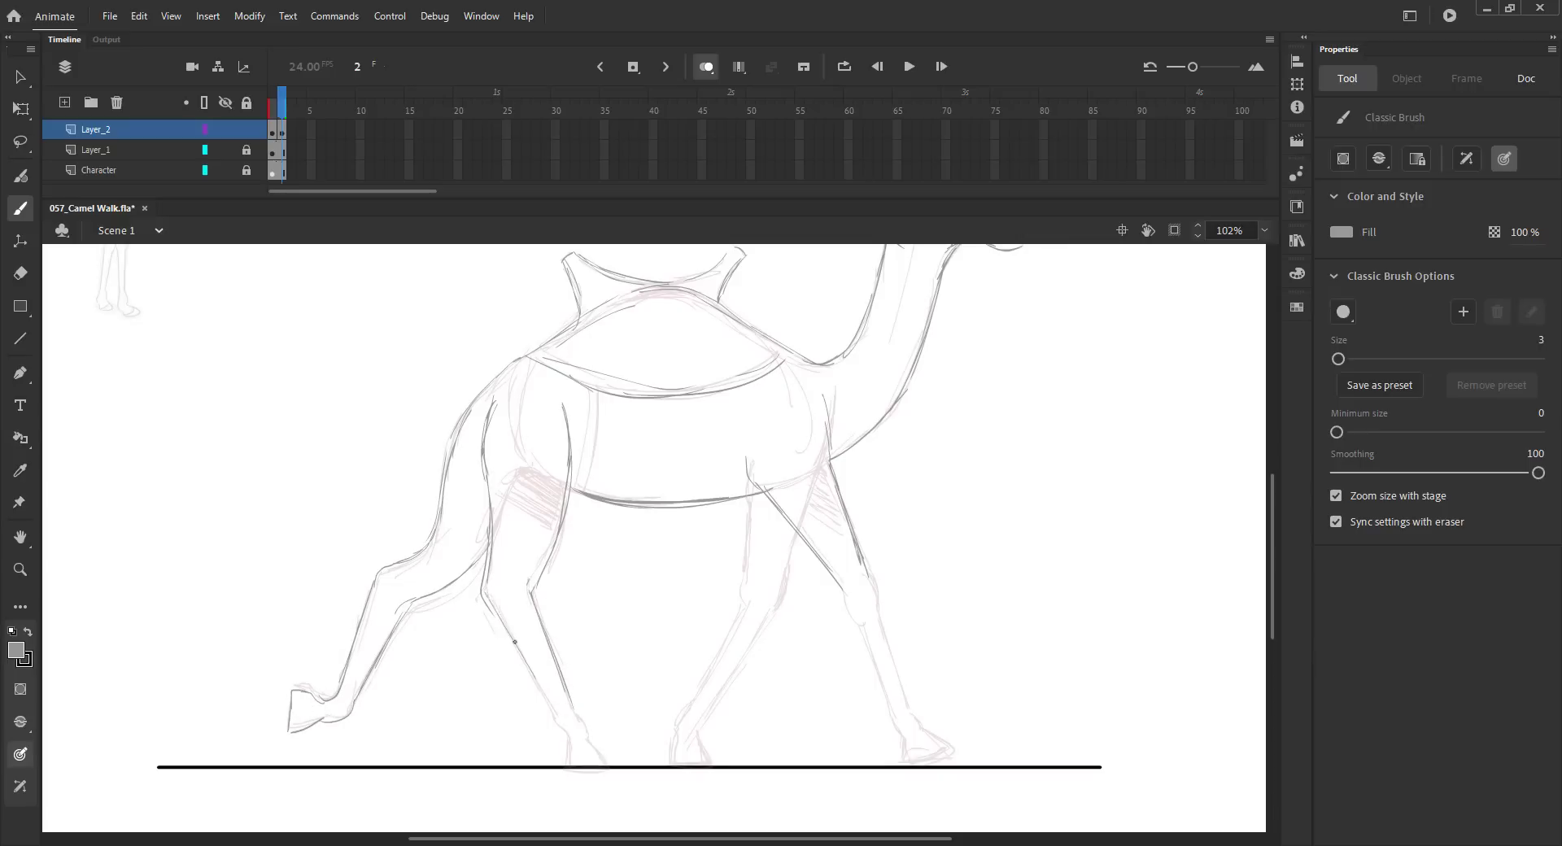
left_click_drag(491, 398, 483, 567)
left_click_drag(480, 401, 477, 477)
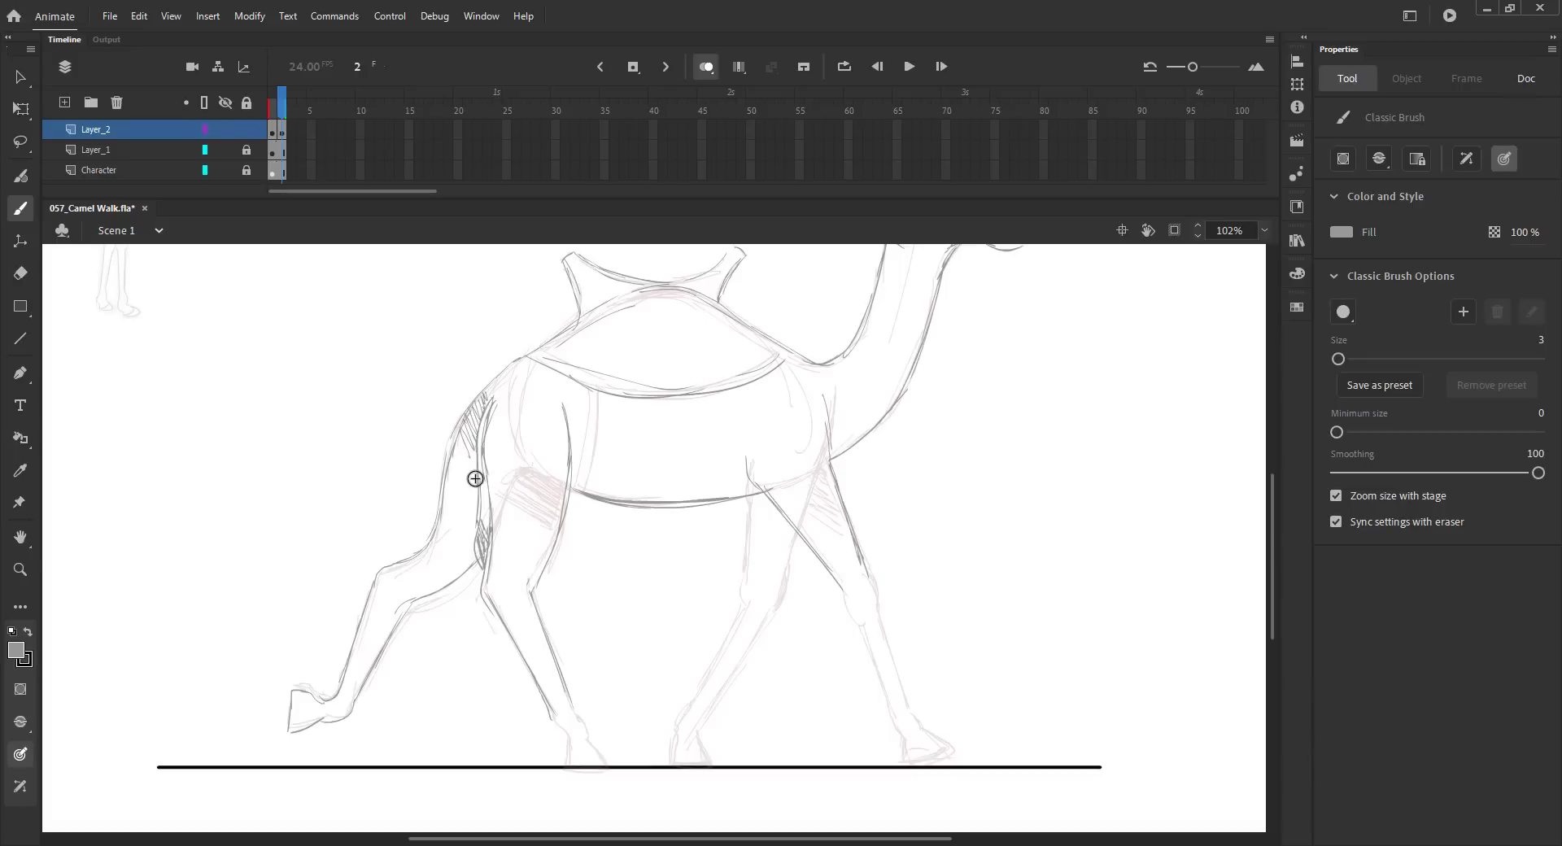
Trace the far foreleg, finish the near foreleg's shin and hoof and the planted hind hoof, and save
mouse_move(799, 527)
left_mouse_down()
mouse_move(786, 582)
mouse_move(762, 590)
left_mouse_up()
left_click_drag(757, 493, 711, 671)
left_click_drag(767, 612, 708, 713)
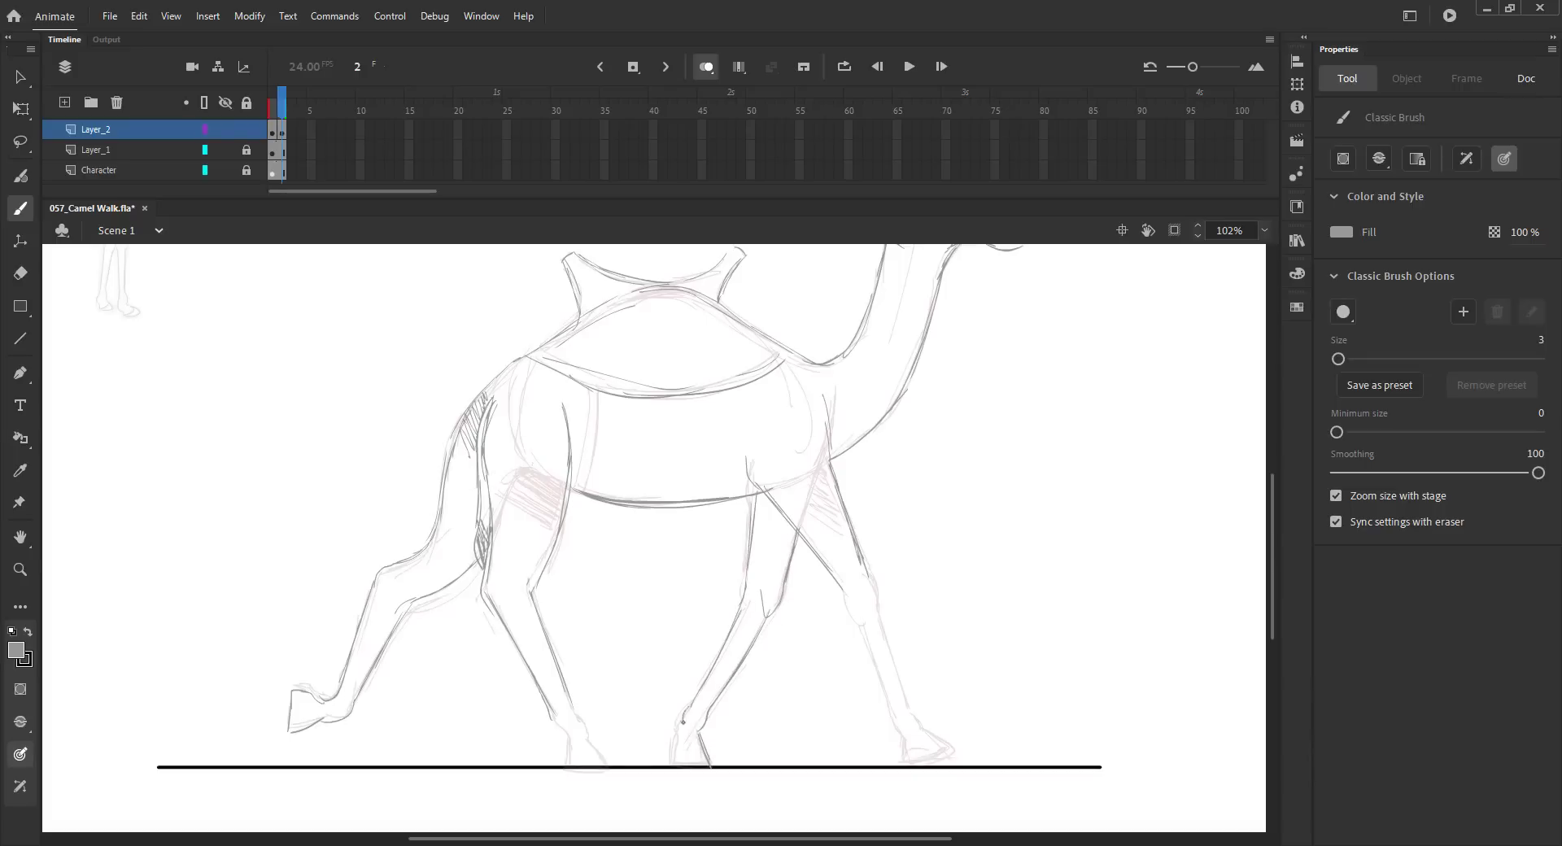
left_click_drag(875, 596, 907, 705)
left_click_drag(859, 616, 888, 695)
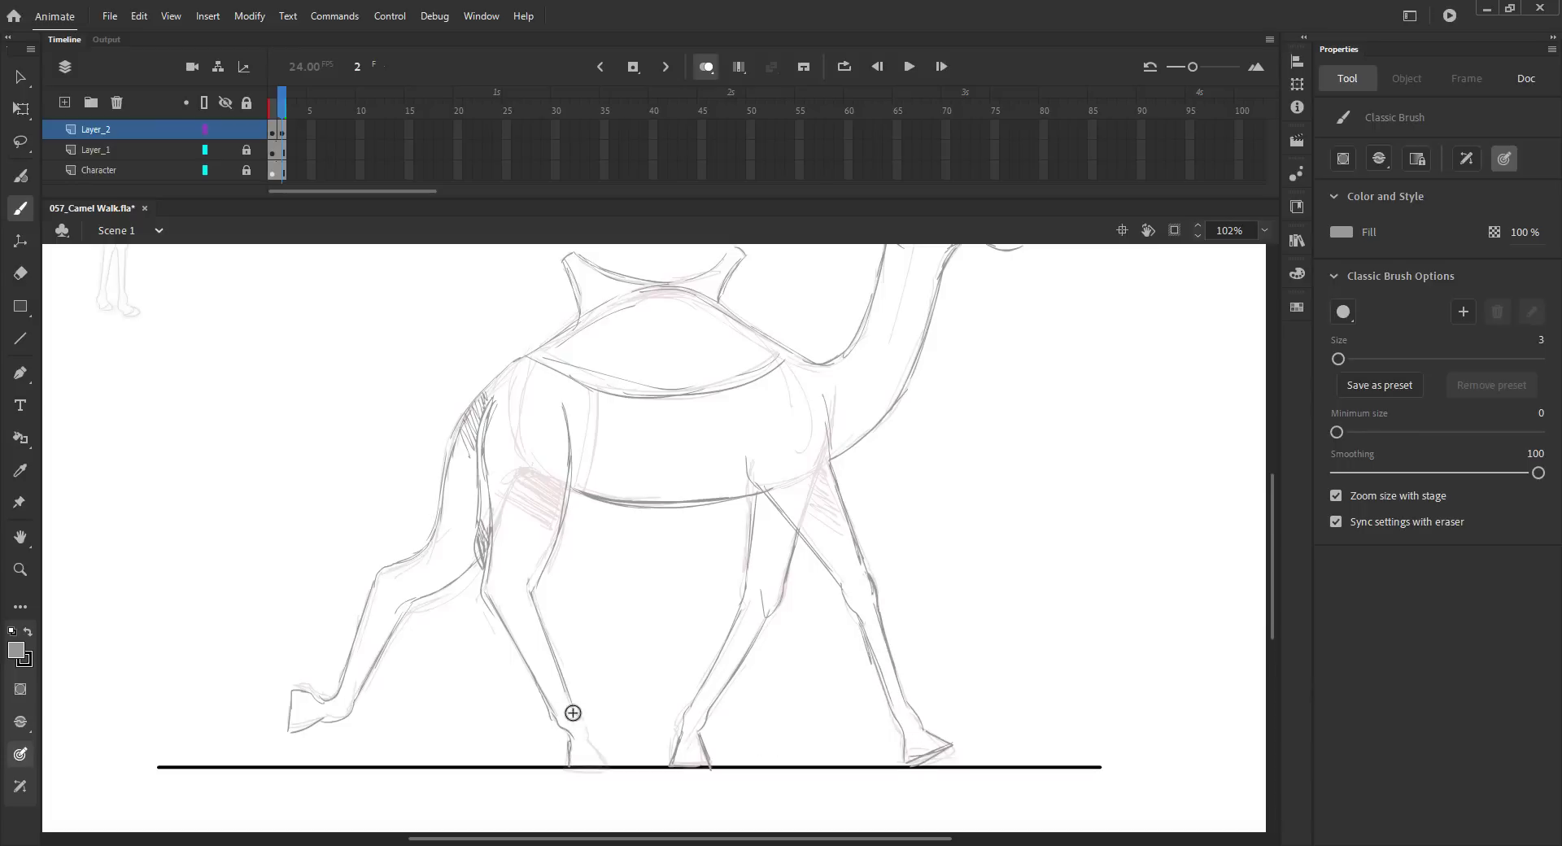
left_click_drag(600, 757, 573, 765)
key("ctrl+2")
key("ctrl+s")
key("v")
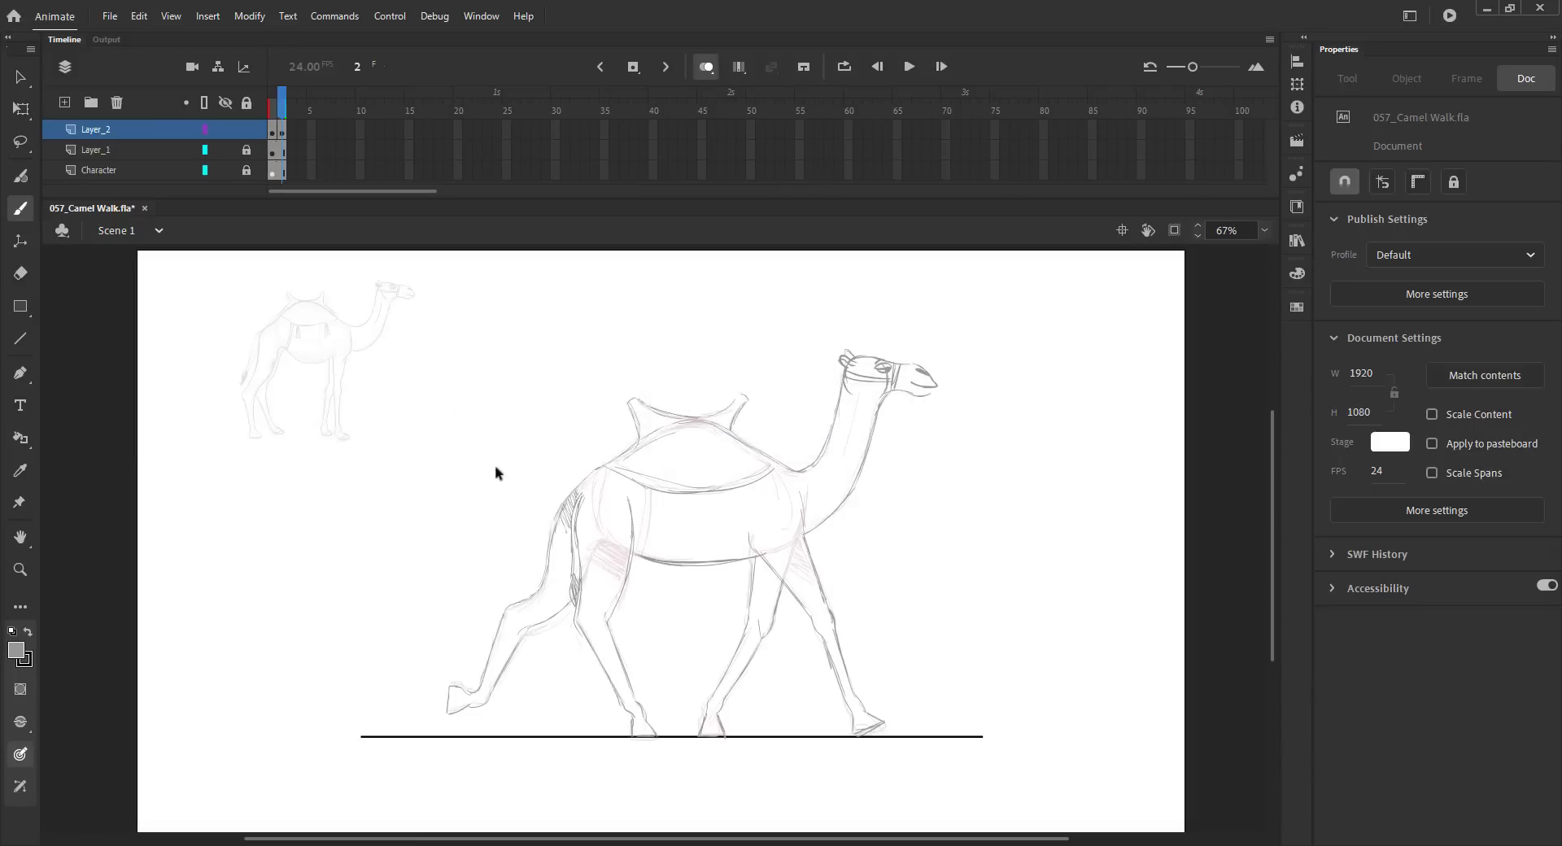
Turn off onion skinning, flip between frames 1 and 2 to compare the poses, and save
left_click(708, 70)
key("b")
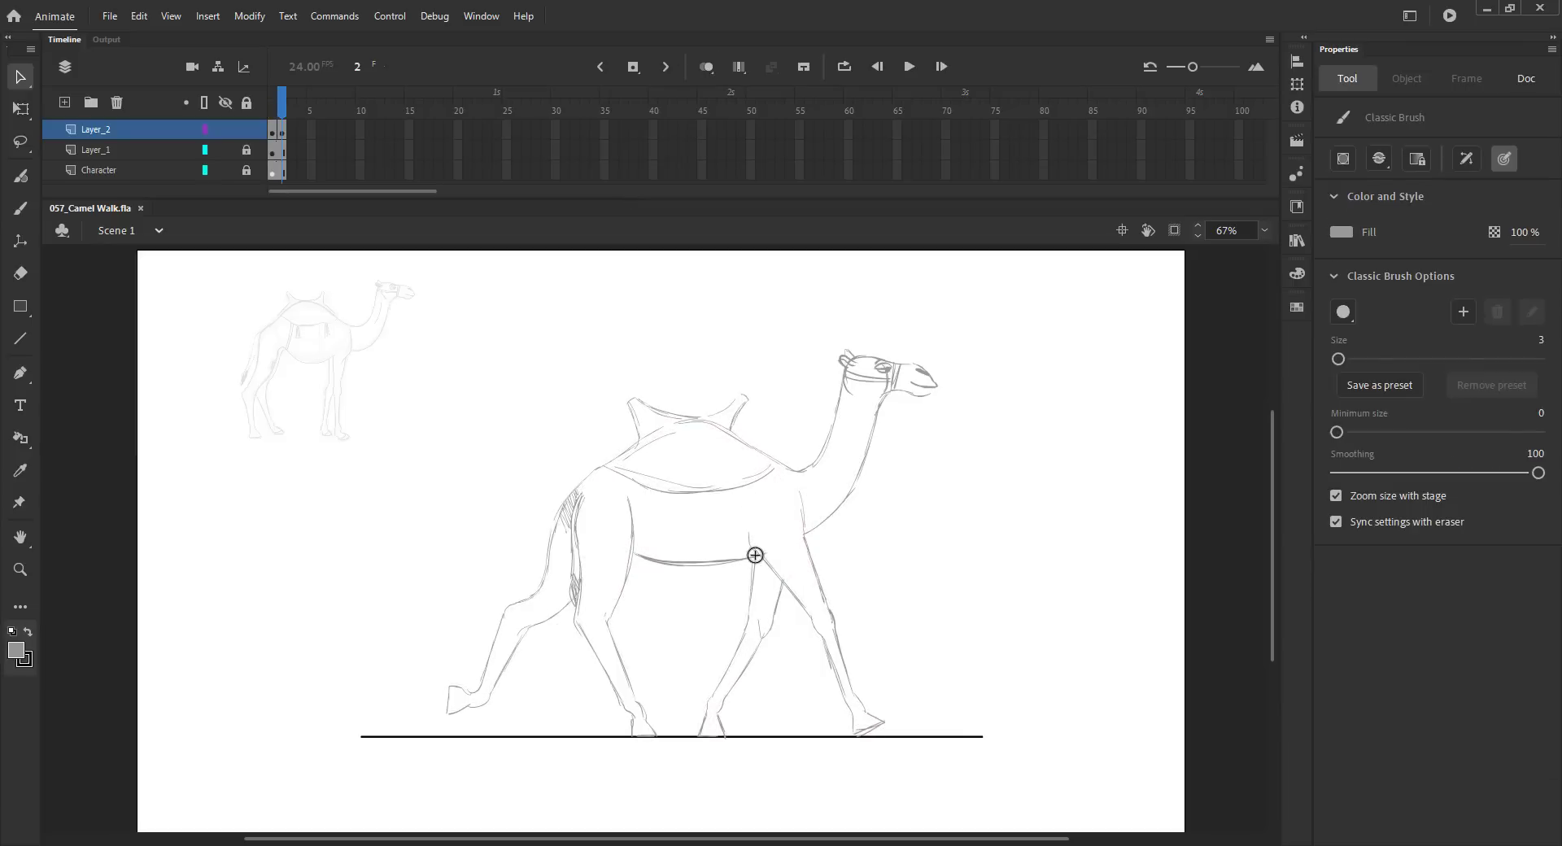
key("comma")
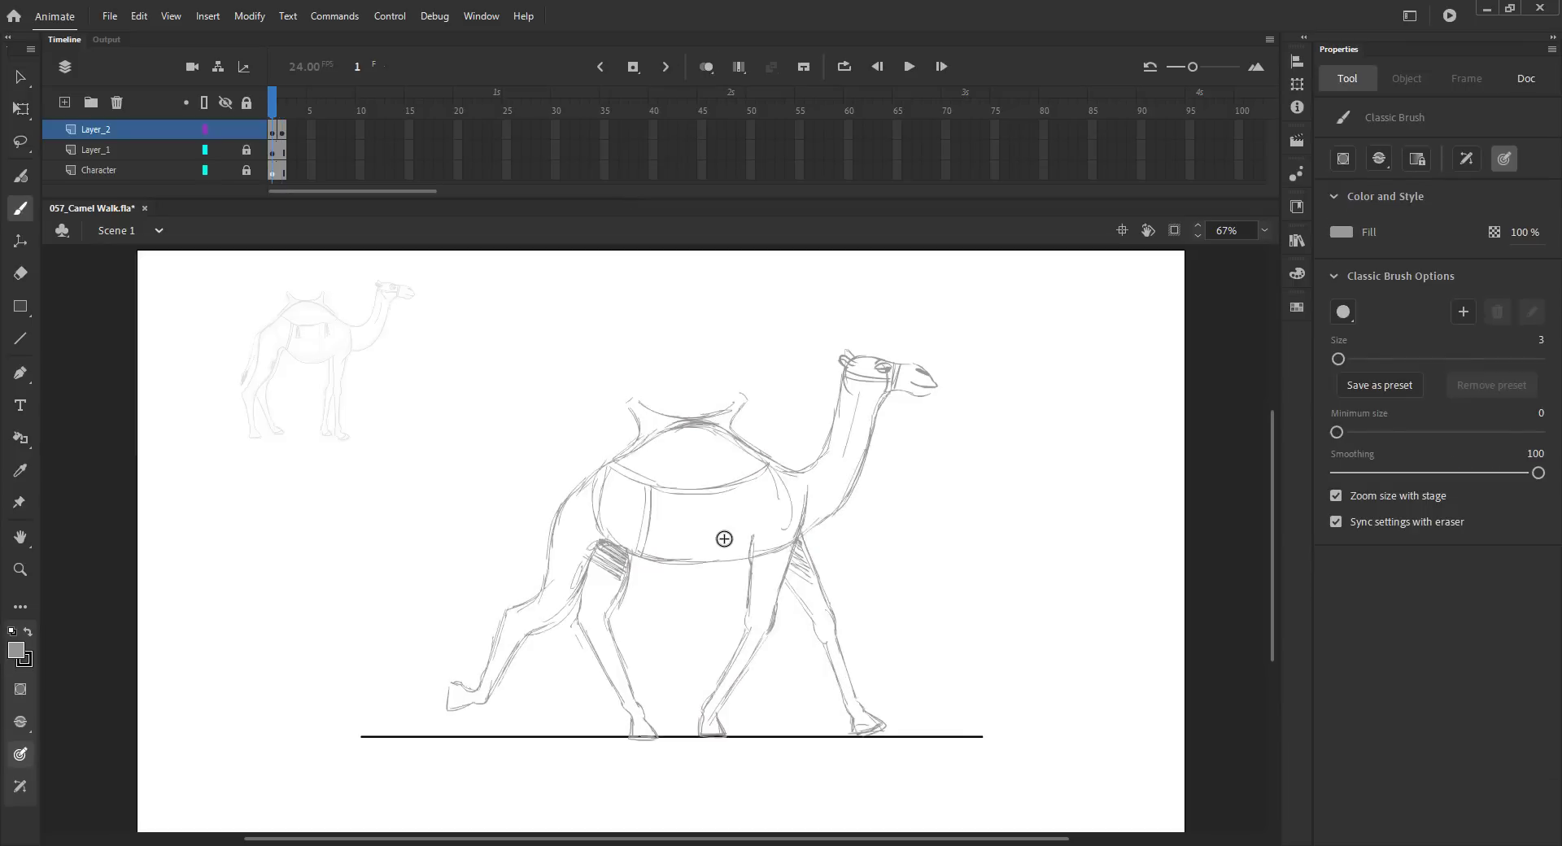
key("period")
key("ctrl+s")
Extend all layers to frame 3, copy Layer_2's first keyframe into frame 3, save, and return to frame 1
key("v")
left_click(279, 134)
left_click(303, 113)
key("F5")
left_click(272, 134)
left_click_drag(273, 134, 296, 132)
left_click(298, 115)
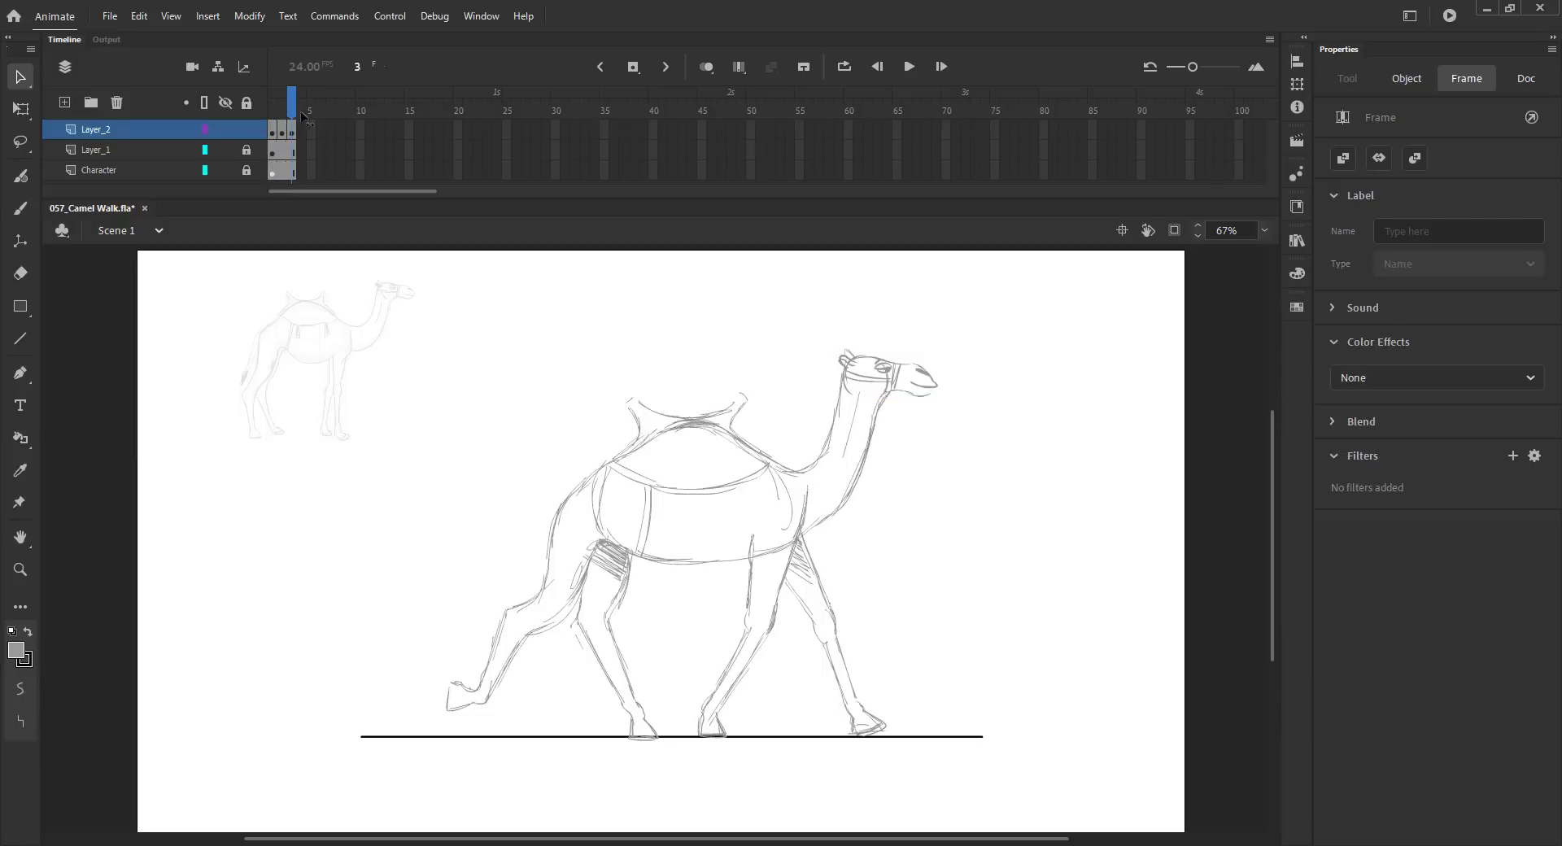
key("ctrl+s")
key("comma")
key("comma")
left_click(296, 603)
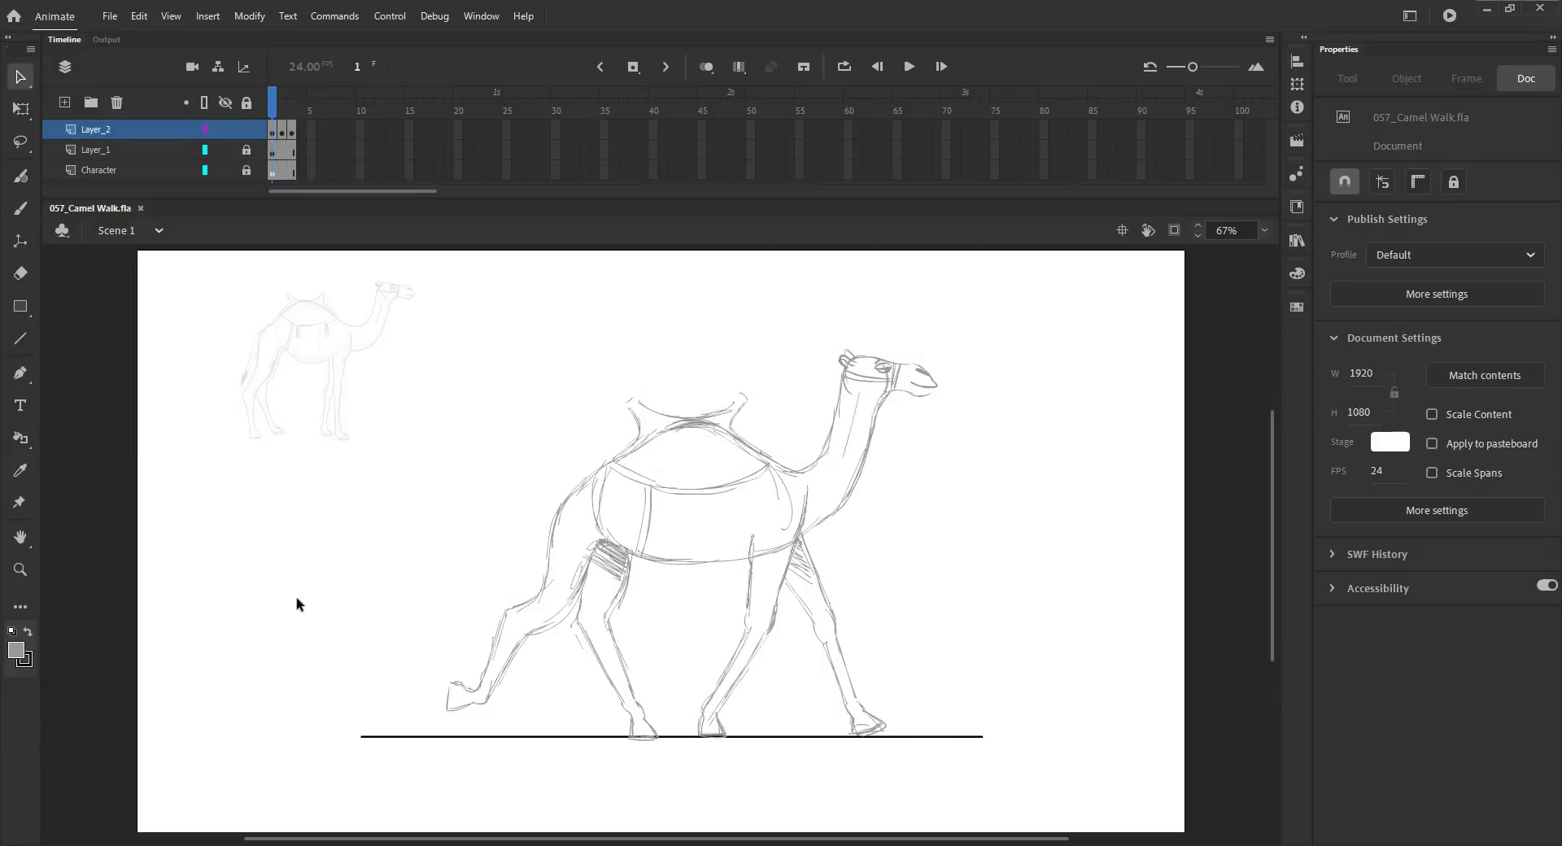
Insert a blank keyframe at Layer_2's frame 2, extending all layers, and paste frame 1's head in place with onion skinning on
left_click_drag(296, 601, 399, 557)
key("F5")
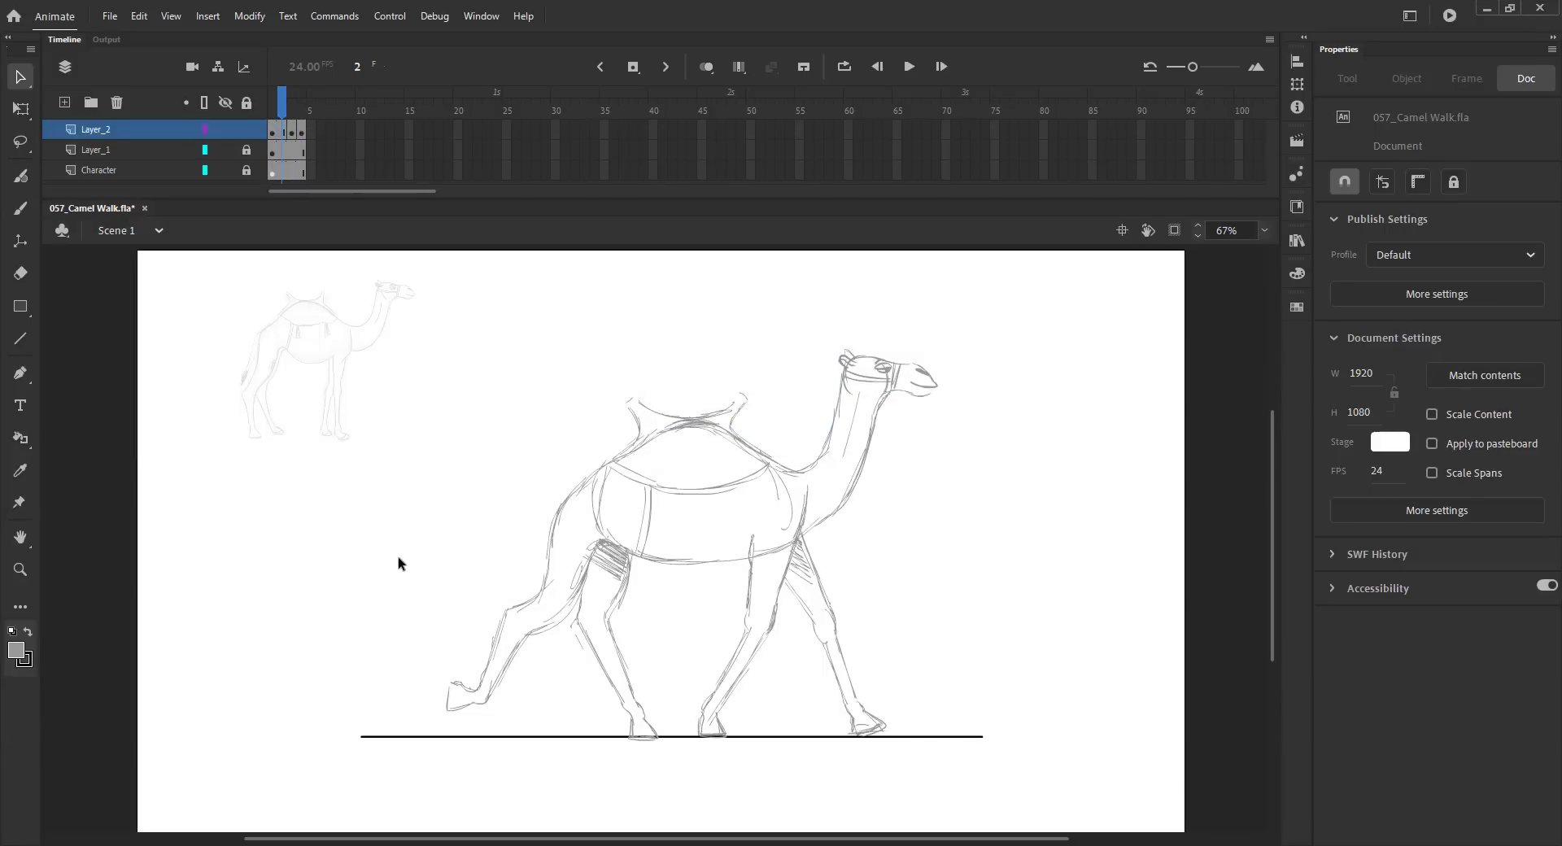
key("F7")
key("comma")
left_click(906, 373)
key("ctrl+c")
key("period")
left_click(706, 66)
left_click_drag(305, 108, 281, 109)
key("ctrl+shift+v")
Nudge the pasted head slightly downward and toward the walking direction, and save the file
key("Down")
key("Down")
key("Down")
key("Down")
key("Right")
key("Right")
key("Right")
key("Right")
key("Right")
key("Right")
key("Right")
key("Down")
key("Down")
left_click(597, 374)
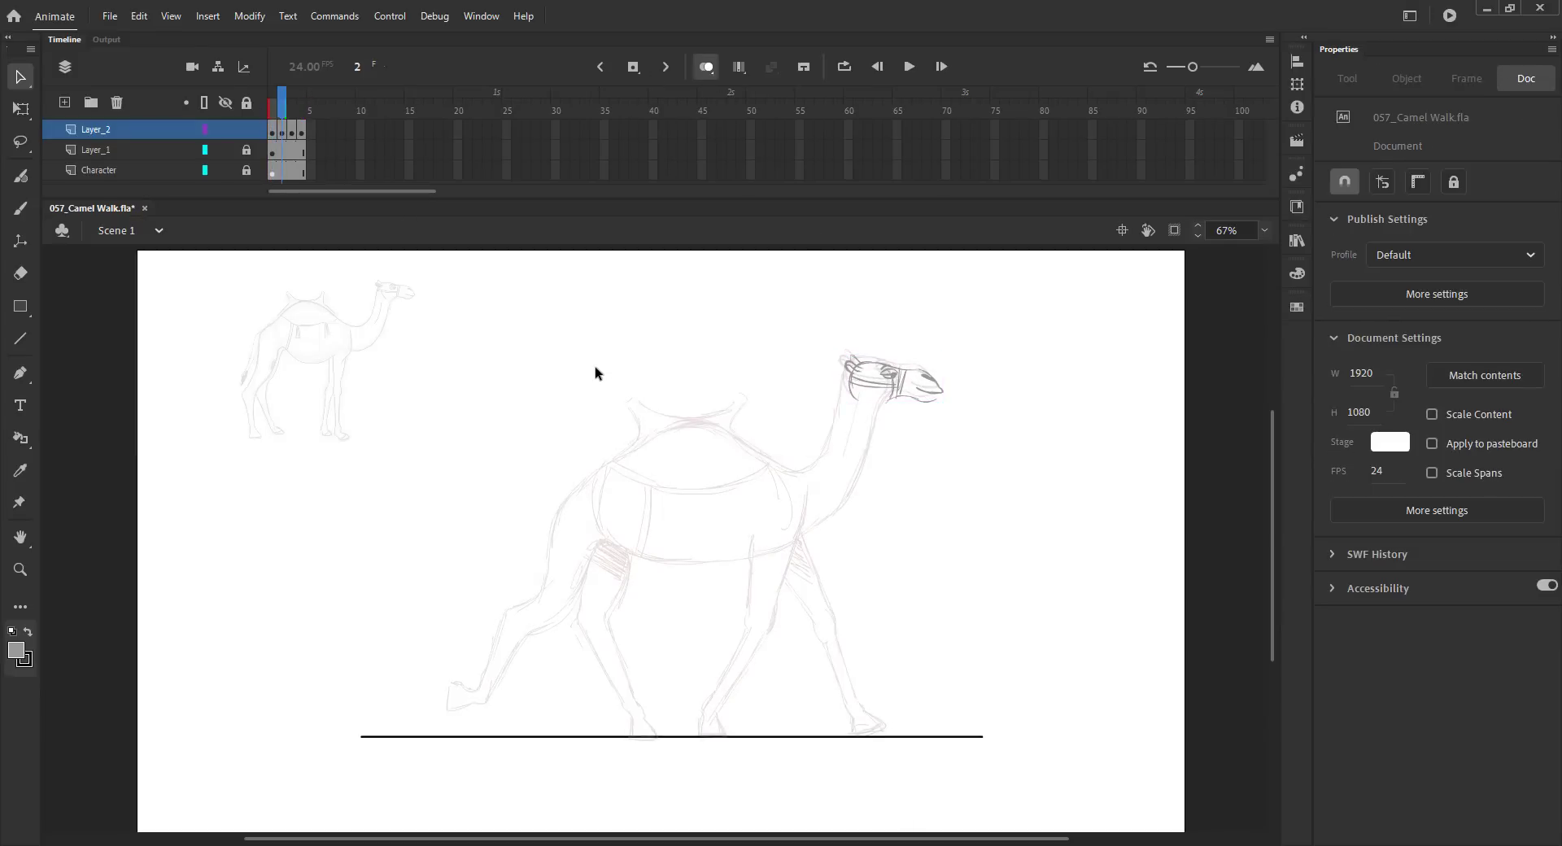
key("b")
key("ctrl+s")
Sketch the top of the hump and both edges of the neck down to the chest on frame 2
key("z")
mouse_move(460, 314)
left_mouse_down()
mouse_move(987, 705)
mouse_move(1021, 770)
left_mouse_up()
left_click_drag(928, 640, 965, 638)
key("b")
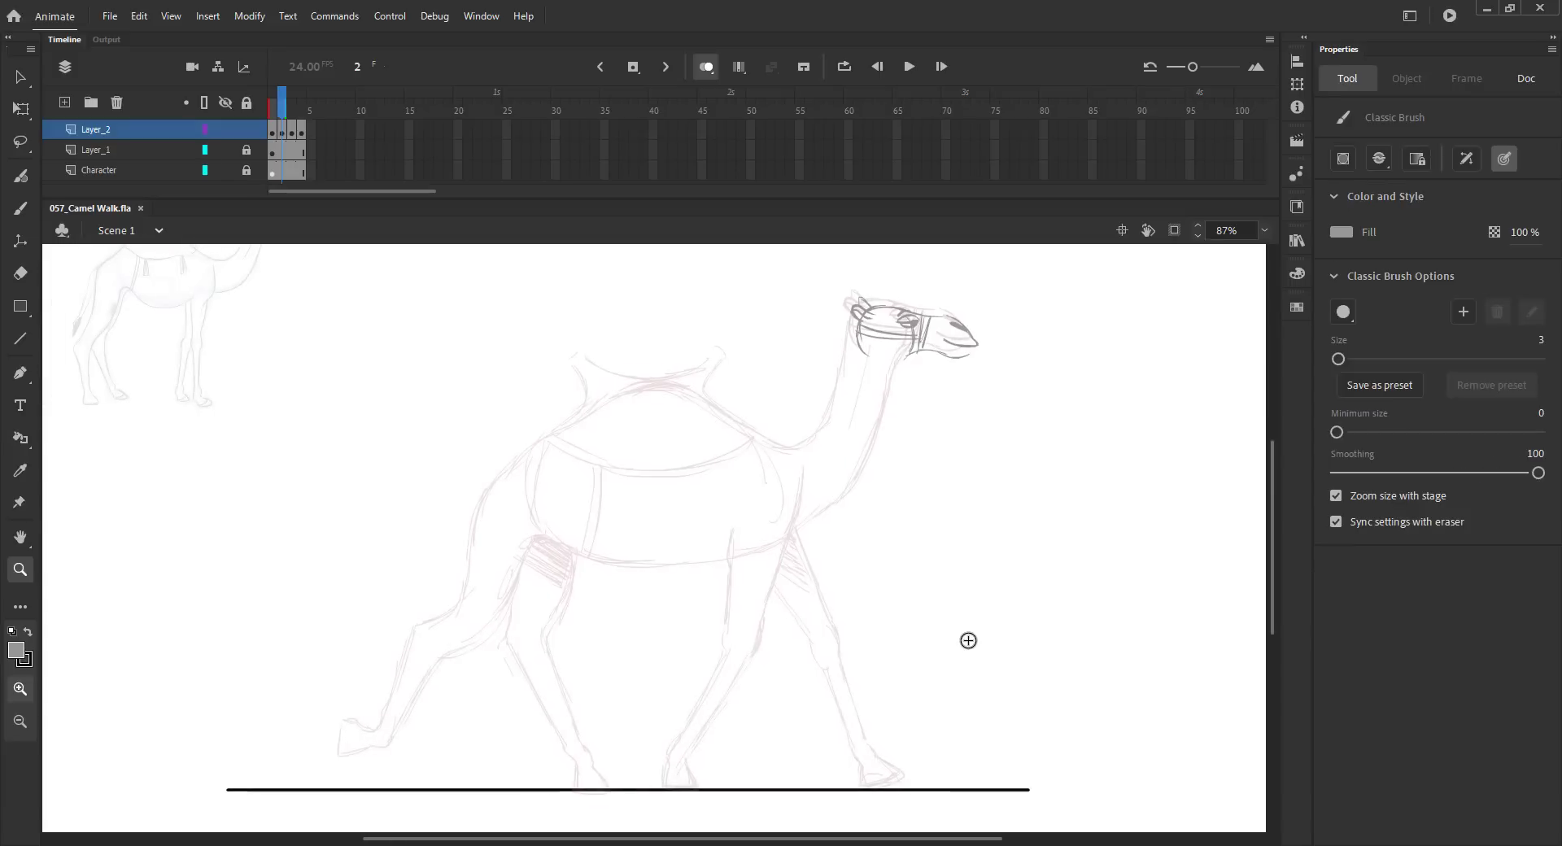
mouse_move(620, 377)
left_mouse_down()
mouse_move(672, 370)
mouse_move(805, 434)
left_mouse_up()
mouse_move(858, 335)
left_mouse_down()
mouse_move(840, 387)
mouse_move(785, 440)
left_mouse_up()
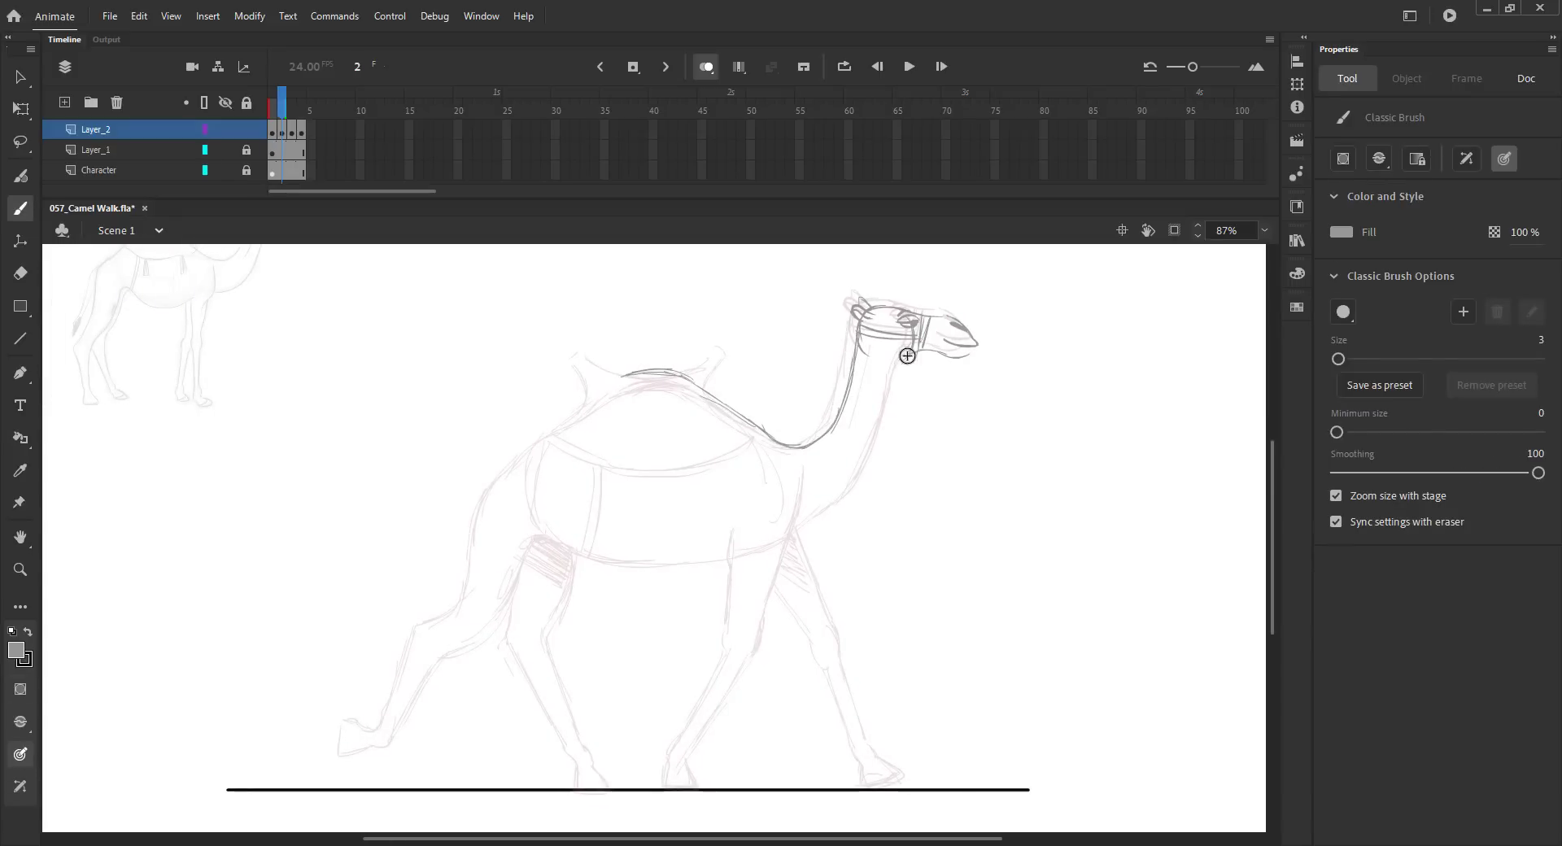
key("comma")
key("period")
left_click_drag(635, 363, 688, 367)
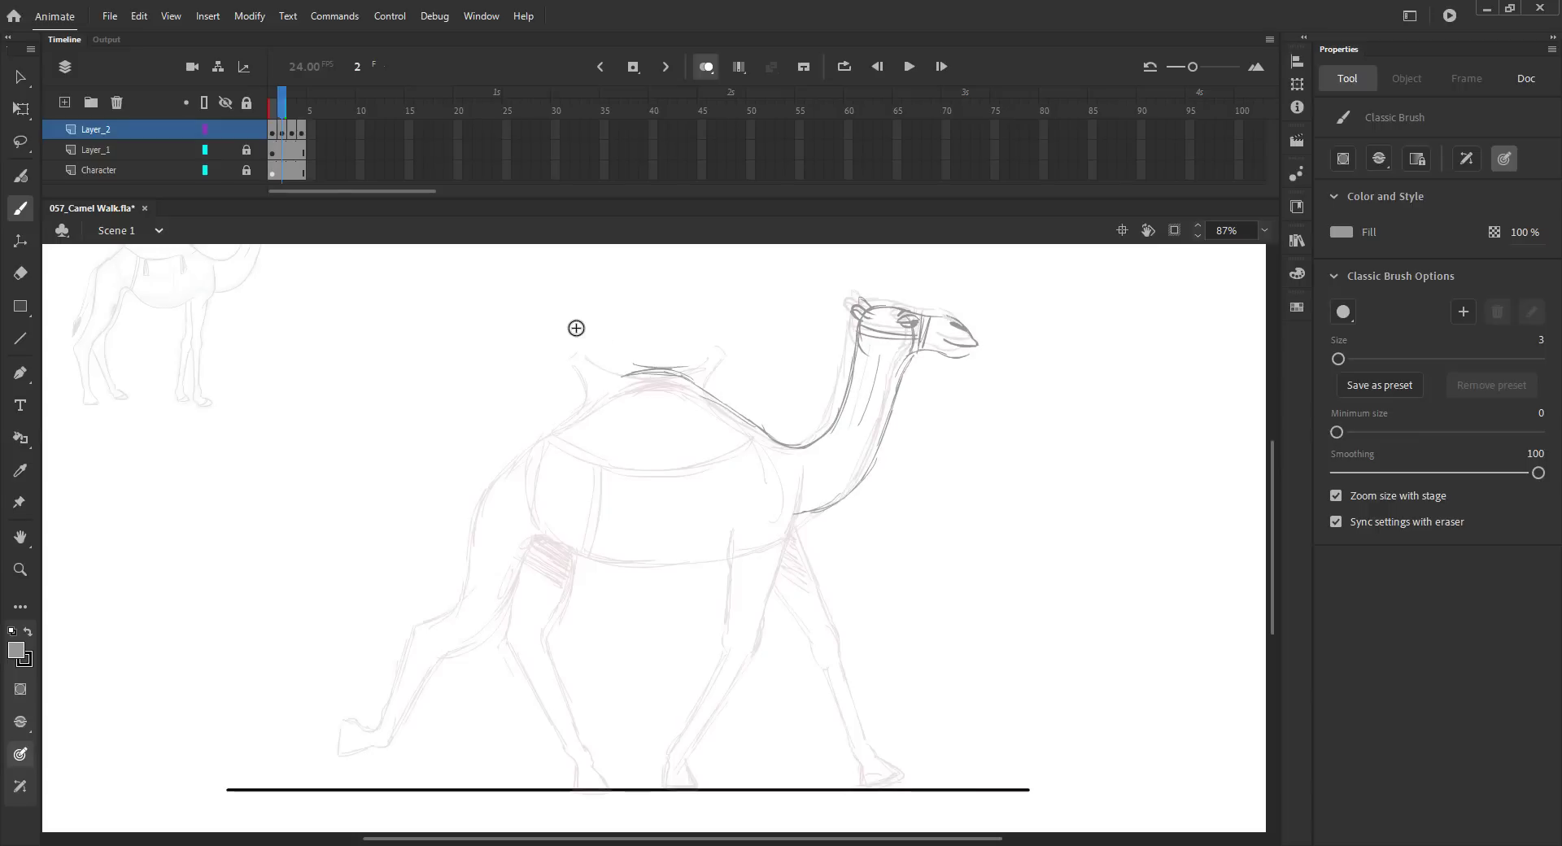
Draw the saddle's front and rear horns and the hump's rear slope on frame 2, saving the file
left_click_drag(579, 328, 621, 359)
left_click_drag(723, 332, 709, 370)
key("comma")
key("period")
key("ctrl+s")
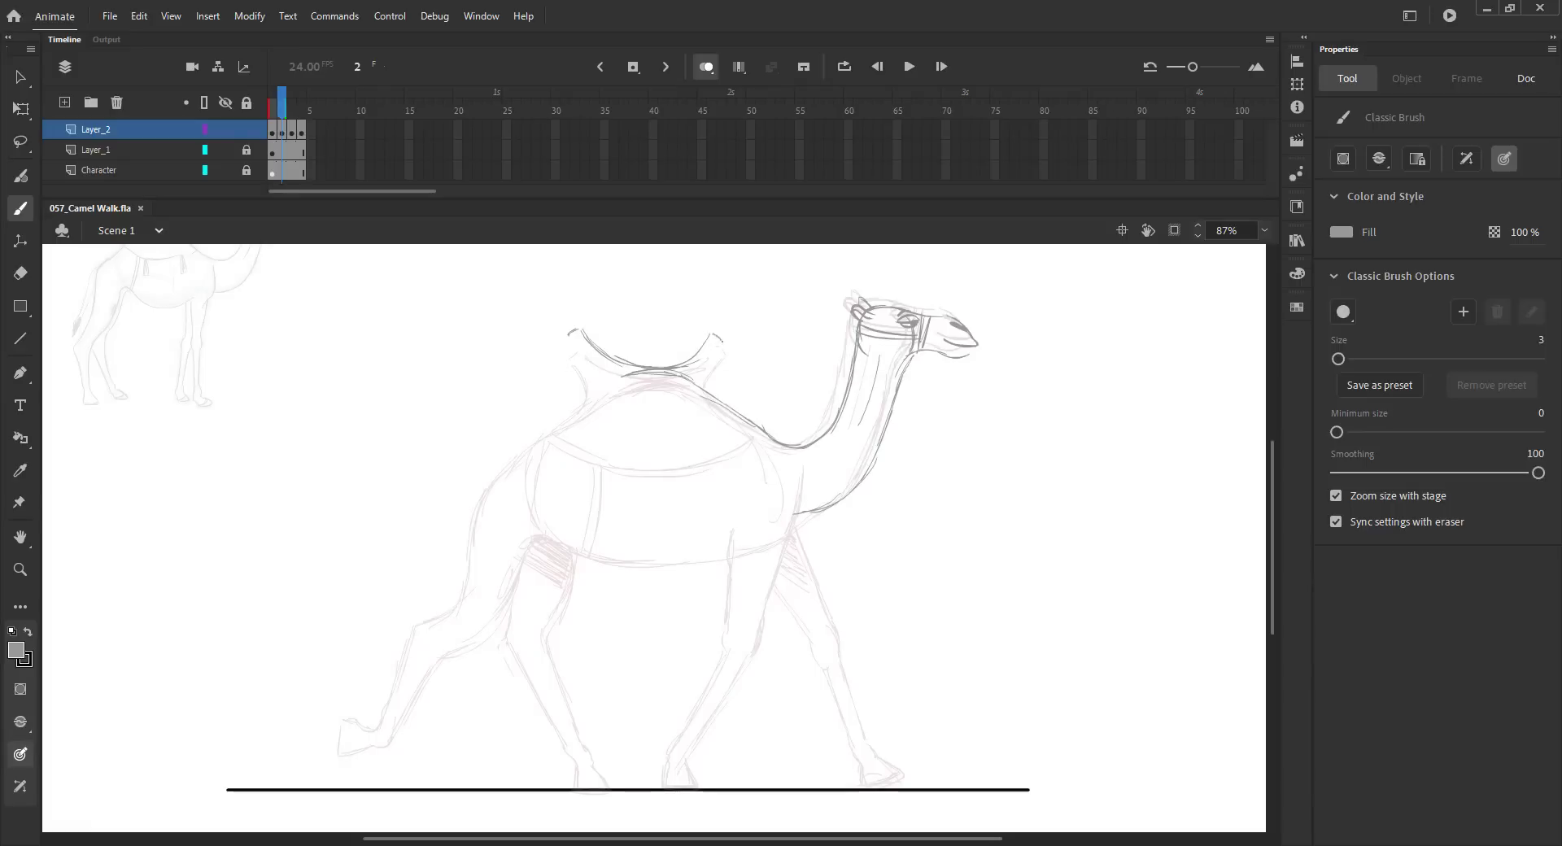
left_click_drag(719, 349, 702, 380)
key("ctrl+s")
mouse_move(584, 333)
left_mouse_down()
mouse_move(573, 340)
mouse_move(606, 386)
left_mouse_up()
left_click_drag(538, 432, 592, 397)
Sketch the belly line, the straight planted foreleg and the bent raised foreleg on frame 2, and save
left_click_drag(803, 519, 722, 545)
mouse_move(537, 510)
left_mouse_down()
mouse_move(651, 550)
mouse_move(634, 557)
mouse_move(818, 514)
mouse_move(729, 540)
mouse_move(851, 594)
left_mouse_up()
left_click_drag(797, 514, 776, 646)
left_click_drag(732, 544, 757, 763)
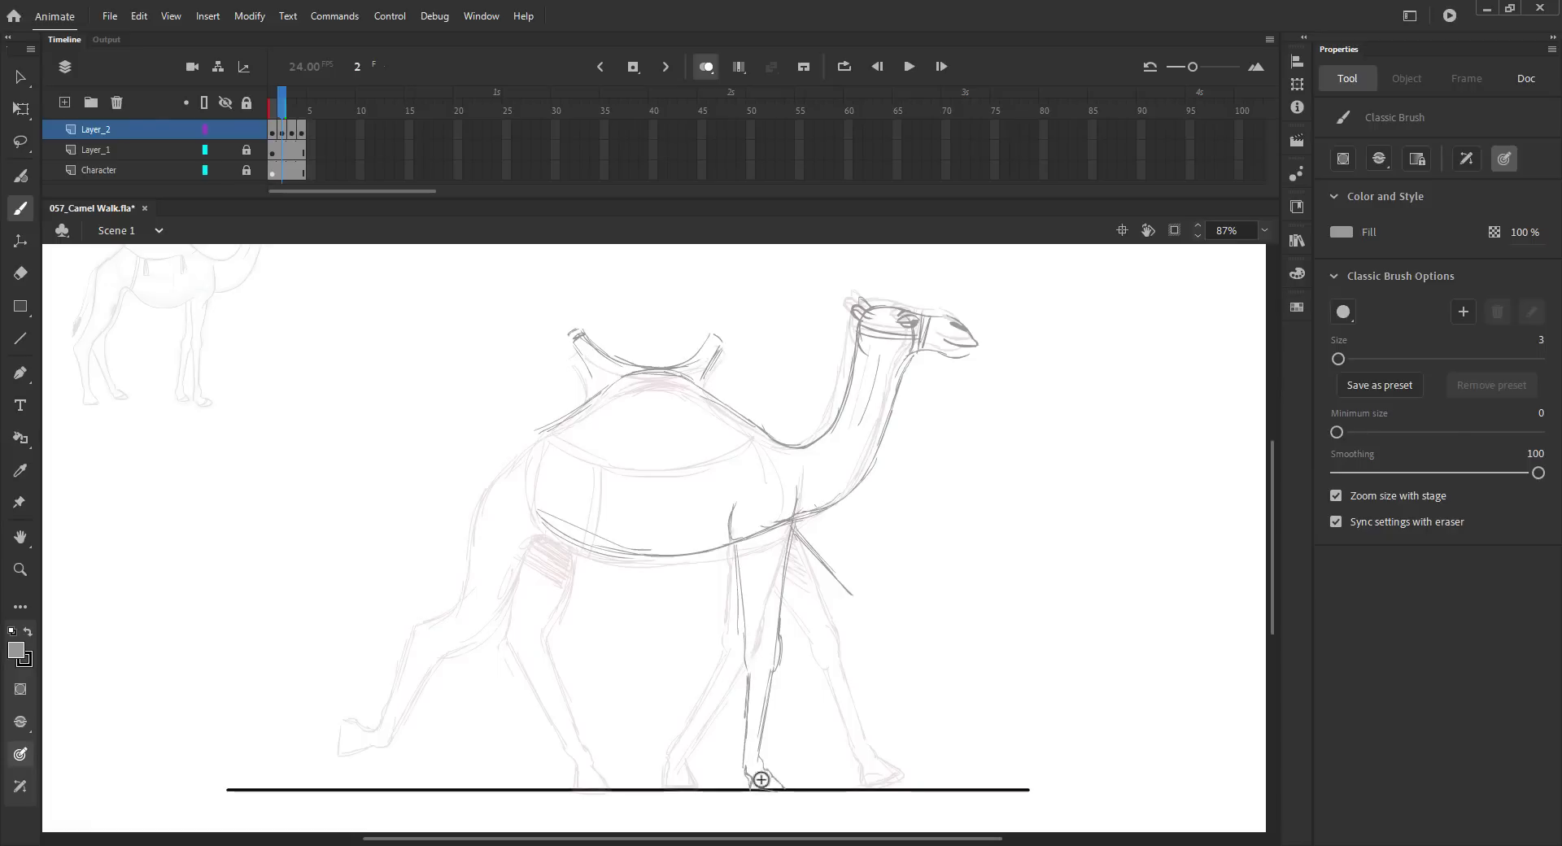
mouse_move(735, 546)
left_mouse_down()
mouse_move(834, 613)
mouse_move(815, 713)
left_mouse_up()
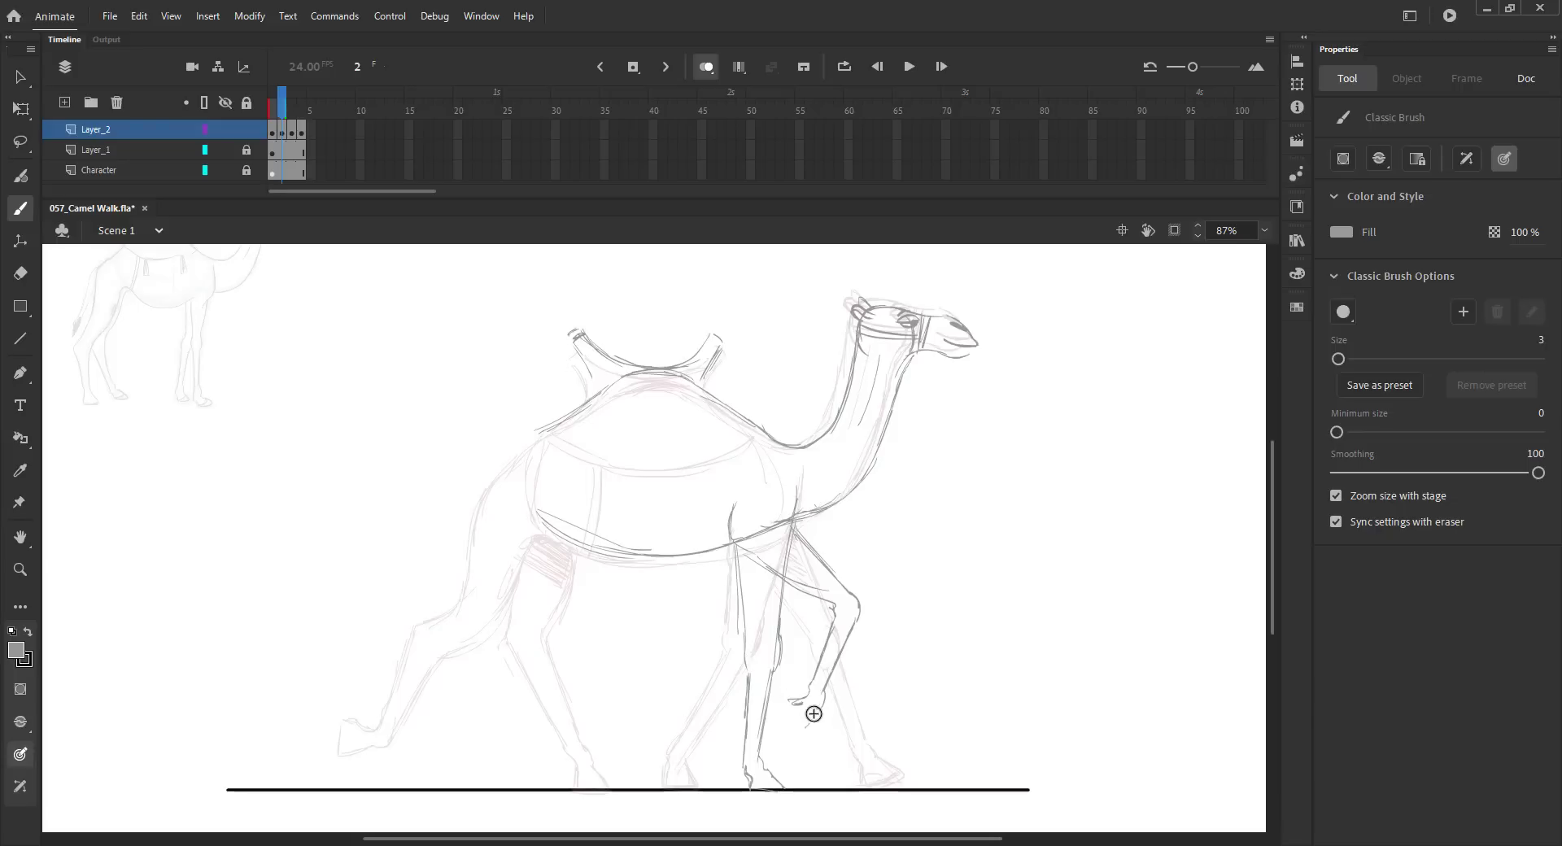
key("ctrl+s")
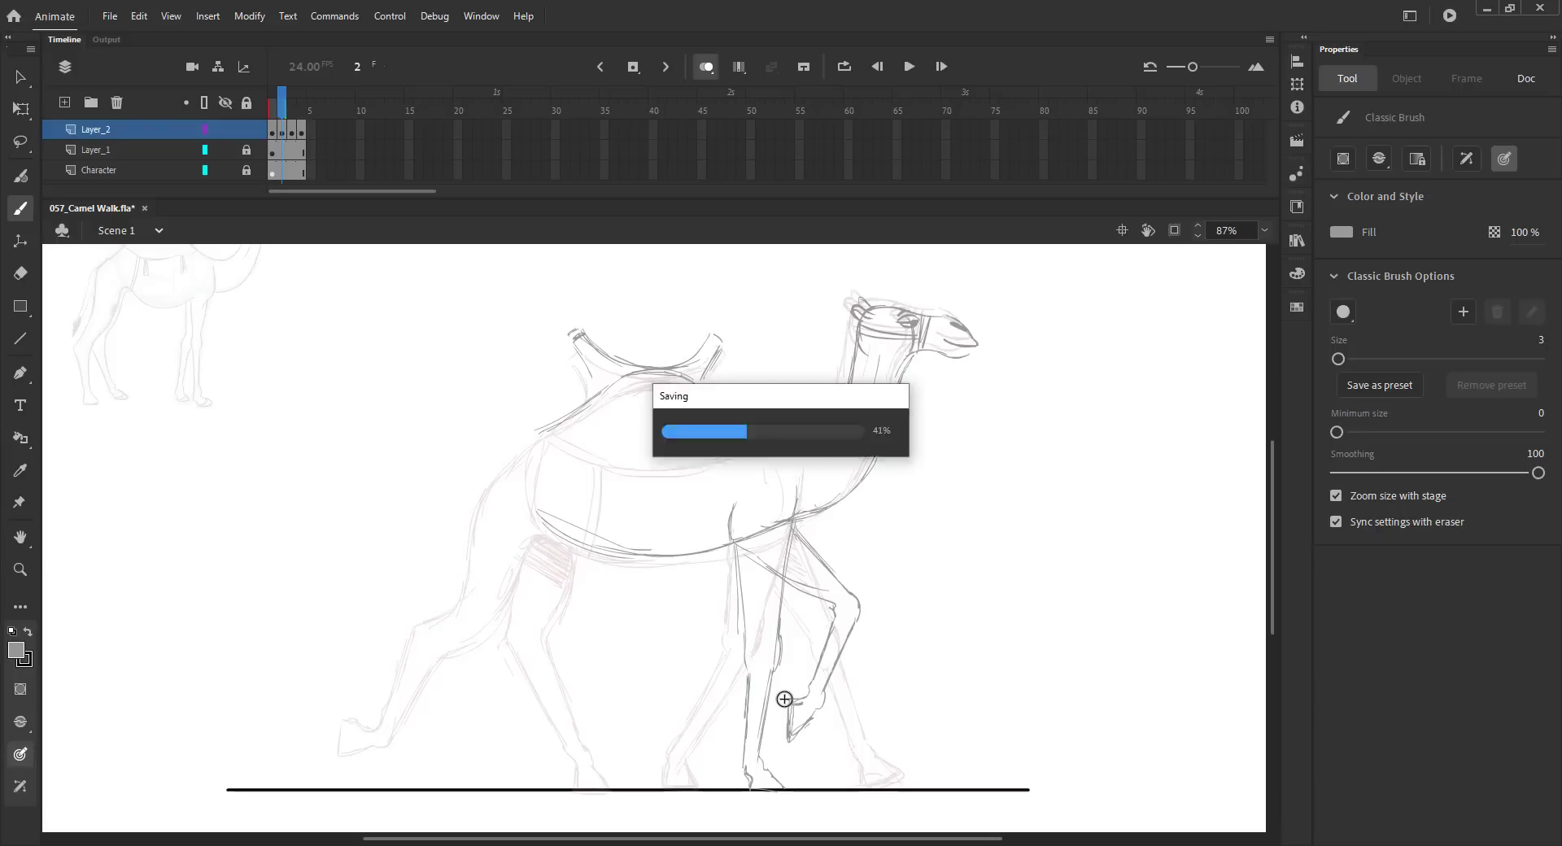
Delete the stray lines at the top of the forelegs, flip between frames 1 and 2, and extend the rump line
key("l")
left_click_drag(772, 548, 807, 557)
key("Delete")
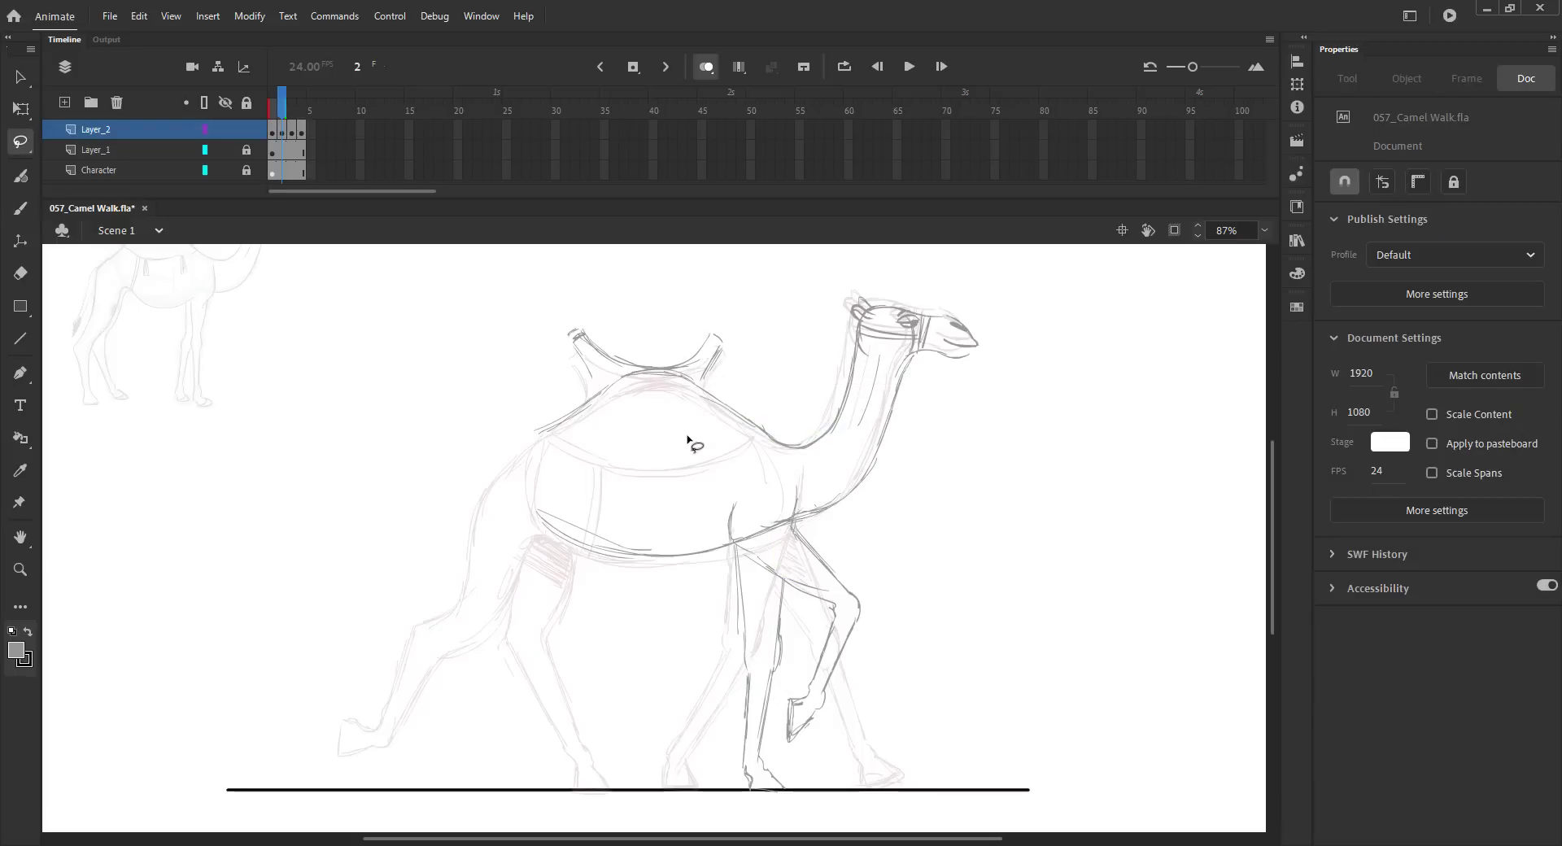
key("b")
key("comma")
key("period")
key("comma")
key("period")
key("comma")
key("period")
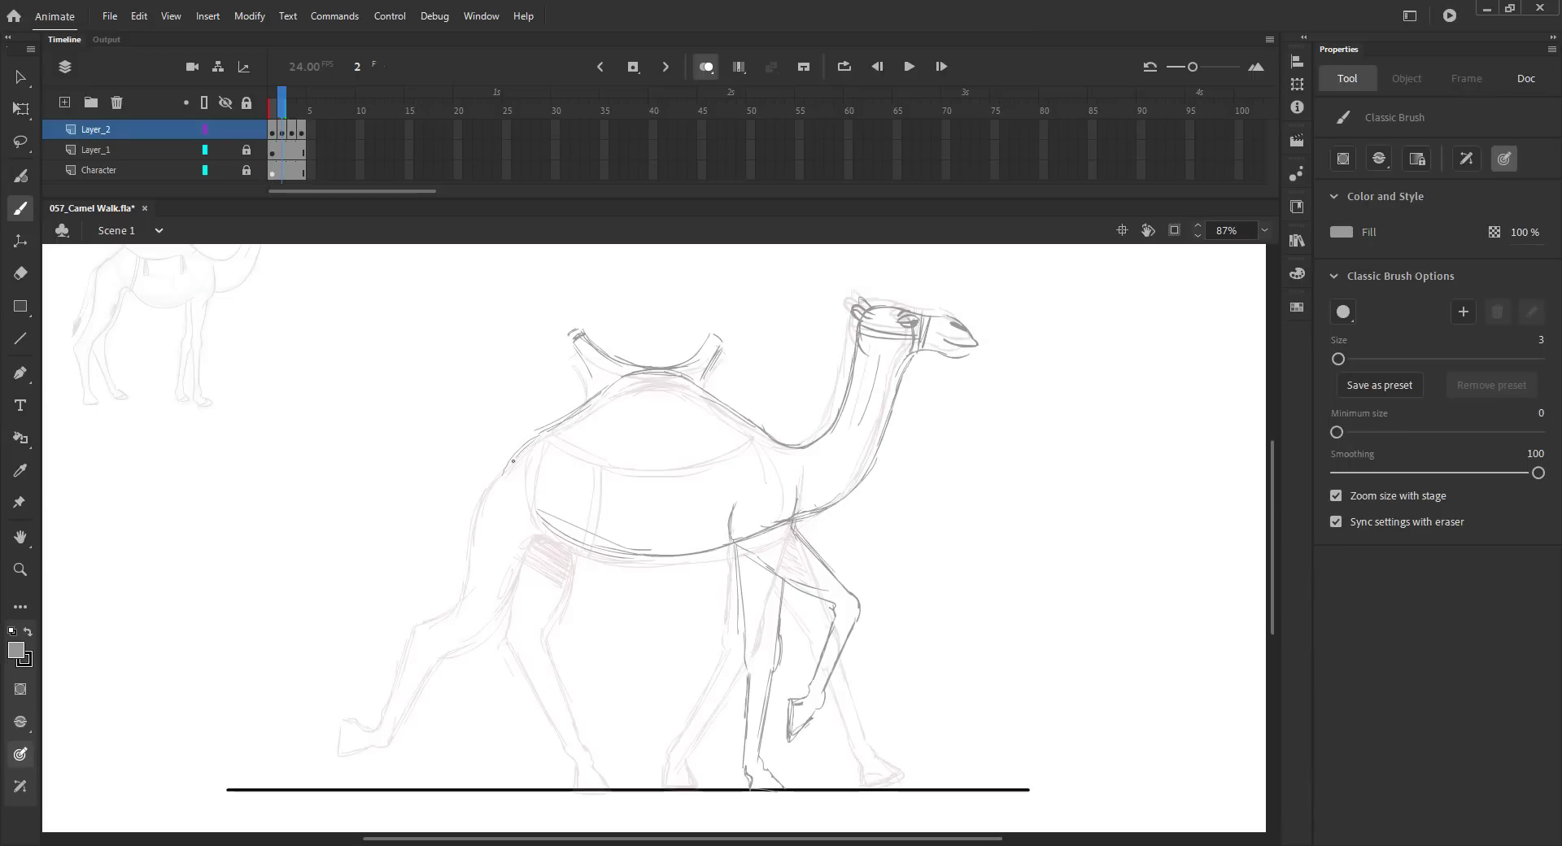
Draw the raised near hind leg swinging forward and the planted far hind leg trailing behind, with their hooves
mouse_move(550, 480)
left_mouse_down()
mouse_move(580, 560)
mouse_move(499, 607)
left_mouse_up()
mouse_move(575, 547)
left_mouse_down()
mouse_move(539, 615)
mouse_move(548, 682)
mouse_move(596, 701)
mouse_move(588, 719)
mouse_move(624, 719)
left_mouse_up()
mouse_move(588, 719)
left_mouse_down()
mouse_move(597, 734)
mouse_move(624, 722)
left_mouse_up()
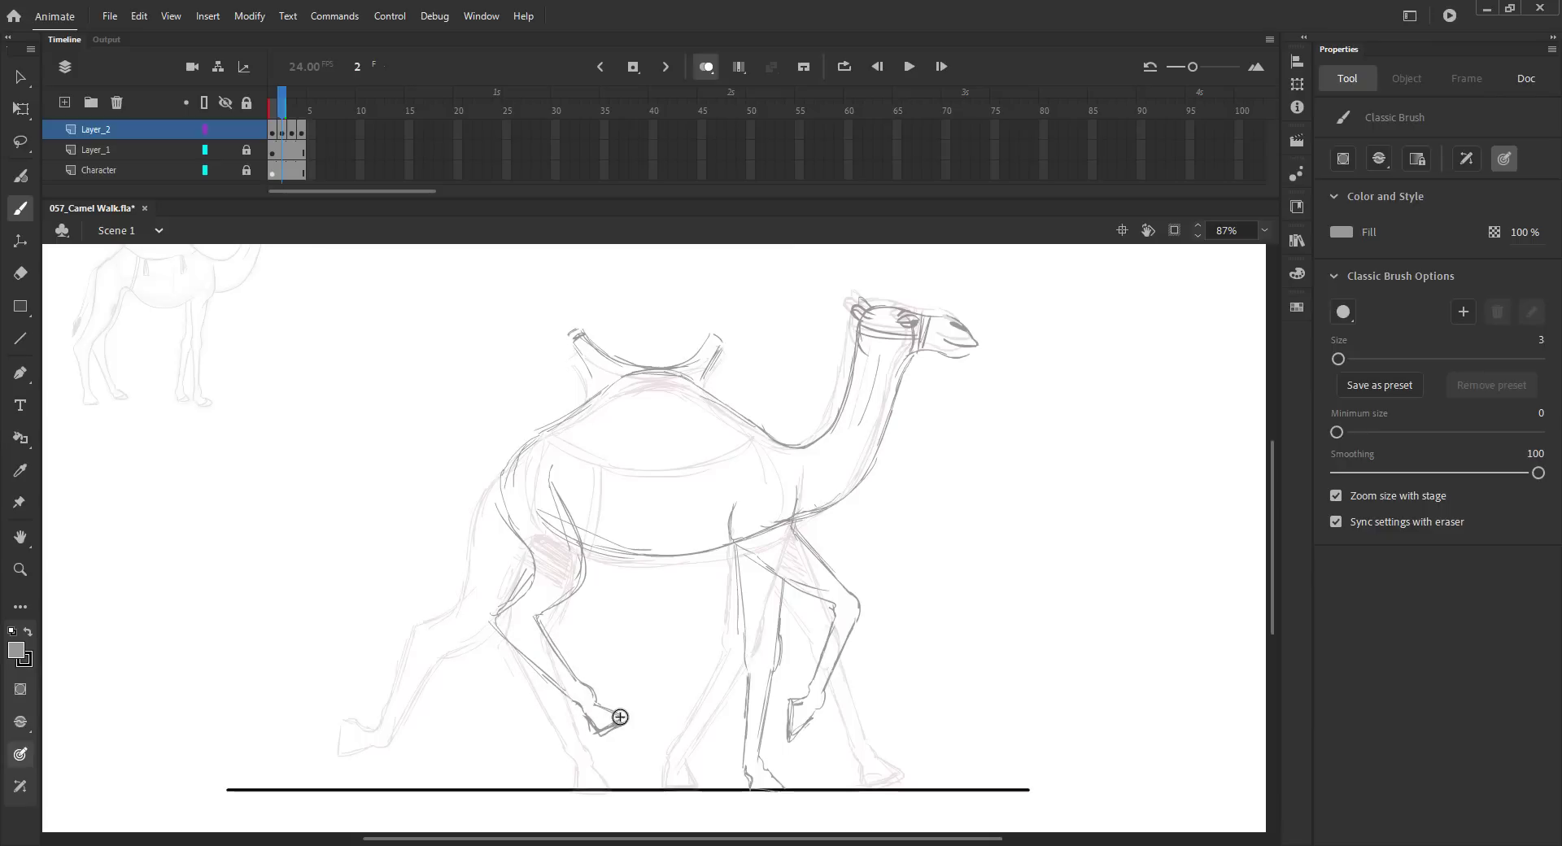
left_click_drag(486, 492, 505, 469)
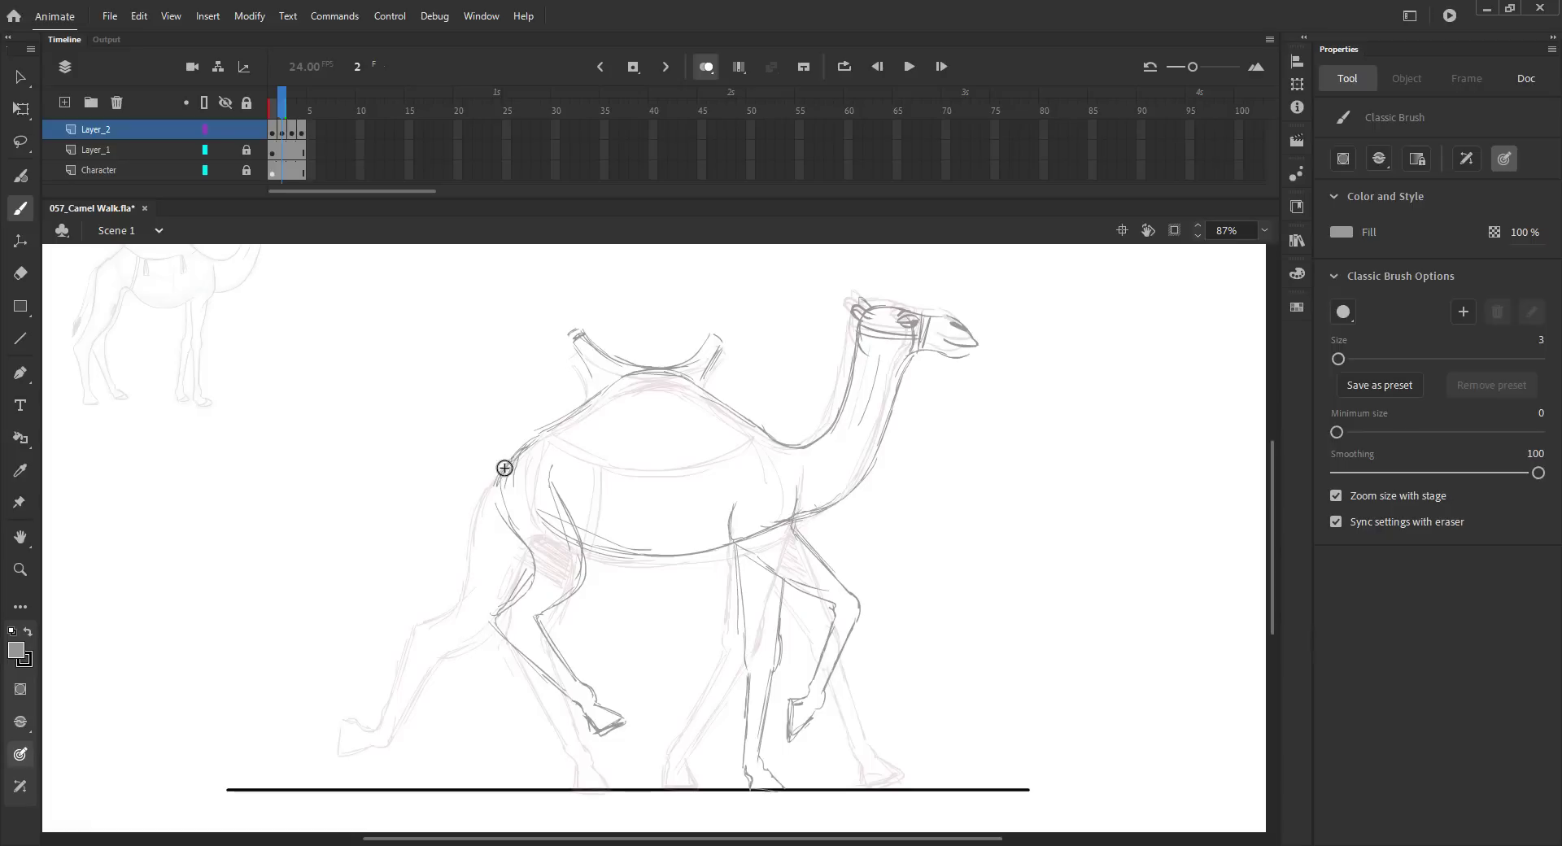
mouse_move(444, 617)
left_mouse_down()
mouse_move(417, 644)
mouse_move(480, 617)
mouse_move(533, 563)
mouse_move(507, 618)
mouse_move(452, 641)
left_mouse_up()
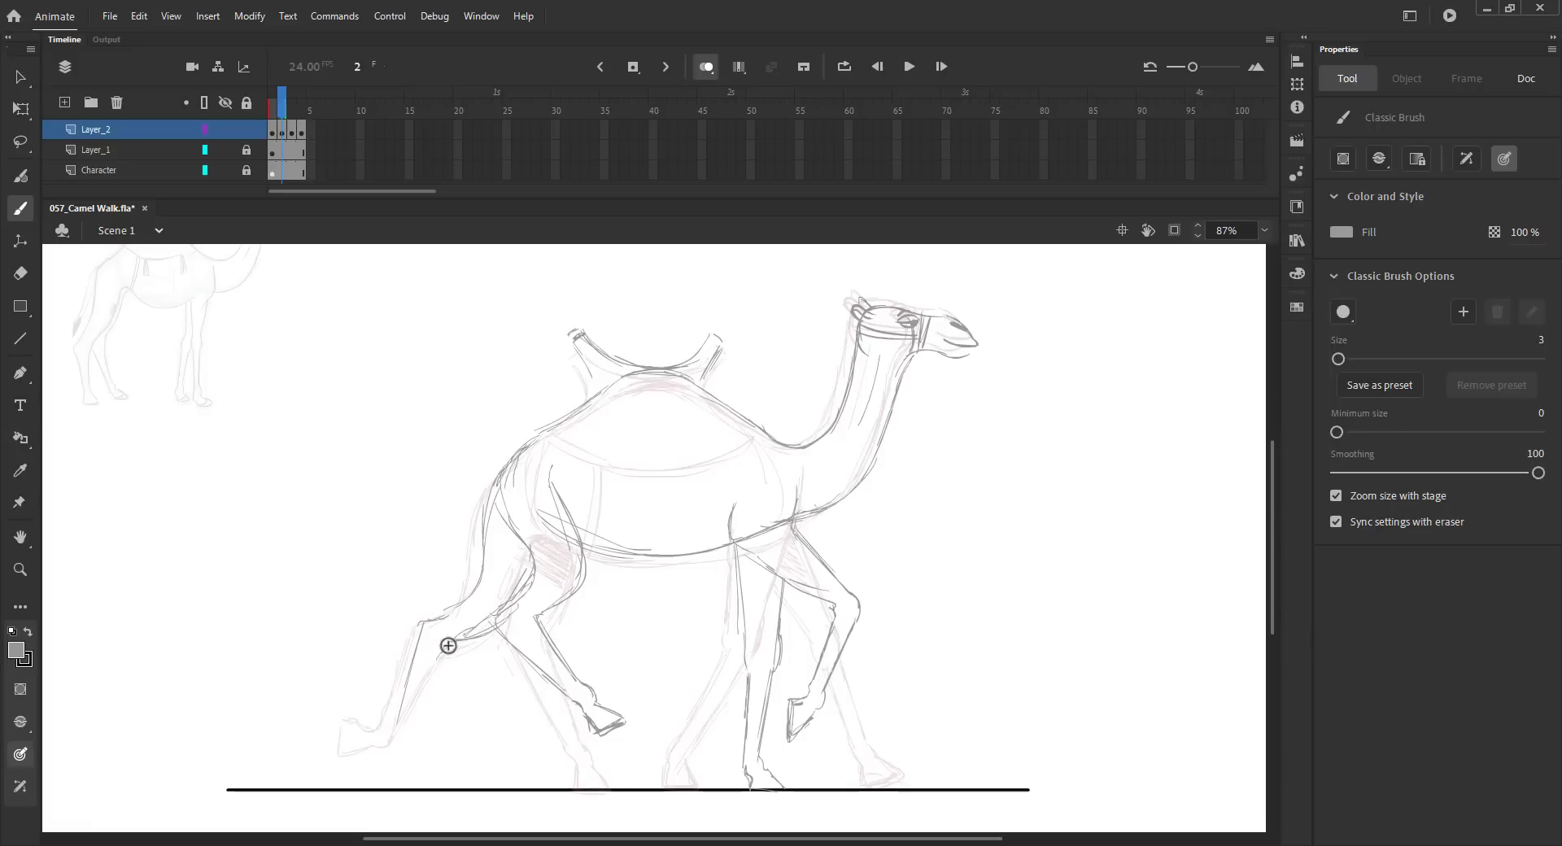
left_click_drag(405, 748, 406, 759)
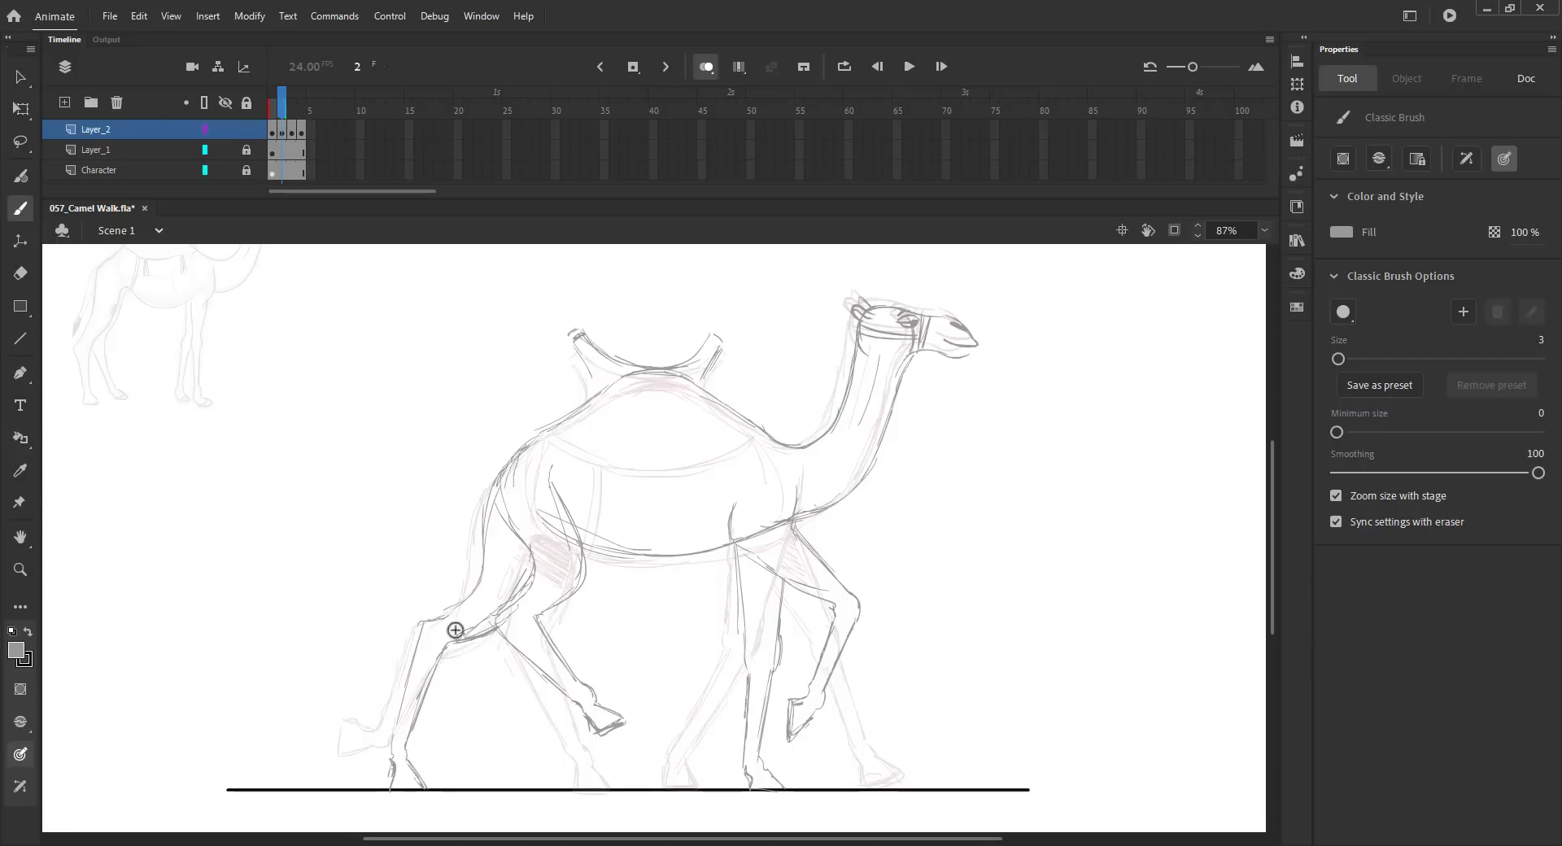
Draw the tail hanging from the rump and hatch the top of the planted far foreleg
left_click_drag(503, 483, 501, 575)
key("comma")
key("period")
left_click_drag(501, 507, 492, 627)
left_click_drag(735, 546, 777, 594)
Outline the front and curved lower edges of the saddle cloth on frame 2, and save the file
left_click_drag(704, 378, 751, 423)
left_click_drag(750, 419, 701, 444)
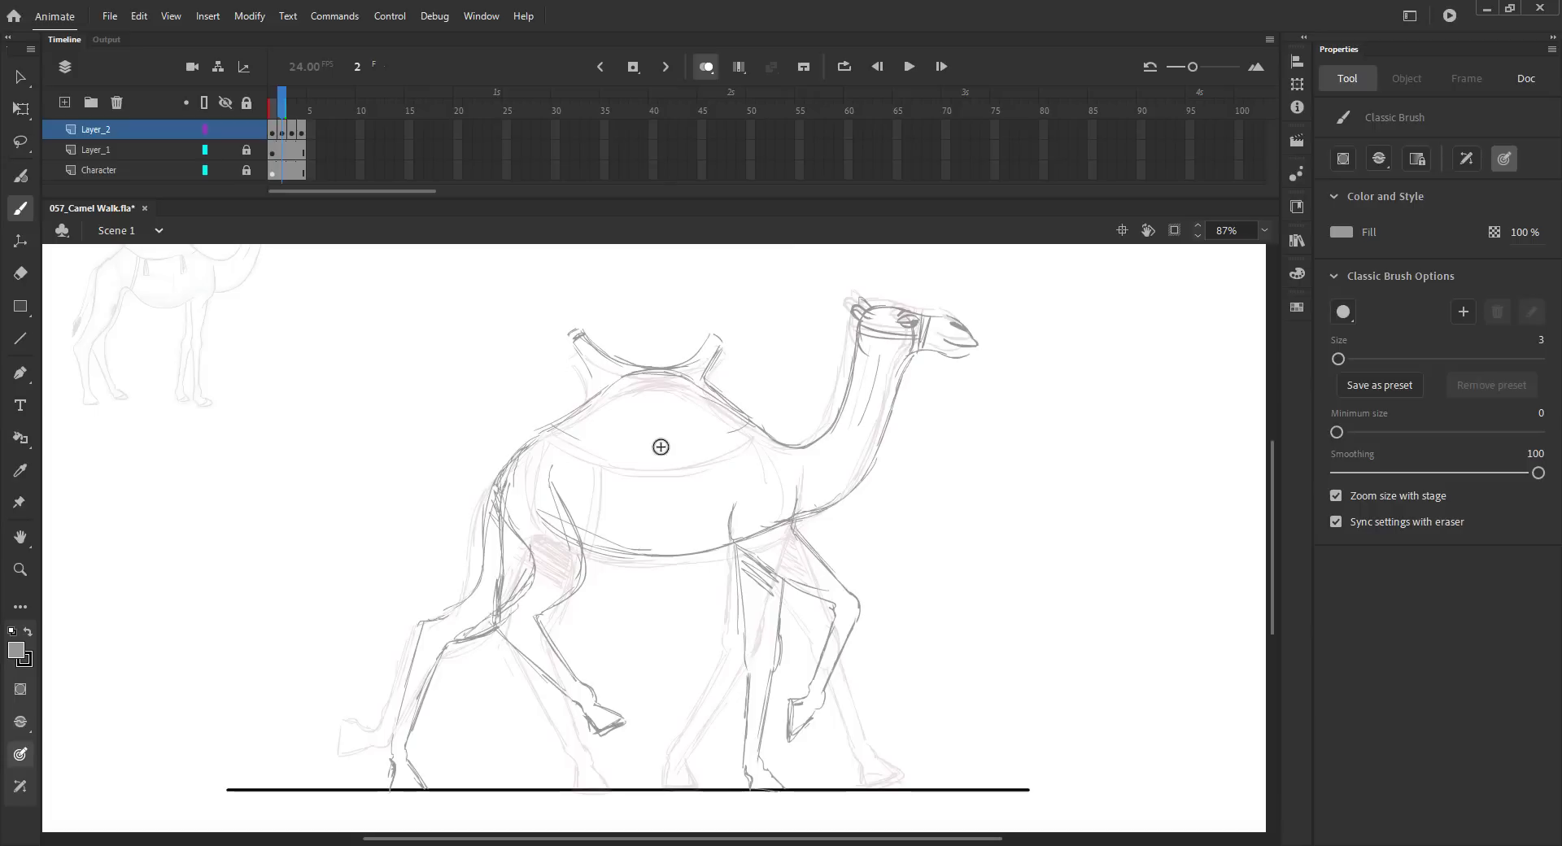
left_click_drag(560, 424, 752, 430)
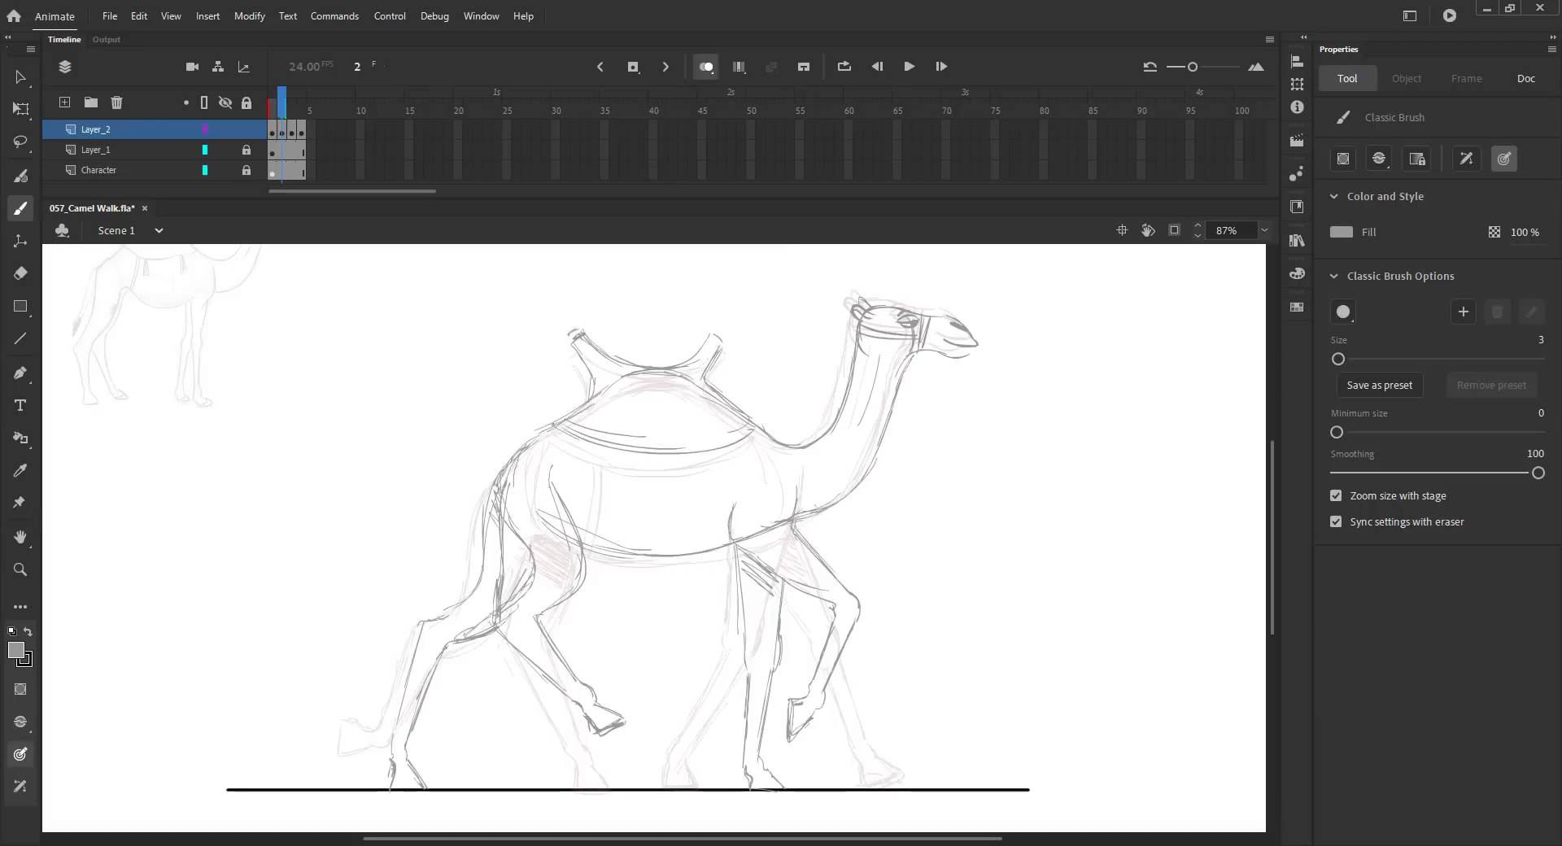
key("ctrl+2")
key("ctrl+s")
key("v")
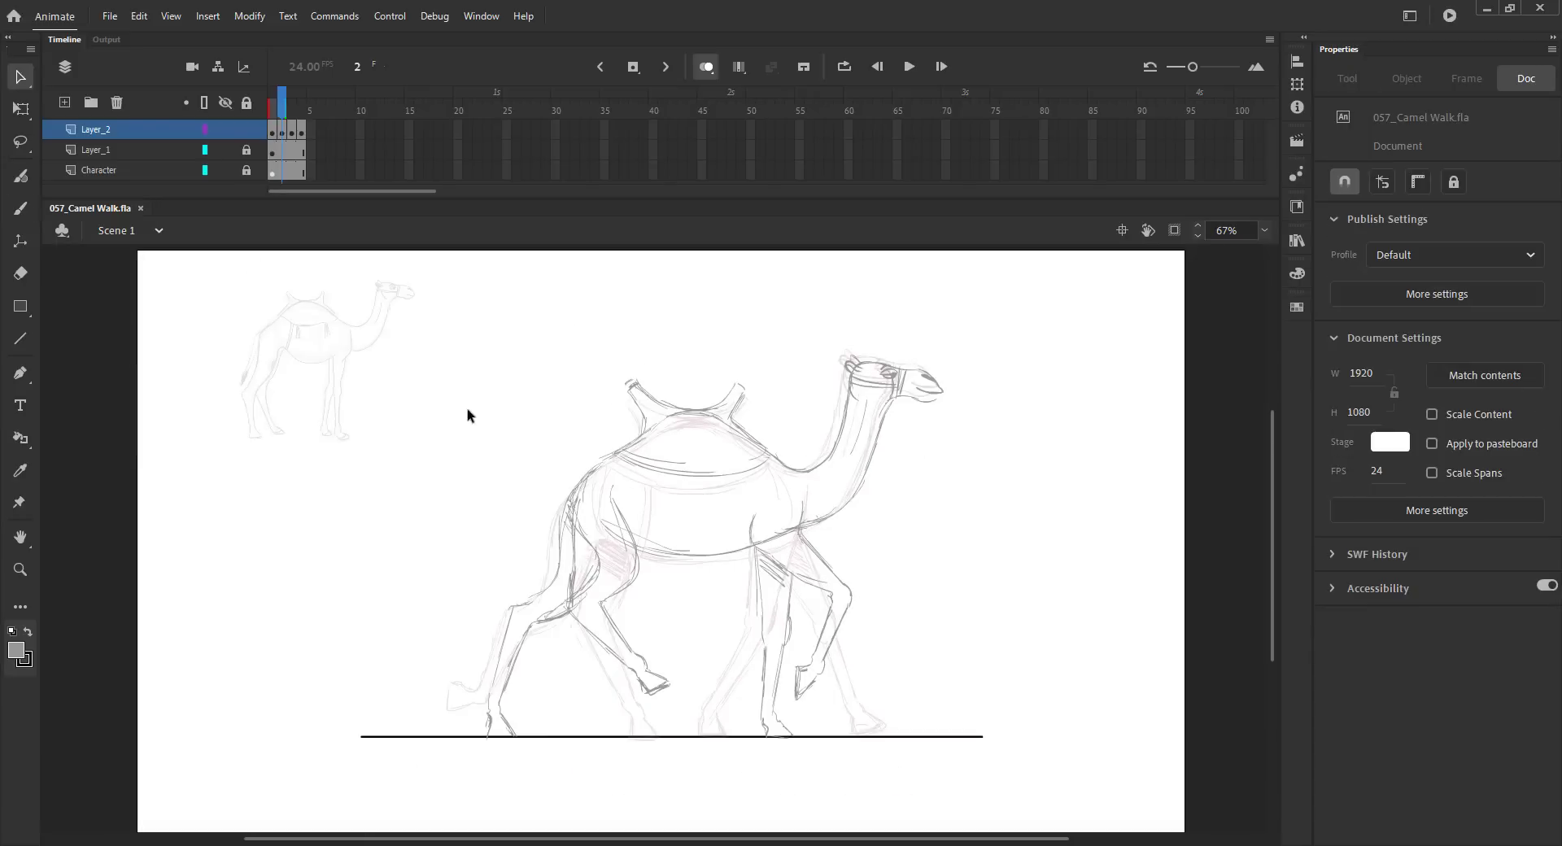
Turn off onion skinning, play the animation, and flip through the frames to check the passing pose
left_click(706, 67)
key("Return")
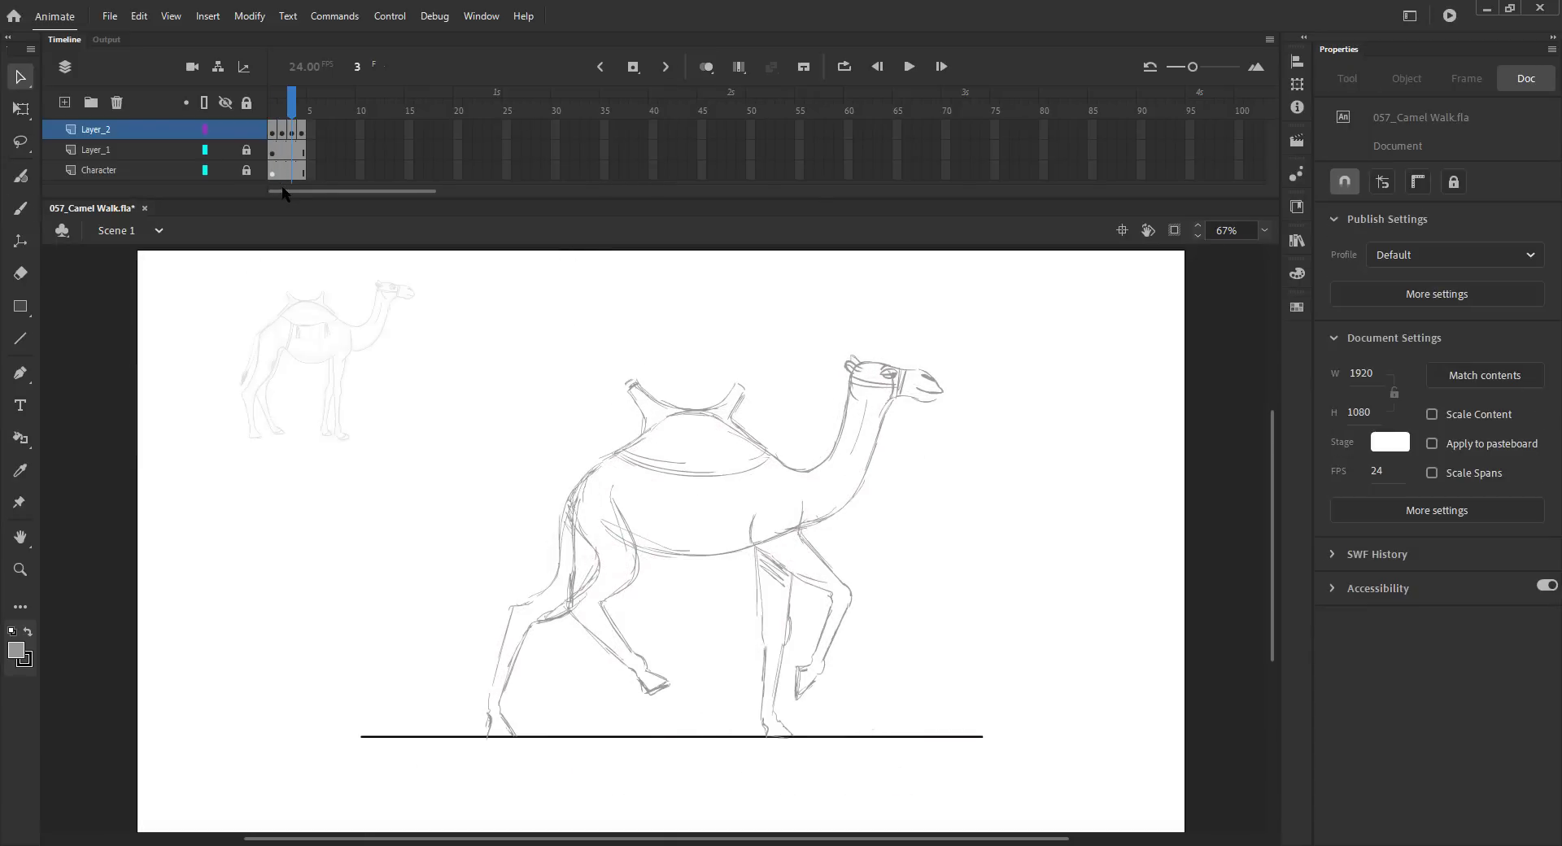
key("period")
key("comma")
key("period")
key("period")
key("comma")
key("period")
Extend all layers to frame 6, insert a blank keyframe at frame 5, and copy Layer_2's frame 2 onto frame 4
key("F5")
key("F5")
key("F7")
left_click(282, 130)
left_click_drag(281, 130, 302, 129)
Paste frame 4's head in place on frame 5 and turn on onion skinning for the preceding frame
left_click(312, 112)
key("comma")
left_click(918, 357)
key("ctrl+c")
key("period")
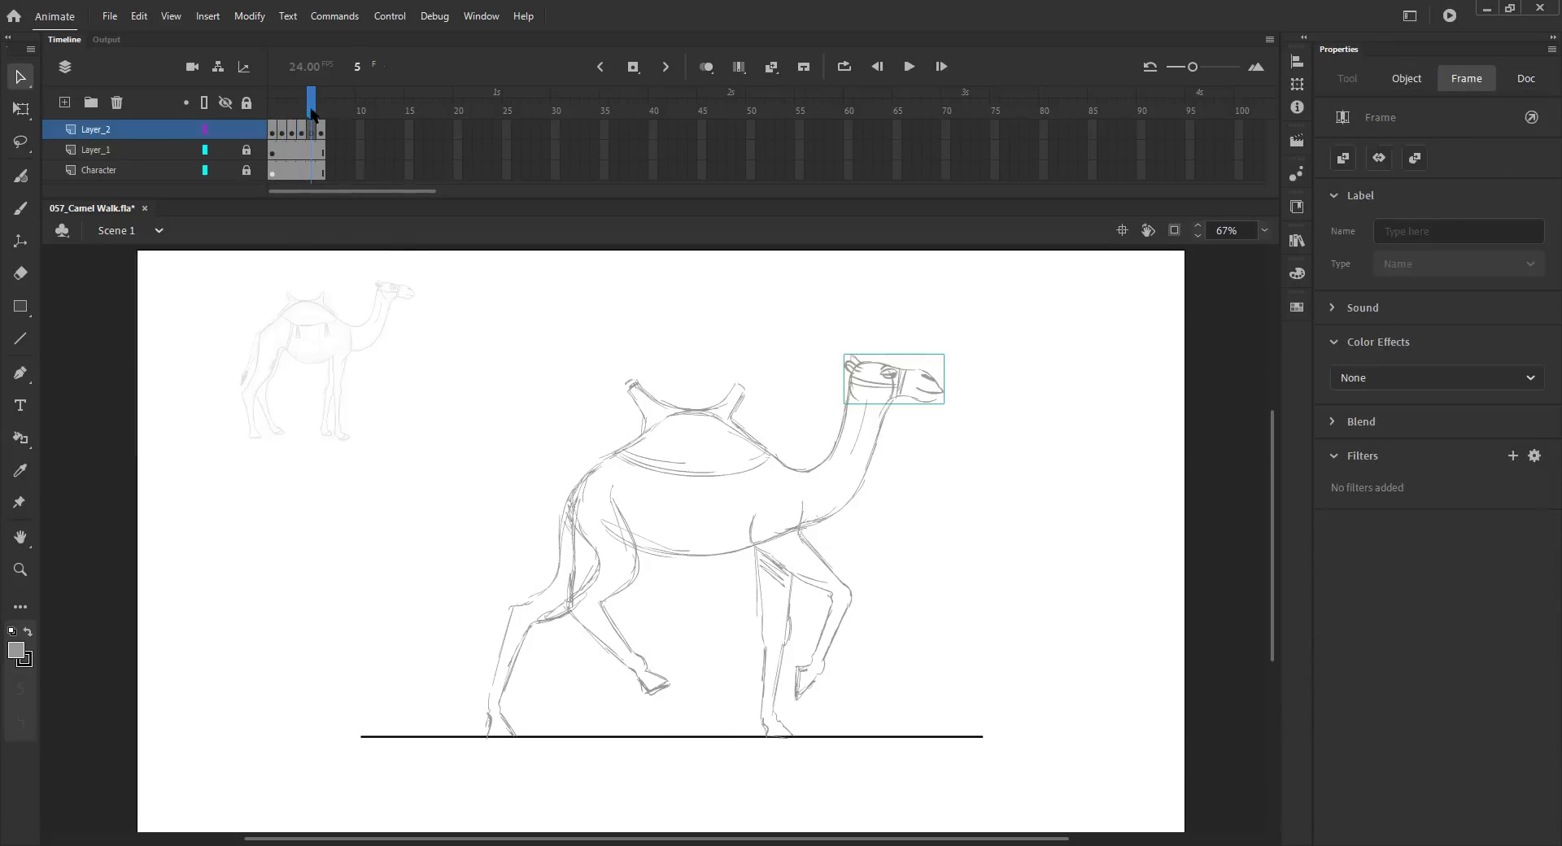
key("ctrl+shift+v")
left_click(706, 67)
left_click_drag(289, 109, 301, 109)
Trace both edges of the camel's neck from the head down to the back and chest on frame 5
key("z")
left_click_drag(501, 363, 965, 809)
left_click_drag(804, 517, 925, 661)
key("b")
mouse_move(930, 426)
left_mouse_down()
mouse_move(894, 518)
mouse_move(869, 524)
left_mouse_up()
left_click_drag(986, 434, 967, 467)
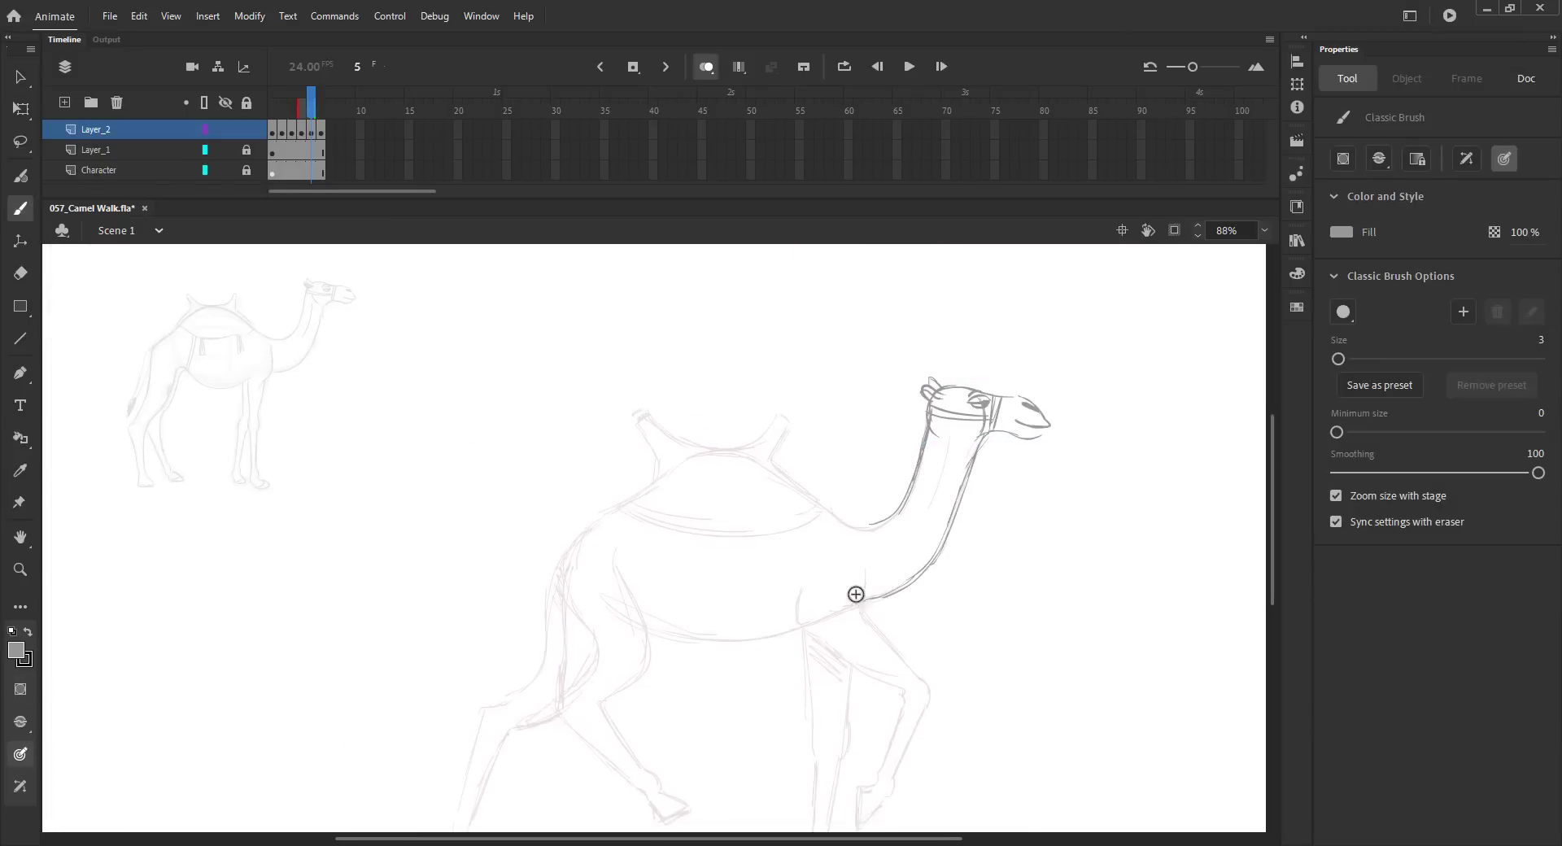
Trace the hump, the two saddle horns and the saddle cloth's lower edge on frame 5
mouse_move(725, 451)
left_mouse_down()
mouse_move(690, 458)
mouse_move(748, 459)
left_mouse_up()
left_click_drag(643, 419, 696, 442)
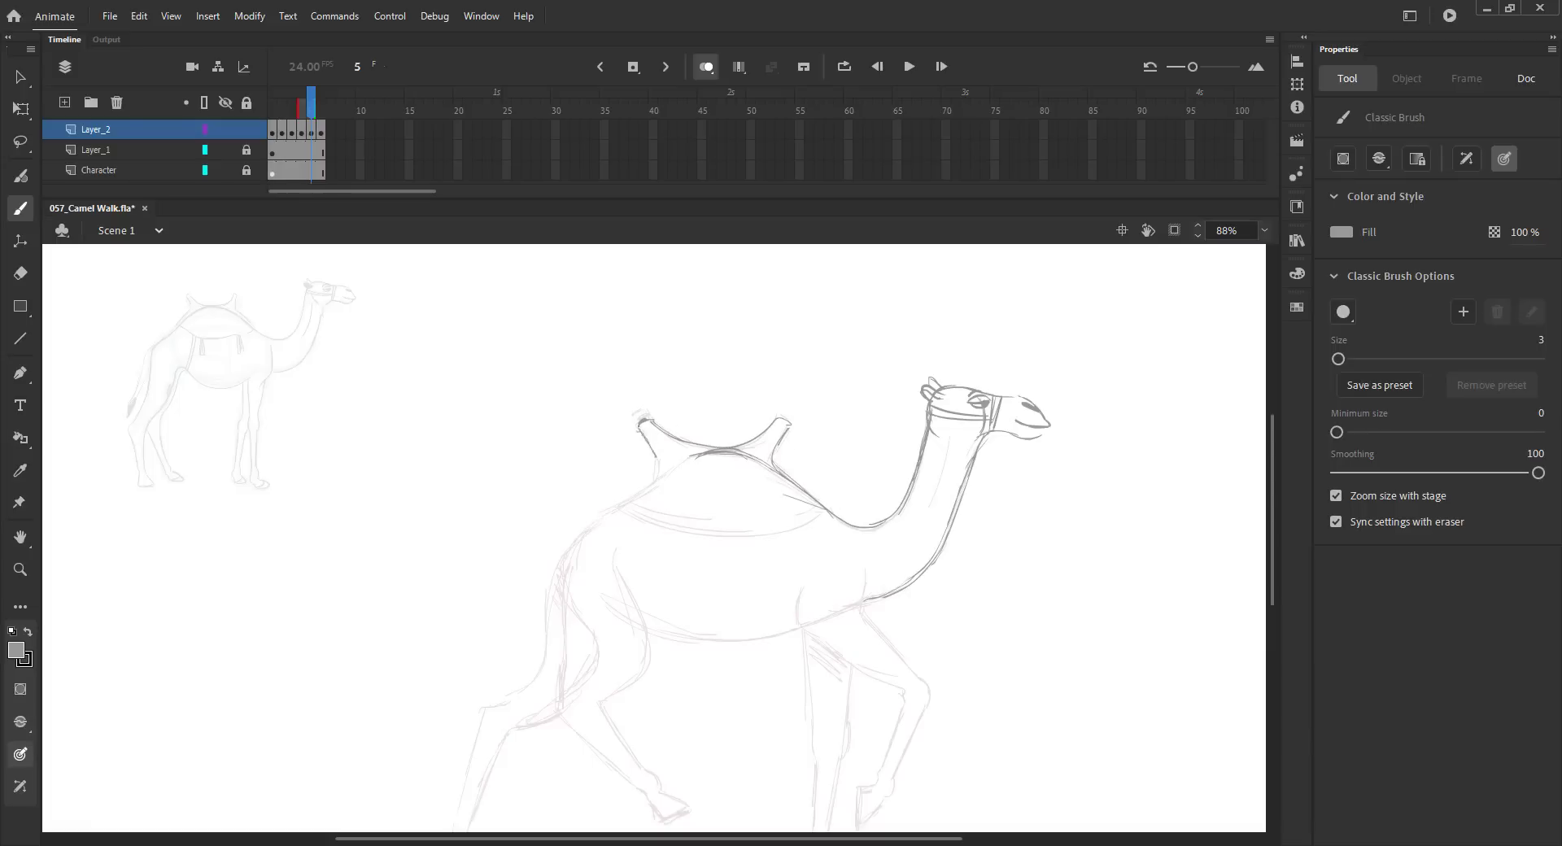
mouse_move(647, 487)
left_mouse_down()
mouse_move(620, 509)
mouse_move(828, 514)
left_mouse_up()
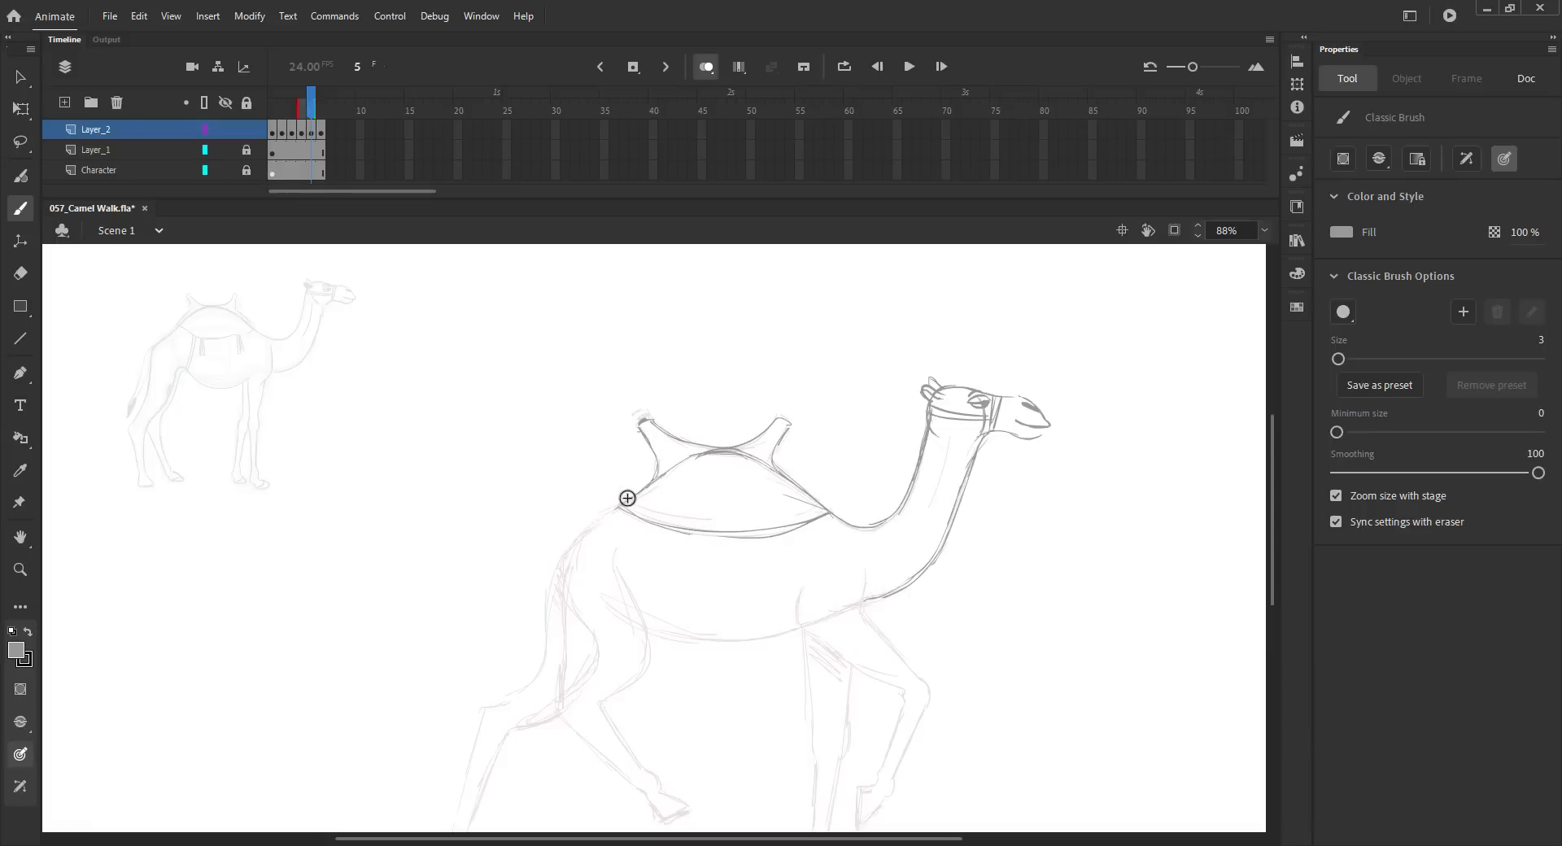
Draw the planted near foreleg and the bent raised far foreleg on frame 5
left_click_drag(1271, 457, 1271, 482)
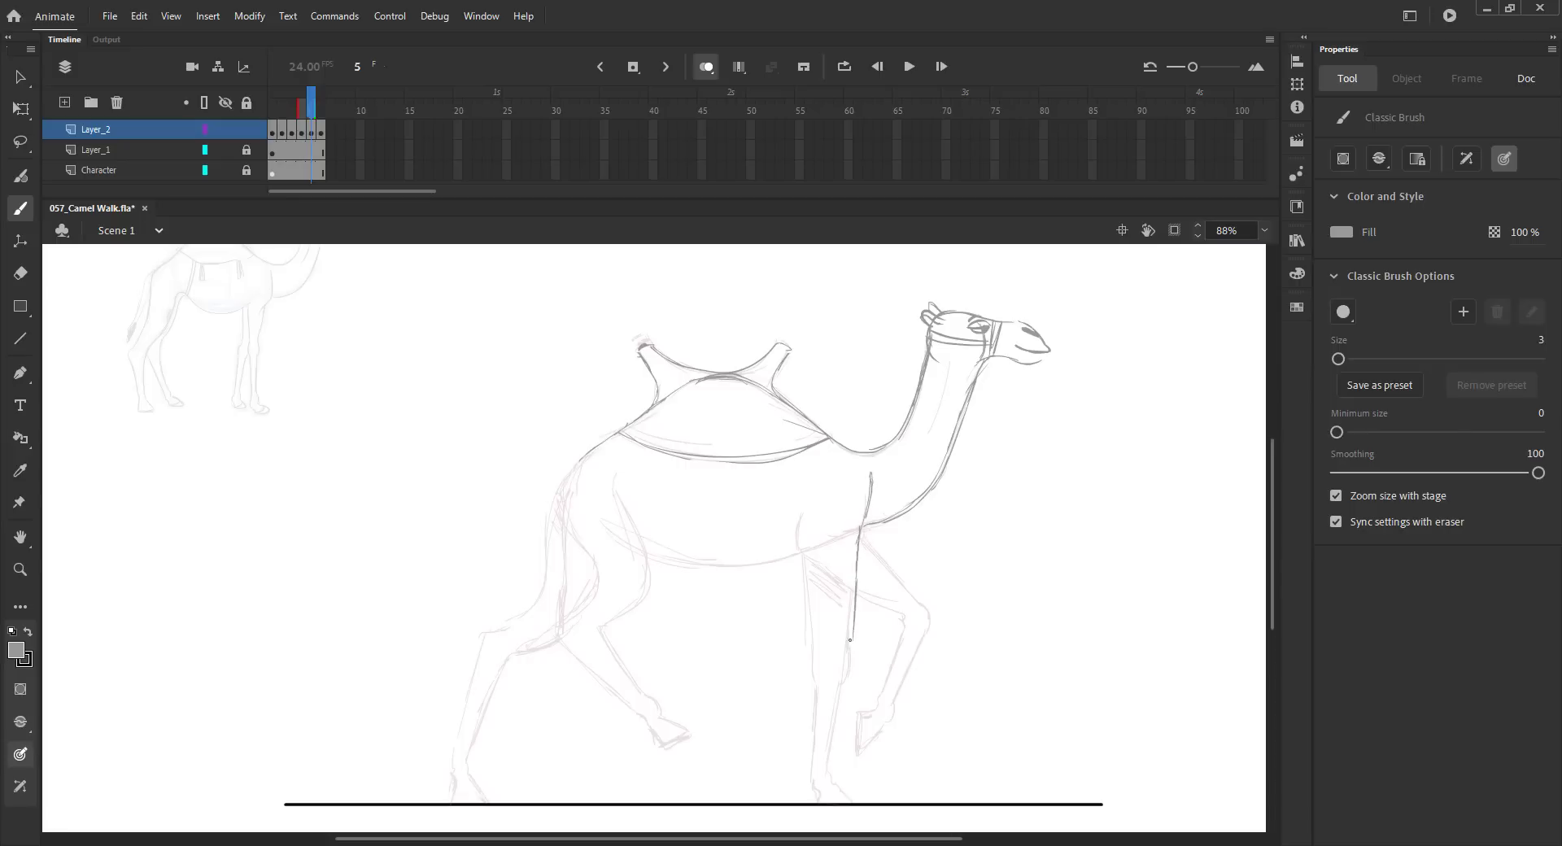
left_click_drag(805, 502, 808, 574)
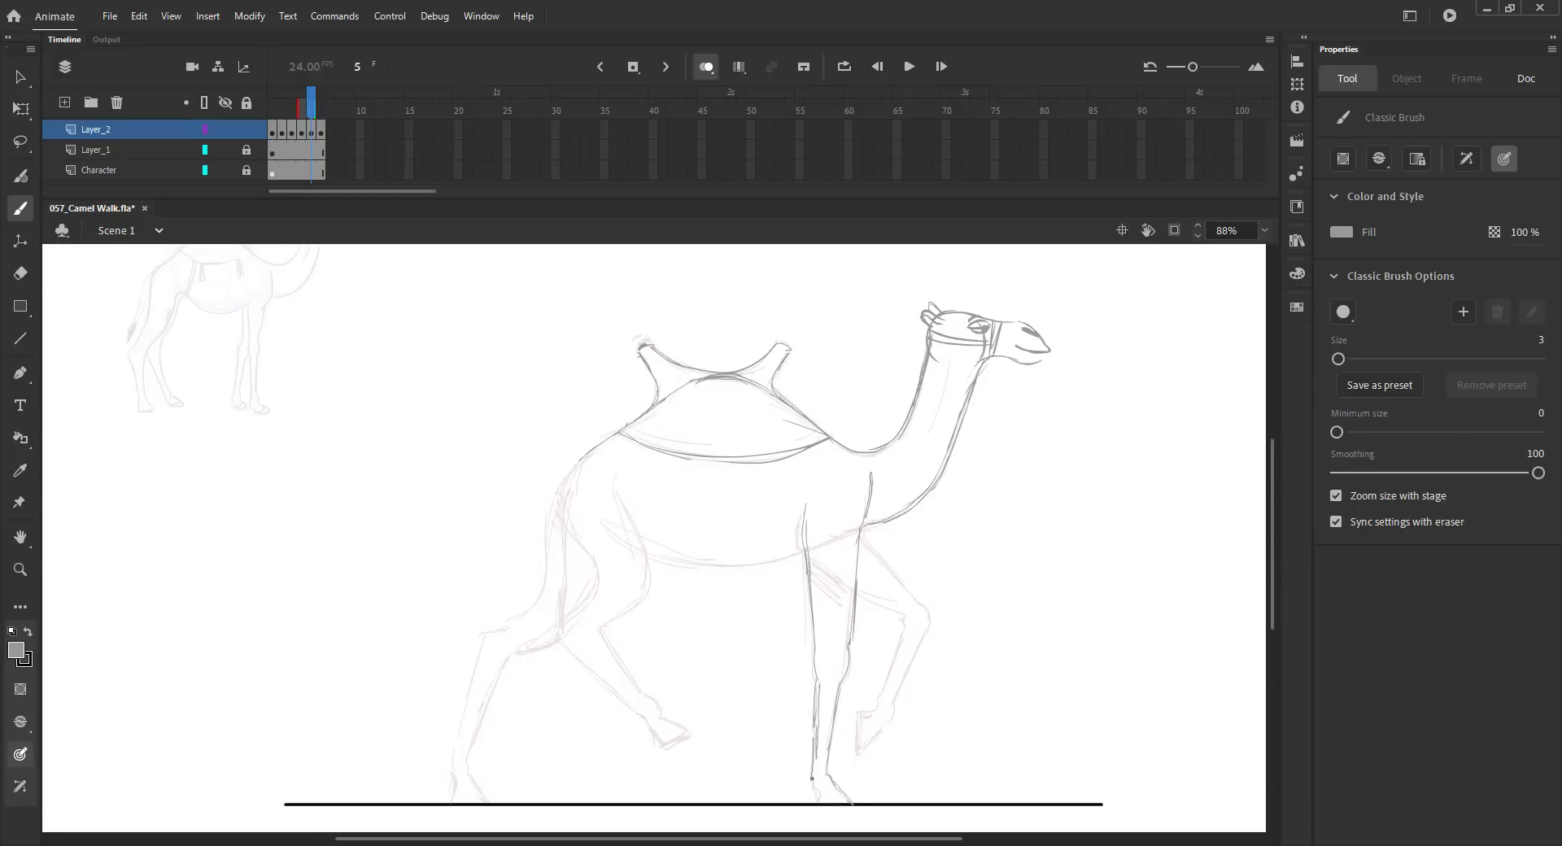
left_click_drag(865, 536, 893, 574)
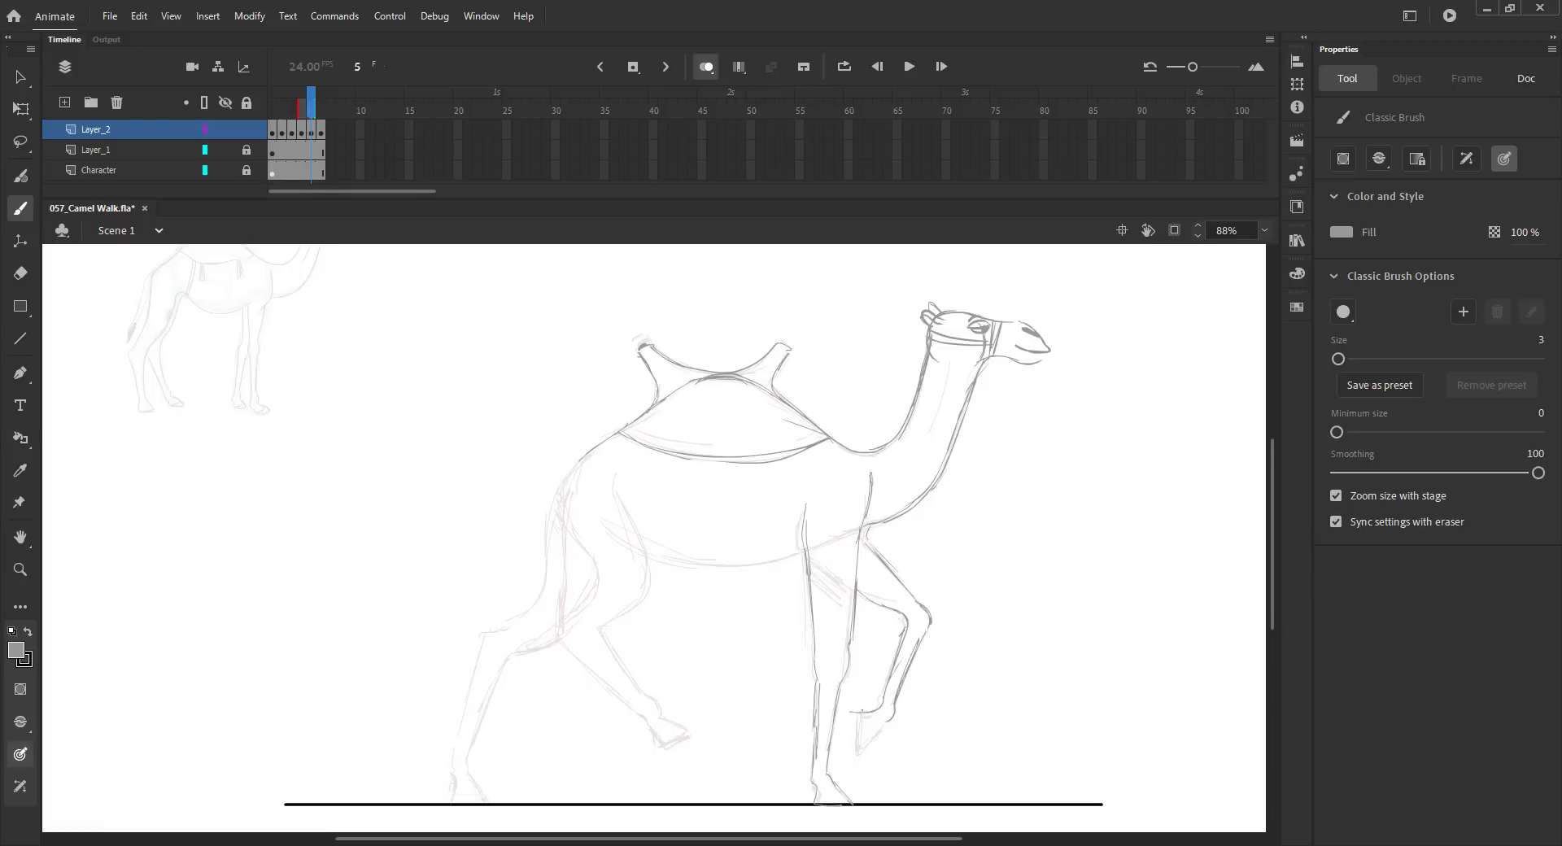
Draw the rump, the planted near hind leg with its hoof, and the belly line on frame 5
left_click_drag(625, 518, 562, 625)
left_click_drag(543, 518, 566, 480)
left_click_drag(506, 667, 471, 739)
left_click_drag(480, 630, 453, 769)
left_click_drag(616, 535, 803, 550)
Draw the raised far hind leg on frame 5, undo the first hatching strokes, and hatch its thigh again
mouse_move(643, 542)
left_mouse_down()
mouse_move(652, 596)
mouse_move(601, 619)
mouse_move(642, 691)
left_mouse_up()
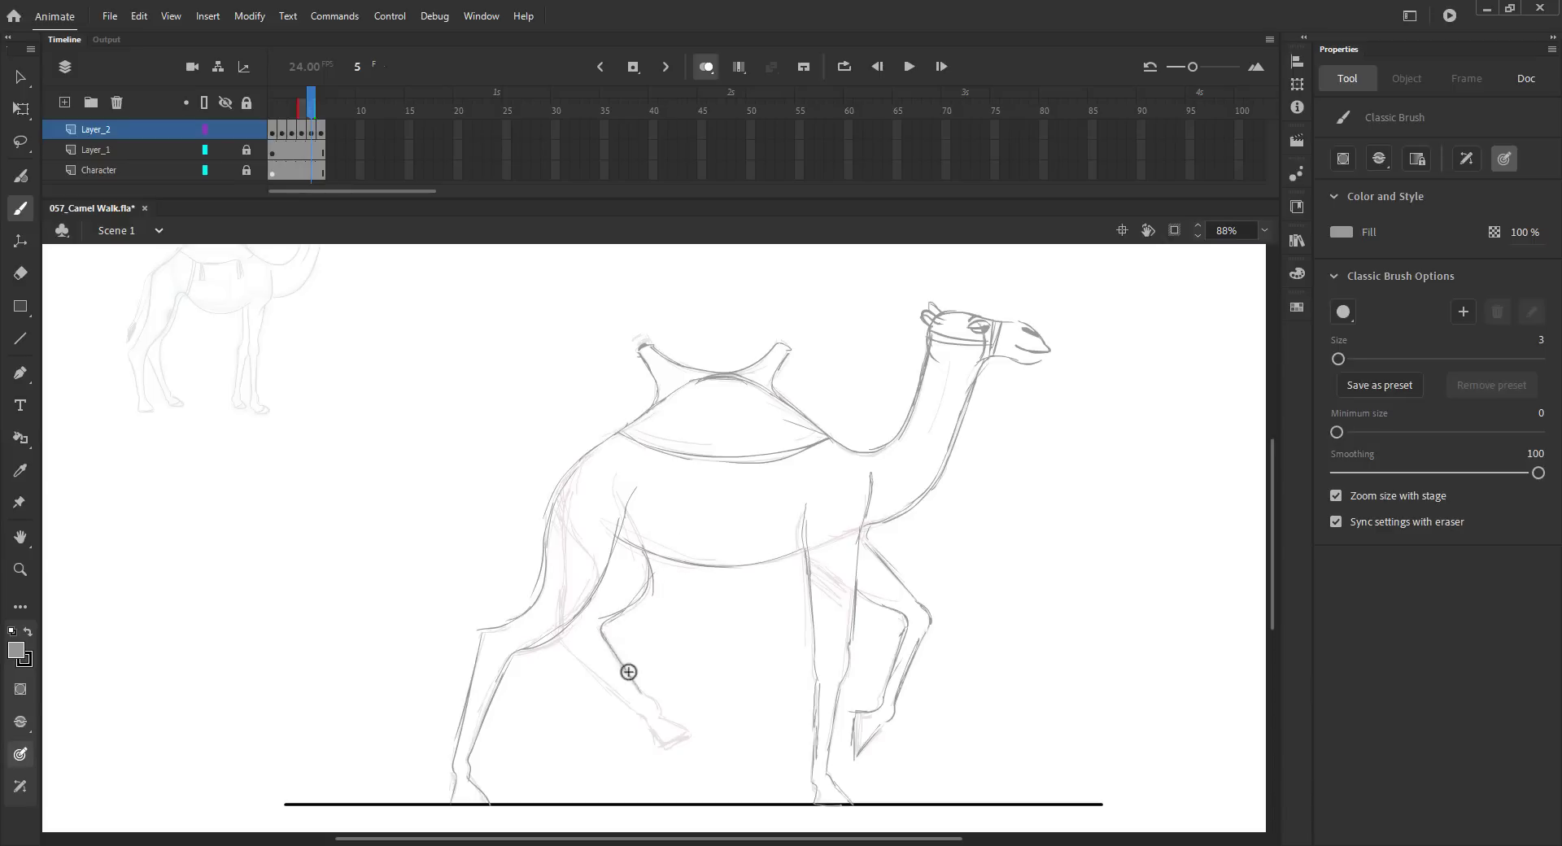
left_click_drag(558, 635, 660, 743)
left_click_drag(619, 540, 639, 569)
left_click_drag(860, 533, 882, 595)
key("ctrl+z")
key("ctrl+z")
left_click_drag(618, 545, 609, 581)
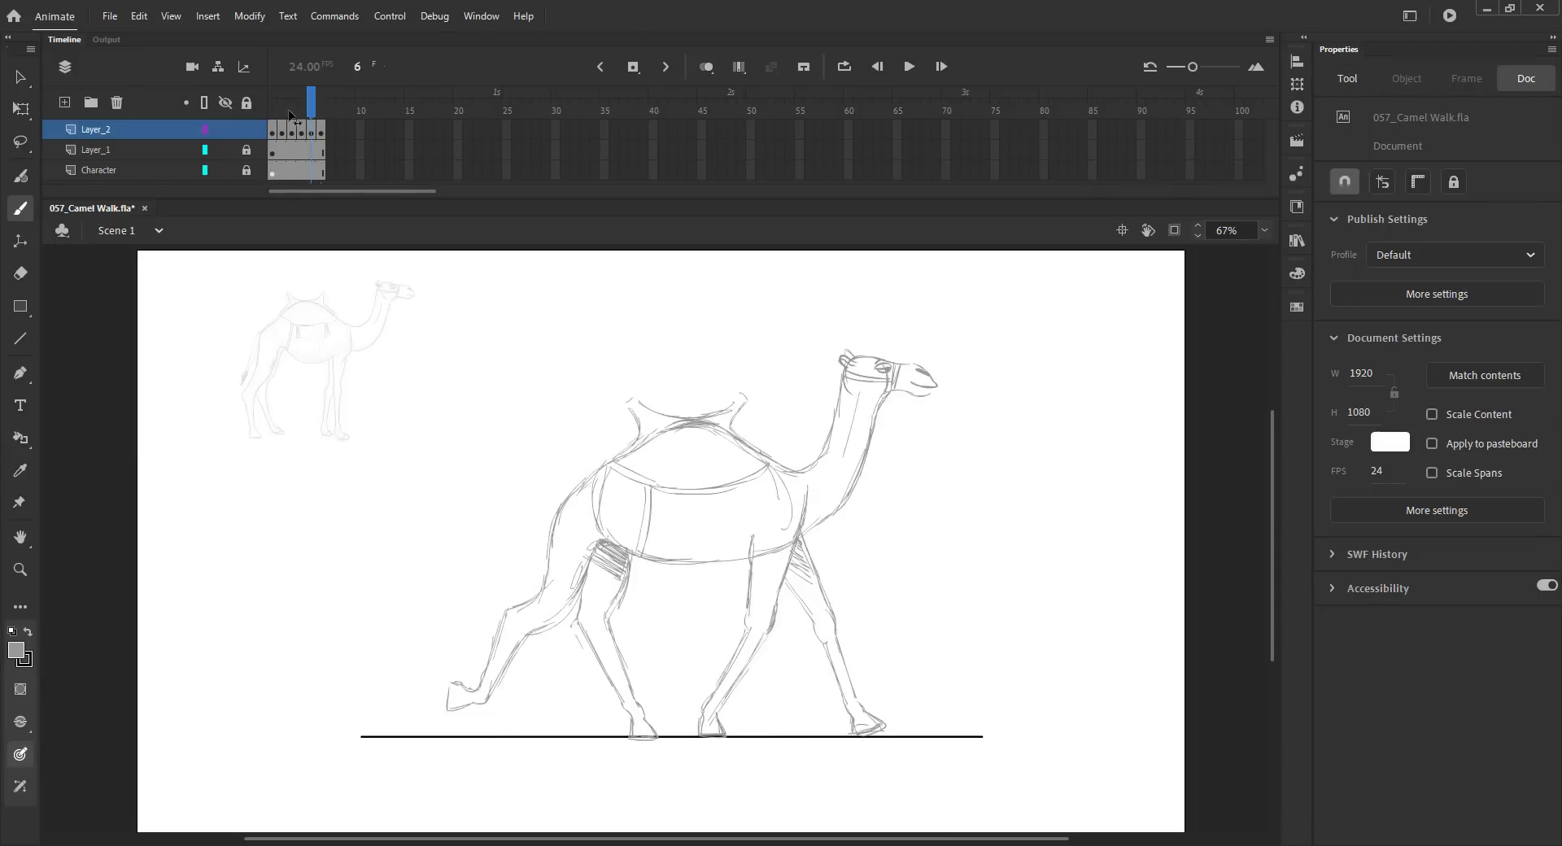
Remove frame 4 from Layer_2 and the last frame from all layers, and save the file
left_click_drag(290, 116, 322, 108)
left_click(302, 132)
key("shift+F5")
left_click(319, 113)
key("shift+F5")
key("ctrl+s")
Test the movie and play the walk cycle to review the motion
key("ctrl+Return")
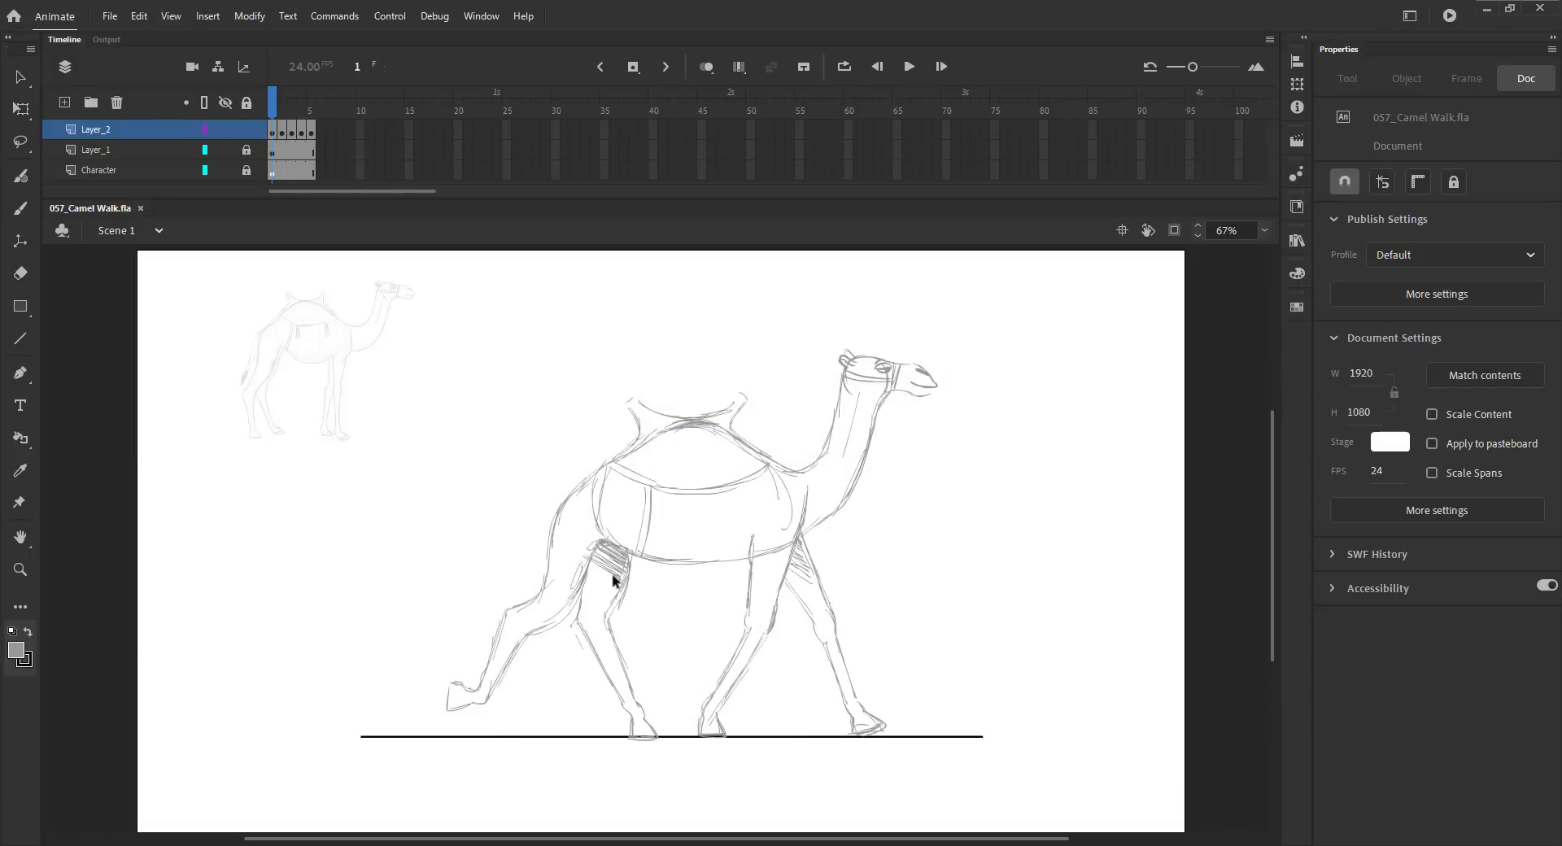
key("Return")
left_click(1522, 716)
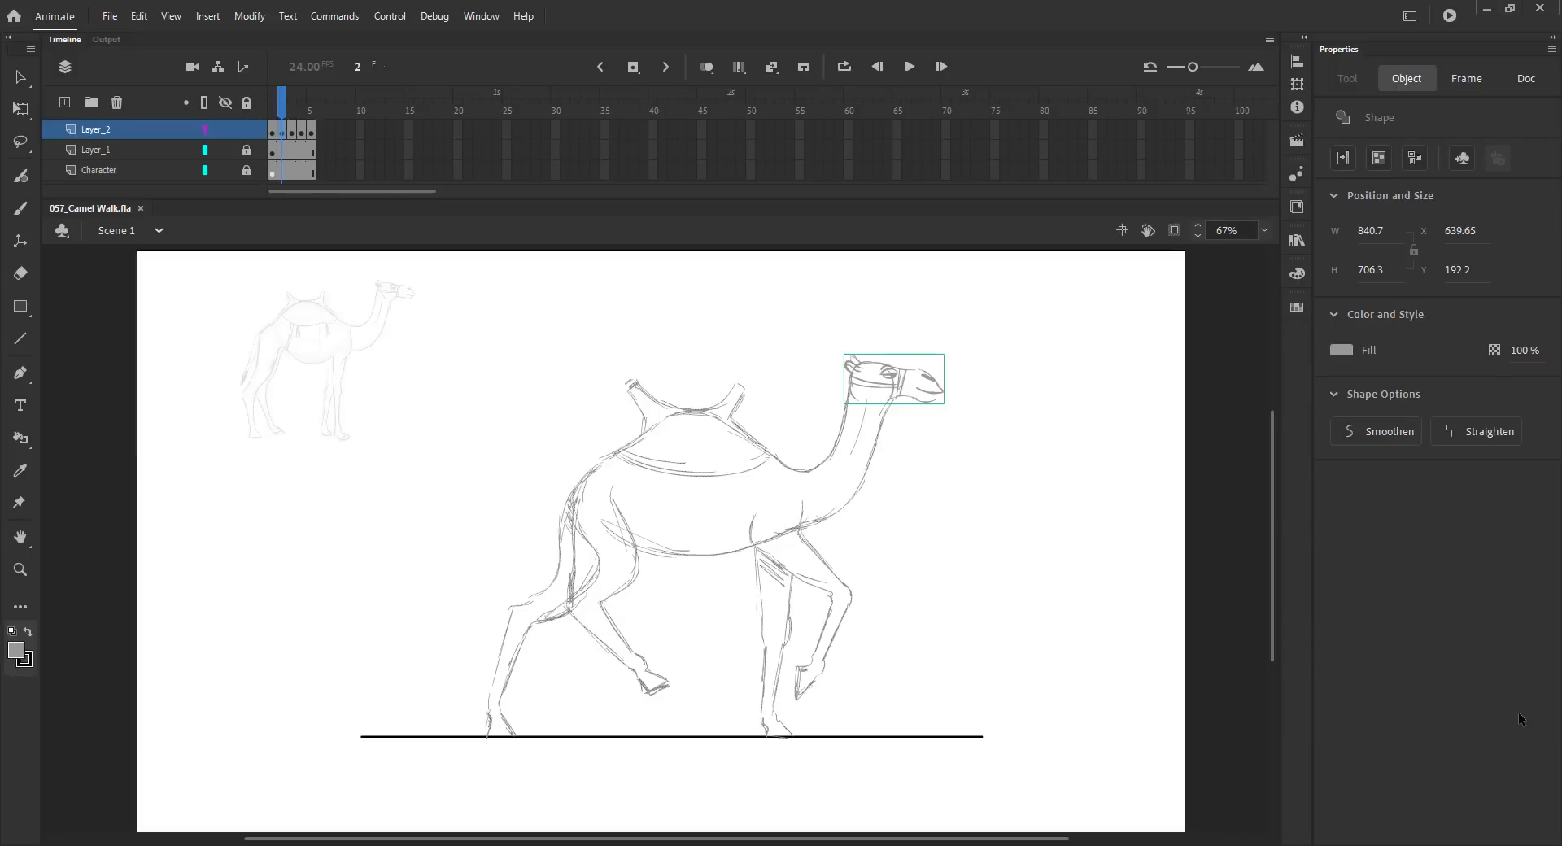
Insert a blank keyframe at frame 2 with the copied head in place, save, and onion-skin the frames before and after it
left_click_drag(284, 108, 265, 111)
key("F5")
key("F7")
key("ctrl+s")
left_click(706, 67)
left_click_drag(285, 111, 293, 113)
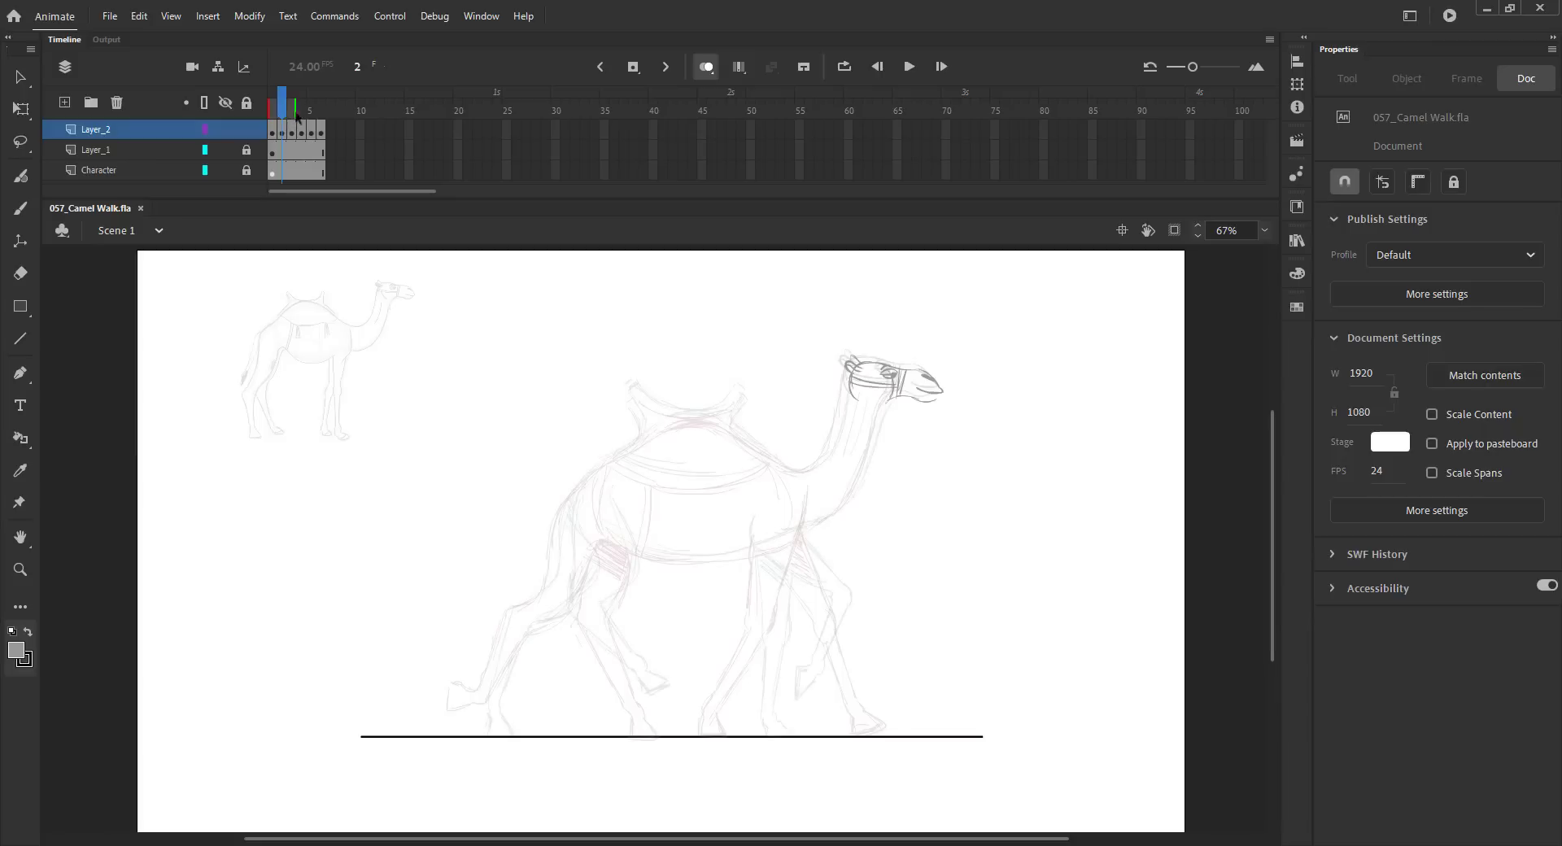
Nudge frame 2's head slightly up and backward between the neighbouring poses, and deselect it
left_click(892, 391)
key("Up")
key("Up")
key("Left")
key("Left")
key("Left")
key("Left")
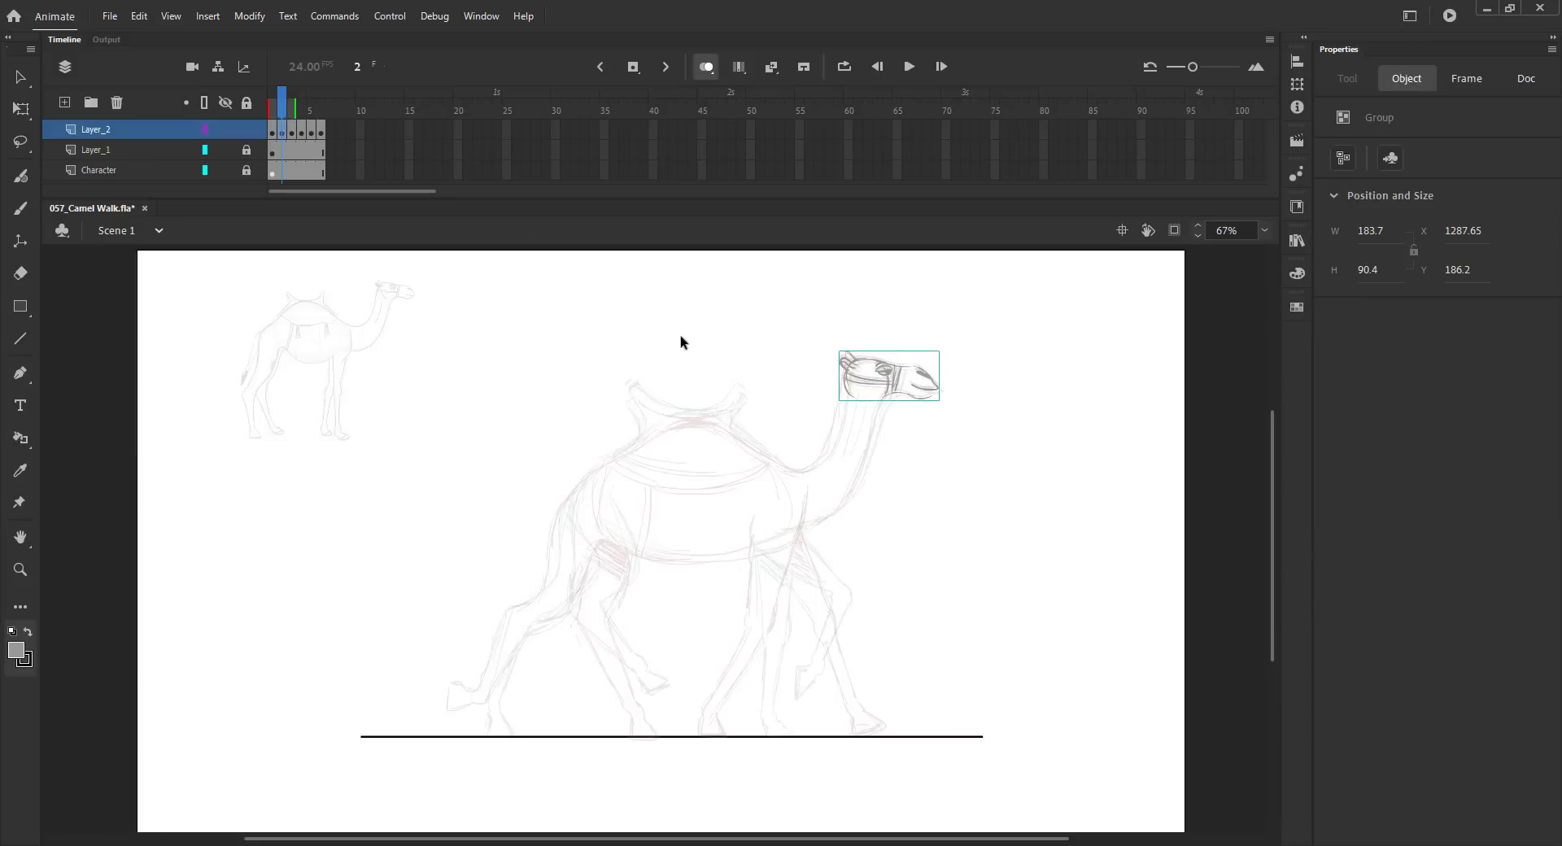
key("Left")
key("Up")
left_click(662, 276)
Flip through frames 1 to 3 to compare the head positions, and nudge frame 2's head up once more
key("comma")
key("period")
key("period")
key("comma")
key("ctrl+a")
key("Up")
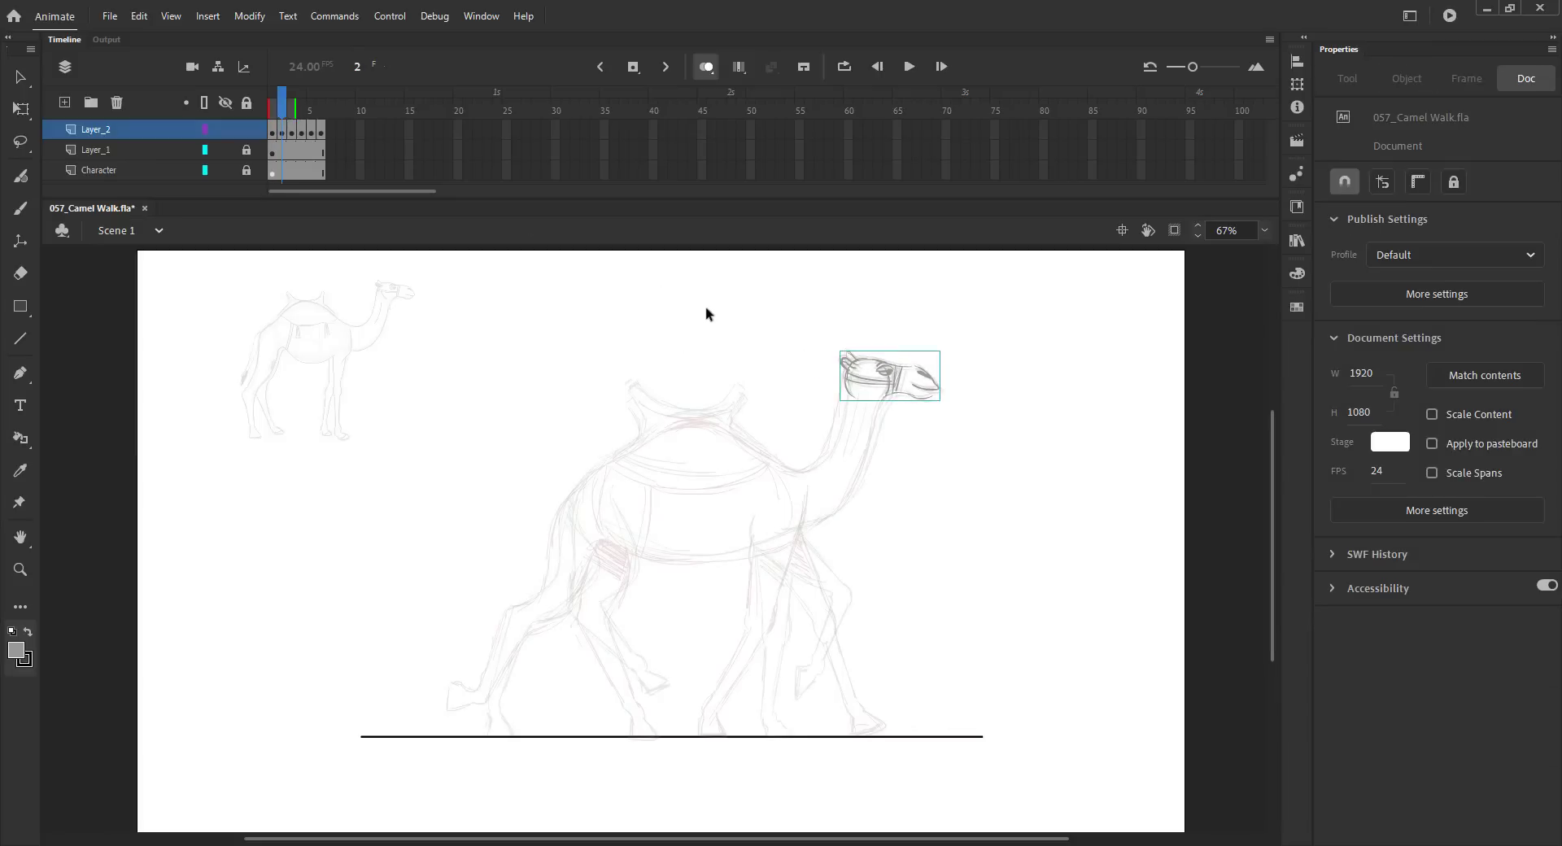
Compare frame 2 with its neighbouring frames and sketch the front and back lines of the camel's neck below the head
key("comma")
key("period")
key("period")
key("comma")
key("period")
key("comma")
key("z")
left_click_drag(457, 325, 896, 698)
key("b")
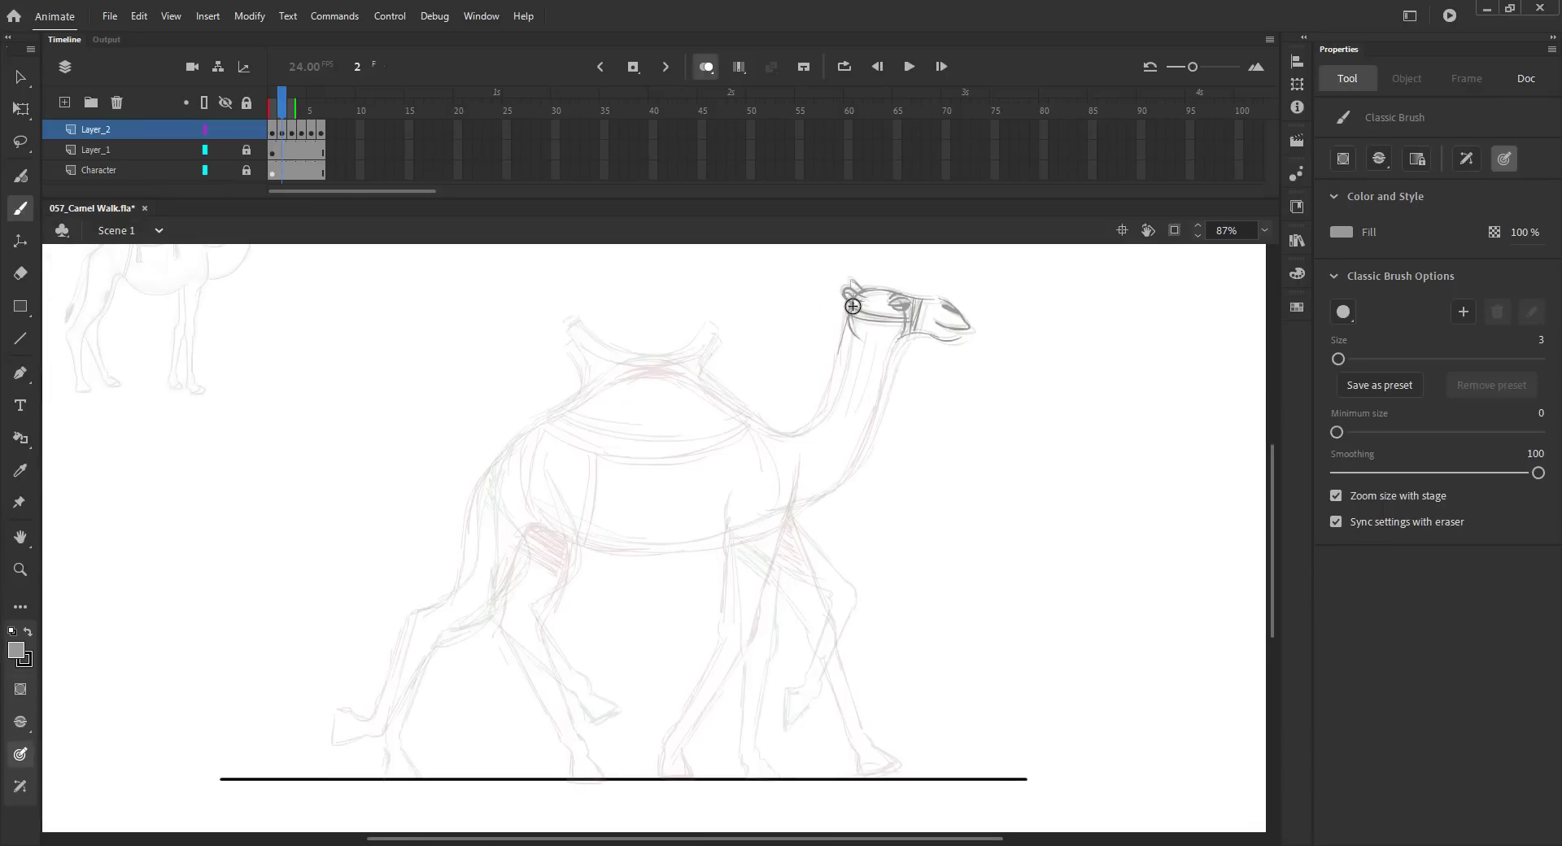
left_click_drag(849, 319, 787, 433)
mouse_move(903, 342)
left_mouse_down()
mouse_move(863, 453)
mouse_move(805, 500)
left_mouse_up()
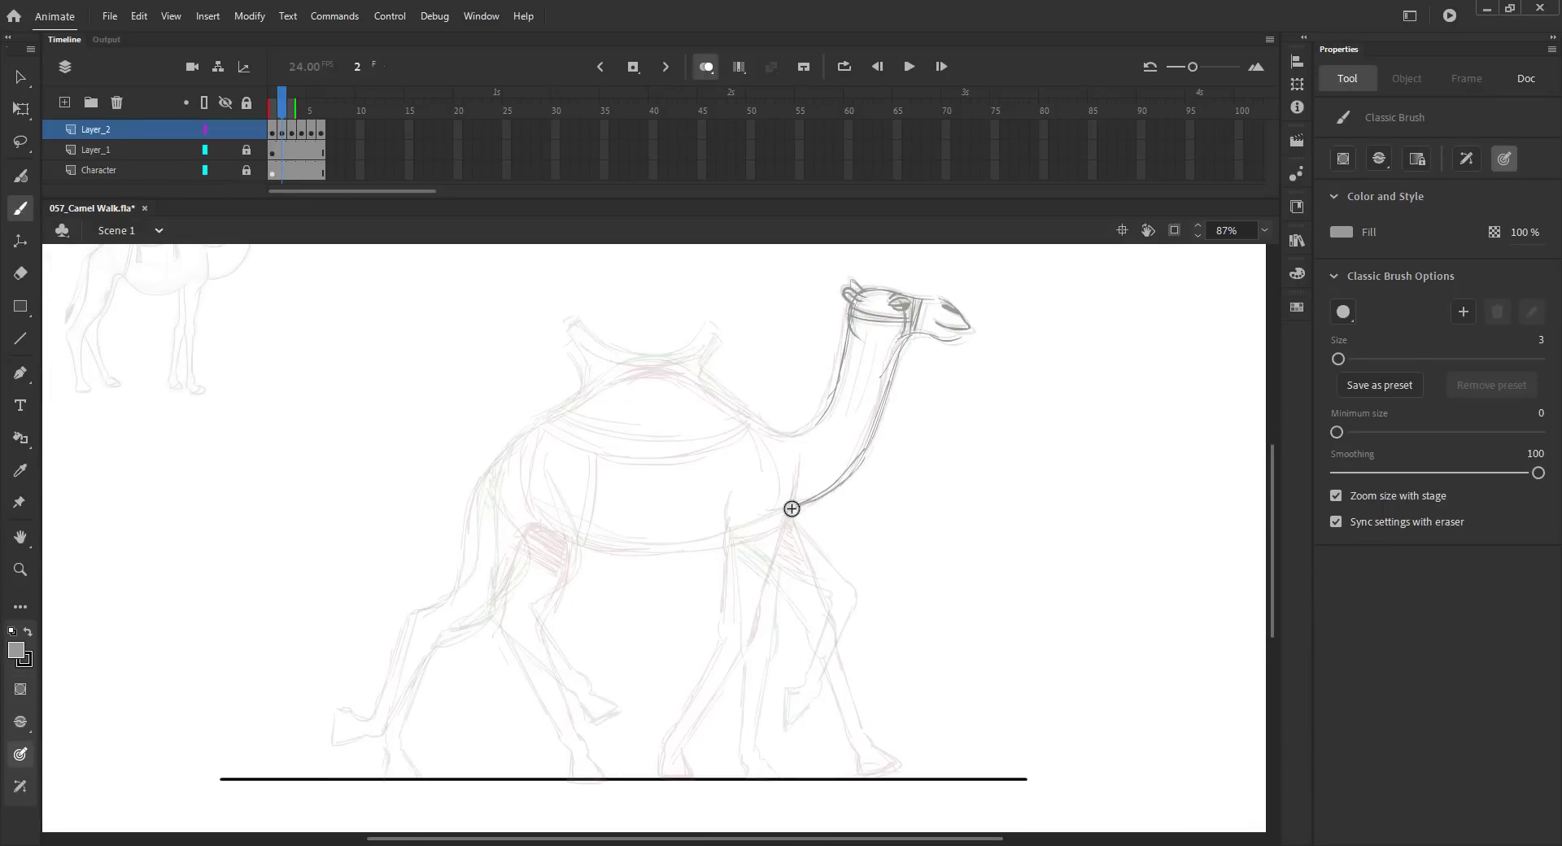
Sketch the hump, the two-horned saddle and the curved saddle edge on frame 2, and save the file
left_click_drag(760, 424, 803, 435)
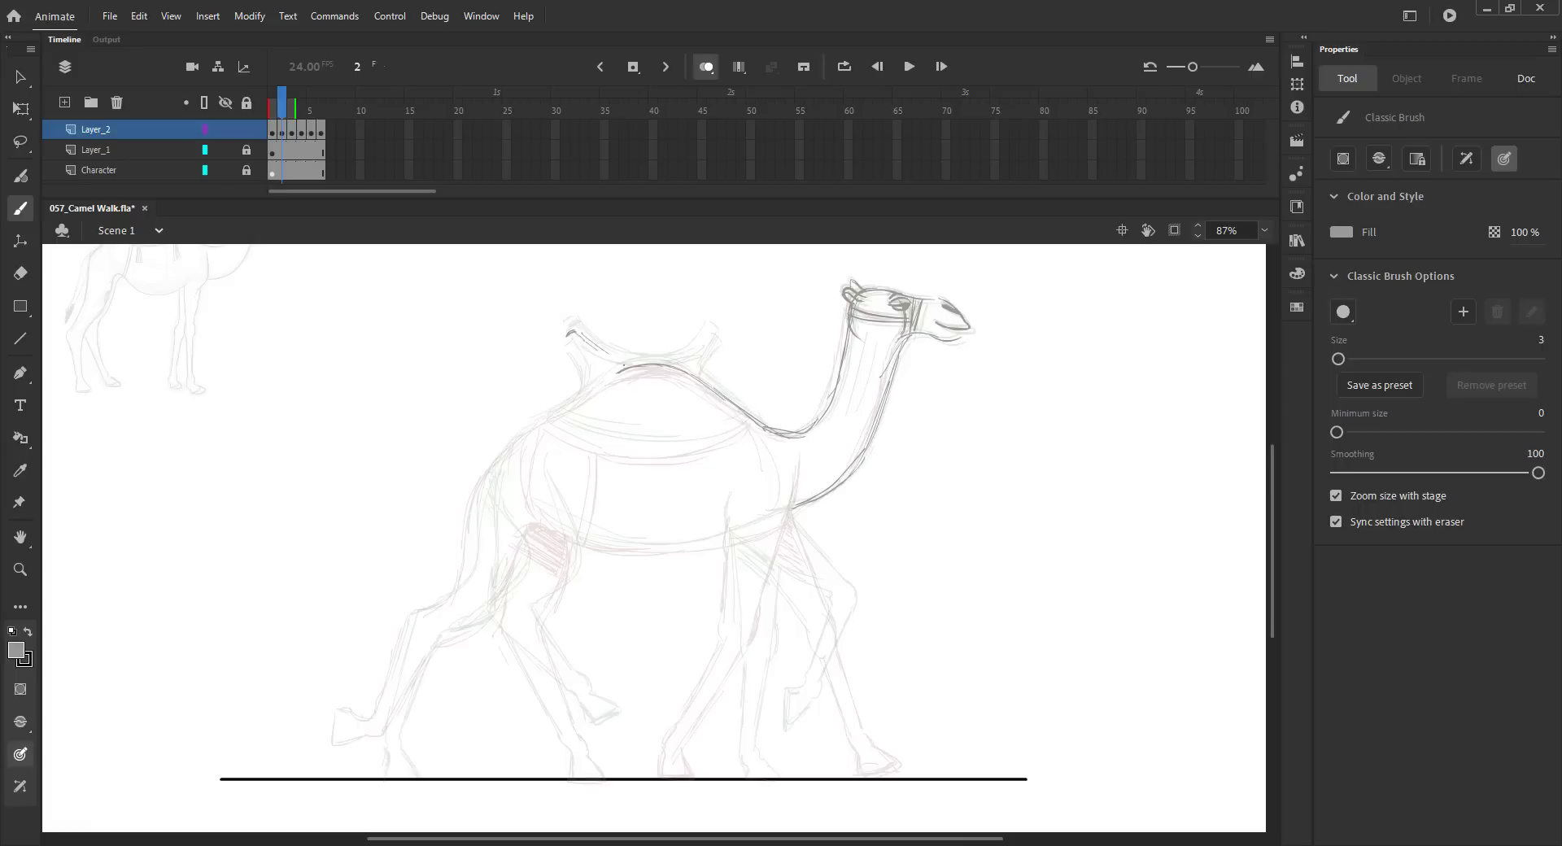
mouse_move(610, 353)
left_mouse_down()
mouse_move(712, 331)
mouse_move(743, 418)
mouse_move(573, 343)
left_mouse_up()
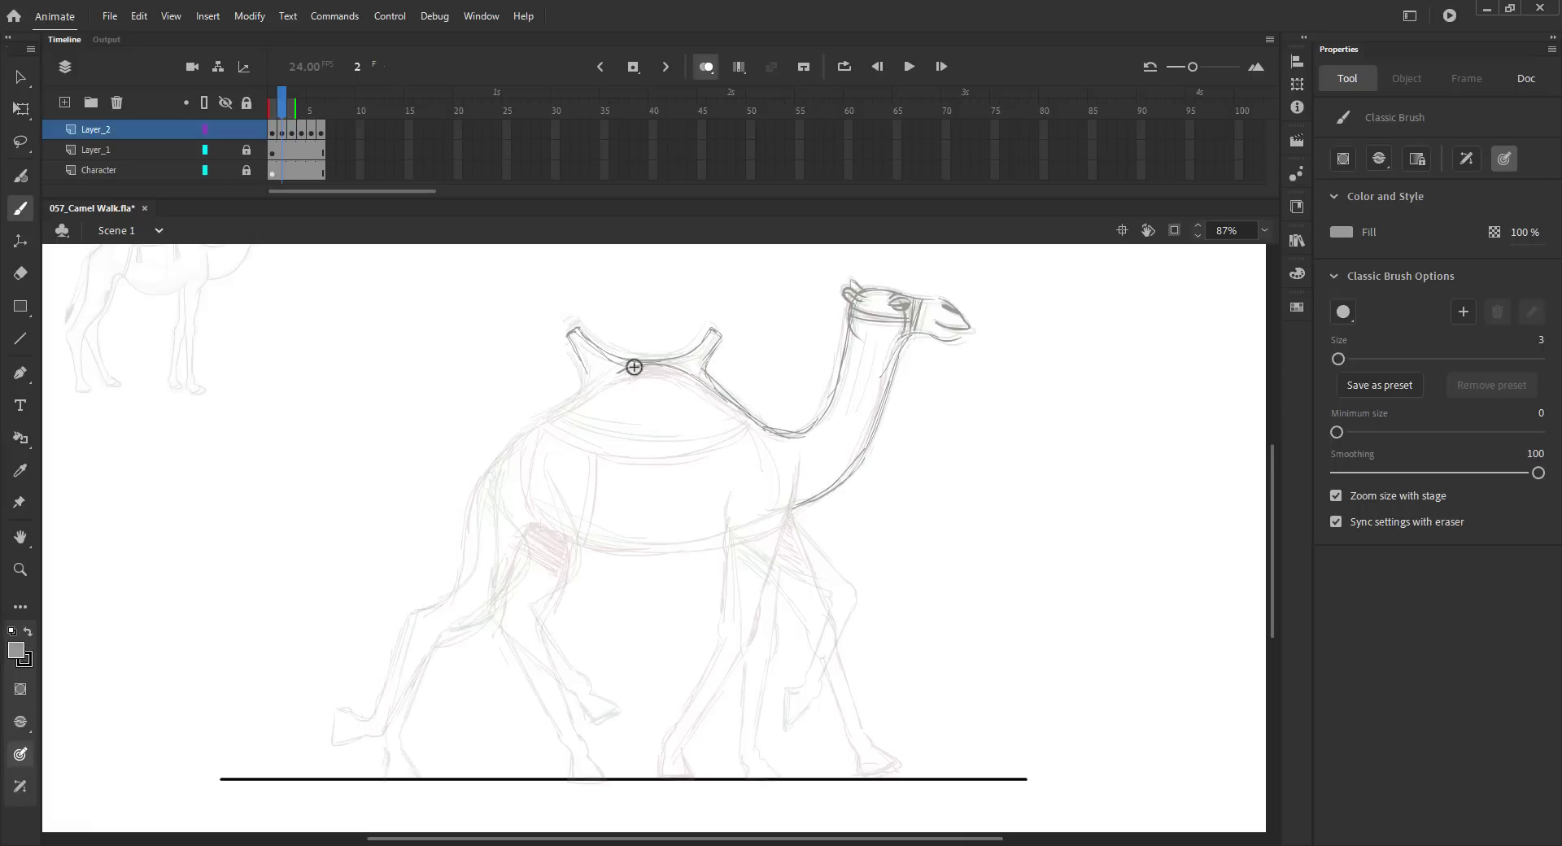
mouse_move(546, 417)
left_mouse_down()
mouse_move(507, 439)
mouse_move(755, 423)
left_mouse_up()
scroll(1274, 512, "down", 1)
key("ctrl+s")
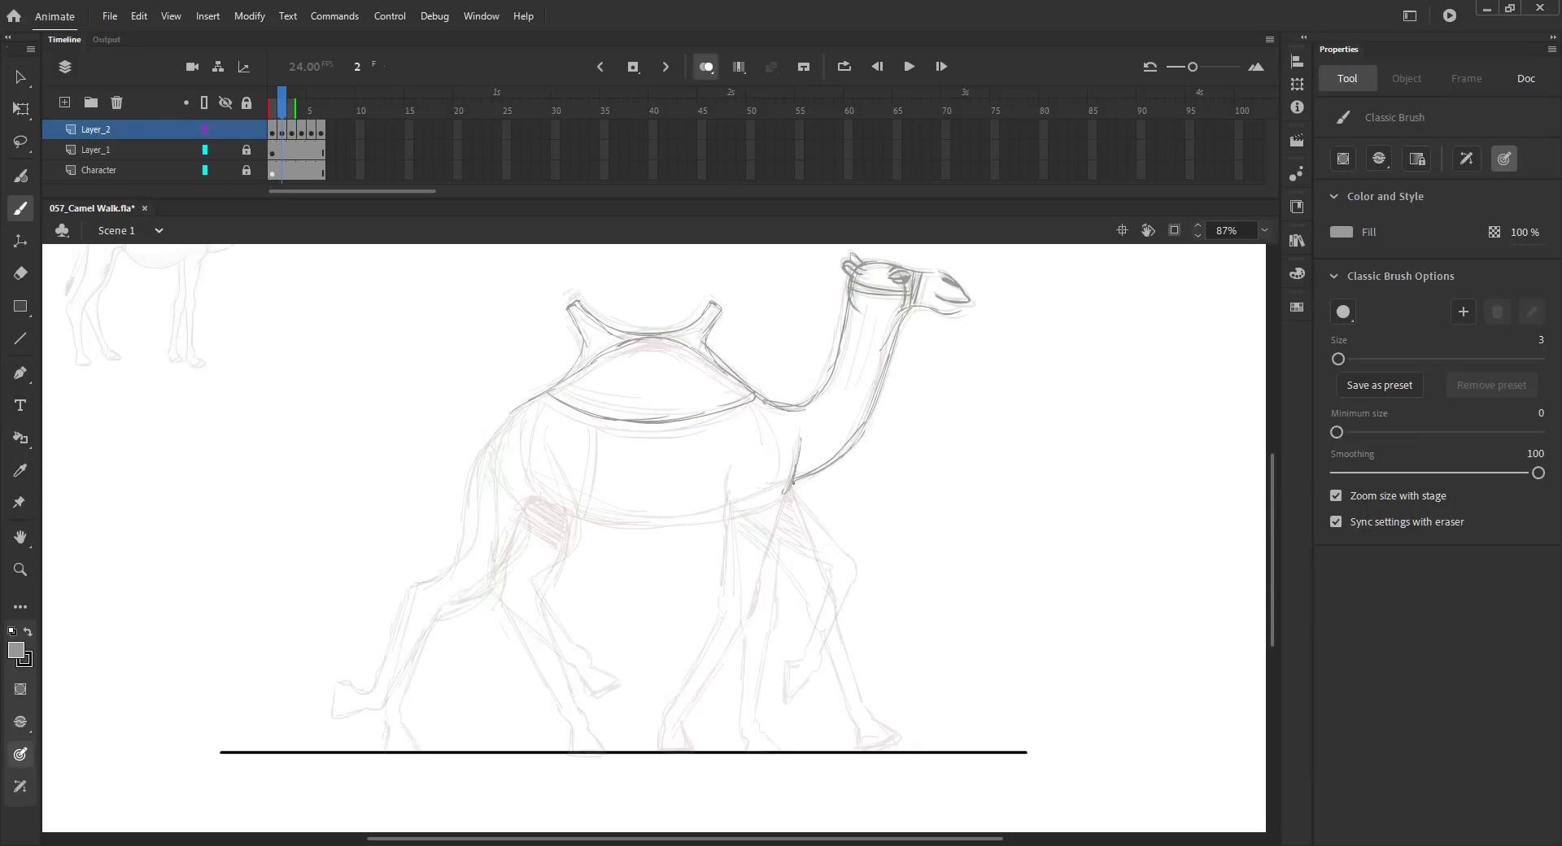
Sketch frame 2's front legs, one lifted and bent backward and the other planted on the ground line
left_click_drag(799, 583, 801, 616)
mouse_move(728, 463)
left_mouse_down()
mouse_move(771, 579)
mouse_move(687, 675)
mouse_move(703, 680)
left_mouse_up()
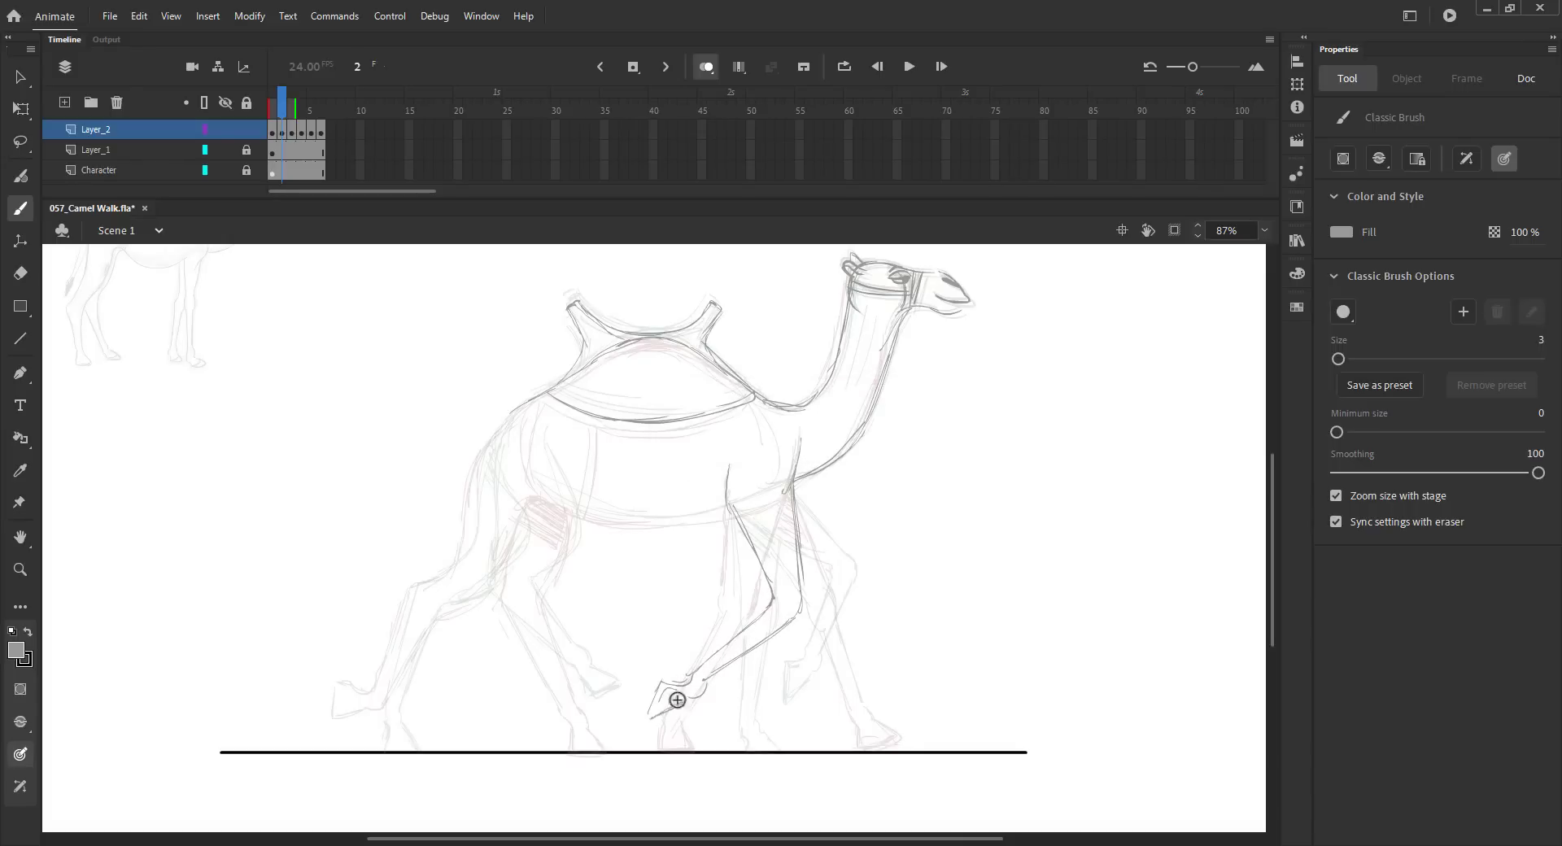
key(".")
mouse_move(794, 610)
left_mouse_down()
mouse_move(817, 726)
mouse_move(792, 703)
mouse_move(804, 740)
left_mouse_up()
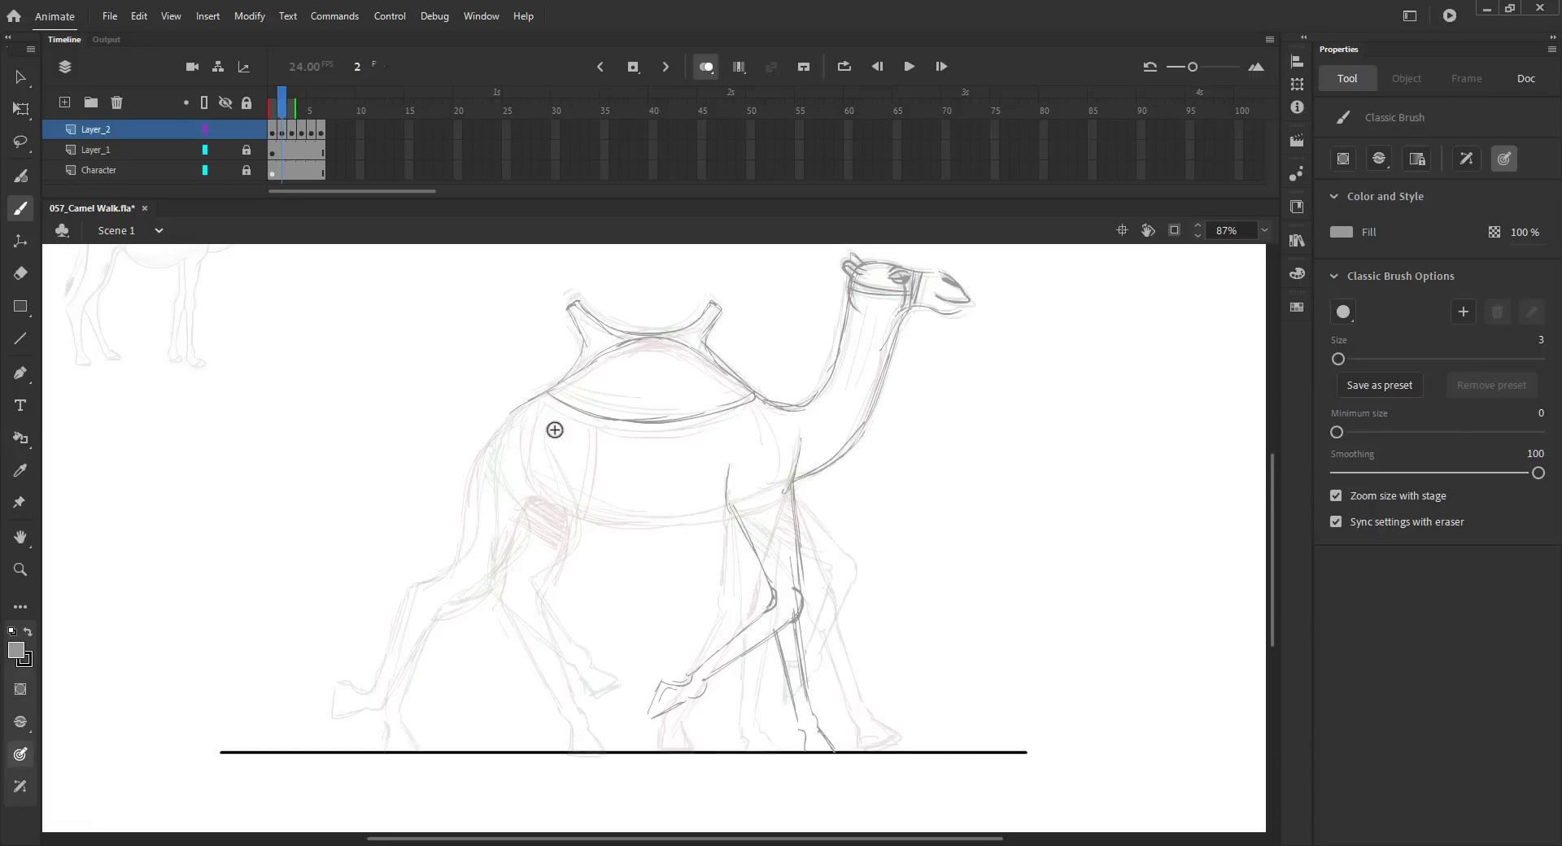
Sketch the rump and both hind legs on frame 2 with the hooves standing close together on the ground line
key(".")
key(".")
key(".")
left_click_drag(553, 432, 544, 485)
mouse_move(552, 431)
left_mouse_down()
mouse_move(548, 466)
mouse_move(468, 572)
mouse_move(475, 604)
left_mouse_up()
key(".")
left_click_drag(533, 537, 467, 615)
mouse_move(482, 567)
left_mouse_down()
mouse_move(448, 604)
mouse_move(457, 649)
left_mouse_up()
left_click_drag(436, 592, 485, 709)
left_click_drag(451, 644, 480, 729)
mouse_move(487, 711)
left_mouse_down()
mouse_move(498, 732)
mouse_move(481, 746)
mouse_move(518, 744)
left_mouse_up()
mouse_move(490, 467)
left_mouse_down()
mouse_move(462, 567)
mouse_move(438, 575)
mouse_move(436, 722)
mouse_move(451, 741)
left_mouse_up()
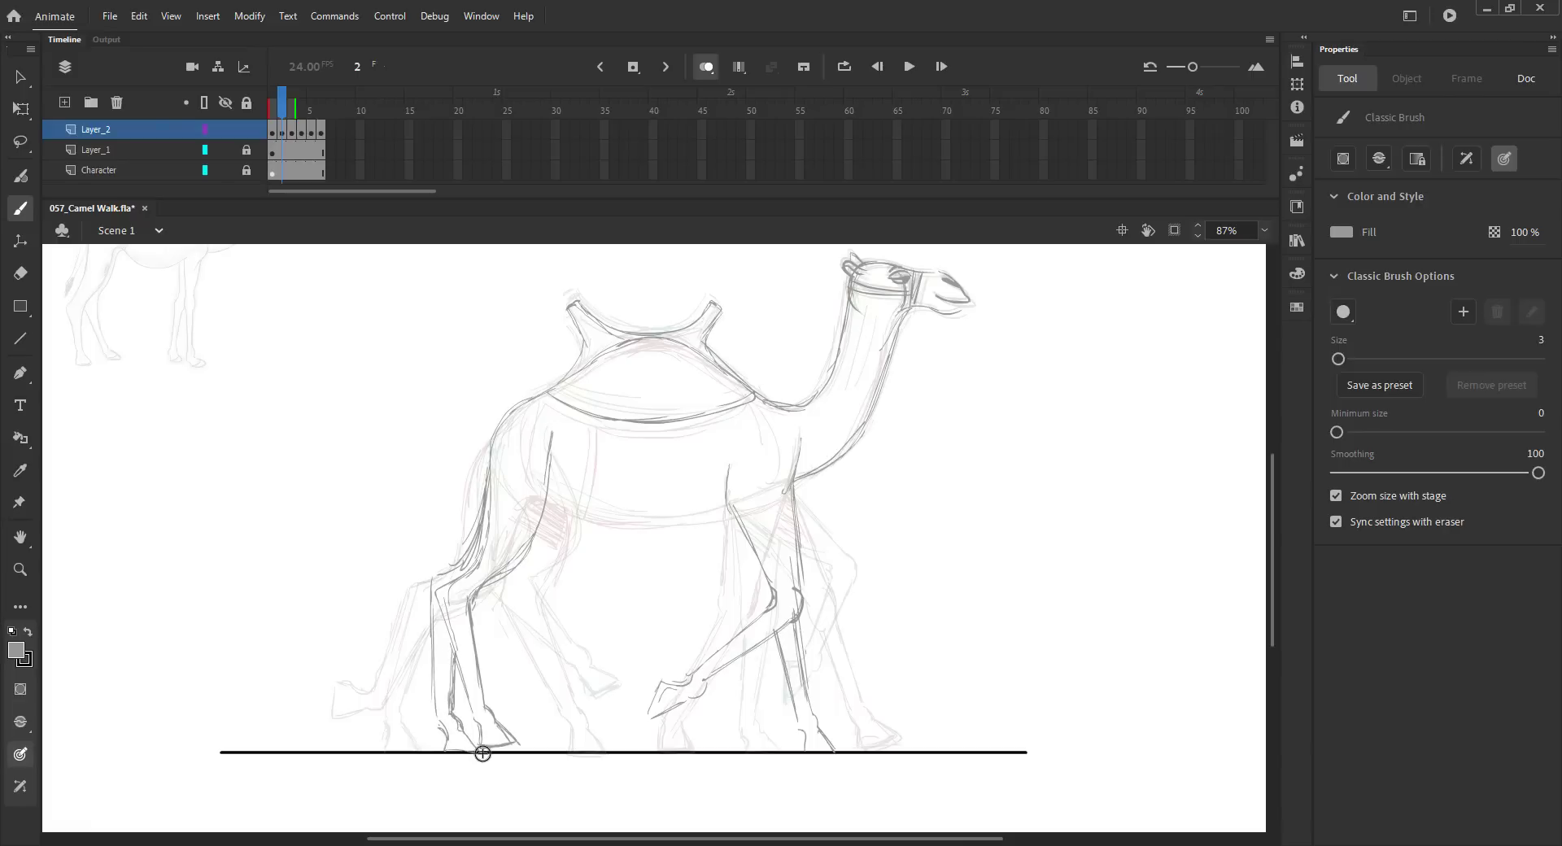
Draw the belly line joining the hind and front legs on frame 2, and save the file
left_click_drag(797, 485, 722, 513)
mouse_move(550, 496)
left_mouse_down()
mouse_move(664, 523)
mouse_move(730, 508)
left_mouse_up()
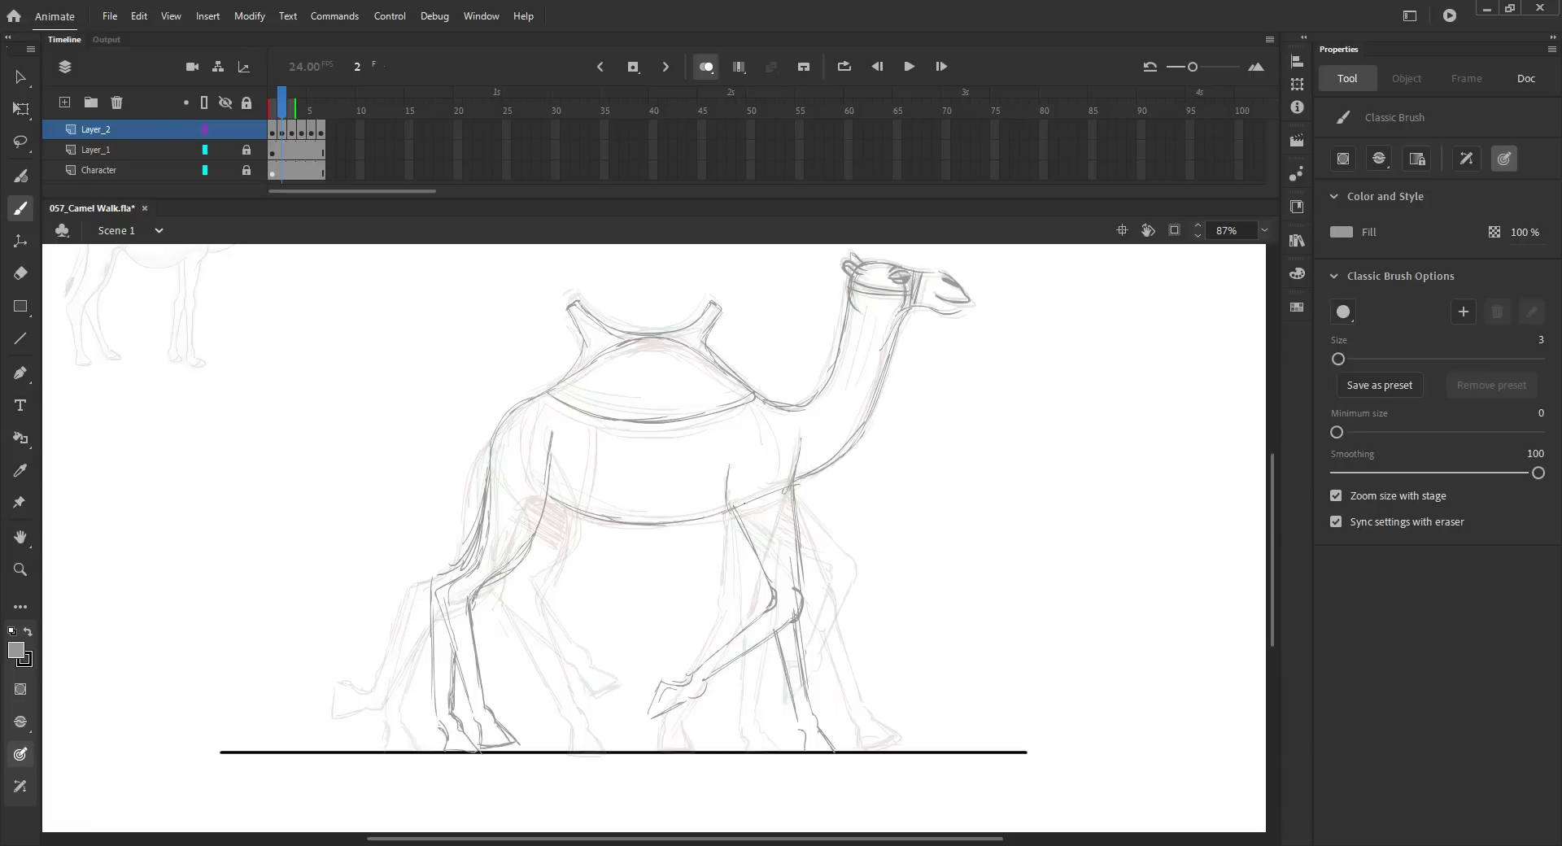
key("ctrl+2")
key("ctrl+s")
key("v")
Turn off onion skinning, add frames after frame 5, insert a blank keyframe at frame 6, and save
left_click(706, 67)
left_click_drag(276, 102, 313, 130)
key("F5")
key("F5")
key("F7")
key("period")
key("comma")
key("ctrl+s")
Copy the head from frame 5, paste it in place on frame 6, and save the file
left_click_drag(979, 439, 900, 349)
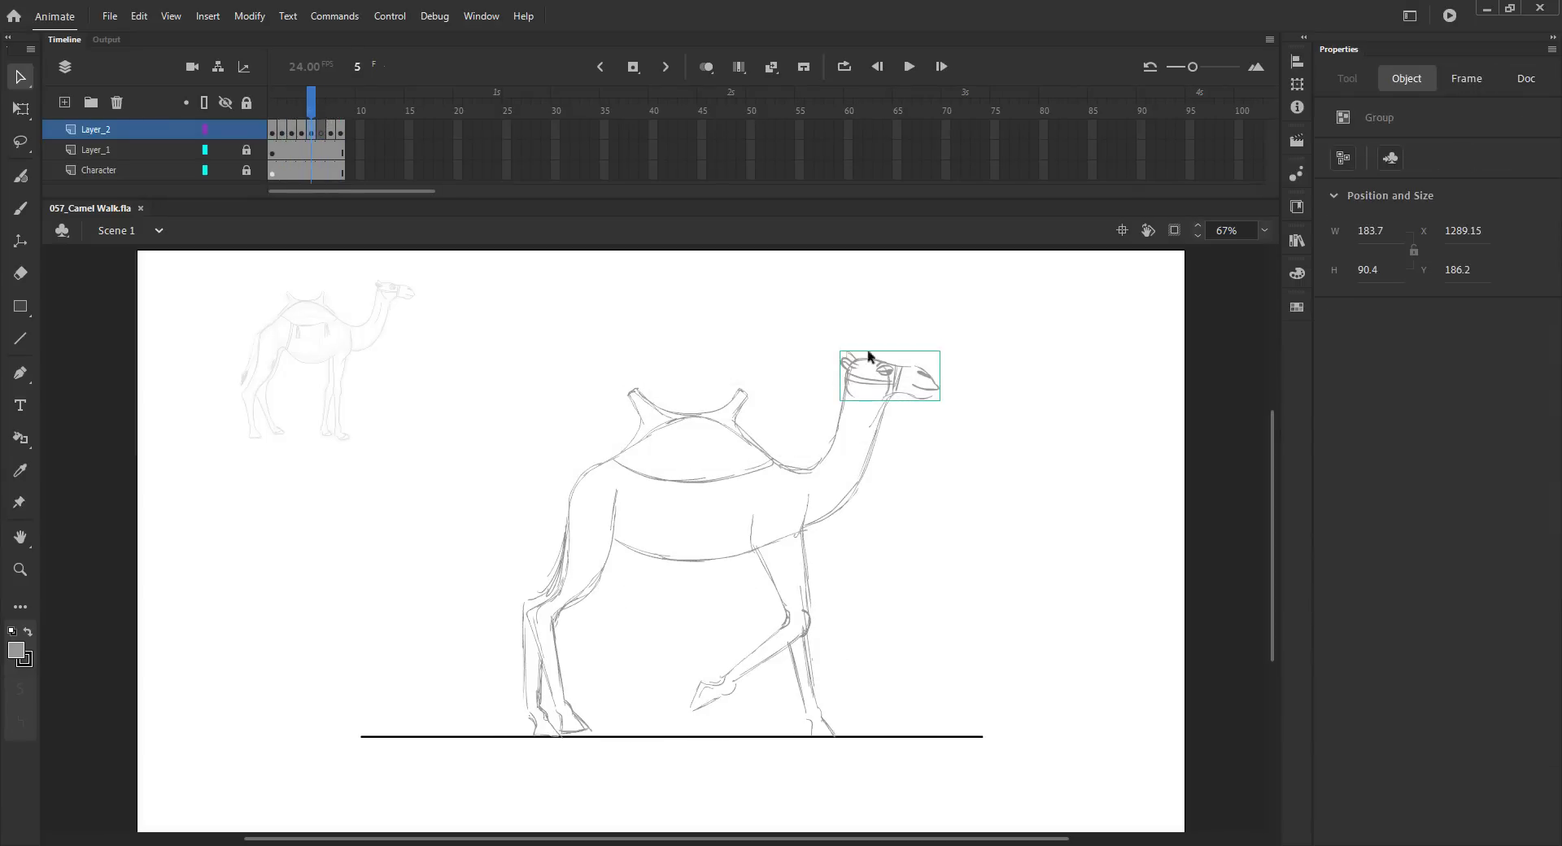
key("ctrl+c")
key("period")
key("ctrl+shift+v")
key("ctrl+s")
Onion-skin the previous frame and sketch the neck, hump line and saddle horns on frame 6
left_click(705, 66)
key("z")
left_click_drag(486, 340, 963, 795)
left_click_drag(334, 109, 324, 110)
key("b")
left_click_drag(814, 301, 768, 416)
mouse_move(876, 313)
left_mouse_down()
mouse_move(822, 425)
mouse_move(759, 481)
left_mouse_up()
mouse_move(584, 345)
left_mouse_down()
mouse_move(635, 348)
mouse_move(774, 412)
left_mouse_up()
mouse_move(532, 306)
left_mouse_down()
mouse_move(584, 342)
mouse_move(668, 309)
left_mouse_up()
left_click_drag(670, 356, 680, 365)
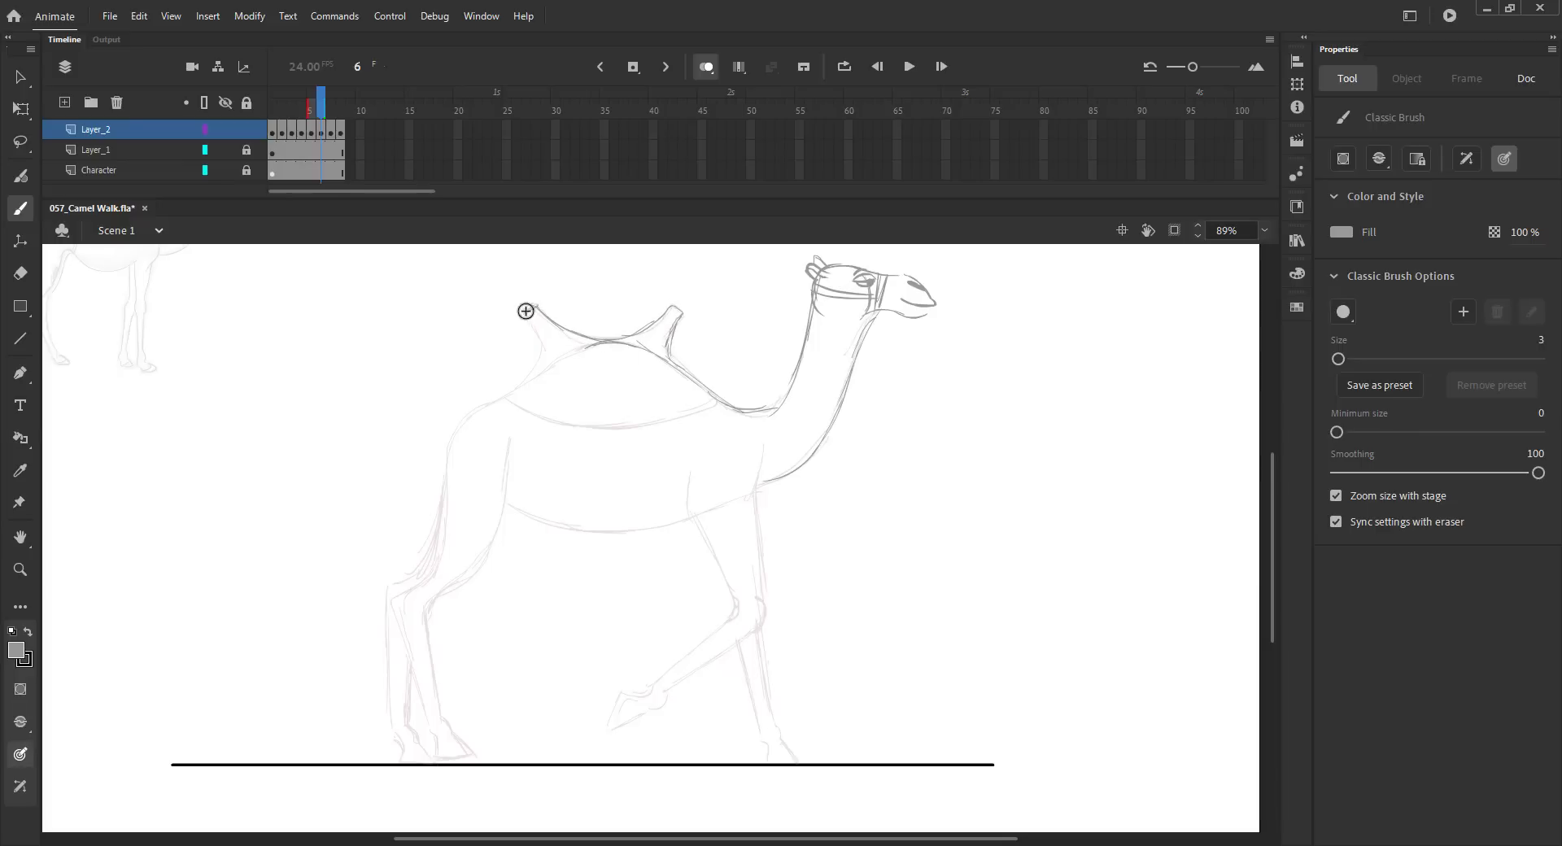
Sketch the rump and both hind legs on frame 6 down to the ground line
left_click_drag(562, 358, 481, 411)
left_click_drag(431, 551, 387, 579)
mouse_move(523, 439)
left_mouse_down()
mouse_move(409, 635)
mouse_move(412, 726)
mouse_move(434, 756)
mouse_move(400, 583)
mouse_move(386, 594)
mouse_move(397, 741)
mouse_move(432, 759)
left_mouse_up()
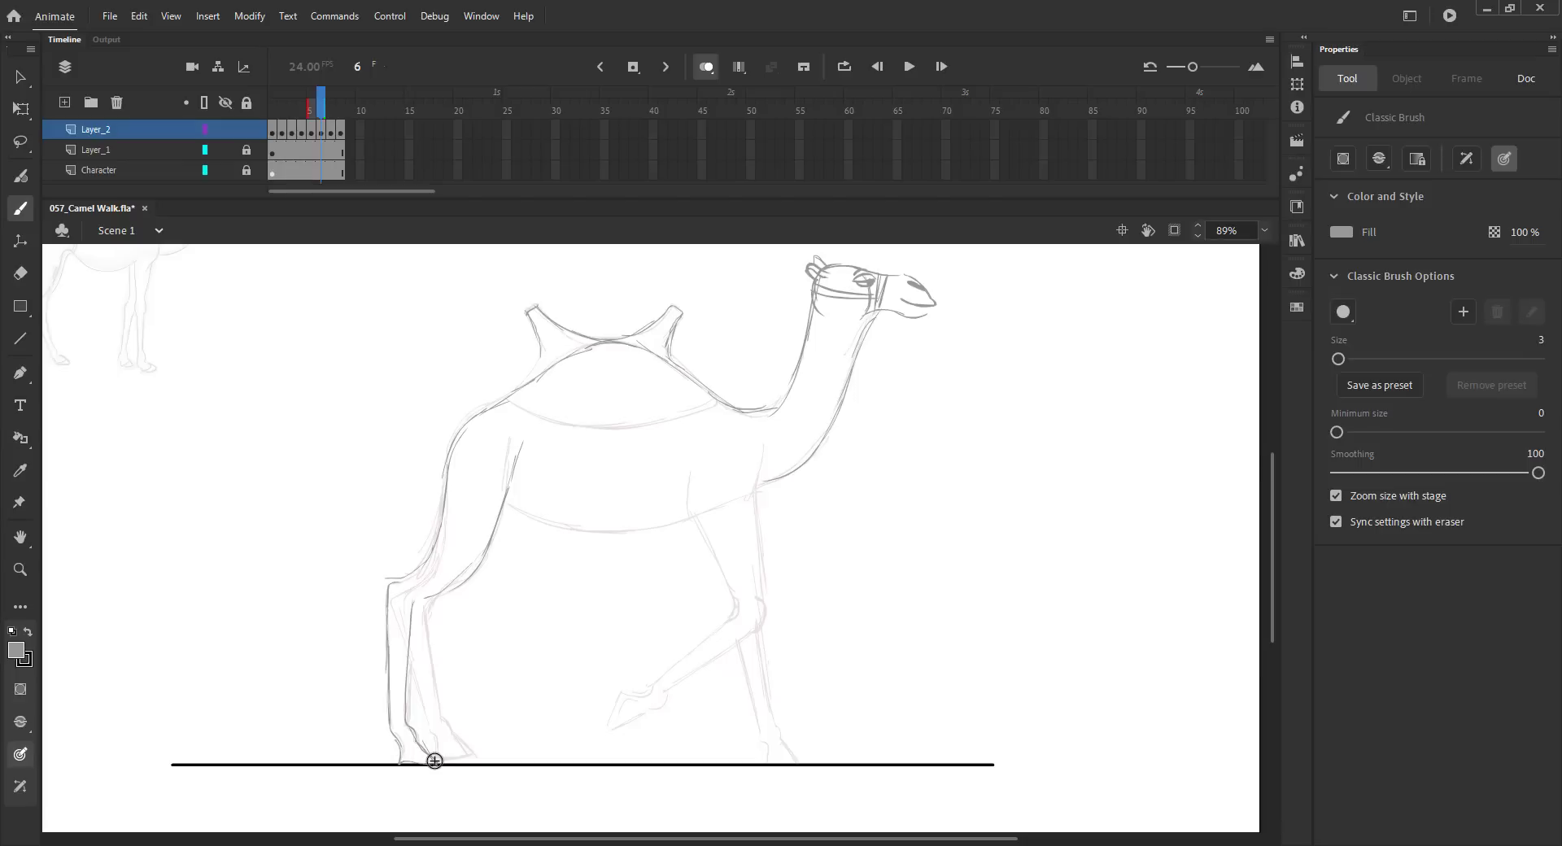
left_click_drag(426, 601, 439, 761)
Sketch frame 6's front legs, one standing straight and the other bent with its hoof raised behind
left_click_drag(753, 492, 757, 595)
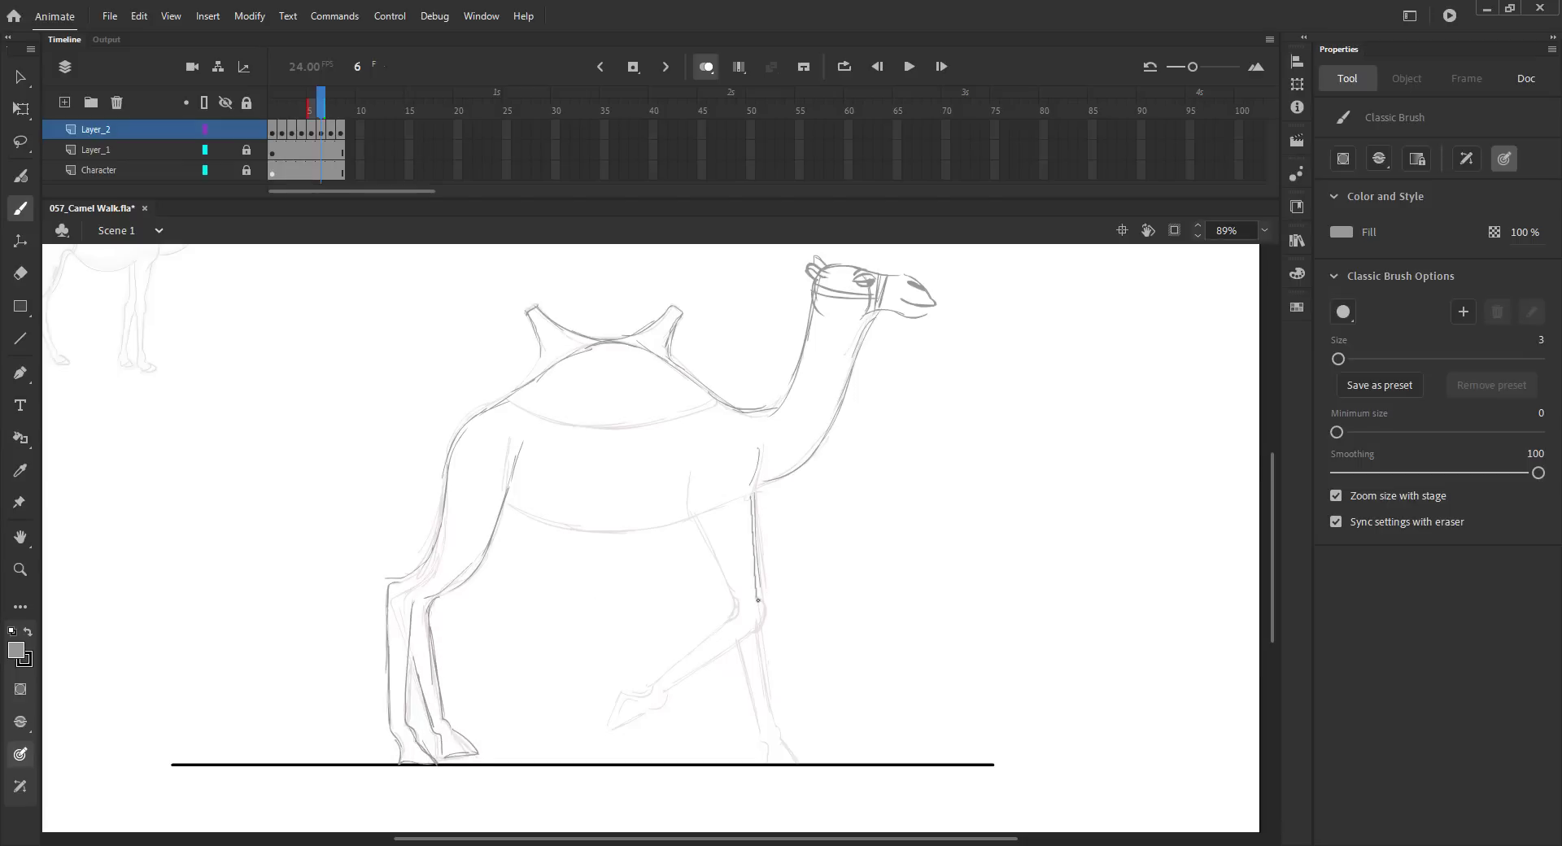
left_click_drag(696, 486, 769, 691)
left_click_drag(736, 627, 757, 706)
mouse_move(732, 616)
left_mouse_down()
mouse_move(647, 705)
mouse_move(640, 691)
mouse_move(614, 724)
left_mouse_up()
Draw the belly line and the curved lower edge of the saddle on frame 6
mouse_move(505, 505)
left_mouse_down()
mouse_move(627, 523)
mouse_move(753, 493)
left_mouse_up()
mouse_move(513, 394)
left_mouse_down()
mouse_move(551, 414)
mouse_move(715, 406)
left_mouse_up()
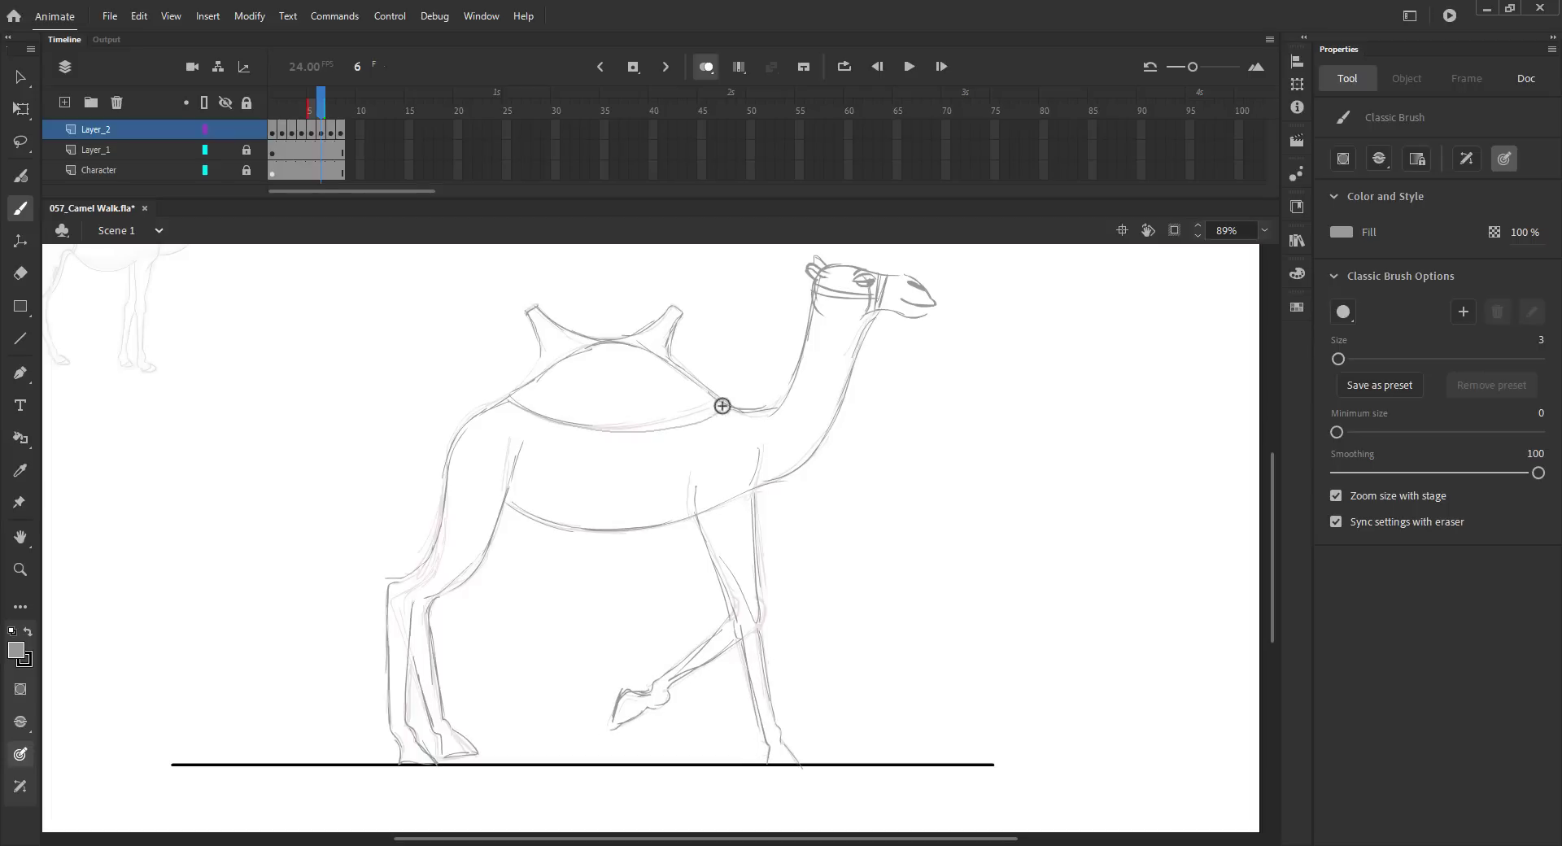
key("v")
key("ctrl+2")
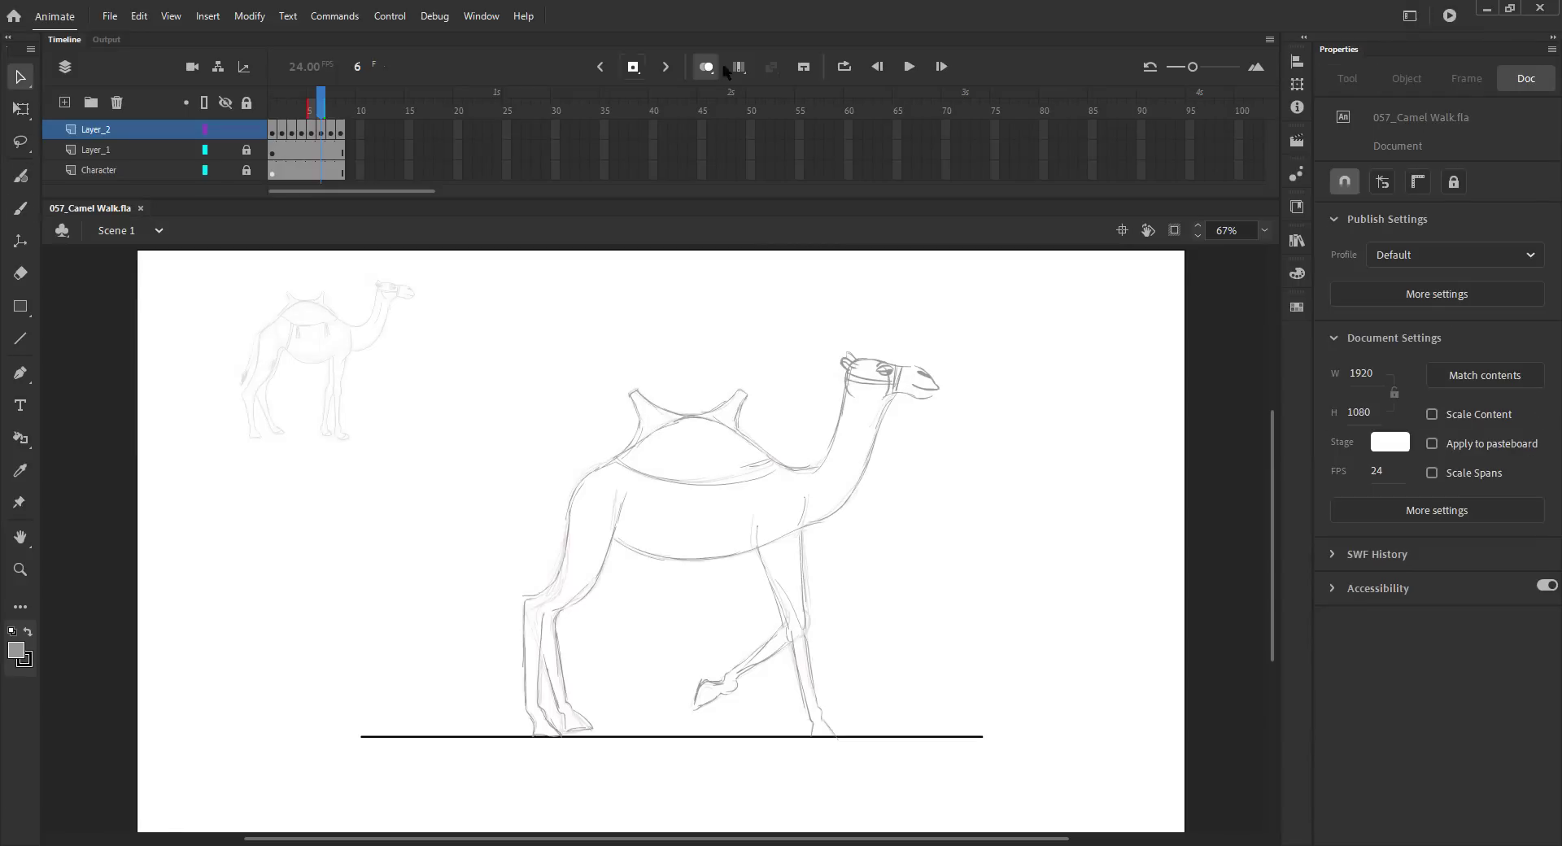
Turn off onion skinning and remove the last frame, frame 8, from the timeline
left_click(705, 69)
left_click(312, 131)
left_click(301, 112)
left_click(341, 112)
key("shift+F5")
Extend each drawing on Layer_2 to a two-frame exposure, play the walk cycle, and save the file
mouse_move(331, 112)
left_mouse_down()
mouse_move(301, 114)
mouse_move(357, 107)
mouse_move(275, 112)
left_mouse_up()
key("F5")
key("period")
key("F5")
key("period")
key("F5")
key("period")
key("F5")
key("period")
key("F5")
key("period")
key("F5")
key("period")
key("F5")
key("Return")
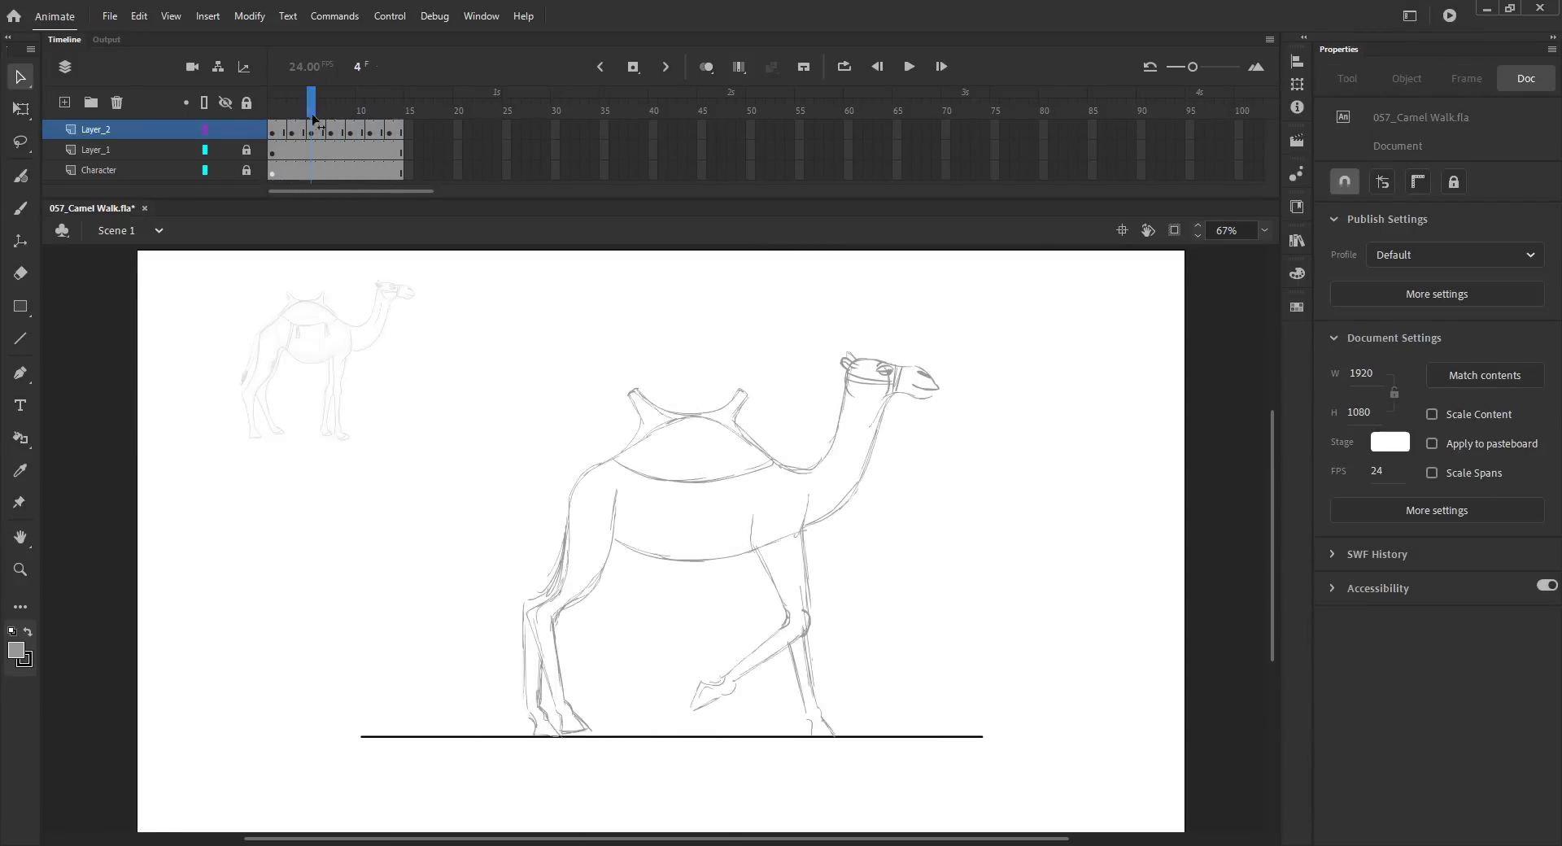
key("ctrl+s")
Insert a blank keyframe at frame 2, save, turn on onion skinning, and paste frame 1's head in place there
left_click(285, 119)
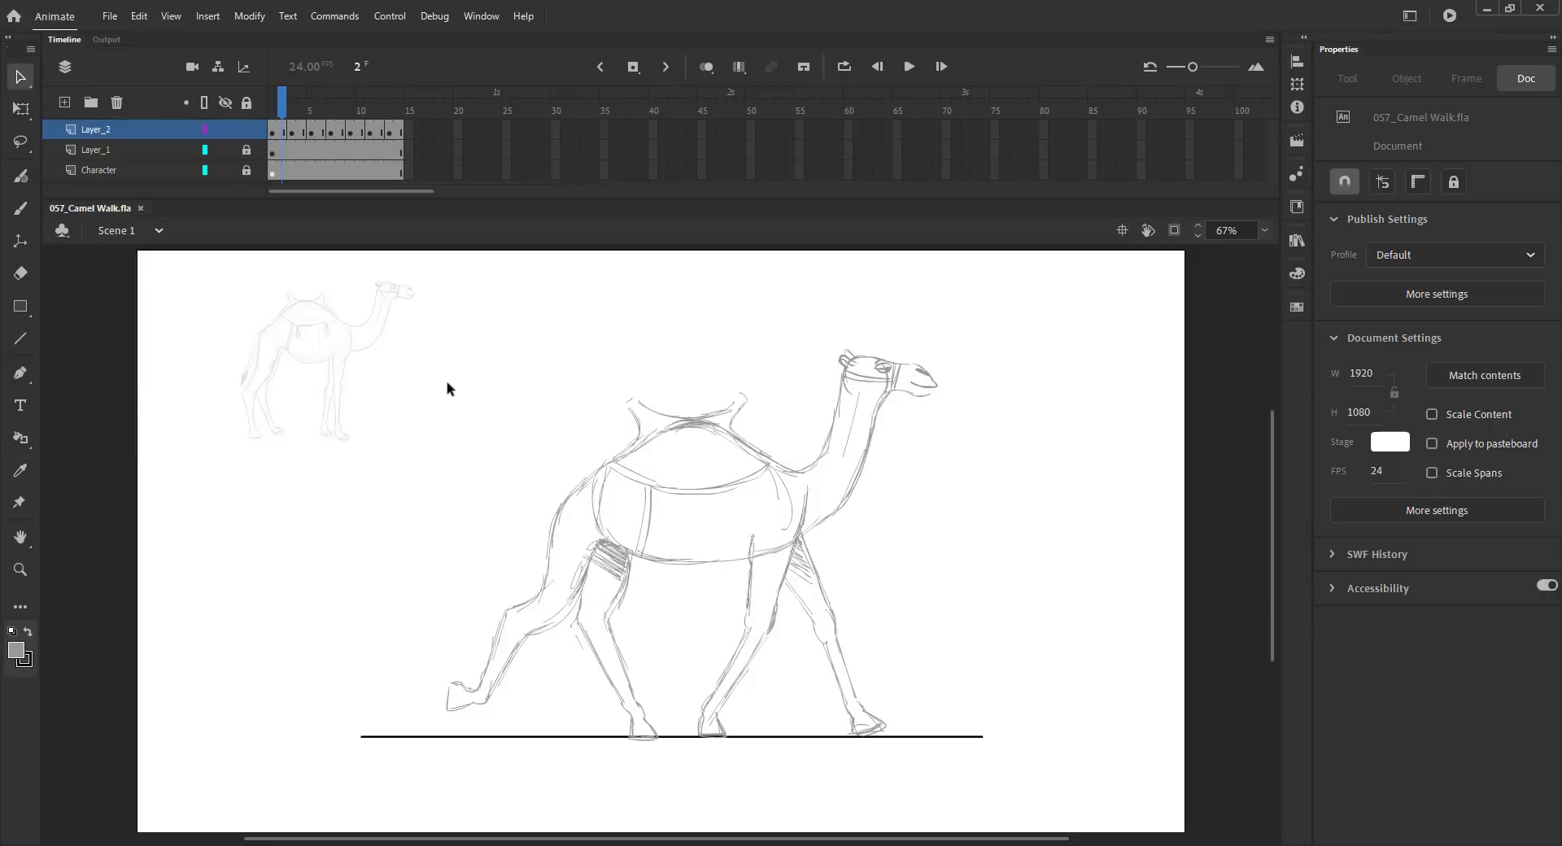
key("F7")
key("ctrl+s")
left_click(706, 67)
key("comma")
left_click(877, 355)
key("period")
key("ctrl+shift+v")
left_click_drag(444, 324, 1012, 791)
left_click_drag(854, 533, 886, 555)
Nudge frame 2's head slightly down and forward, and flip to frame 1 to compare its position
key("z")
left_click_drag(495, 349, 1052, 805)
left_click_drag(920, 585, 993, 598)
key("v")
key("Down")
key("Right")
key("Down")
key("Down")
key("comma")
key("period")
key("comma")
key("period")
key("comma")
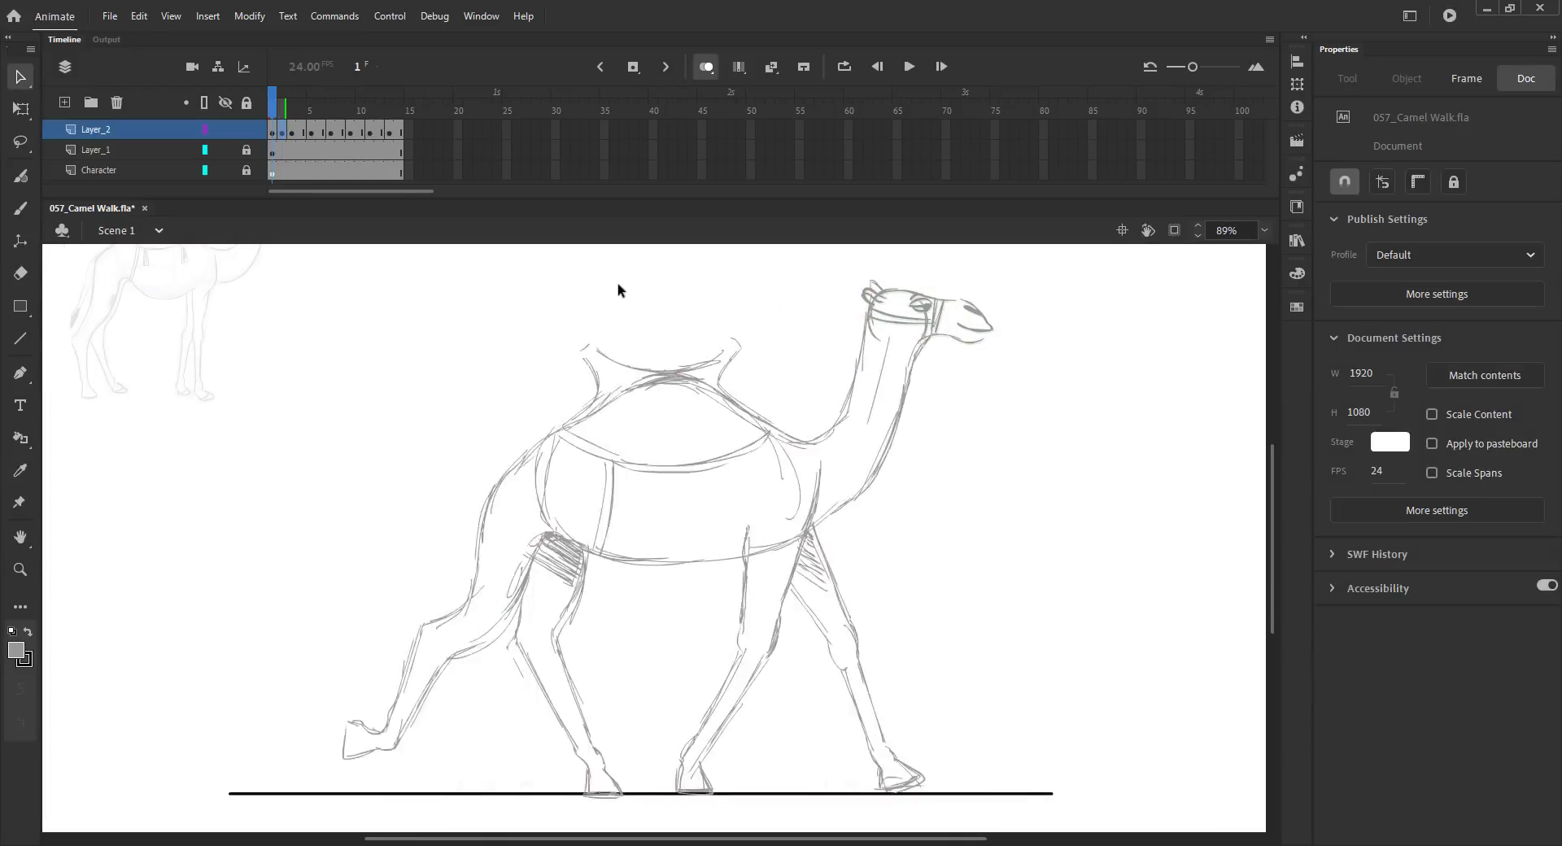
Sketch the neck, hump, saddle horns and saddle edge on the new frame 2, and save the file
key("period")
key("b")
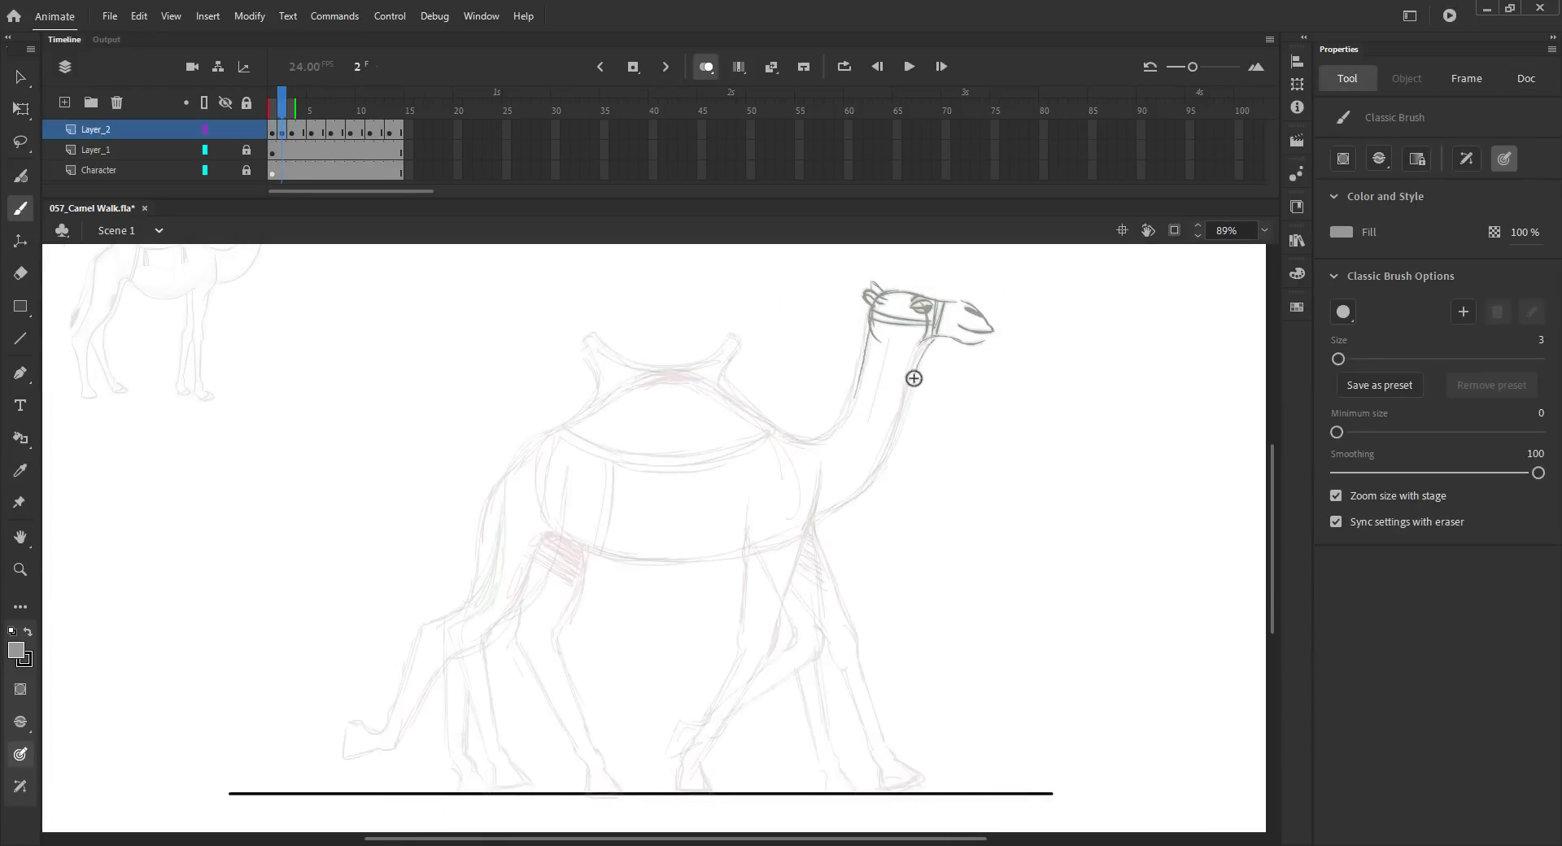
left_click_drag(892, 434, 798, 499)
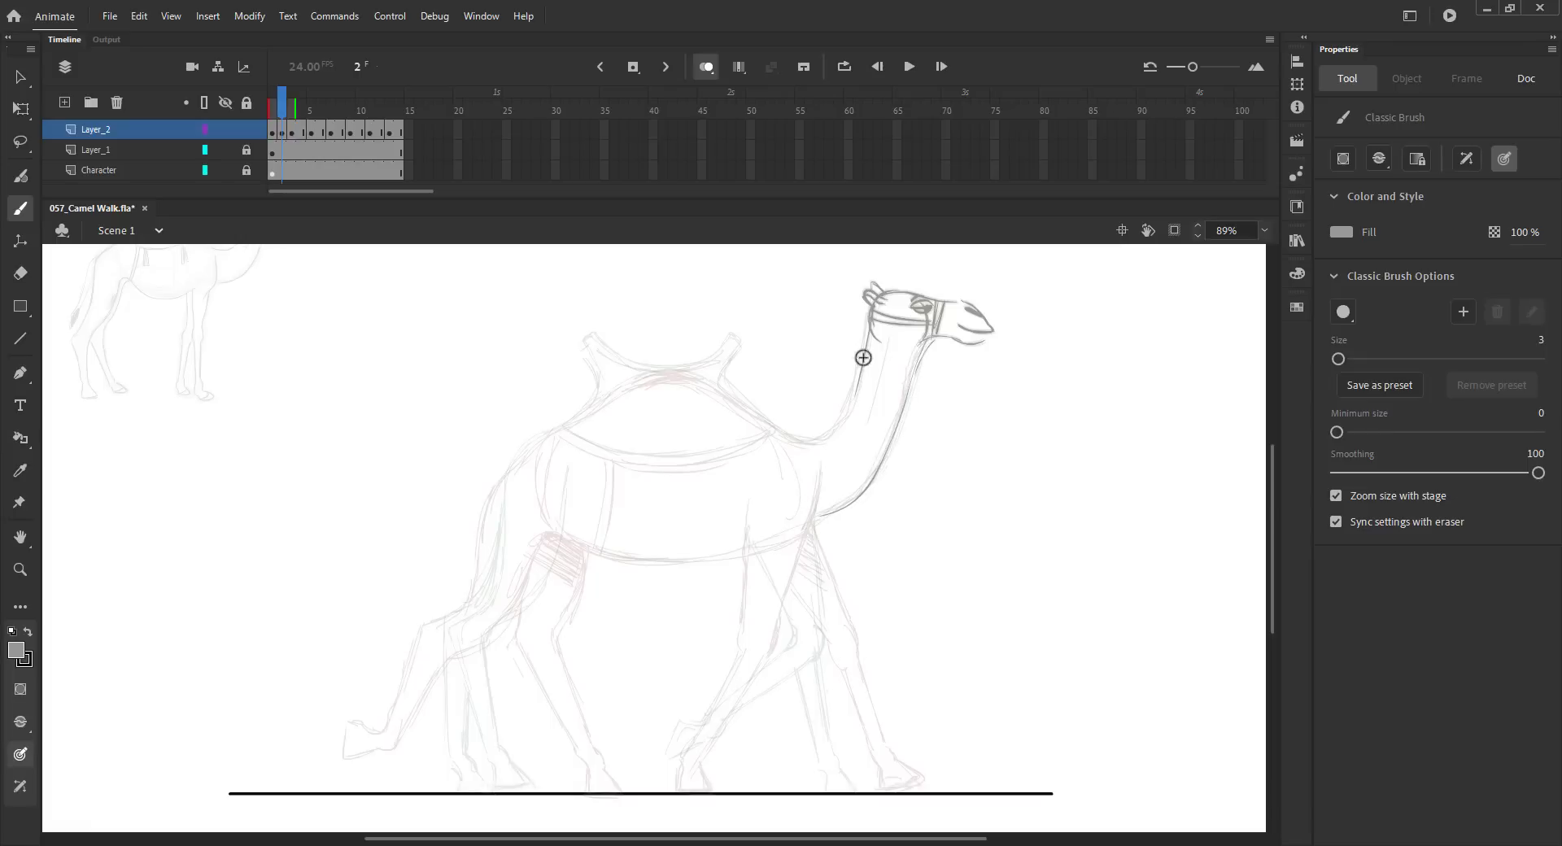
left_click_drag(847, 407, 811, 443)
left_click_drag(734, 393, 768, 431)
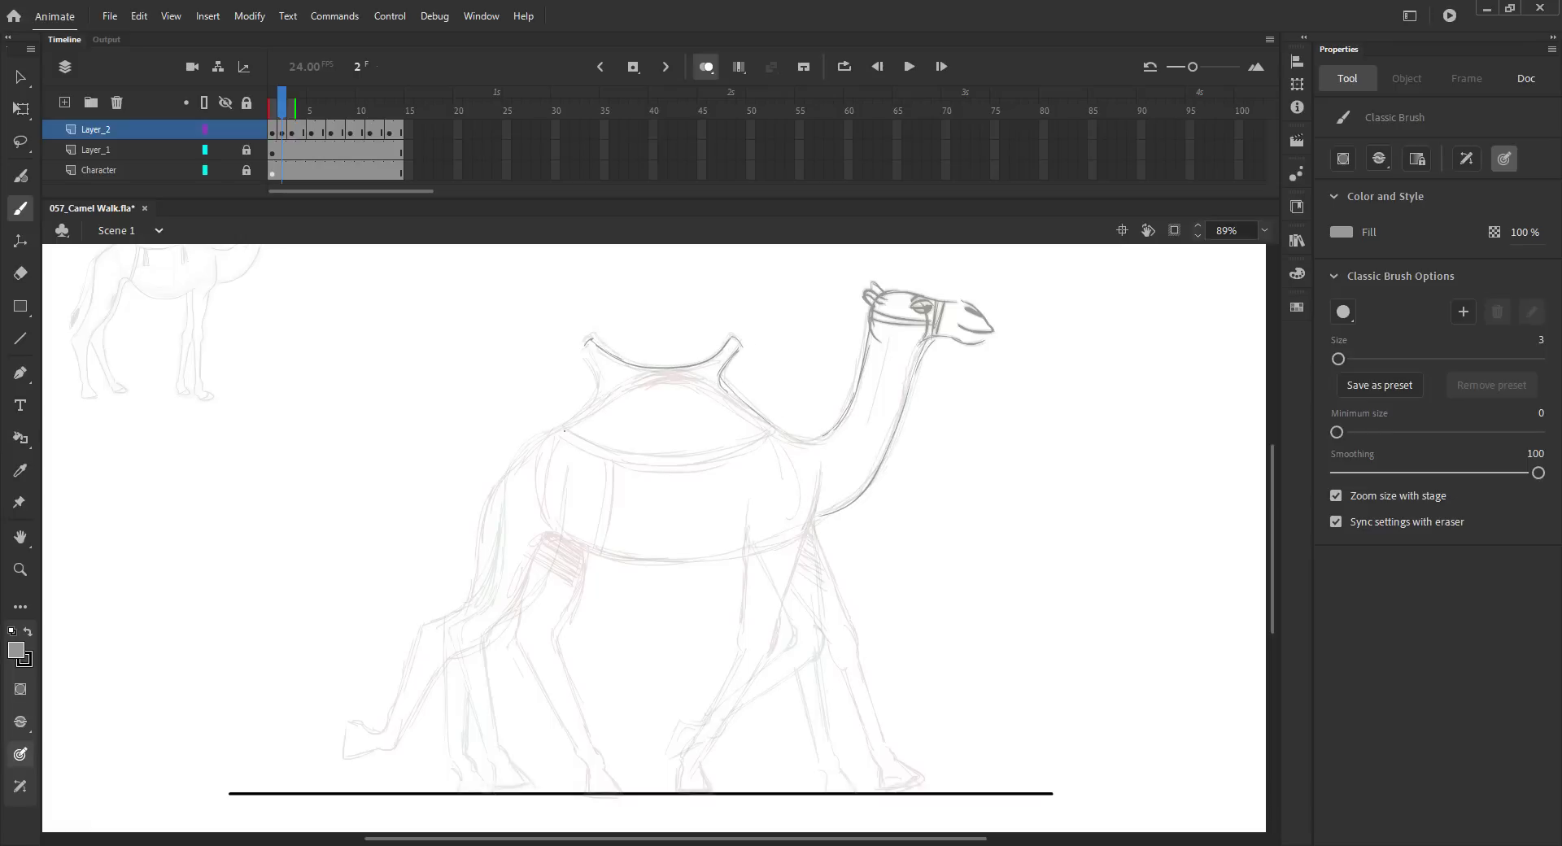
left_click_drag(652, 460, 767, 432)
key("ctrl+s")
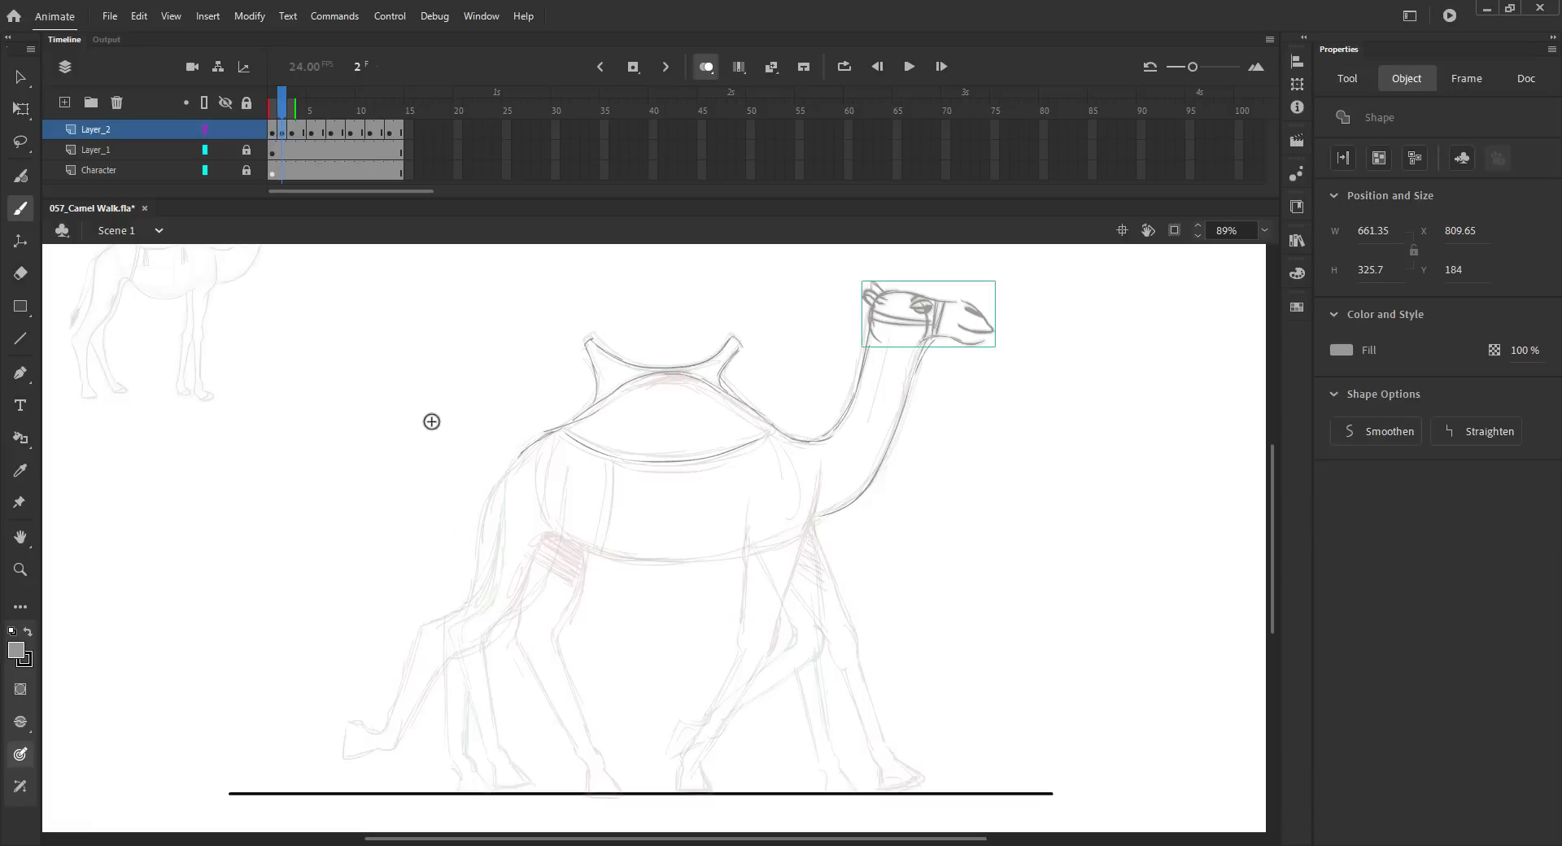
Sketch the rump and the rear hind leg on frame 2 with its hoof just above the ground line
left_click_drag(521, 452, 498, 501)
mouse_move(561, 468)
left_mouse_down()
mouse_move(550, 523)
mouse_move(448, 668)
mouse_move(446, 705)
left_mouse_up()
left_click_drag(472, 640, 544, 545)
left_click_drag(438, 648, 449, 627)
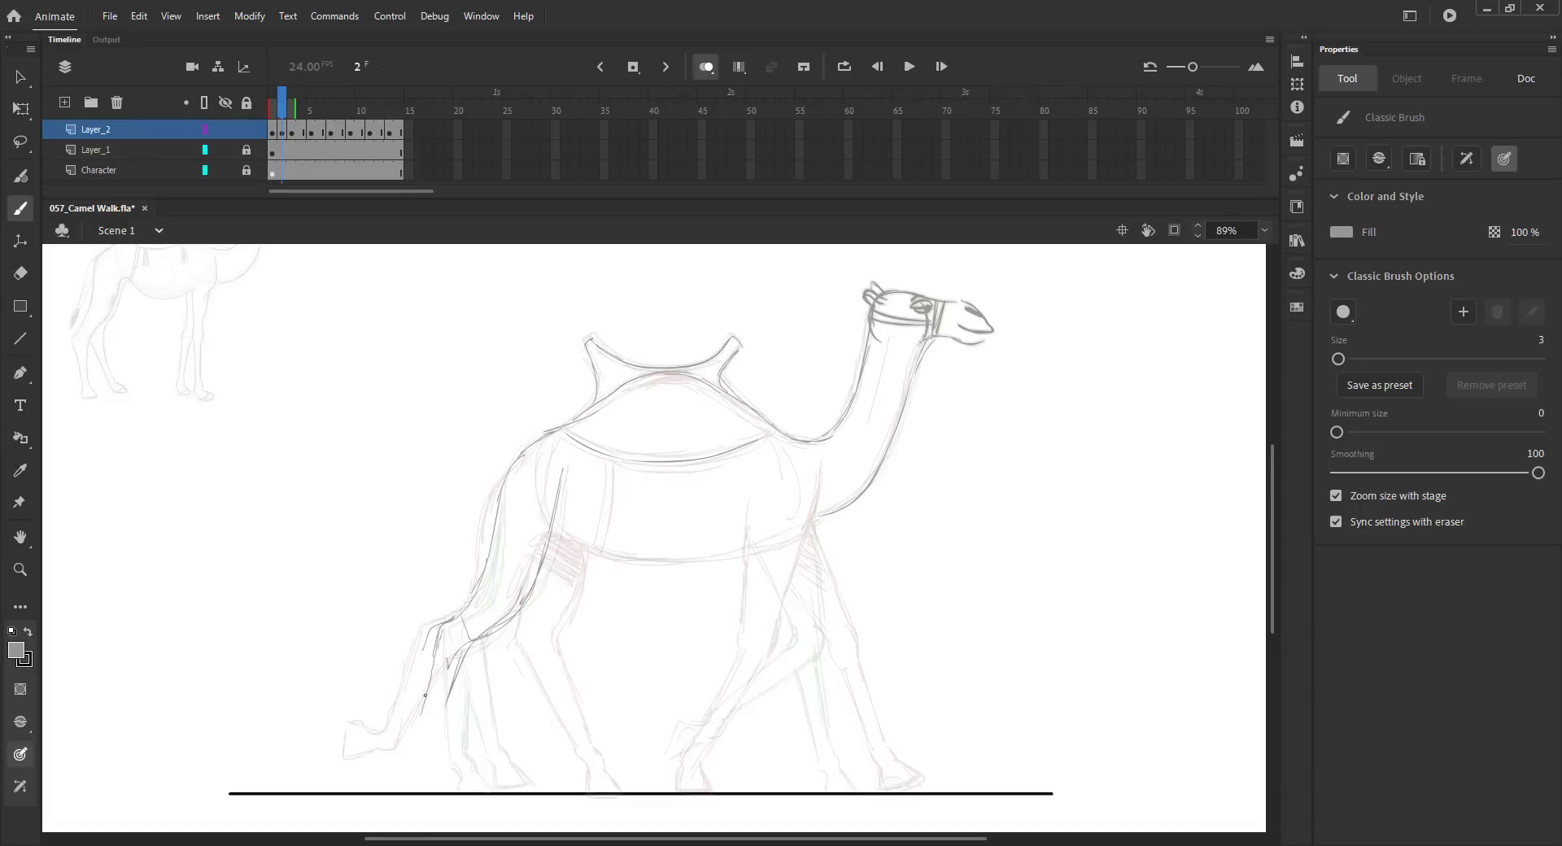
left_click_drag(436, 771, 441, 785)
left_click_drag(441, 785, 408, 773)
Flip through frames 1 to 3 to compare the hind leg positions
key("comma")
key("period")
key("period")
key("comma")
key("comma")
key("period")
key("period")
key("comma")
Draw the belly line and sketch the second hind leg planted on the ground line on frame 2
mouse_move(561, 524)
left_mouse_down()
mouse_move(534, 602)
mouse_move(592, 546)
left_mouse_up()
left_click_drag(754, 547, 766, 544)
mouse_move(562, 553)
left_mouse_down()
mouse_move(506, 646)
mouse_move(522, 706)
left_mouse_up()
left_click_drag(511, 647, 526, 751)
left_click_drag(486, 639, 504, 745)
Flip back and forth through frames 1 to 3 to check the leg motion before drawing the front legs
key("comma")
key("period")
key("period")
key("comma")
key("comma")
key("period")
key("period")
key("comma")
key("comma")
key("period")
Sketch frame 2's front legs, one bending back off the ground and one planted forward, save, and go to frame 3
mouse_move(746, 518)
left_mouse_down()
mouse_move(767, 598)
mouse_move(723, 701)
mouse_move(734, 712)
mouse_move(662, 748)
mouse_move(664, 786)
left_mouse_up()
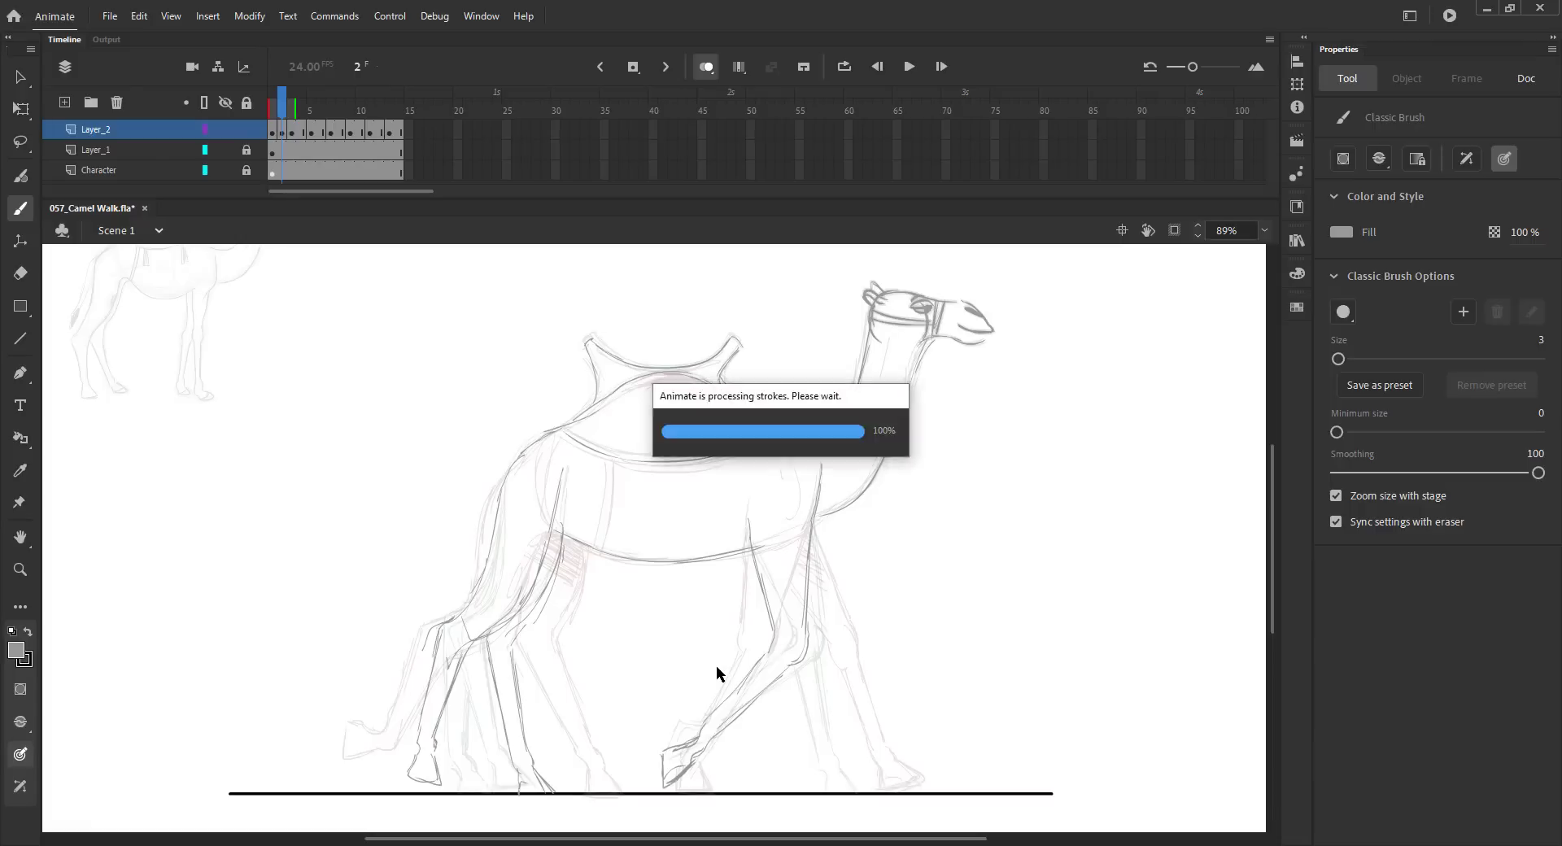
key(".")
key(".")
left_click_drag(812, 524, 831, 615)
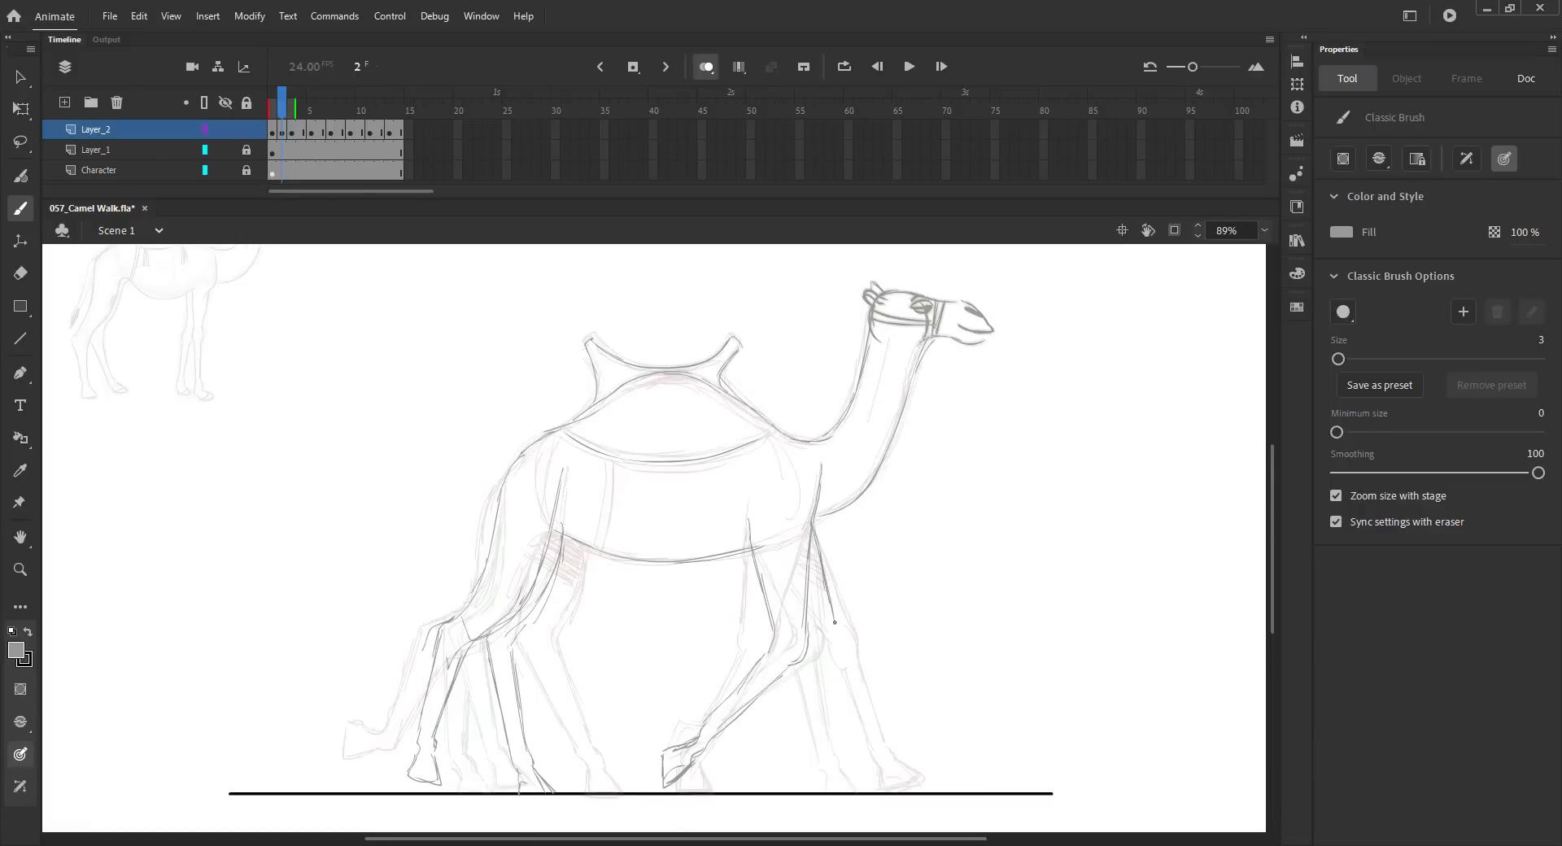
mouse_move(827, 682)
left_mouse_down()
mouse_move(856, 771)
mouse_move(890, 799)
left_mouse_up()
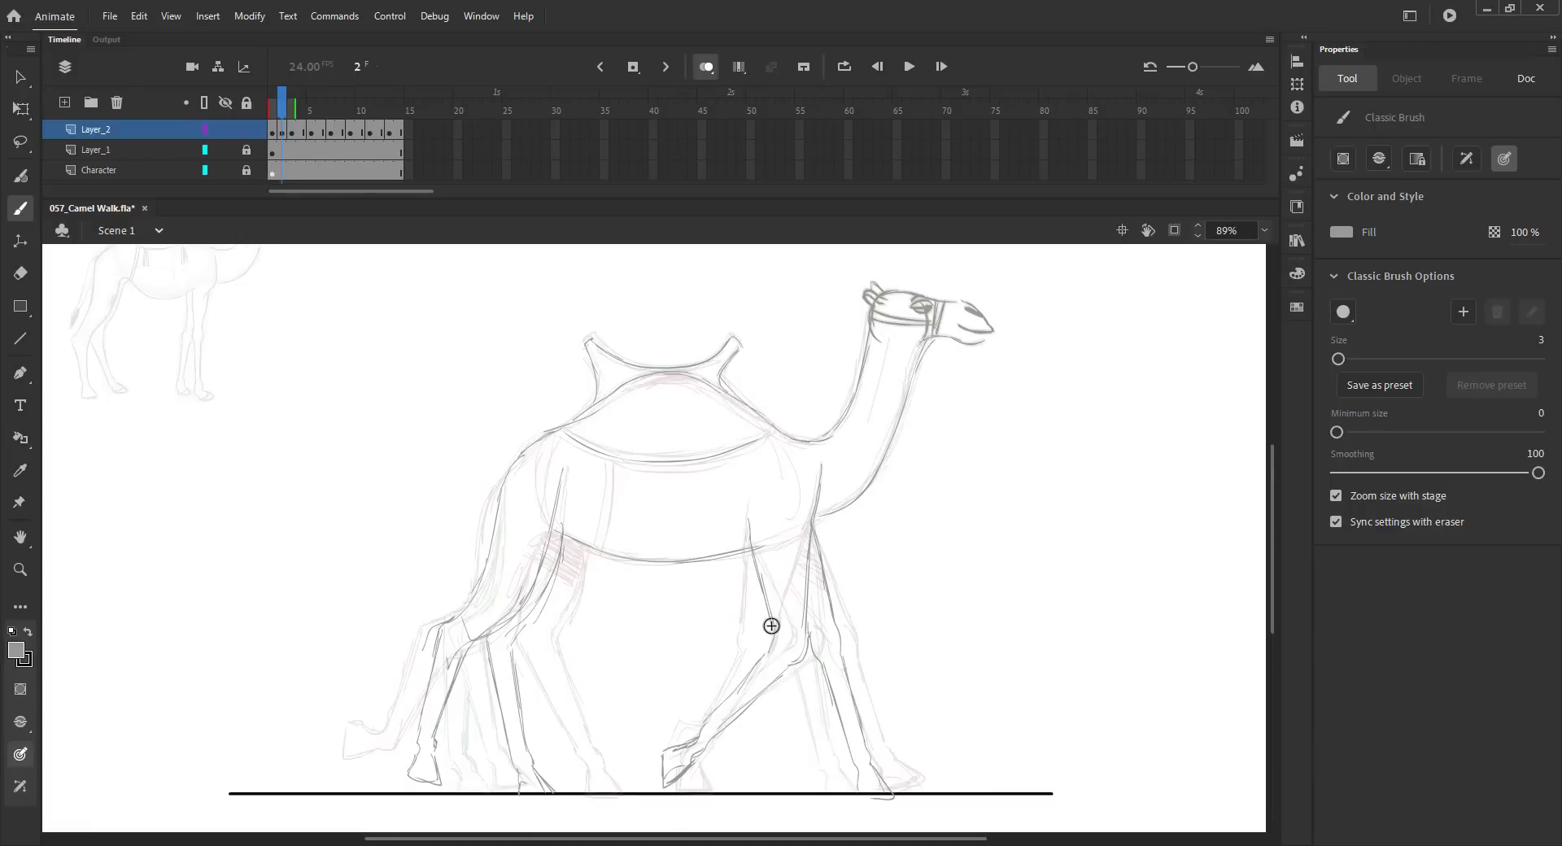
key("ctrl+s")
key(".")
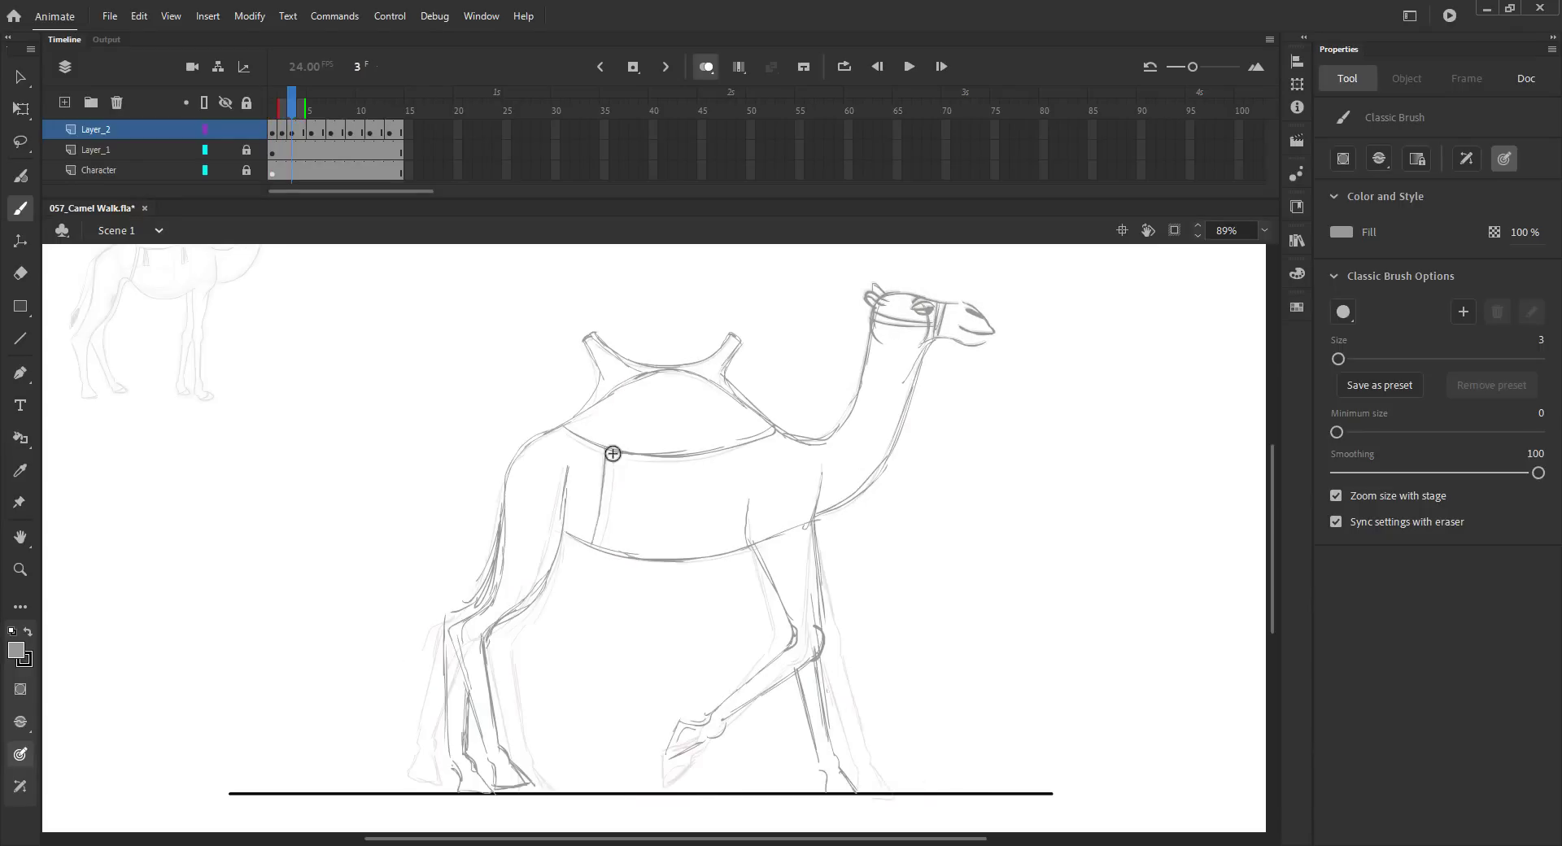
Add the saddle's girth strap lines down the camel's flank on each drawn pose from frame 3 onward
key(".")
key(".")
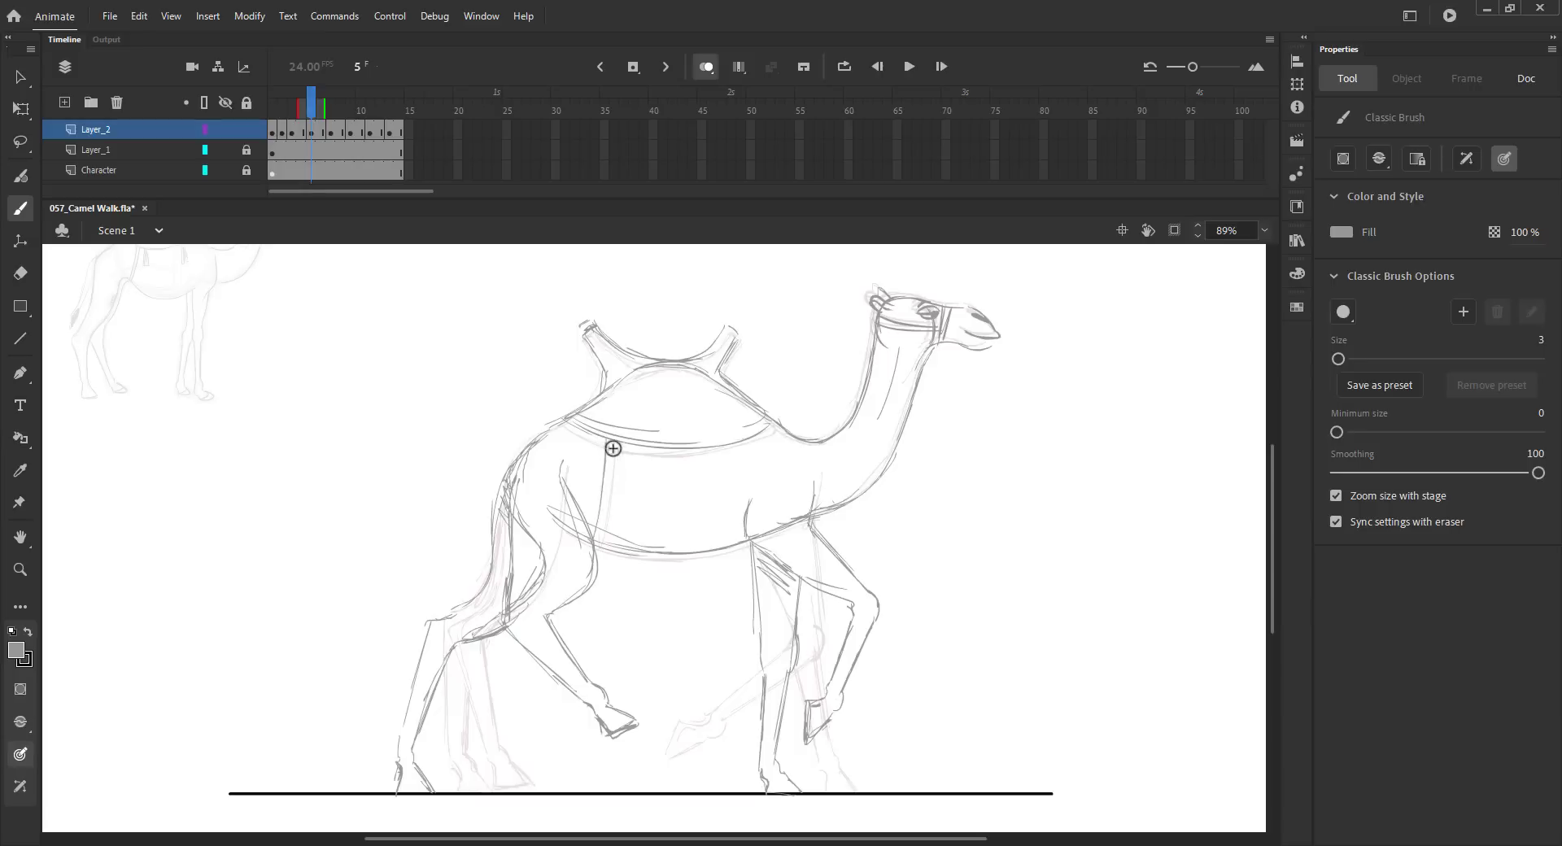
key(".")
key(".")
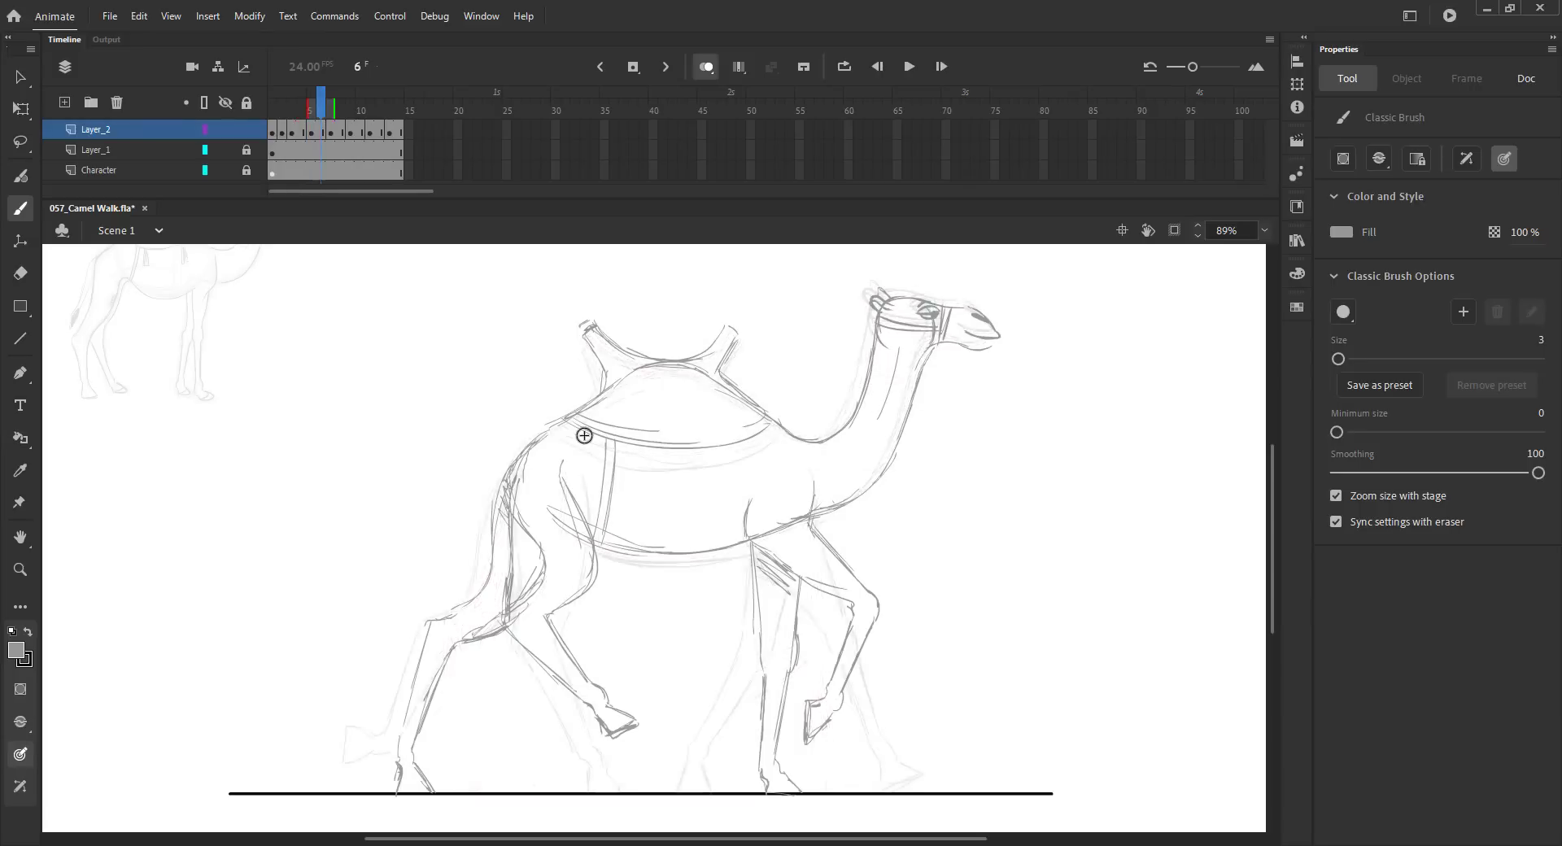
key(".")
key(".")
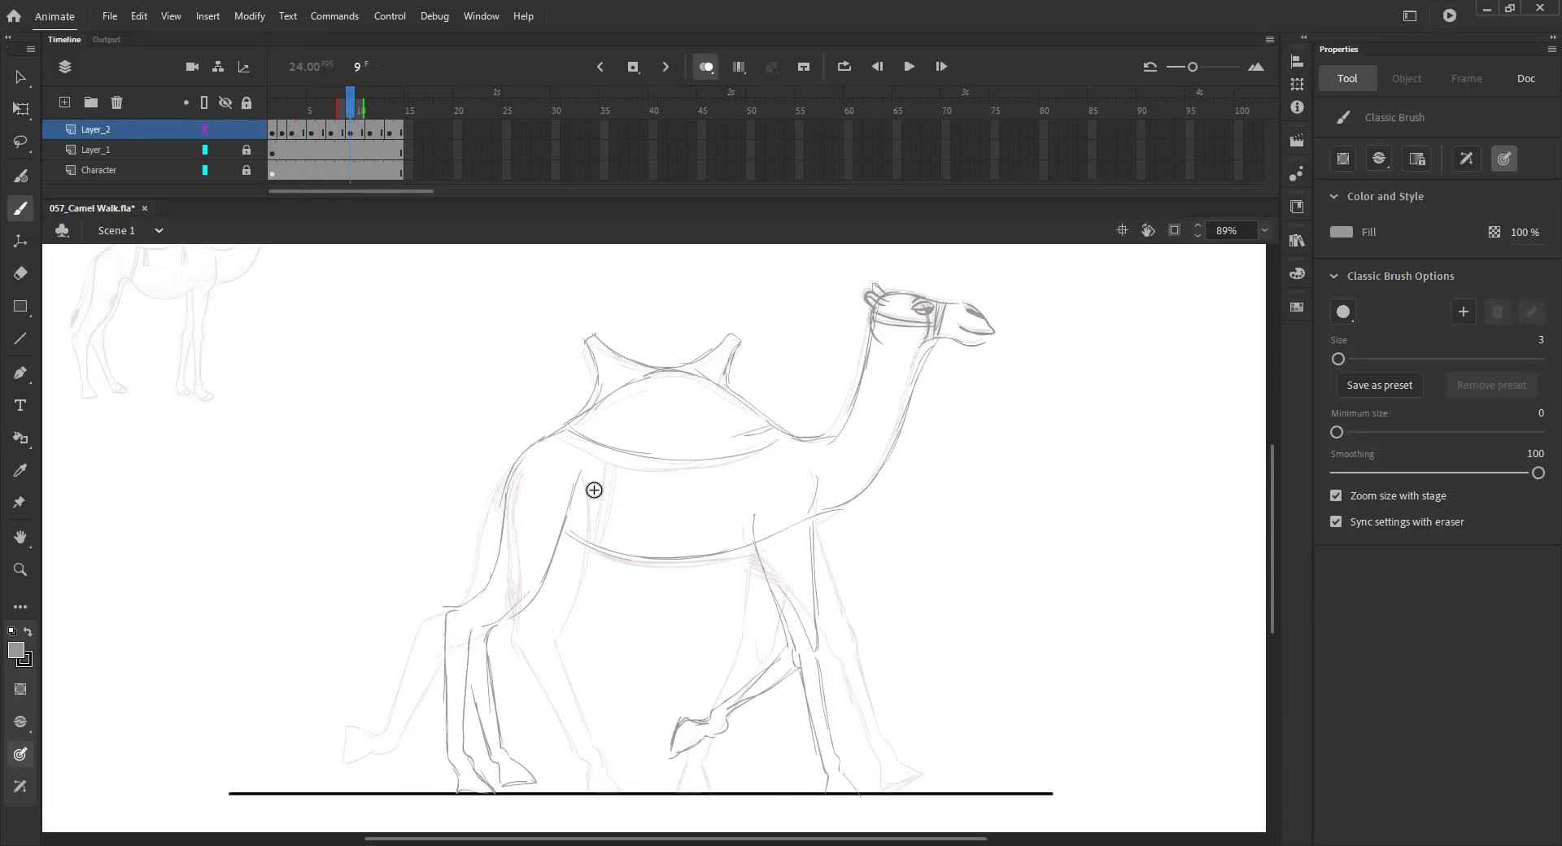
key(".")
key(".")
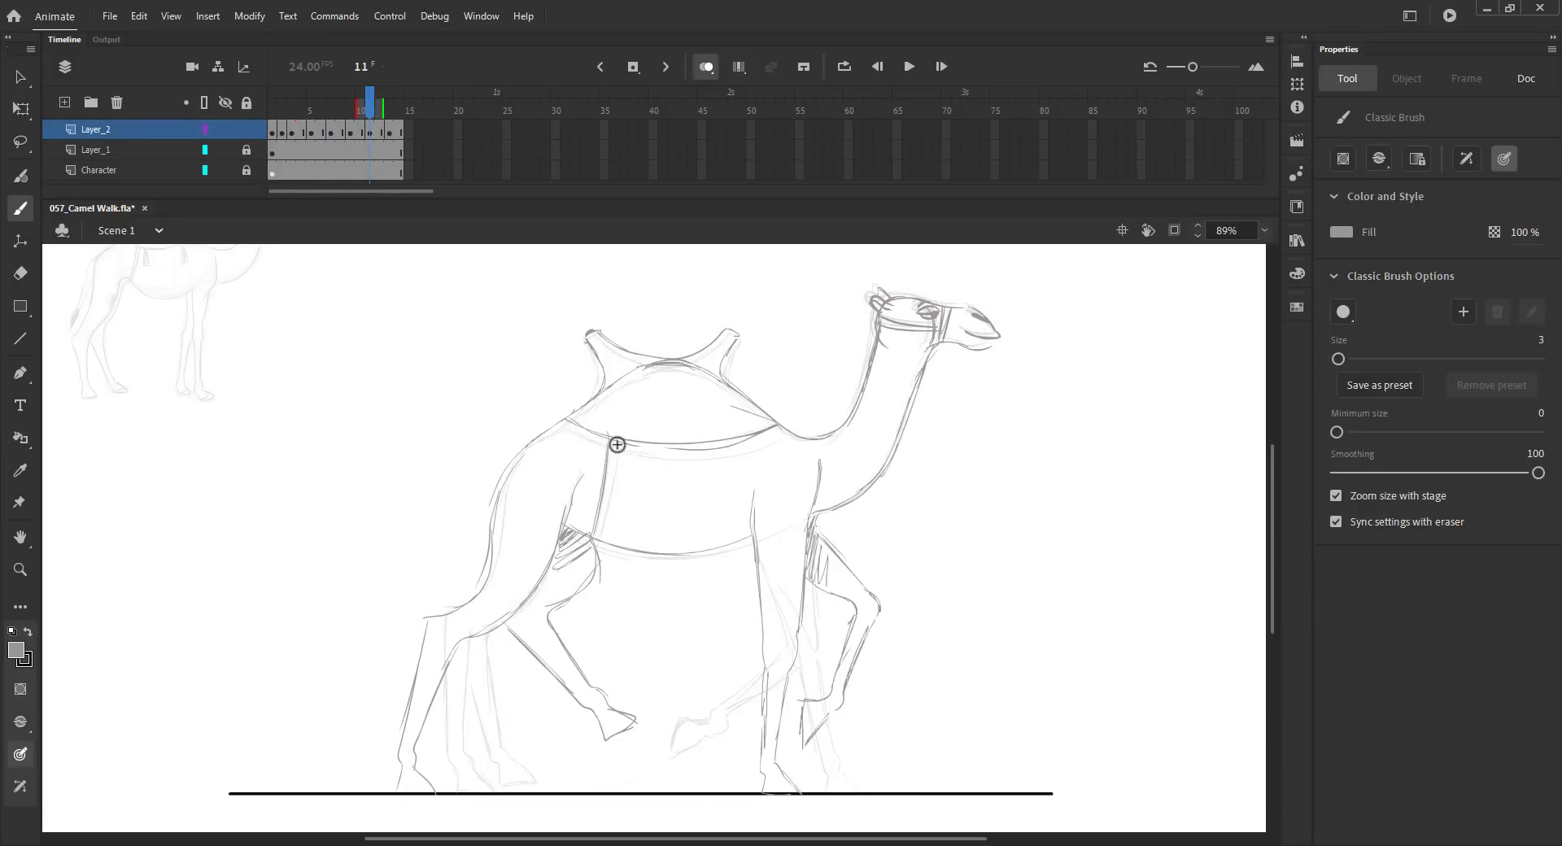
key(".")
key(".")
Turn off onion skinning, insert a blank keyframe at frame 4 of Layer_2 and save the file
key("shift+")
left_click(704, 68)
mouse_move(275, 112)
left_mouse_down()
mouse_move(390, 114)
mouse_move(302, 114)
left_mouse_up()
key("ctrl+s")
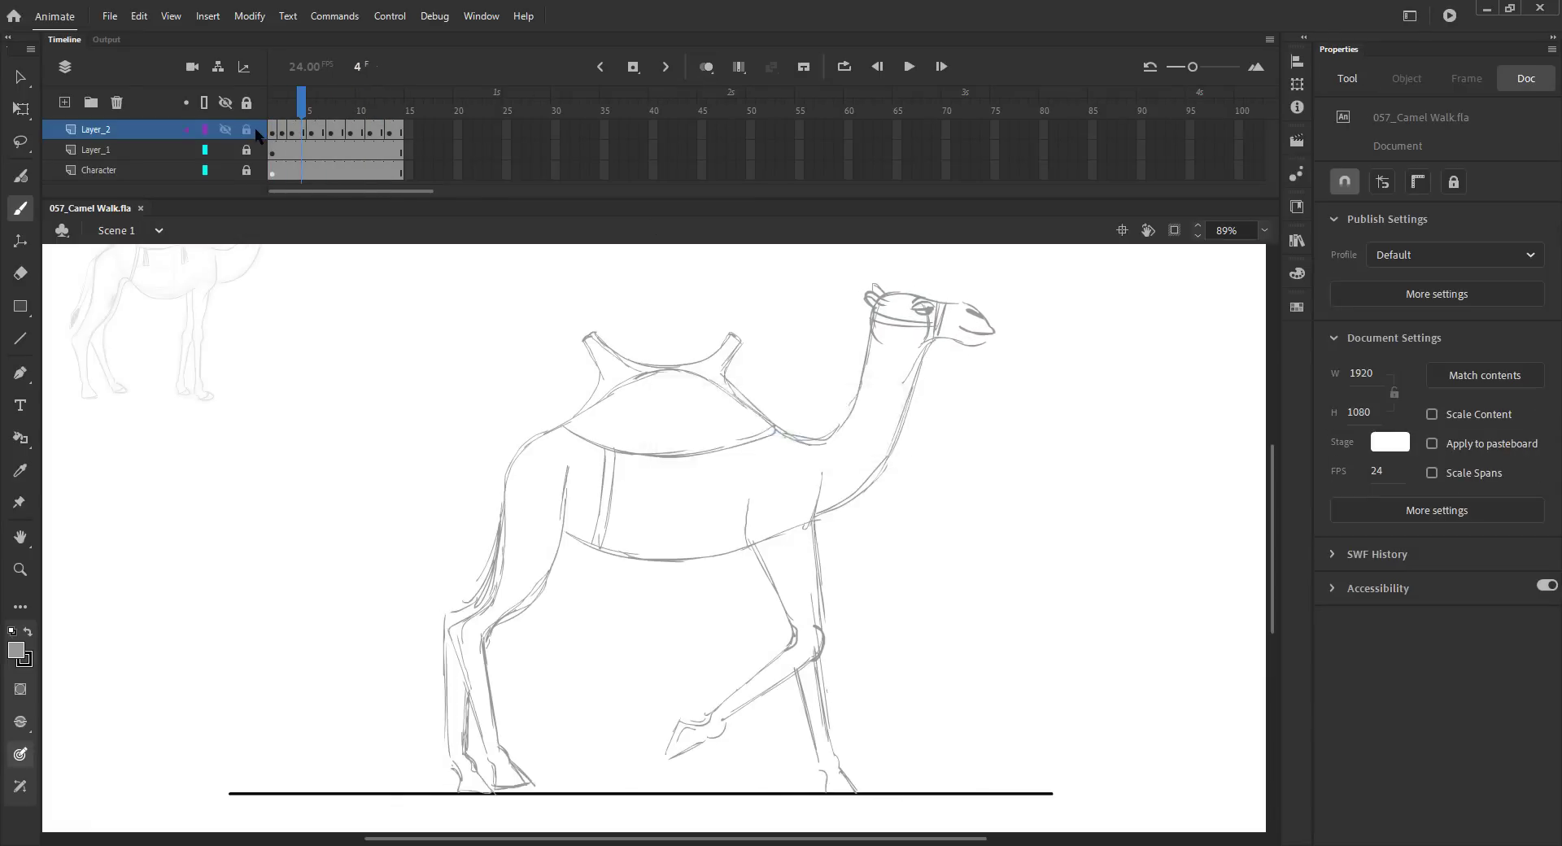
key("F7")
key("ctrl+s")
Paste a copy of frame 3's head in place on frame 4, nudging it forward and down with onion skinning on
left_click(294, 106)
key("v")
left_click(964, 324)
key("ctrl+c")
key(".")
key("ctrl+shift+v")
left_click(704, 68)
key("Right")
key("Right")
key("Right")
key("Down")
key("Down")
key("Down")
left_click(728, 309)
key(".")
Sketch frame 4's neck, saddle, hump and belly line, plus the front leg bent and lifted off the ground
key("b")
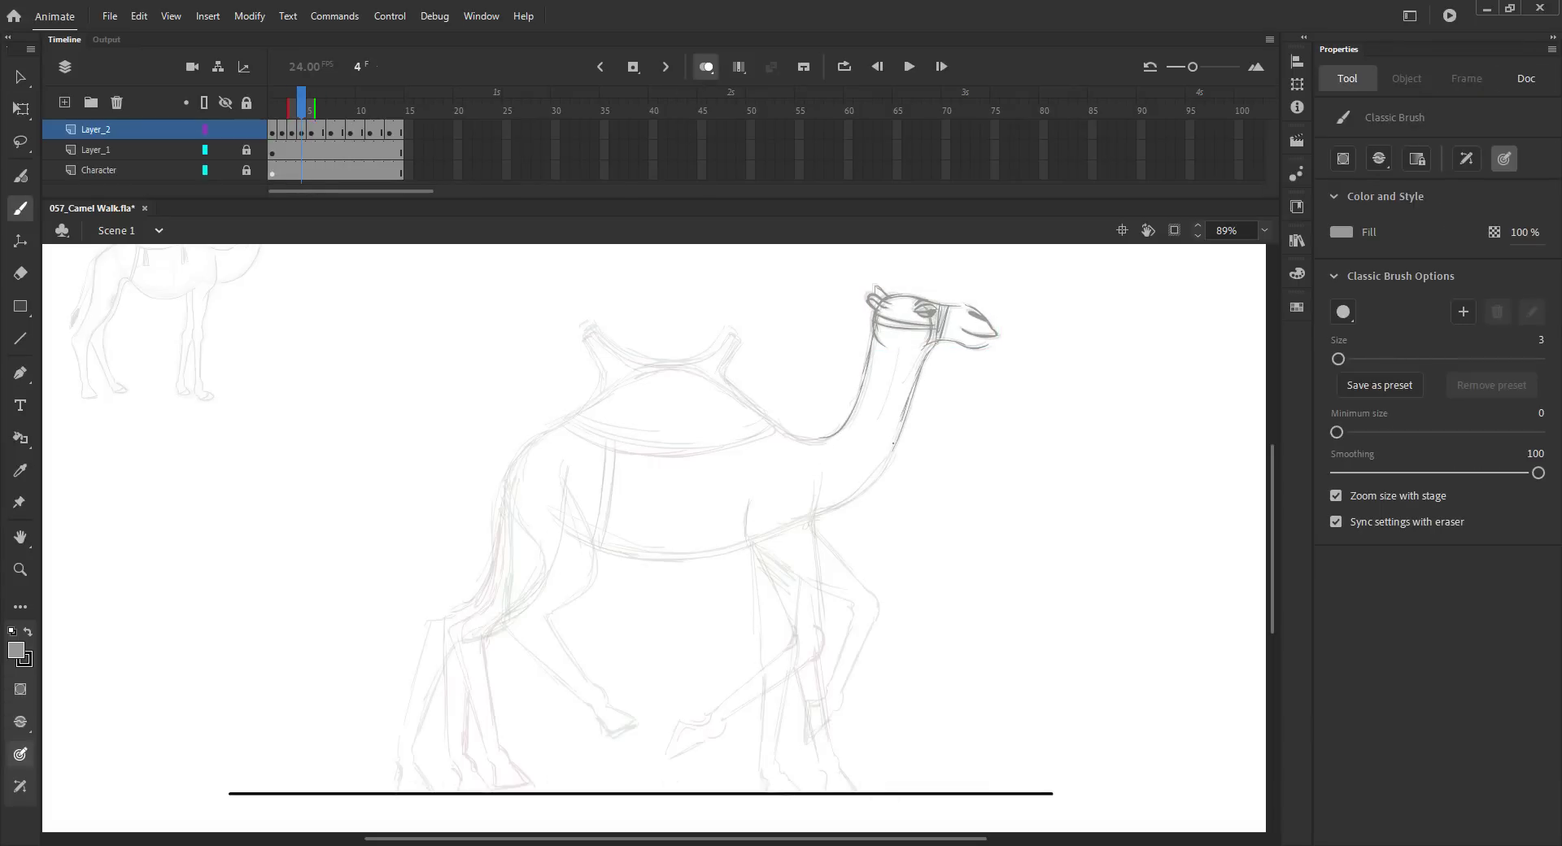
left_click_drag(629, 354, 689, 359)
mouse_move(567, 420)
left_mouse_down()
mouse_move(616, 440)
mouse_move(559, 421)
left_mouse_up()
left_click_drag(813, 522, 856, 622)
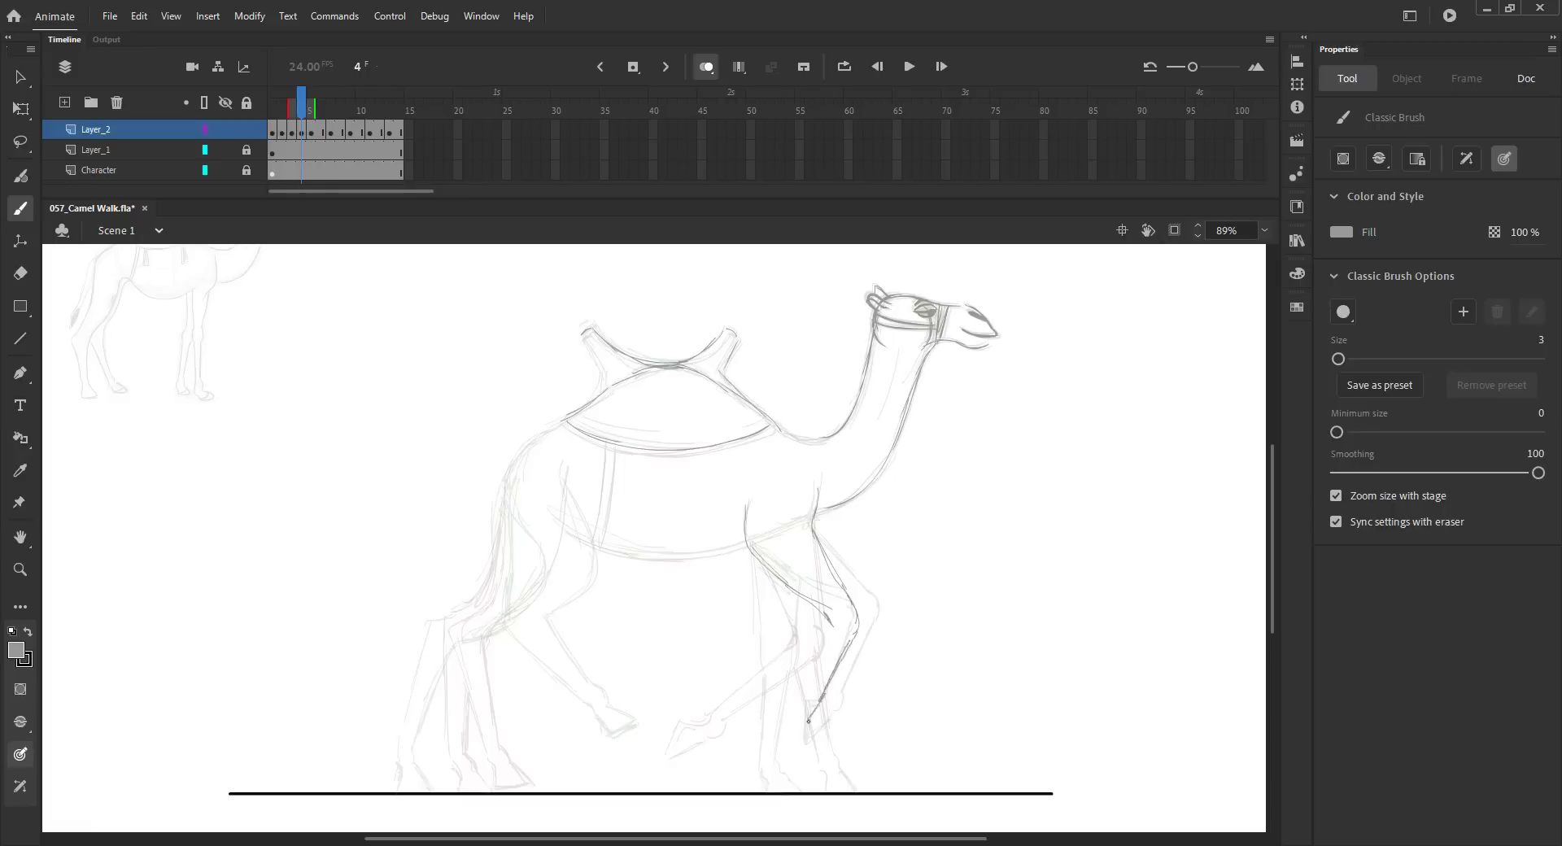
left_click_drag(634, 554, 561, 525)
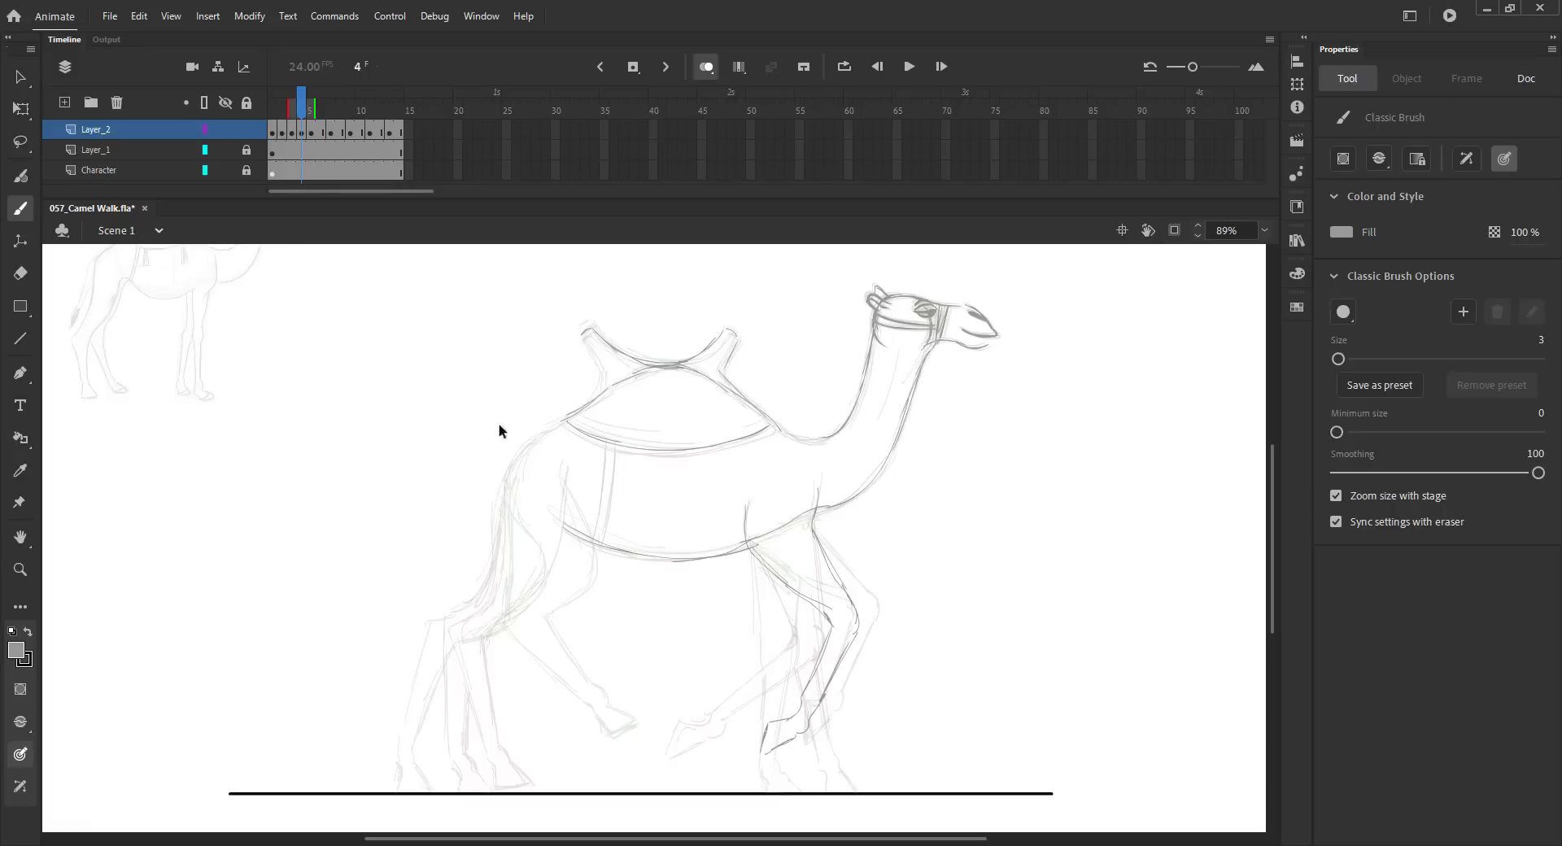
Sketch frame 4's near hind leg swinging forward with its foot just above the ground line
key(".")
left_click_drag(568, 461, 568, 569)
left_click_drag(569, 497, 562, 578)
mouse_move(515, 459)
left_mouse_down()
mouse_move(501, 525)
mouse_move(519, 596)
left_mouse_up()
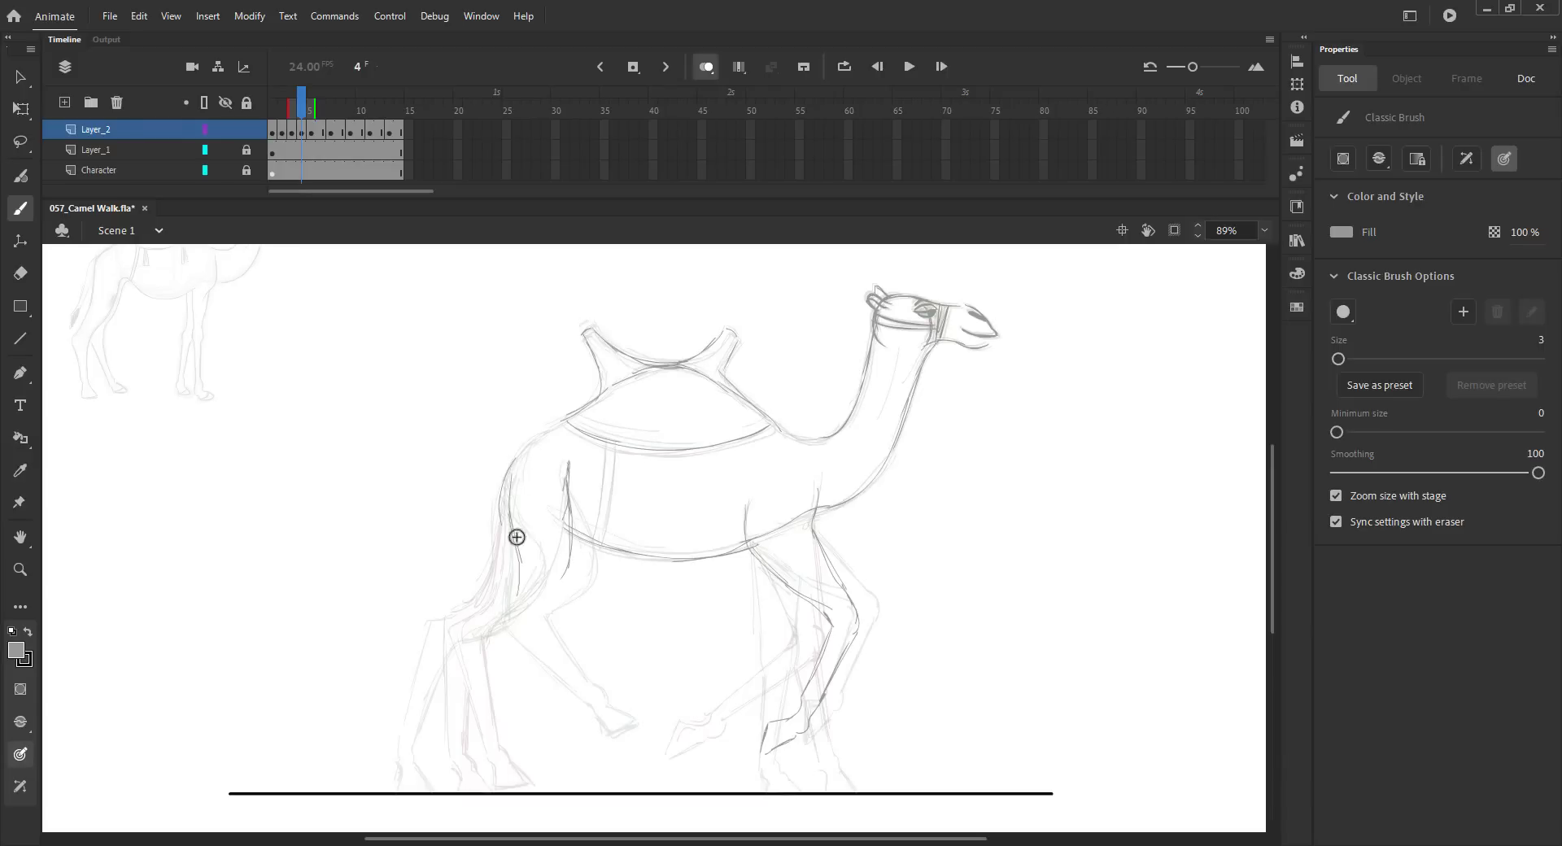
mouse_move(571, 542)
left_mouse_down()
mouse_move(523, 655)
mouse_move(547, 708)
left_mouse_up()
left_click_drag(544, 624, 524, 641)
mouse_move(509, 616)
left_mouse_down()
mouse_move(491, 635)
mouse_move(569, 769)
left_mouse_up()
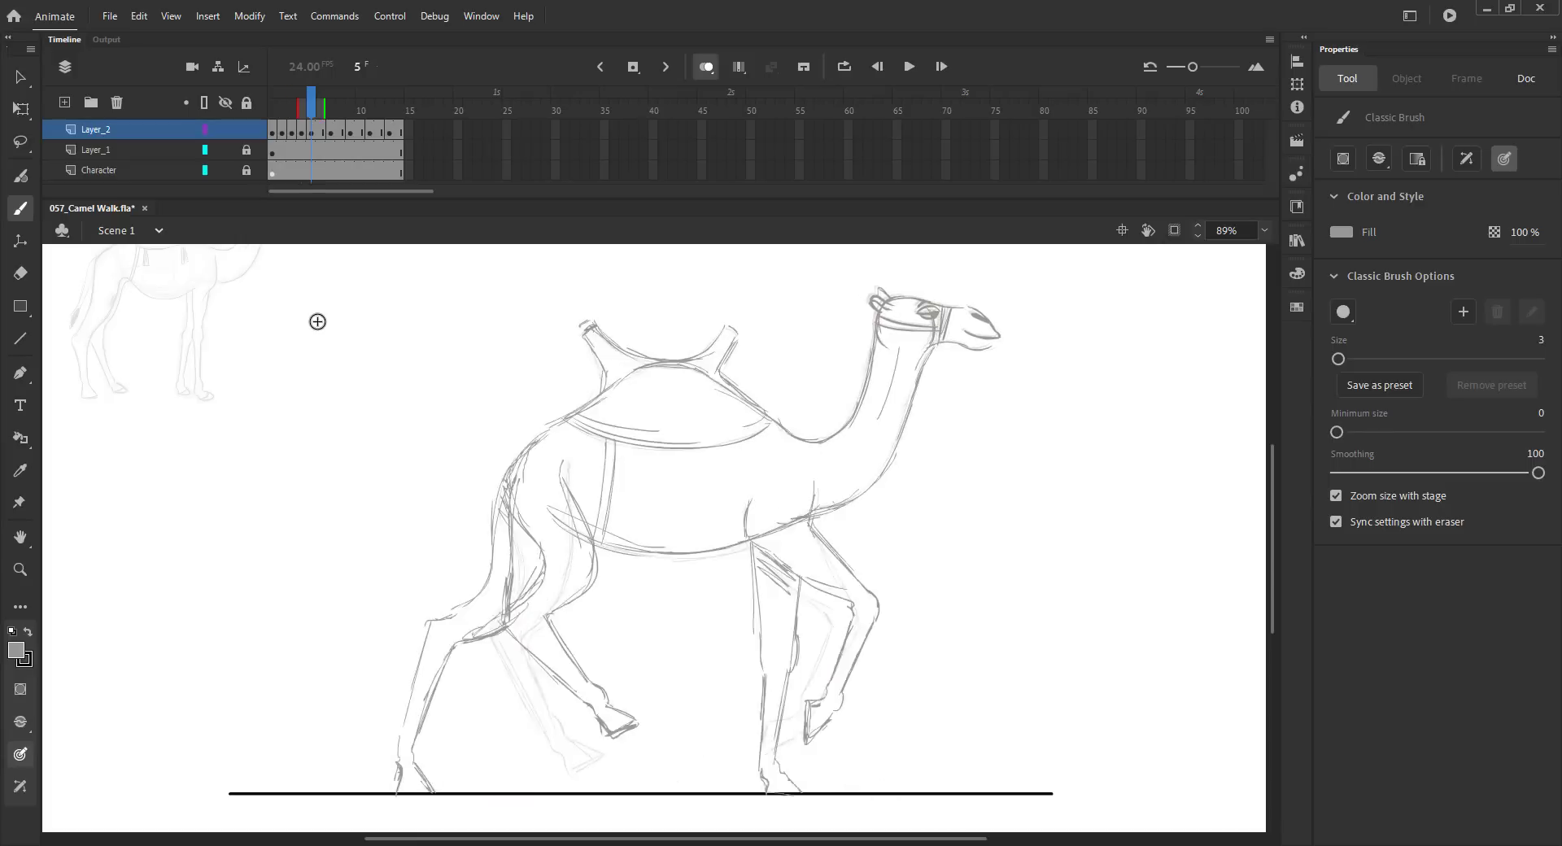
Sketch frame 4's other hind leg trailing behind and its second front leg planted on the ground line
mouse_move(497, 510)
left_mouse_down()
mouse_move(481, 600)
mouse_move(439, 627)
mouse_move(432, 790)
left_mouse_up()
mouse_move(491, 634)
left_mouse_down()
mouse_move(459, 650)
mouse_move(461, 793)
left_mouse_up()
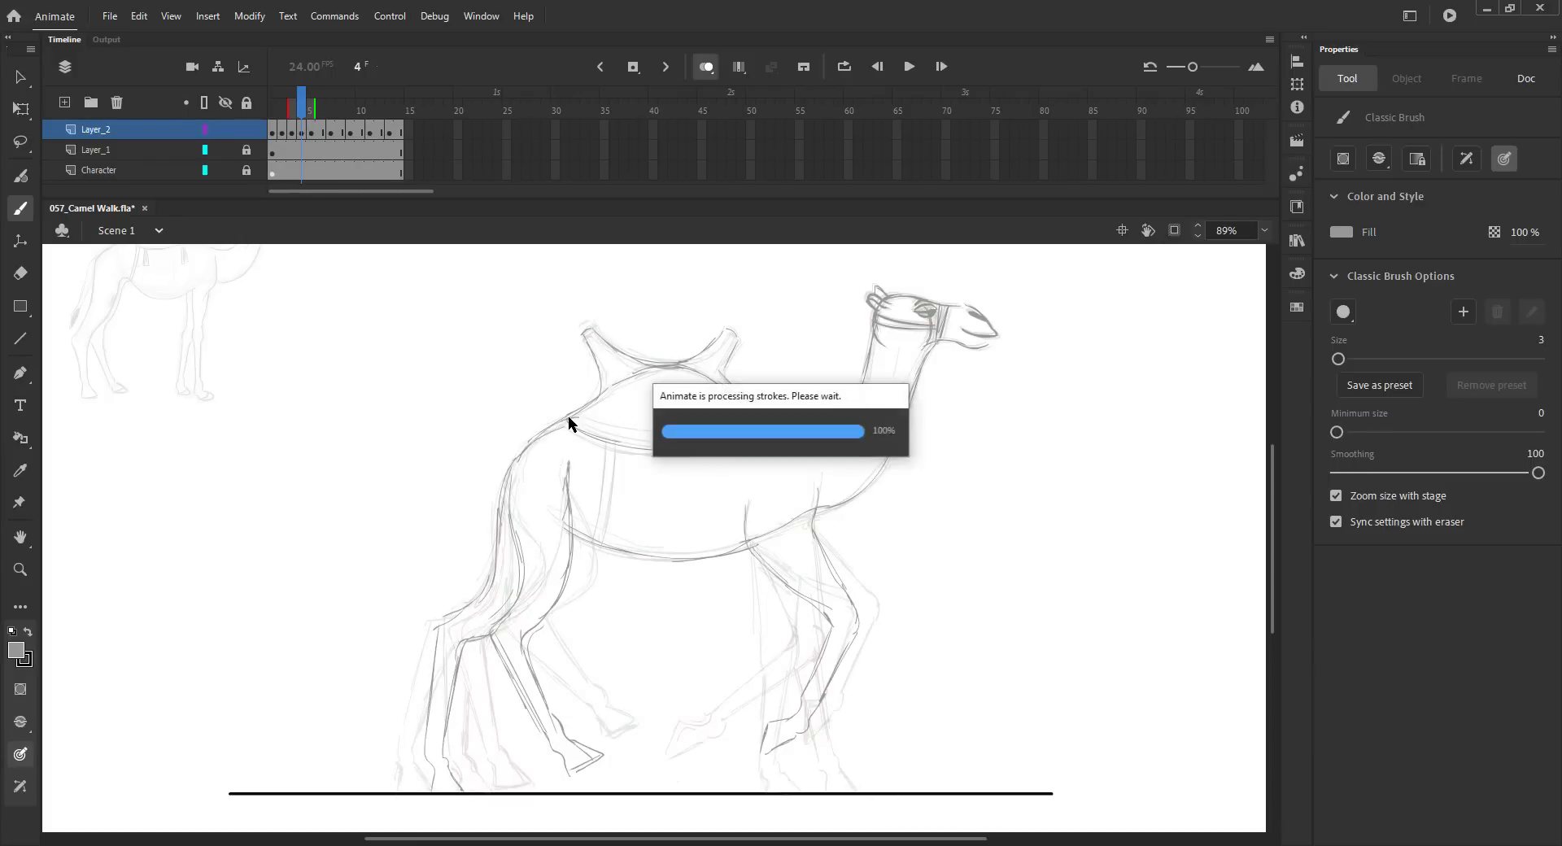
left_click_drag(769, 567, 784, 716)
left_click_drag(811, 764, 832, 792)
left_click_drag(807, 737, 811, 764)
left_click_drag(802, 711, 793, 583)
Flip back and forth through frames 3 to 5 to check frame 4's in-between, and save the file
key("comma")
key("period")
key("period")
key("comma")
key("period")
key("comma")
key("comma")
key("period")
key("period")
key("comma")
key("period")
key("comma")
key("comma")
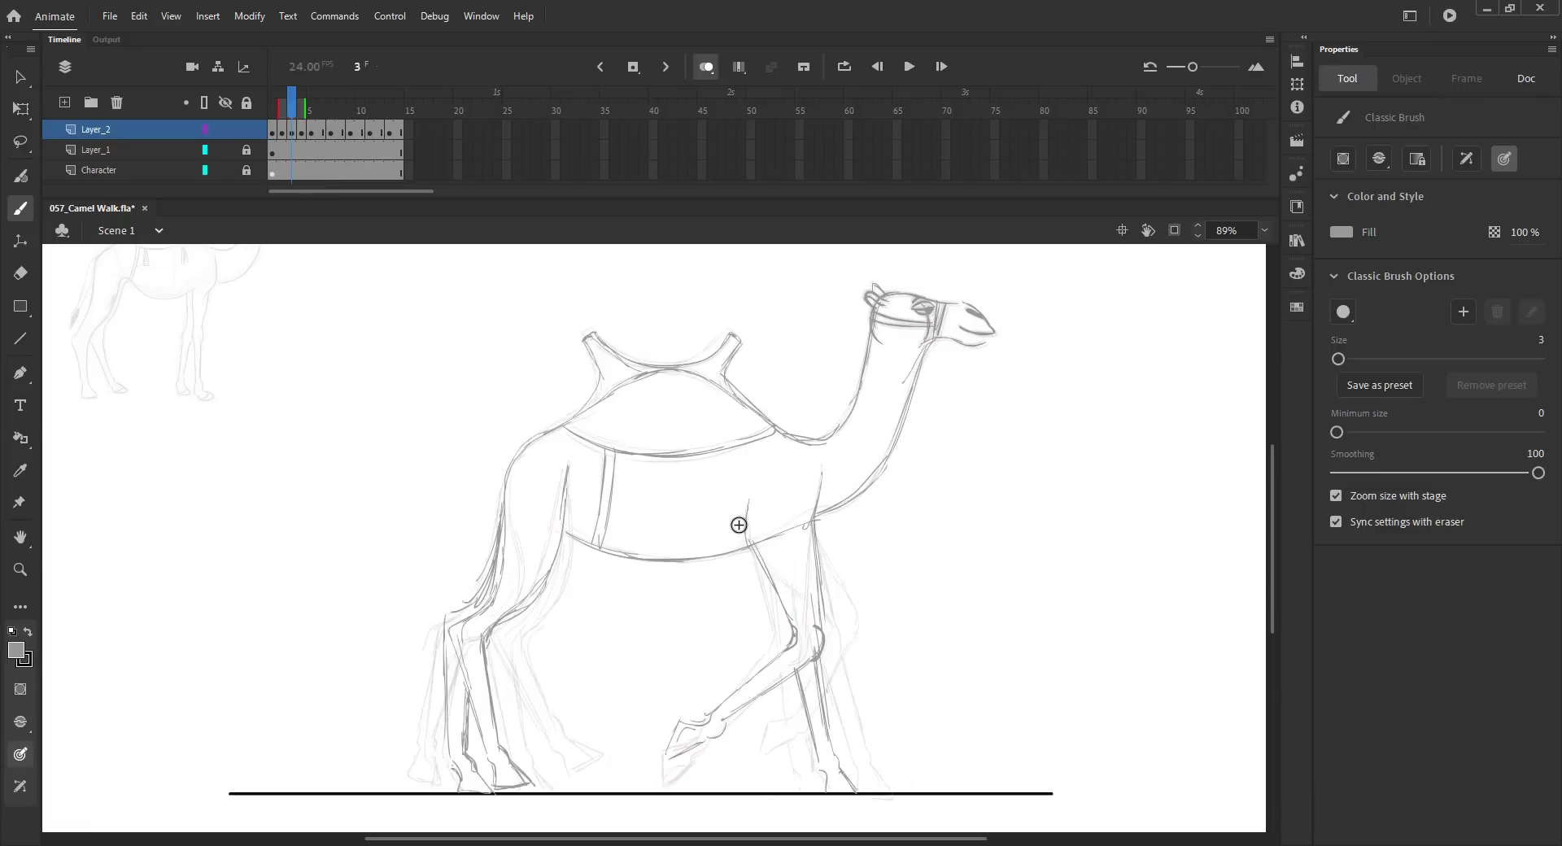
key("ctrl+2")
key("ctrl+s")
Turn off onion skinning and remove the extra final frame so the cycle ends at frame 13 on all layers
key("v")
left_click(700, 71)
left_click(284, 108)
left_click_drag(285, 108, 431, 121)
left_click(279, 114)
key("shift+F5")
Insert a blank keyframe at frame 6, paste frame 5's head in place, save and turn onion skinning on
left_click_drag(336, 111, 322, 109)
key("F7")
left_click(310, 112)
left_click(915, 382)
key("ctrl+c")
left_click(321, 130)
key("ctrl+shift+v")
key("ctrl+s")
left_click(709, 68)
Nudge frame 6's pasted head slightly up and back between the onion-skinned heads of the adjacent poses
key("z")
left_click_drag(486, 317, 1027, 766)
left_click_drag(818, 461, 857, 464)
key("Up")
key("Up")
key("Up")
key("Up")
key("Left")
key("Left")
key("Left")
key("Left")
key("Left")
key("Left")
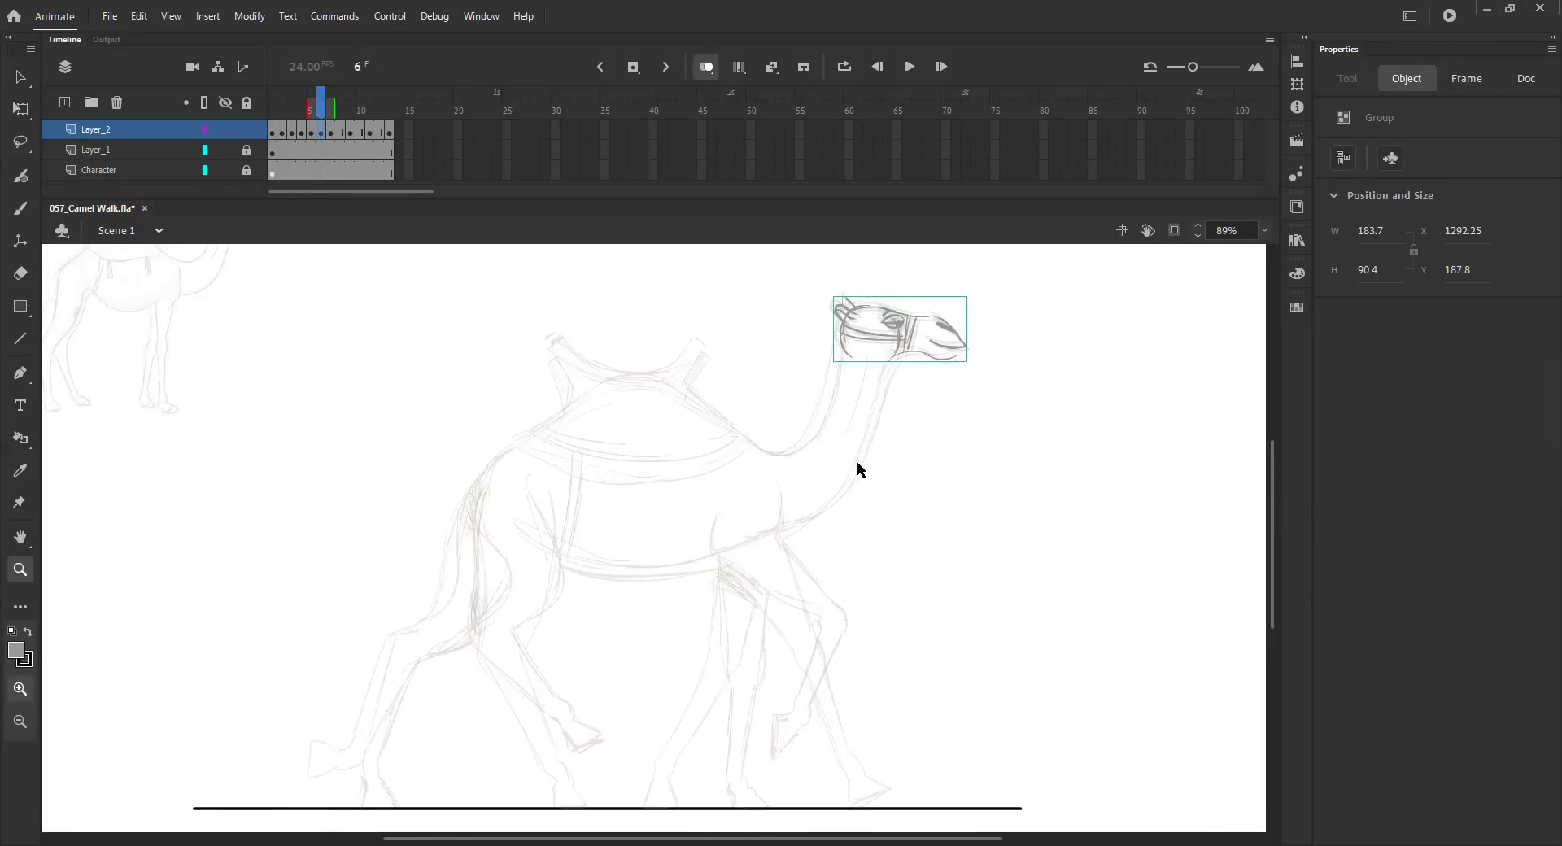
left_click(649, 317)
Sketch frame 6's neck, saddle, hump, belly line and girth strap over the onion skins, and save
key("ctrl+minus")
left_click_drag(683, 534, 771, 295)
key("b")
key("ctrl+s")
left_click_drag(939, 307, 916, 399)
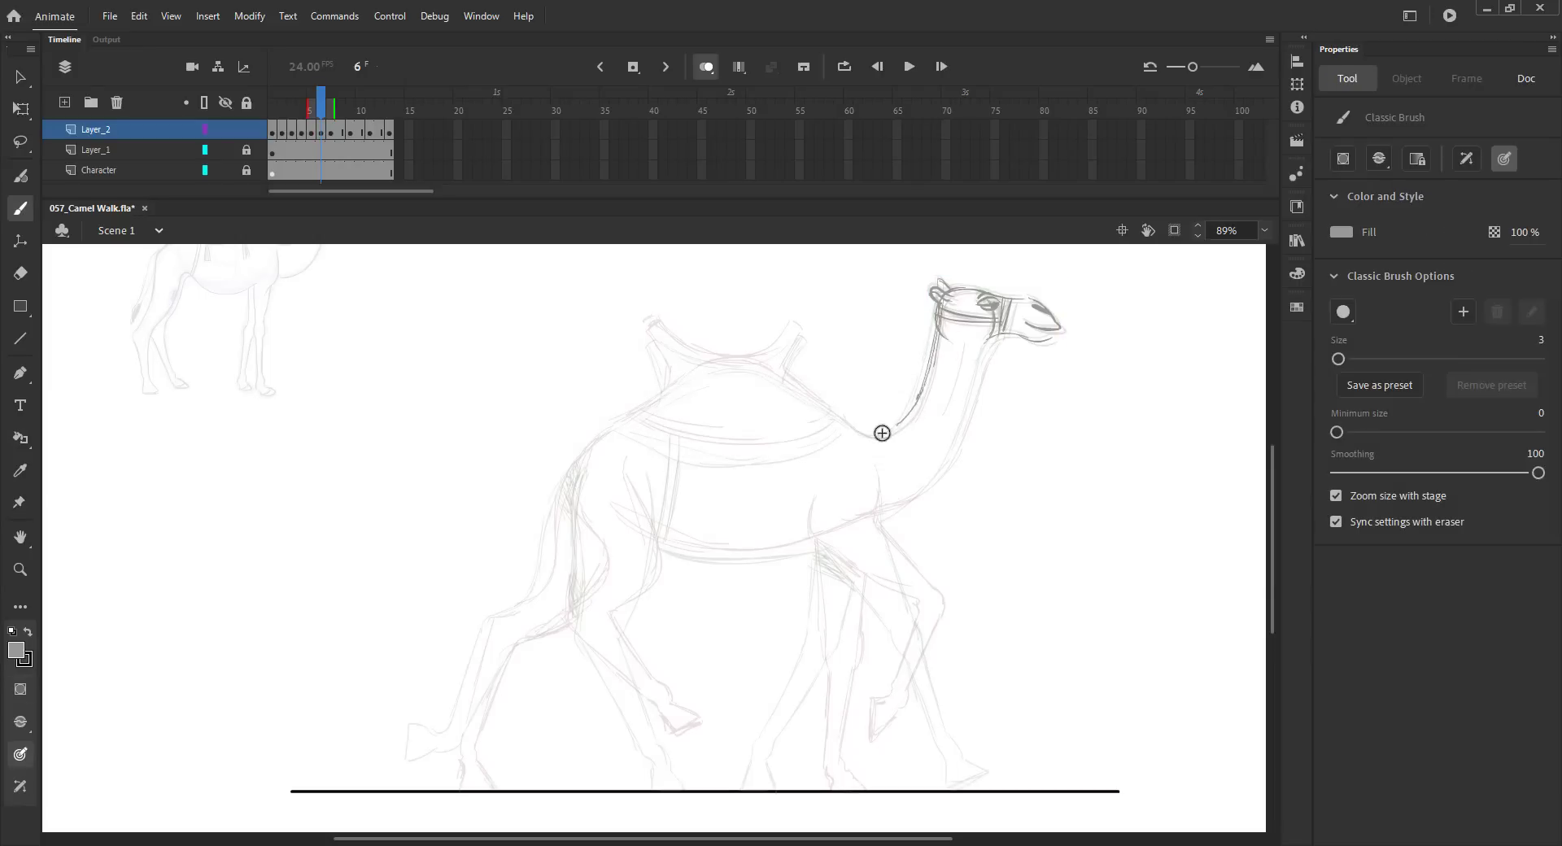
mouse_move(1000, 333)
left_mouse_down()
mouse_move(962, 432)
mouse_move(868, 516)
left_mouse_up()
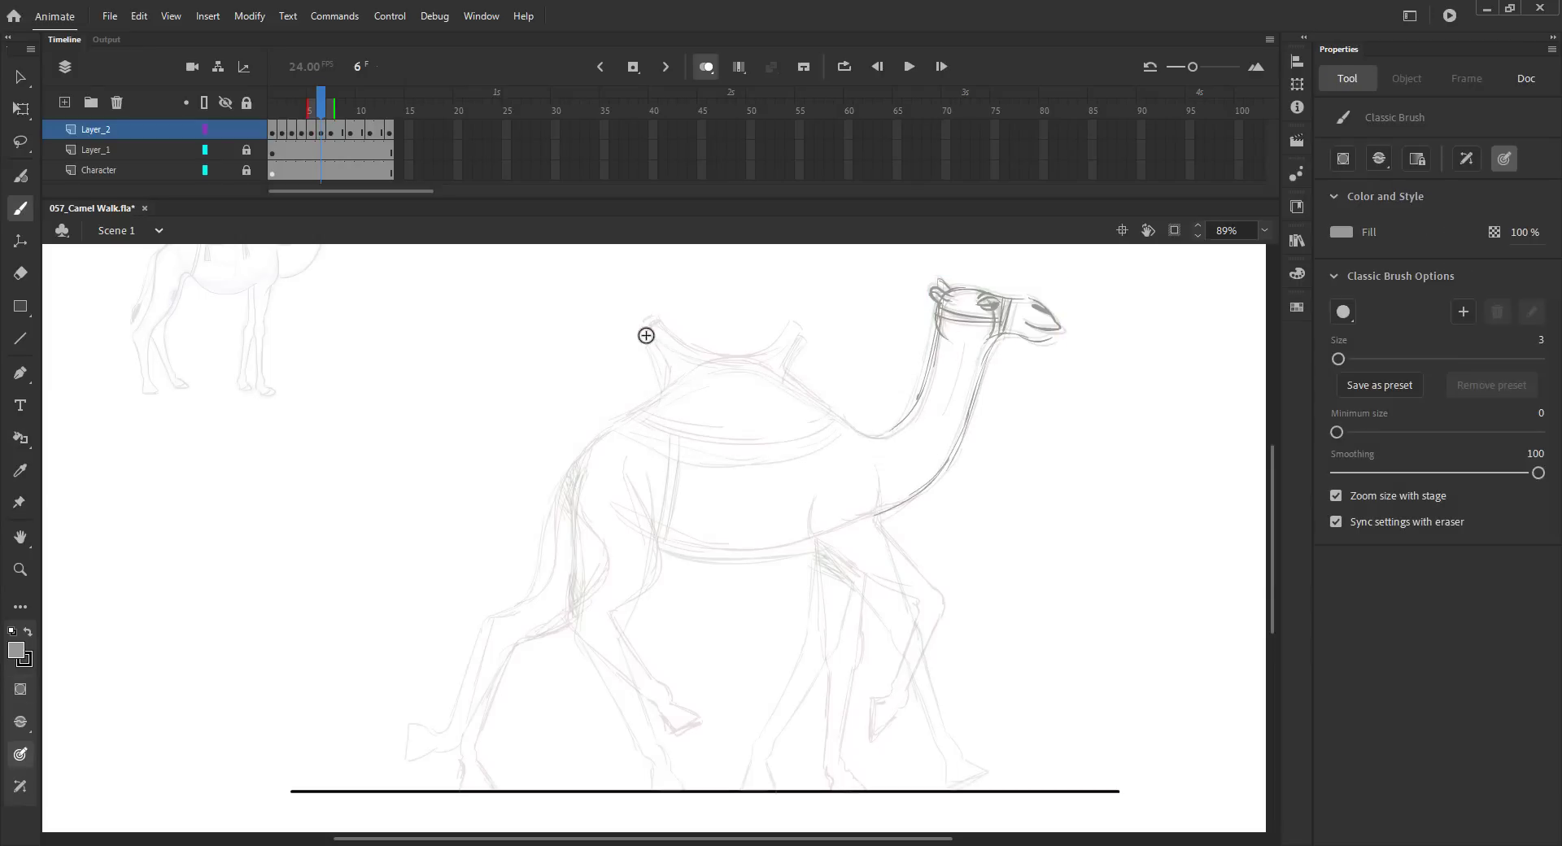
left_click_drag(794, 327, 788, 369)
mouse_move(693, 374)
left_mouse_down()
mouse_move(743, 364)
mouse_move(602, 430)
mouse_move(661, 512)
mouse_move(652, 537)
mouse_move(813, 543)
left_mouse_up()
left_click_drag(676, 440, 669, 503)
key("ctrl+s")
Flip through frames 5 to 7 to compare the body position before drawing frame 6's legs
key("comma")
key("period")
key("period")
key("comma")
key("comma")
key("period")
key("comma")
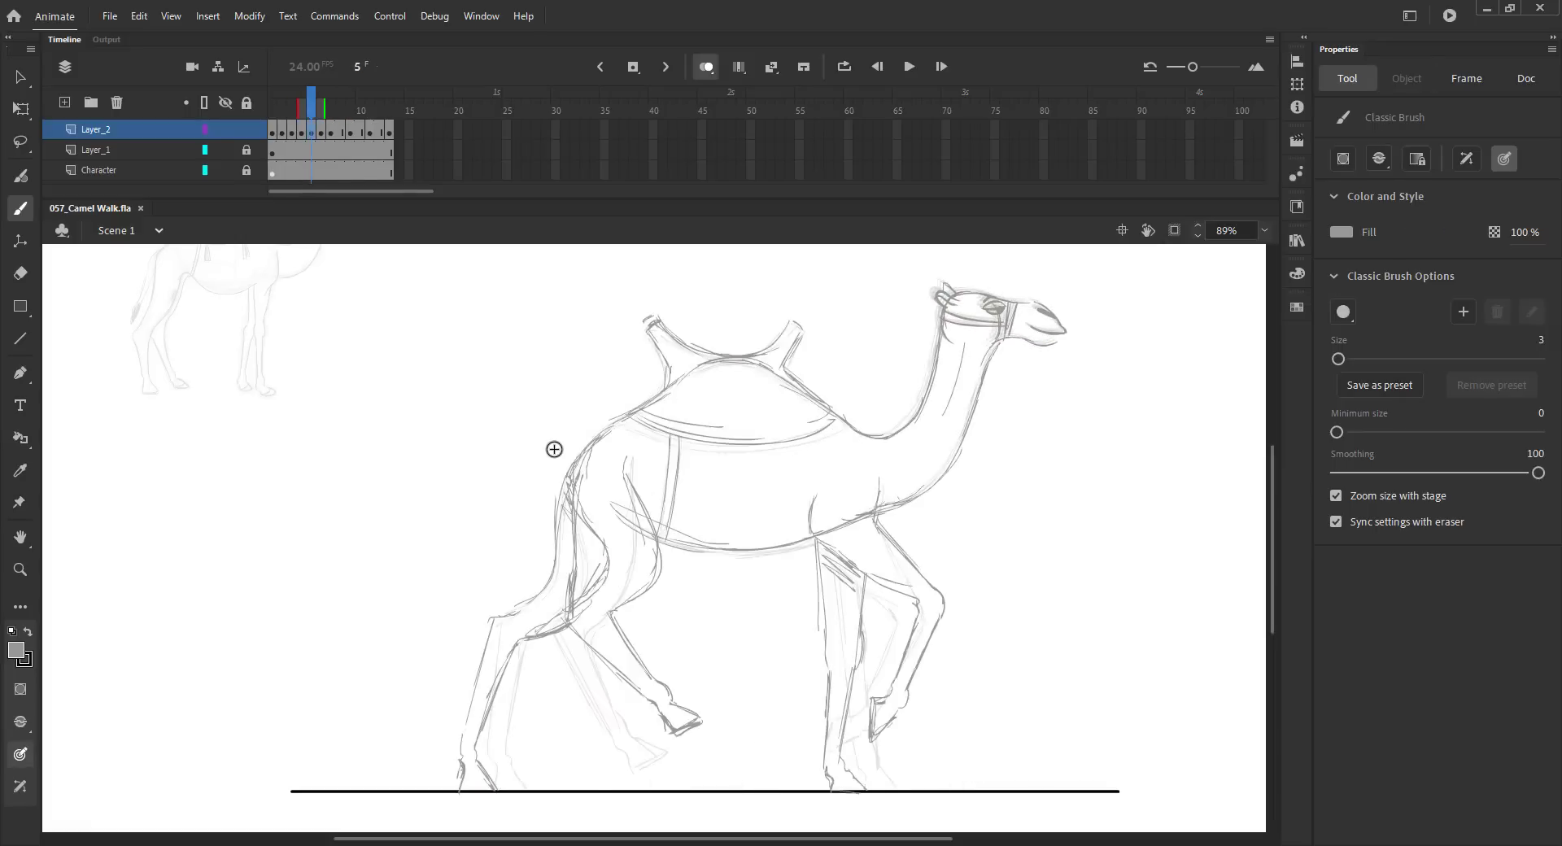
key("period")
Sketch frame 6's forward-swinging hind leg with its hoof just above the ground, checking it against frames 5 and 7
mouse_move(644, 476)
left_mouse_down()
mouse_move(631, 605)
mouse_move(669, 730)
left_mouse_up()
mouse_move(583, 489)
left_mouse_down()
mouse_move(575, 627)
mouse_move(687, 758)
left_mouse_up()
left_click_drag(652, 735, 657, 762)
key("comma")
key("period")
key("period")
key("comma")
left_click_drag(618, 609, 622, 638)
key("comma")
key("period")
key("period")
key("comma")
Sketch frame 6's front legs, one reaching forward off the ground and one planted on the ground line
left_click_drag(878, 476, 926, 605)
mouse_move(817, 503)
left_mouse_down()
mouse_move(826, 551)
mouse_move(910, 639)
mouse_move(926, 716)
mouse_move(905, 748)
mouse_move(922, 783)
left_mouse_up()
key("comma")
key("period")
left_click_drag(815, 525, 831, 667)
mouse_move(861, 580)
left_mouse_down()
mouse_move(842, 671)
mouse_move(802, 734)
left_mouse_up()
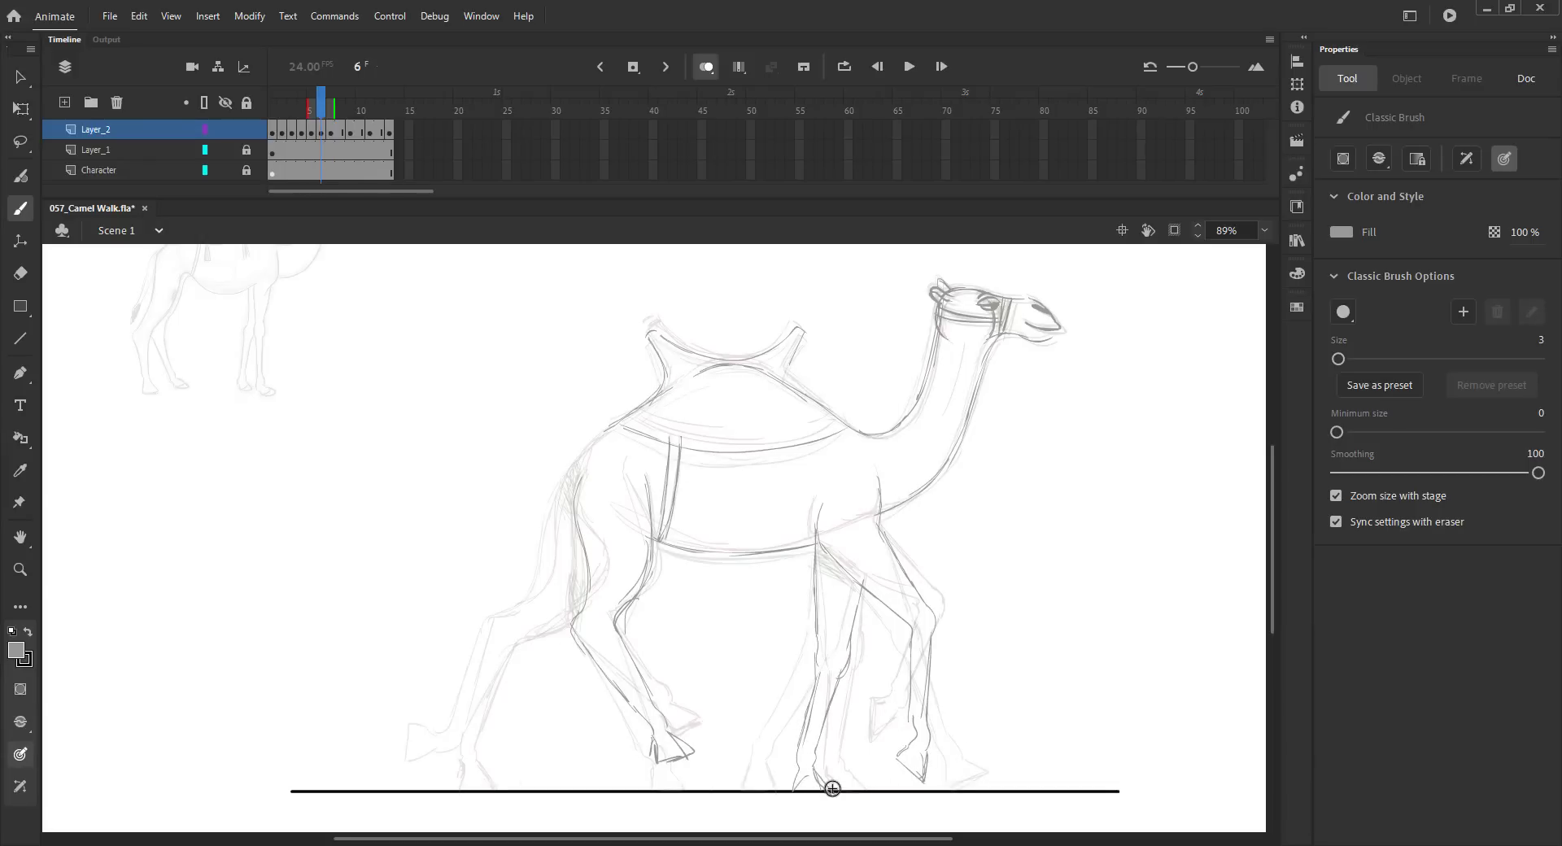
Sketch frame 6's trailing hind leg pushing off behind the body and compare it with the neighbouring frames
left_click_drag(575, 453, 558, 510)
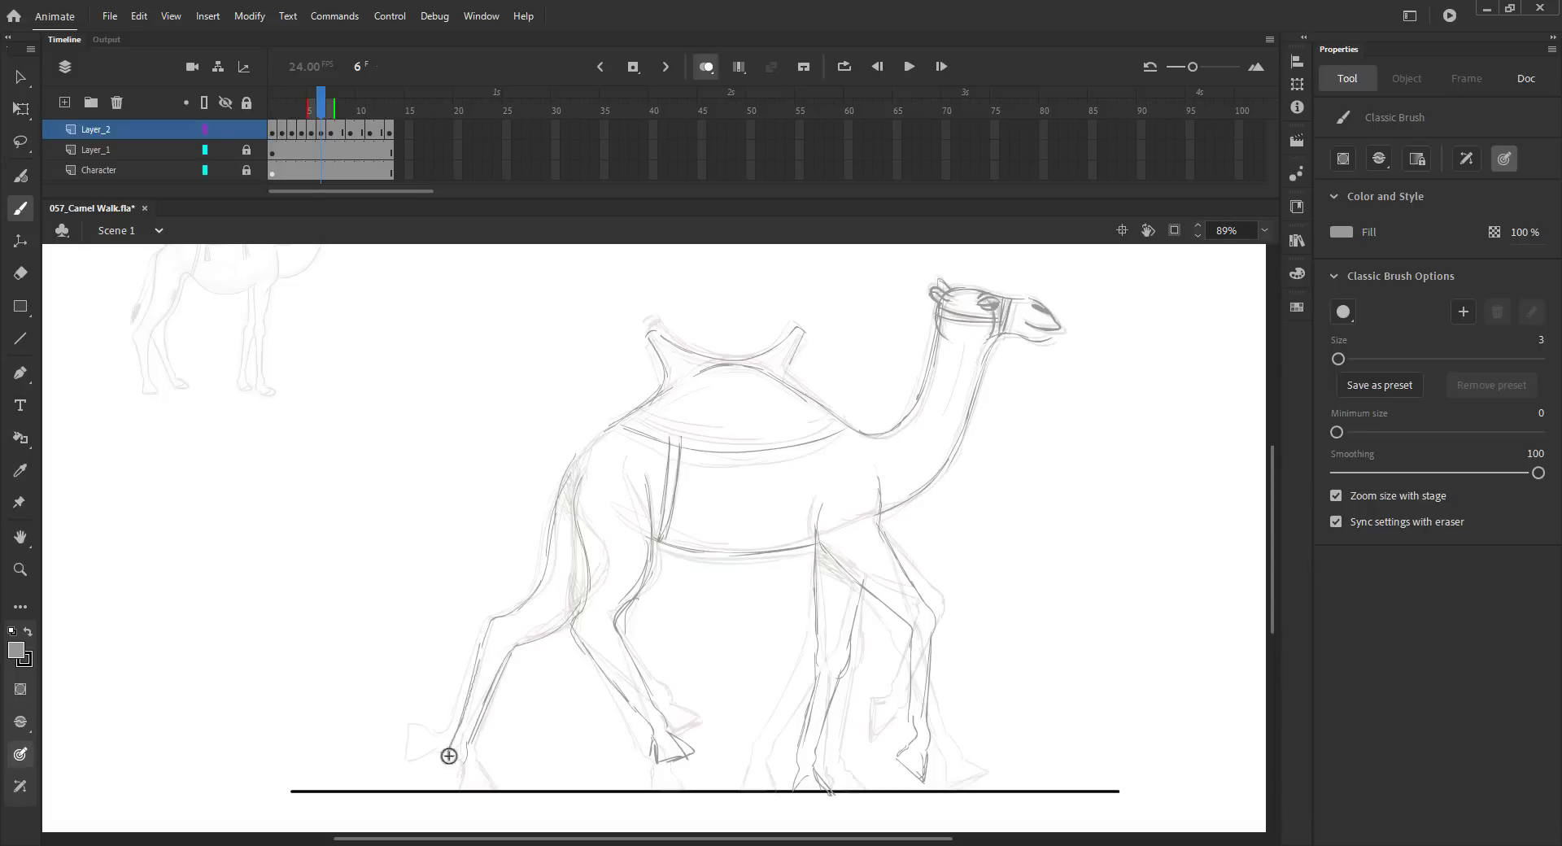
key("comma")
key("period")
key("period")
key("comma")
key("period")
Turn off onion skinning and play the walk cycle with the whole stage in view
key("ctrl+minus")
left_click(704, 71)
key("Return")
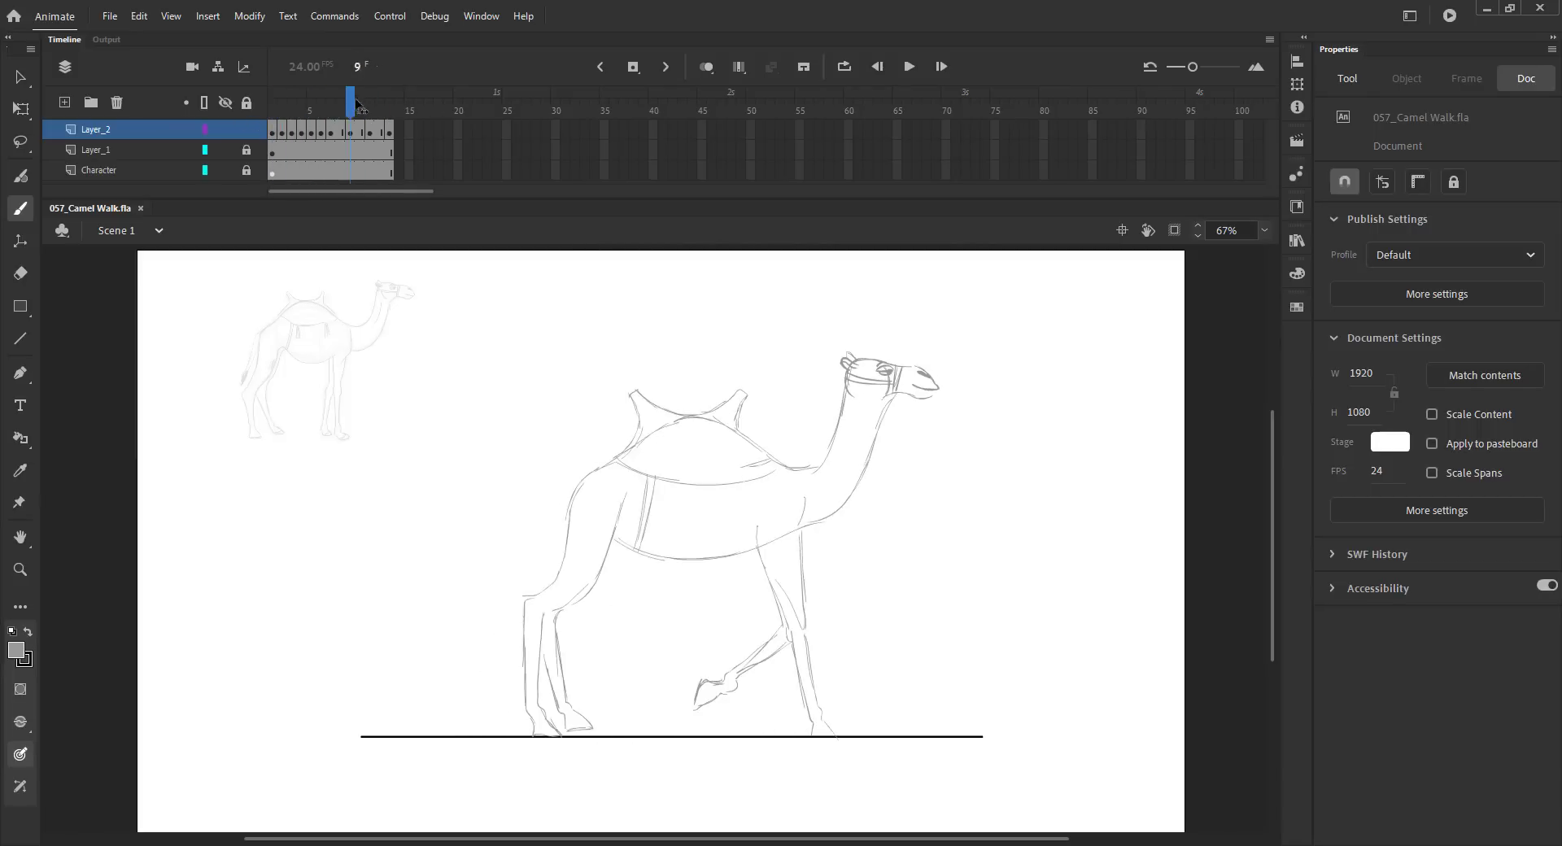
Try to copy a camel head drawing and paste it in place into a blank keyframe at frame 10
key("v")
left_click_drag(960, 417, 915, 358)
key("ctrl+s")
left_click_drag(341, 109, 292, 110)
key("F7")
left_click_drag(953, 422, 915, 357)
key("ctrl+c")
left_click(360, 110)
key("ctrl+shift+v")
Try to copy another head drawing and paste it in place into a blank keyframe at frame 12
left_click(311, 111)
key("ctrl+s")
left_click_drag(949, 438, 896, 349)
key("ctrl+c")
left_click(379, 113)
key("F7")
key("ctrl+shift+v")
key("ctrl+s")
Undo the pasted heads and the added blank keyframes on Layer_2
left_click_drag(379, 113, 350, 130)
key("ctrl+z")
key("ctrl+z")
key("ctrl+z")
key("ctrl+z")
key("ctrl+z")
key("ctrl+z")
key("ctrl+z")
key("ctrl+z")
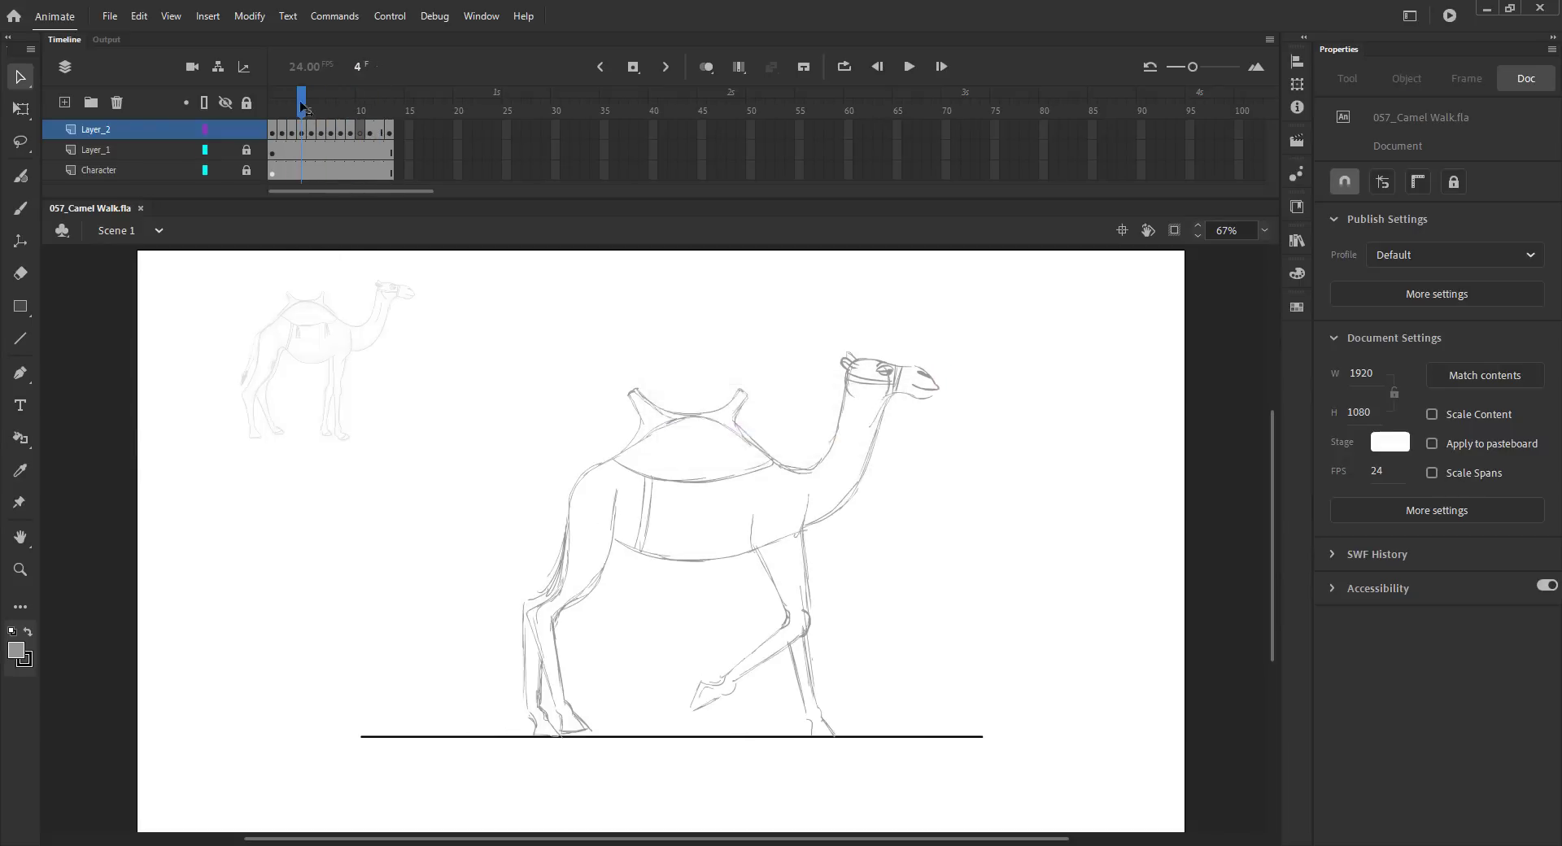
key("ctrl+z")
Copy the head from frame 2, paste it in place into a blank keyframe at frame 8, and turn on onion skinning
mouse_move(303, 101)
left_mouse_down()
mouse_move(321, 104)
mouse_move(282, 104)
left_mouse_up()
left_click_drag(952, 441, 897, 340)
left_click(340, 111)
key("F7")
key("ctrl+shift+v")
left_click(706, 68)
key("ctrl+s")
Sketch frame 8's neck, saddle and hump outline with the brush, midway between the onion-skinned neighbouring poses
key("z")
left_click_drag(538, 368, 943, 737)
left_click_drag(826, 481, 883, 538)
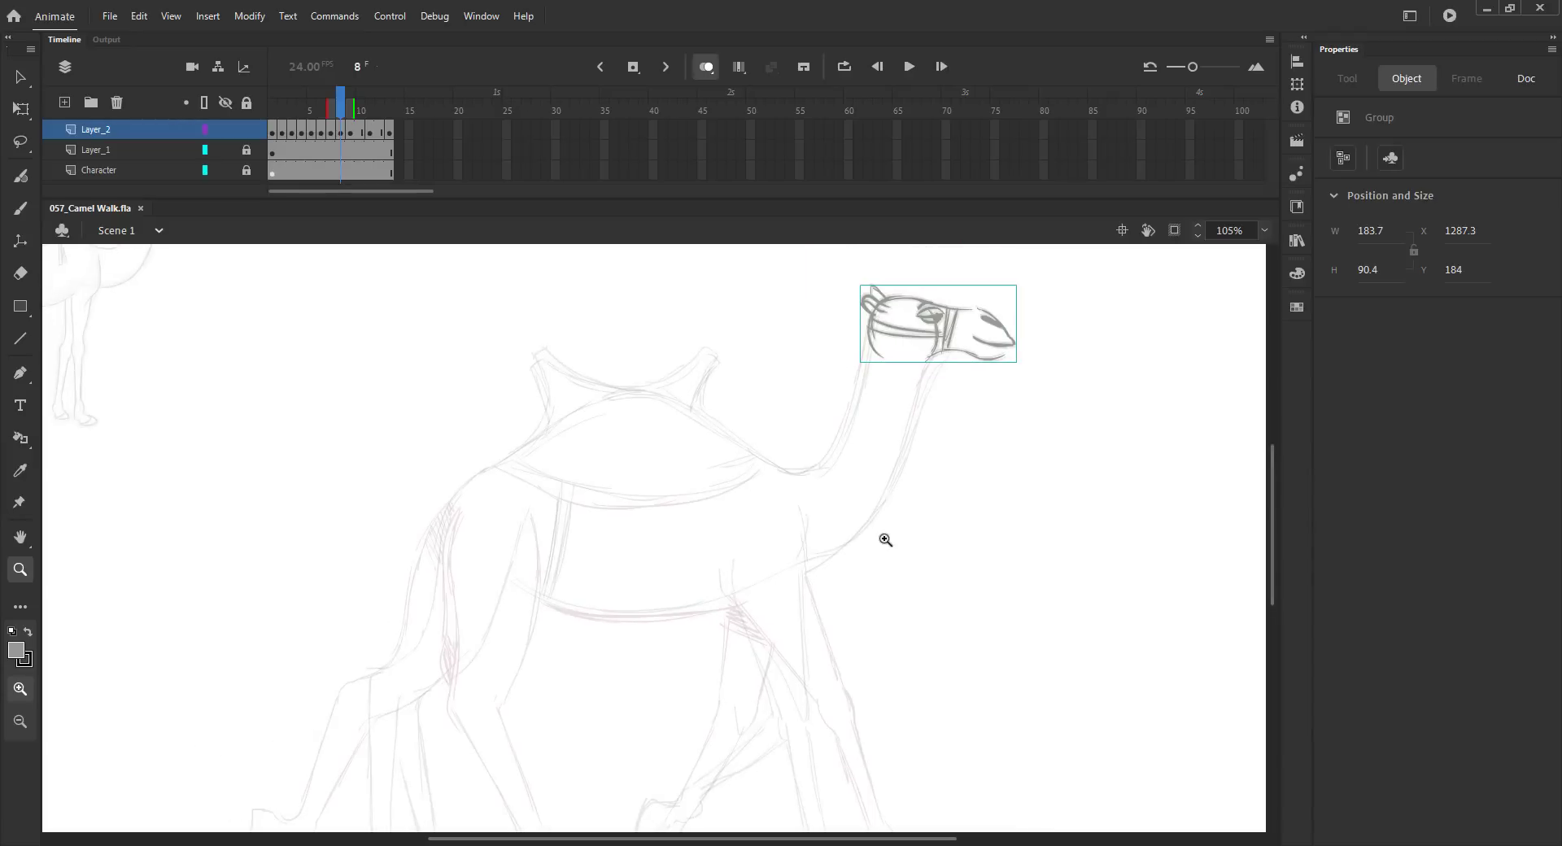
key("b")
left_click_drag(874, 310, 837, 449)
left_click_drag(864, 361, 787, 448)
left_click_drag(886, 496, 801, 567)
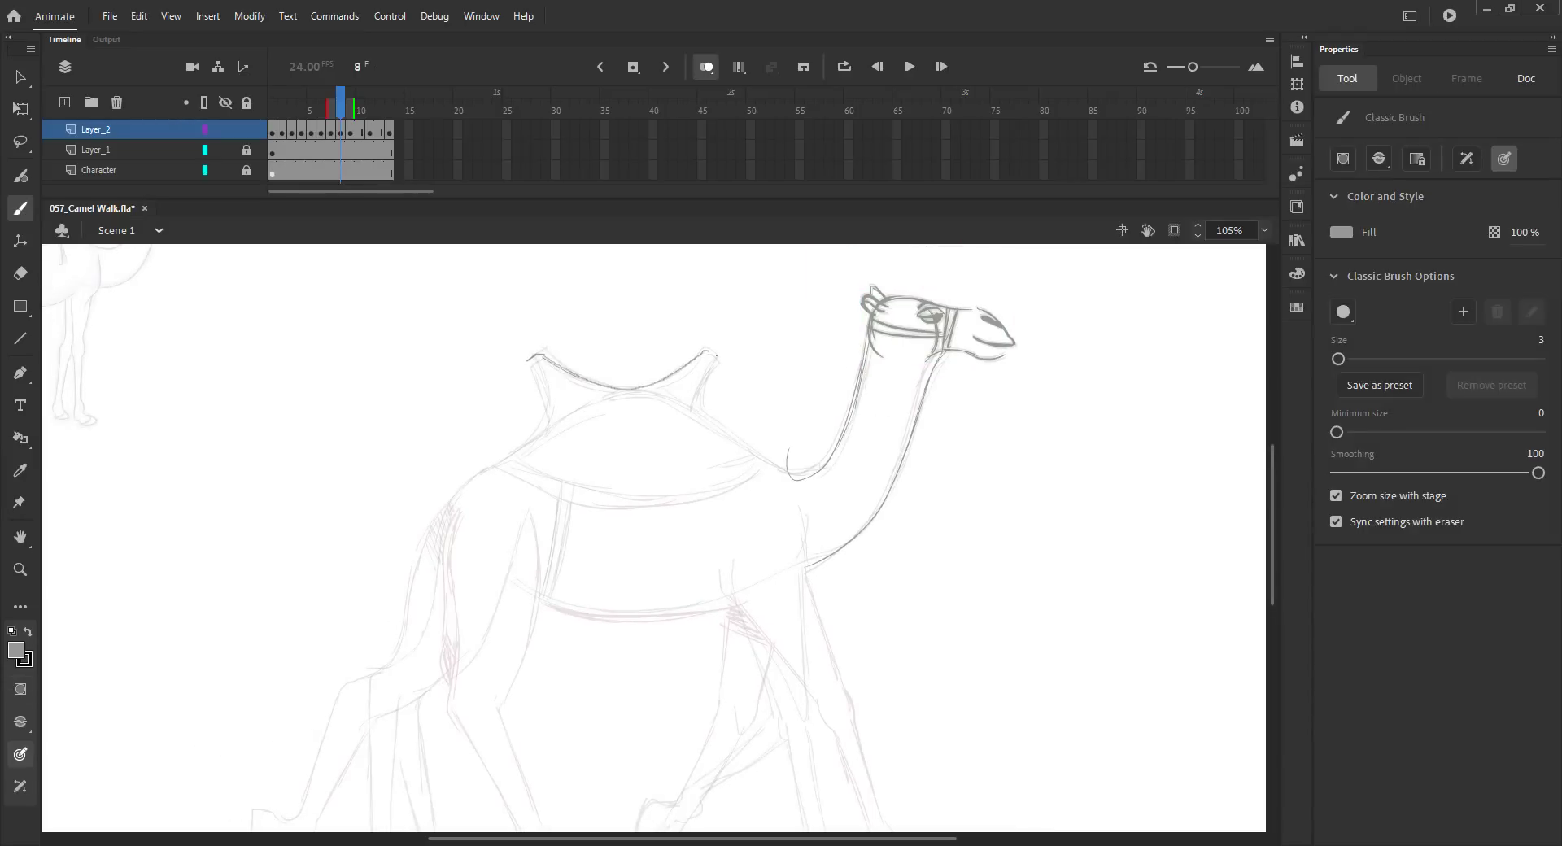
left_click_drag(722, 429, 813, 476)
left_click_drag(542, 412, 506, 454)
left_click_drag(499, 462, 579, 492)
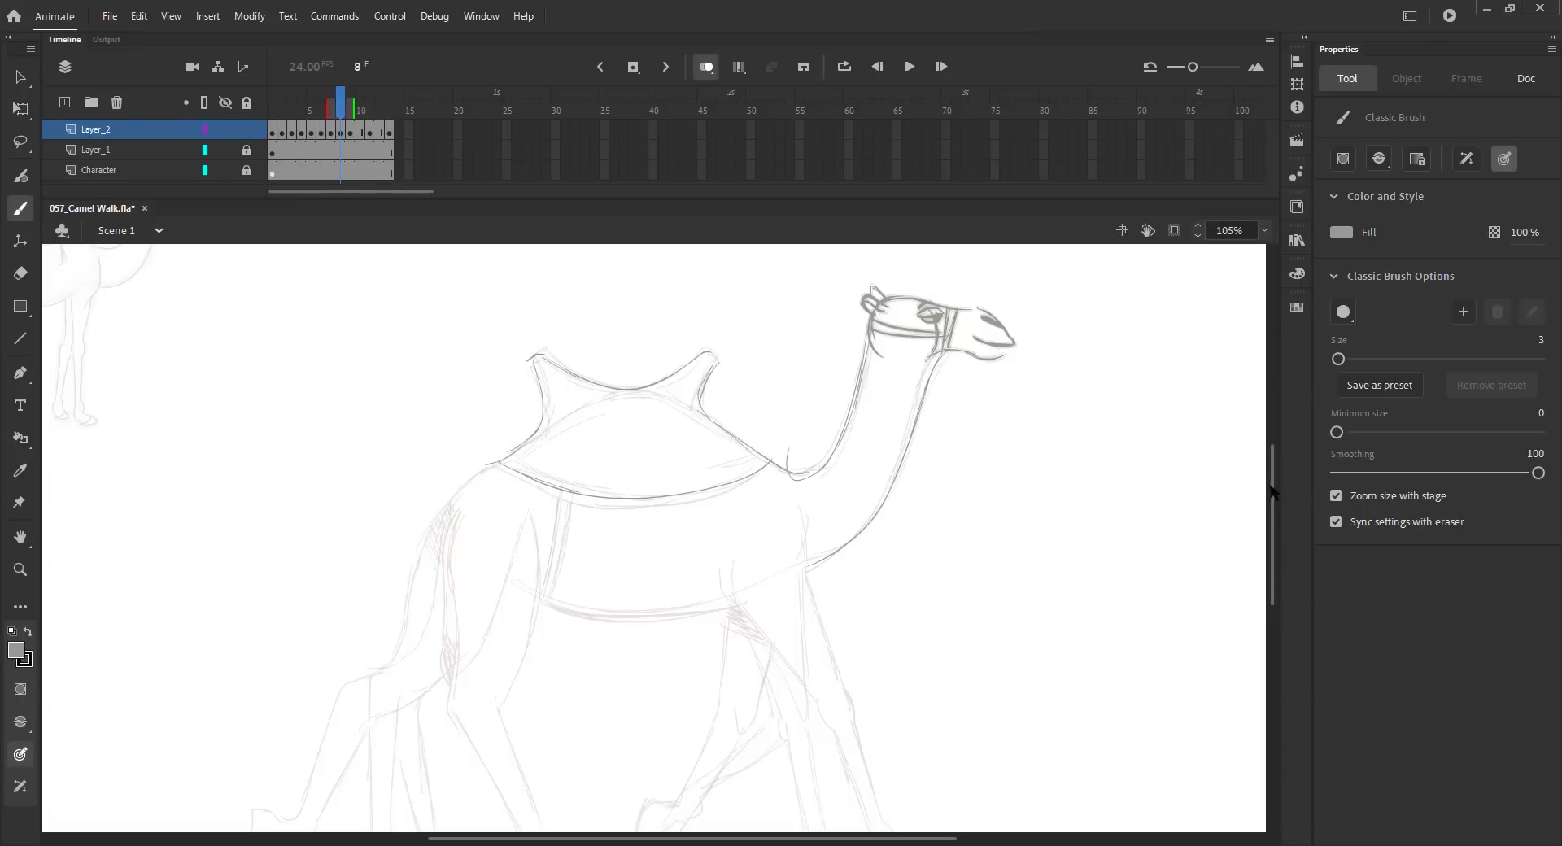
Sketch frame 8's belly line and the forward front leg down to the ground line, checking against frames 7 and 9
left_click_drag(1270, 485, 1270, 506)
key("comma")
key("period")
key("period")
key("comma")
left_click_drag(616, 453, 622, 420)
key("comma")
key("period")
key("period")
key("comma")
left_click_drag(810, 436, 832, 568)
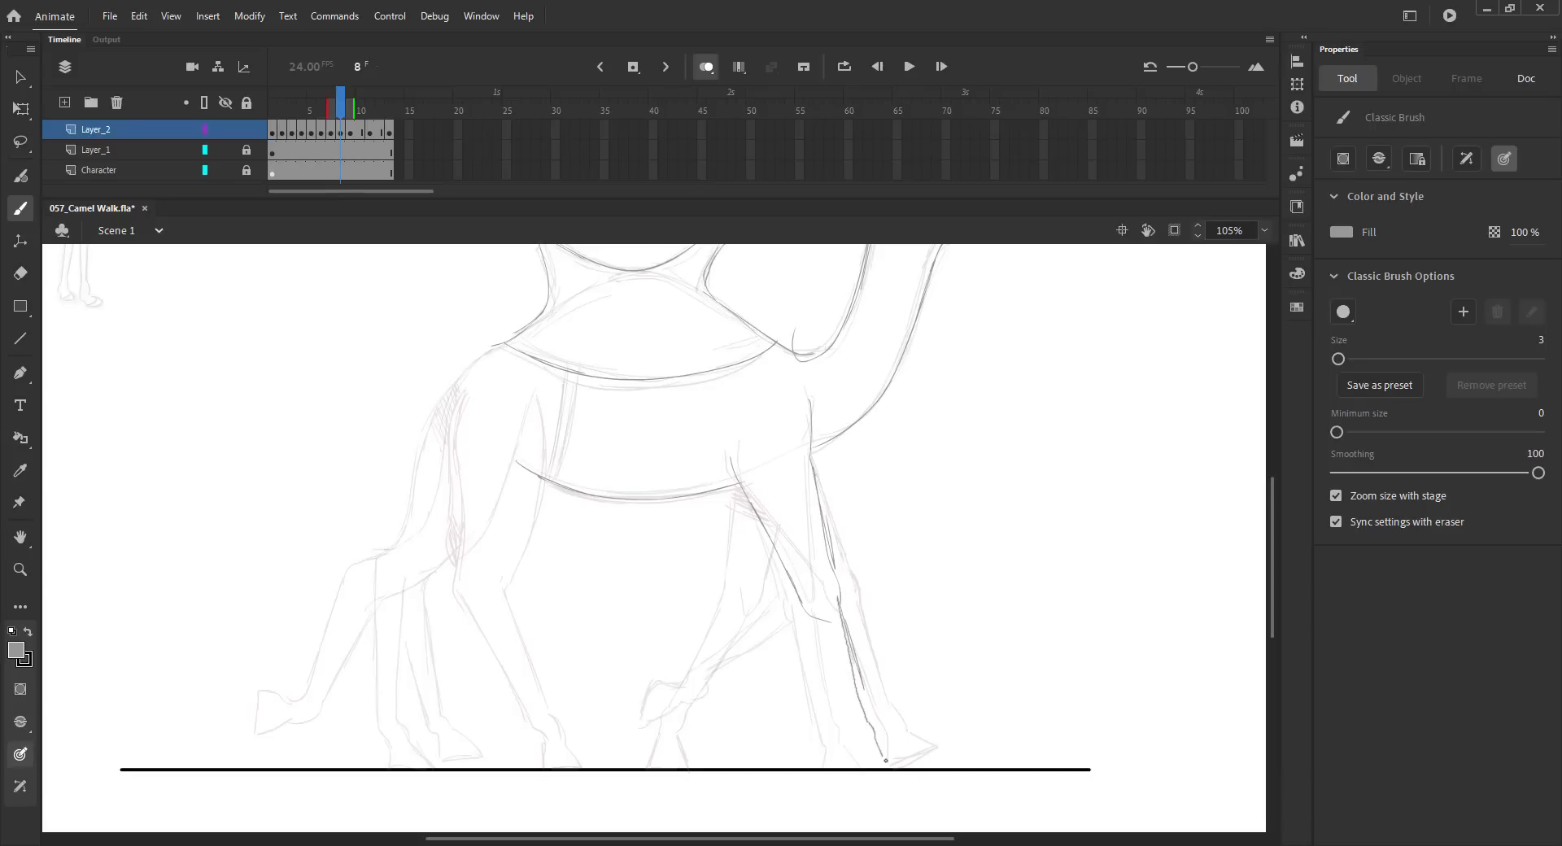
Sketch frame 8's other front leg bent back with its hoof off the ground, comparing it with the neighbouring frames
key("comma")
key("period")
key("period")
key("comma")
left_click_drag(738, 469, 750, 557)
left_click_drag(748, 617, 647, 722)
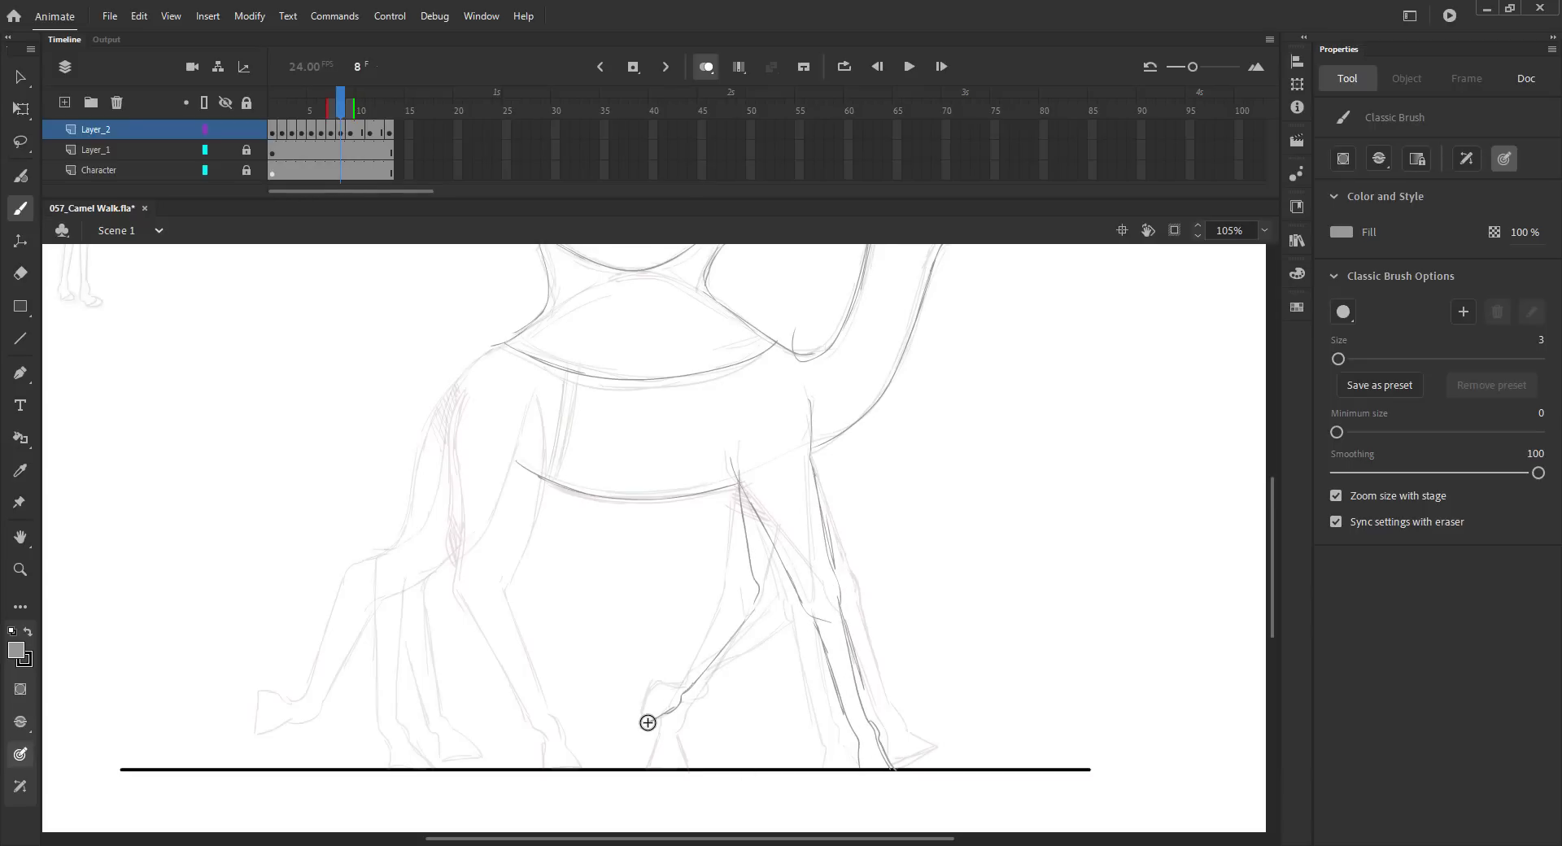
left_click_drag(793, 601, 716, 699)
key("comma")
key("period")
key("period")
key("comma")
key("comma")
key("period")
key("period")
key("comma")
Sketch frame 8's thigh and planted hind leg down to the ground line, checking the motion against frames 7 and 9
left_click_drag(539, 393, 510, 501)
left_click_drag(535, 402, 488, 553)
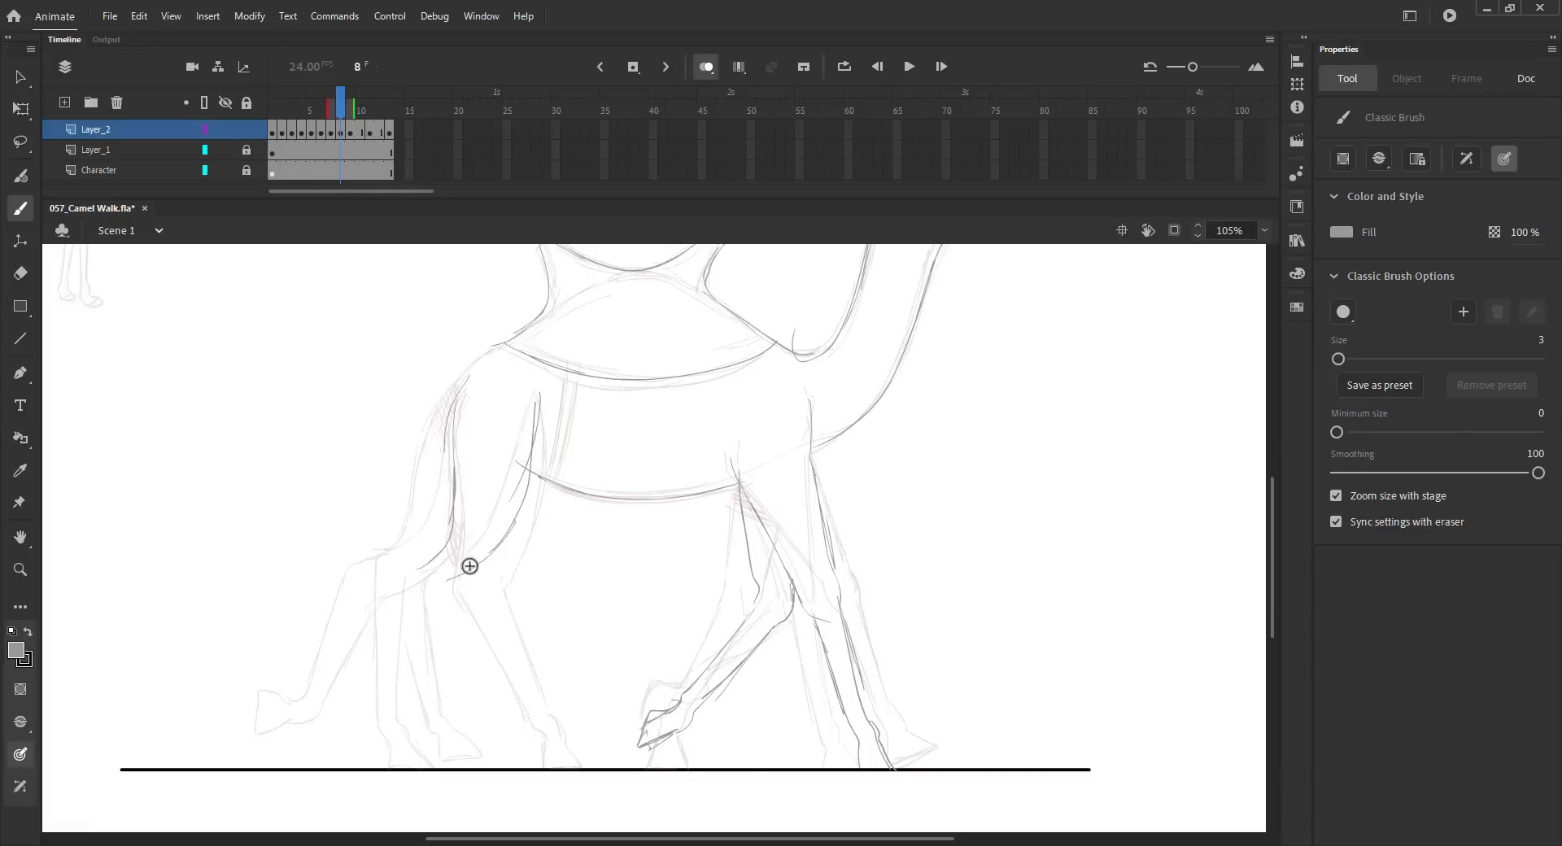
left_click_drag(454, 604, 482, 742)
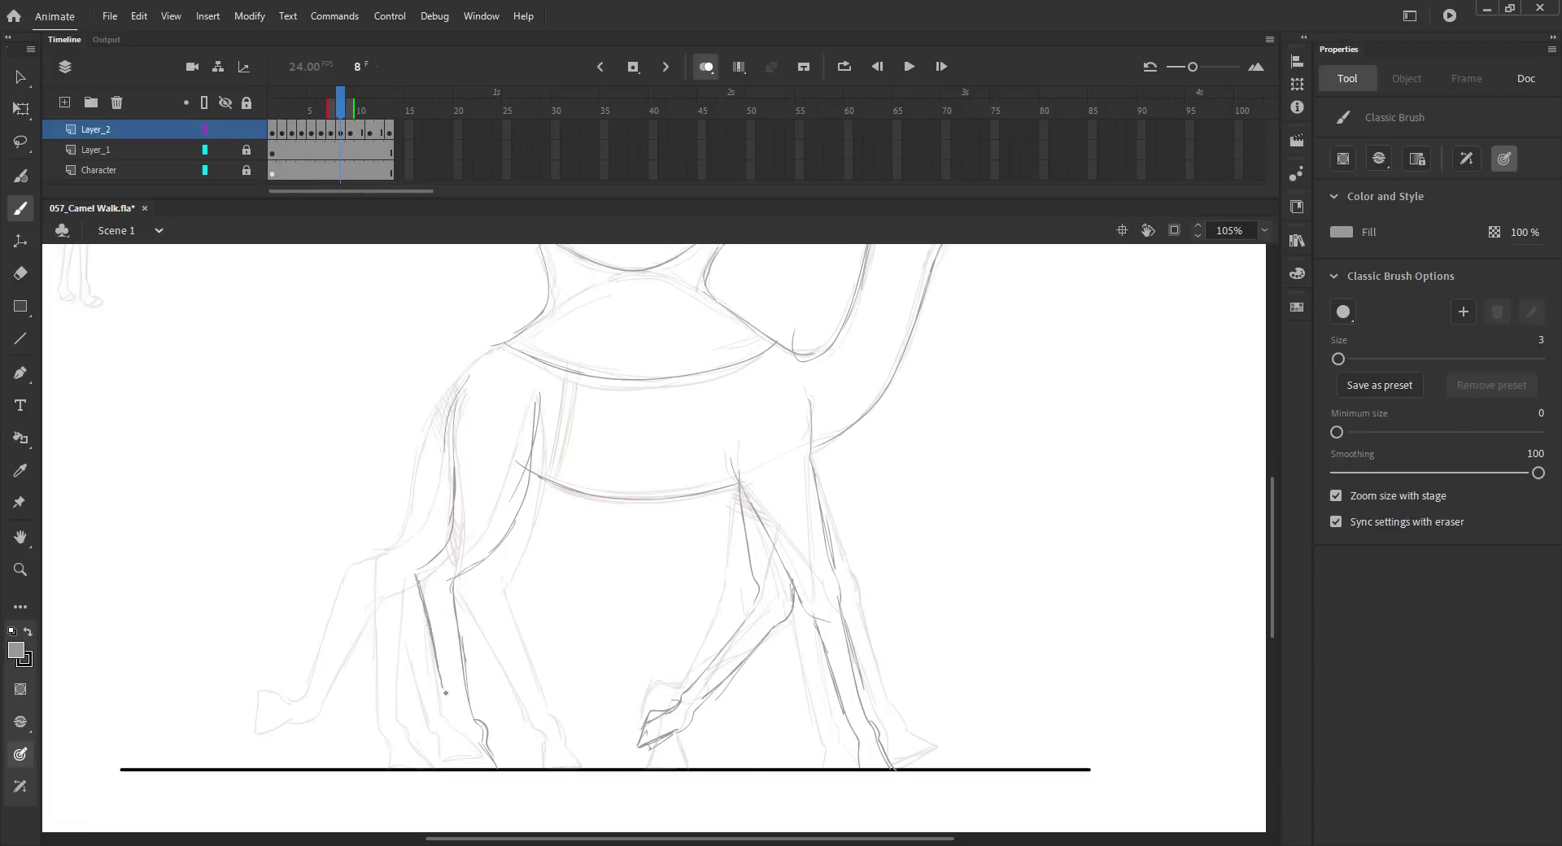
left_click_drag(504, 767, 482, 737)
key("comma")
key("period")
key("period")
key("comma")
key("comma")
key("period")
key("period")
key("comma")
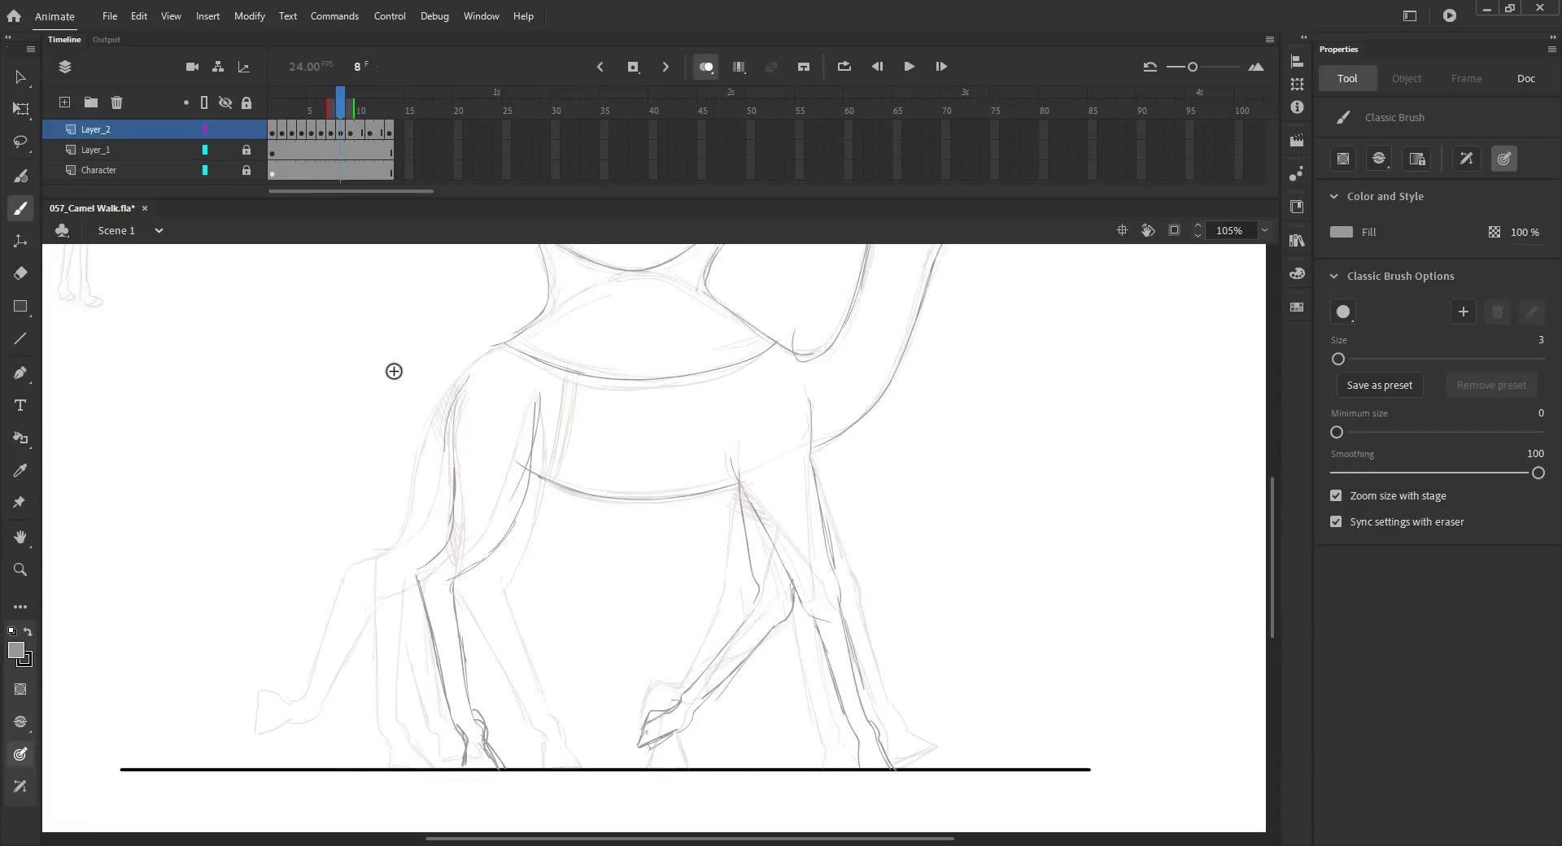
Sketch frame 8's second hind leg behind the planted one and flip through the neighbouring frames to check it
mouse_move(418, 545)
left_mouse_down()
mouse_move(392, 666)
mouse_move(444, 758)
left_mouse_up()
key("comma")
key("period")
key("period")
key("comma")
key("comma")
key("period")
key("period")
key("comma")
Save the file, turn off onion skinning, and insert a blank keyframe at frame 10 with a copied head
key("period")
key("ctrl+2")
key("ctrl+s")
left_click(706, 68)
mouse_move(352, 107)
left_mouse_down()
mouse_move(321, 109)
mouse_move(379, 111)
mouse_move(309, 121)
mouse_move(379, 112)
mouse_move(271, 107)
mouse_move(365, 109)
mouse_move(283, 109)
mouse_move(301, 113)
left_mouse_up()
key("F7")
key(".")
key(".")
key("v")
left_click(925, 387)
key("ctrl+shift+v")
key("ctrl+s")
Replace frame 10's head with the one copied in place from frame 4, and turn on onion skinning
left_click_drag(944, 435, 790, 259)
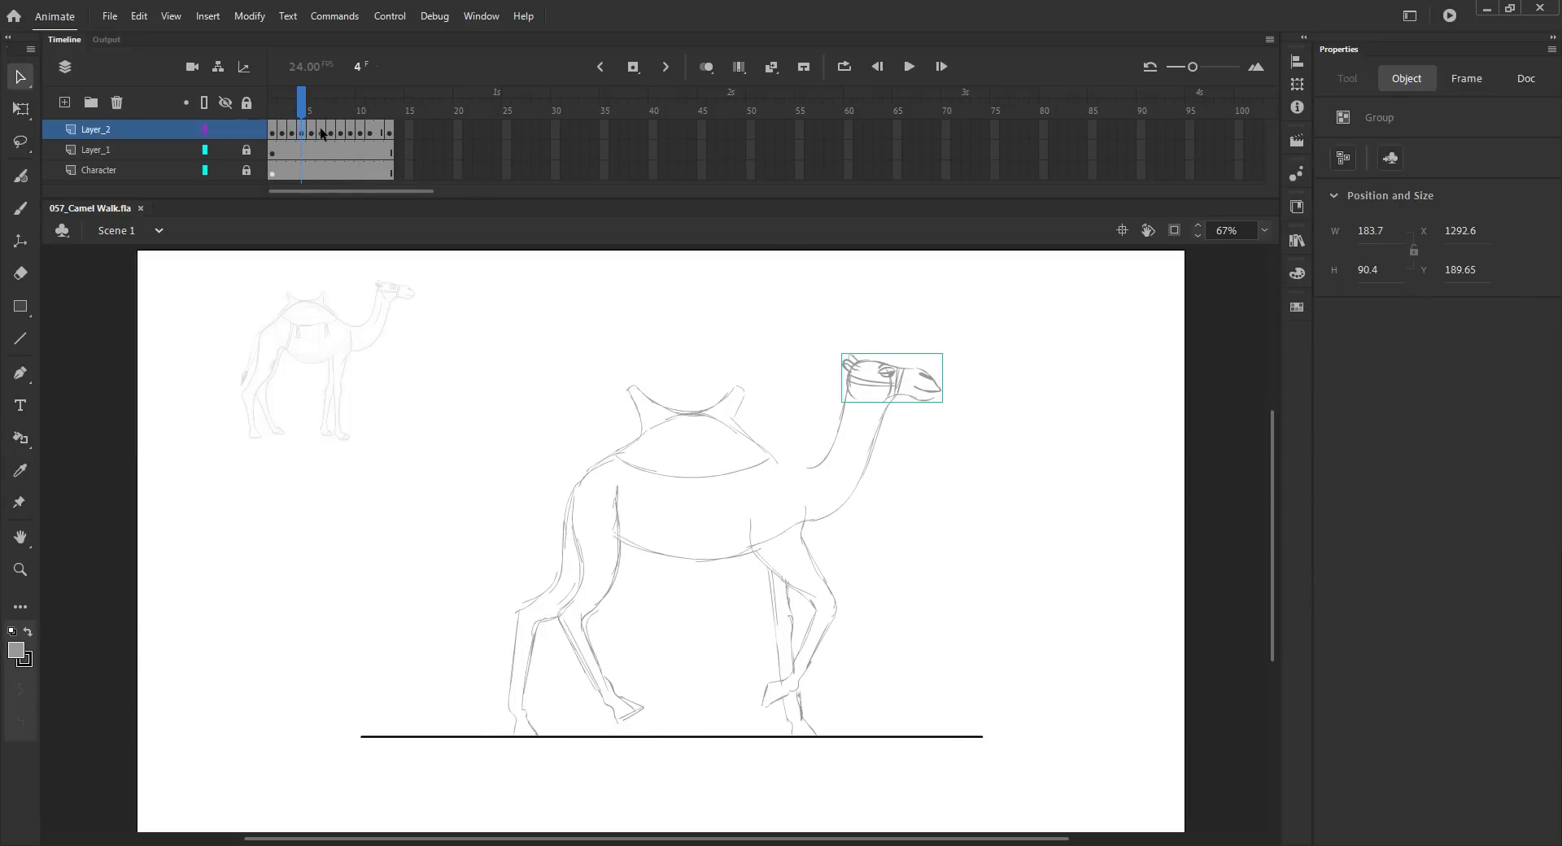
left_click(359, 112)
left_click_drag(955, 433, 851, 298)
key("Delete")
key("ctrl+shift+v")
key("ctrl+s")
key("ctrl+shift+a")
left_click(706, 67)
key("z")
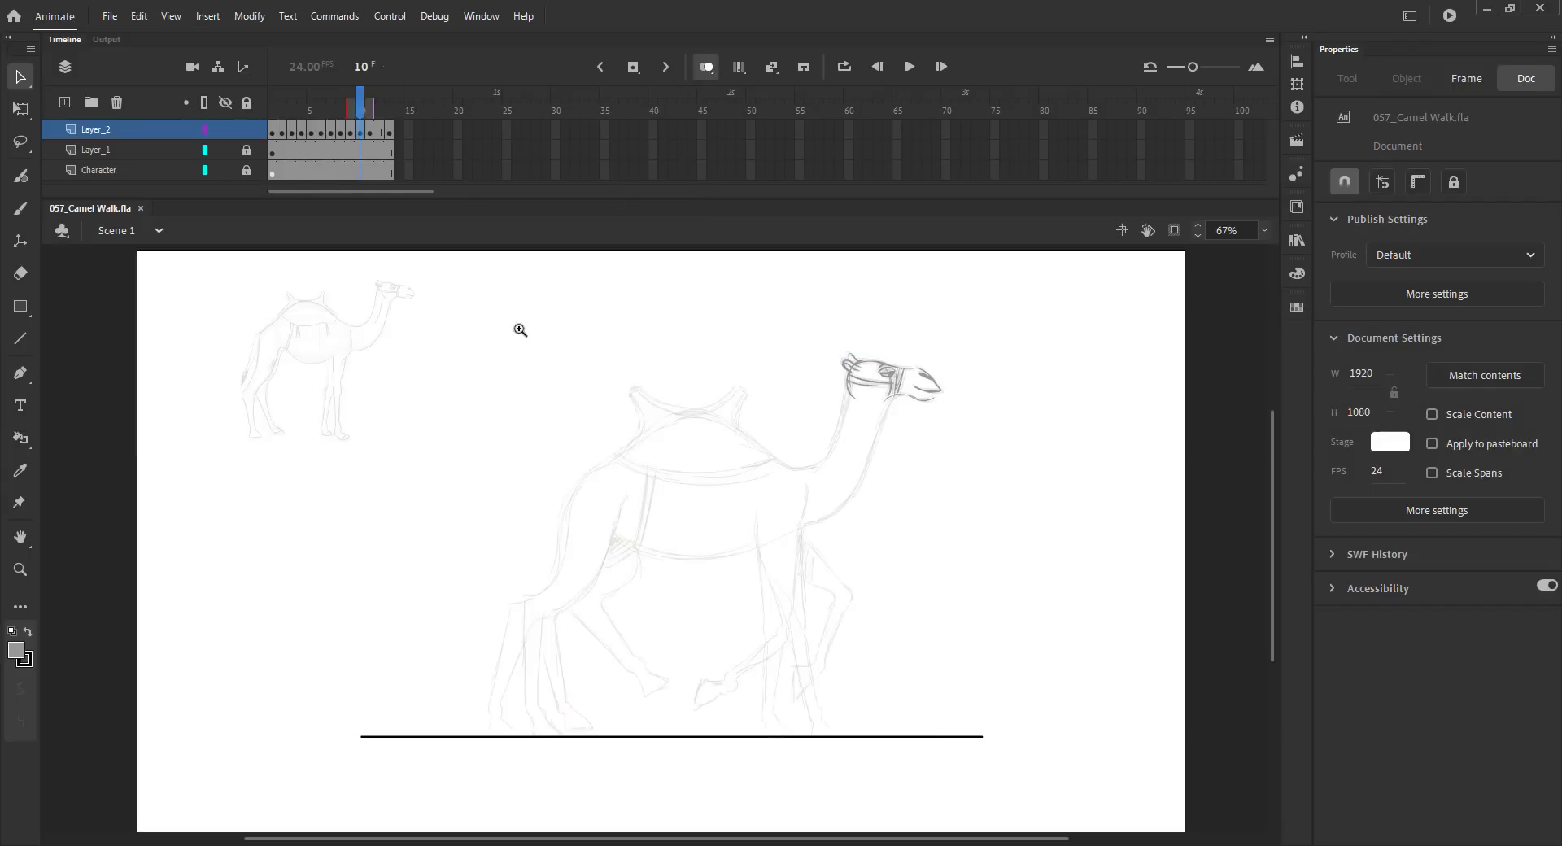
Sketch frame 10's neck, saddle and hump outline between the onion-skinned neighbouring poses
left_click_drag(517, 329, 977, 756)
key("b")
left_click_drag(919, 363, 867, 489)
mouse_move(893, 427)
left_mouse_down()
mouse_move(820, 537)
mouse_move(786, 536)
left_mouse_up()
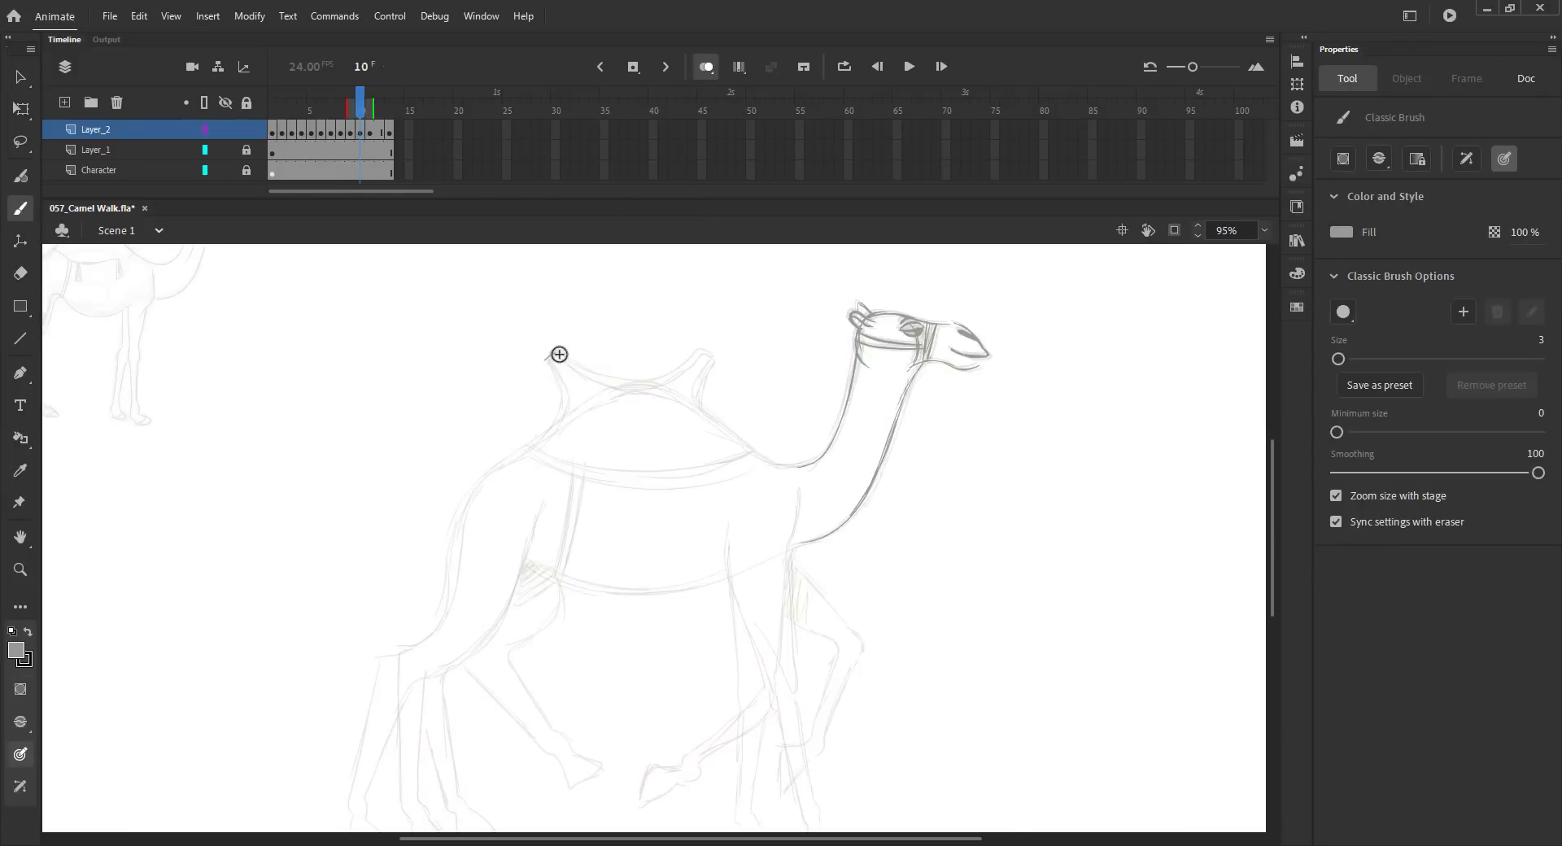
left_click_drag(700, 404, 740, 448)
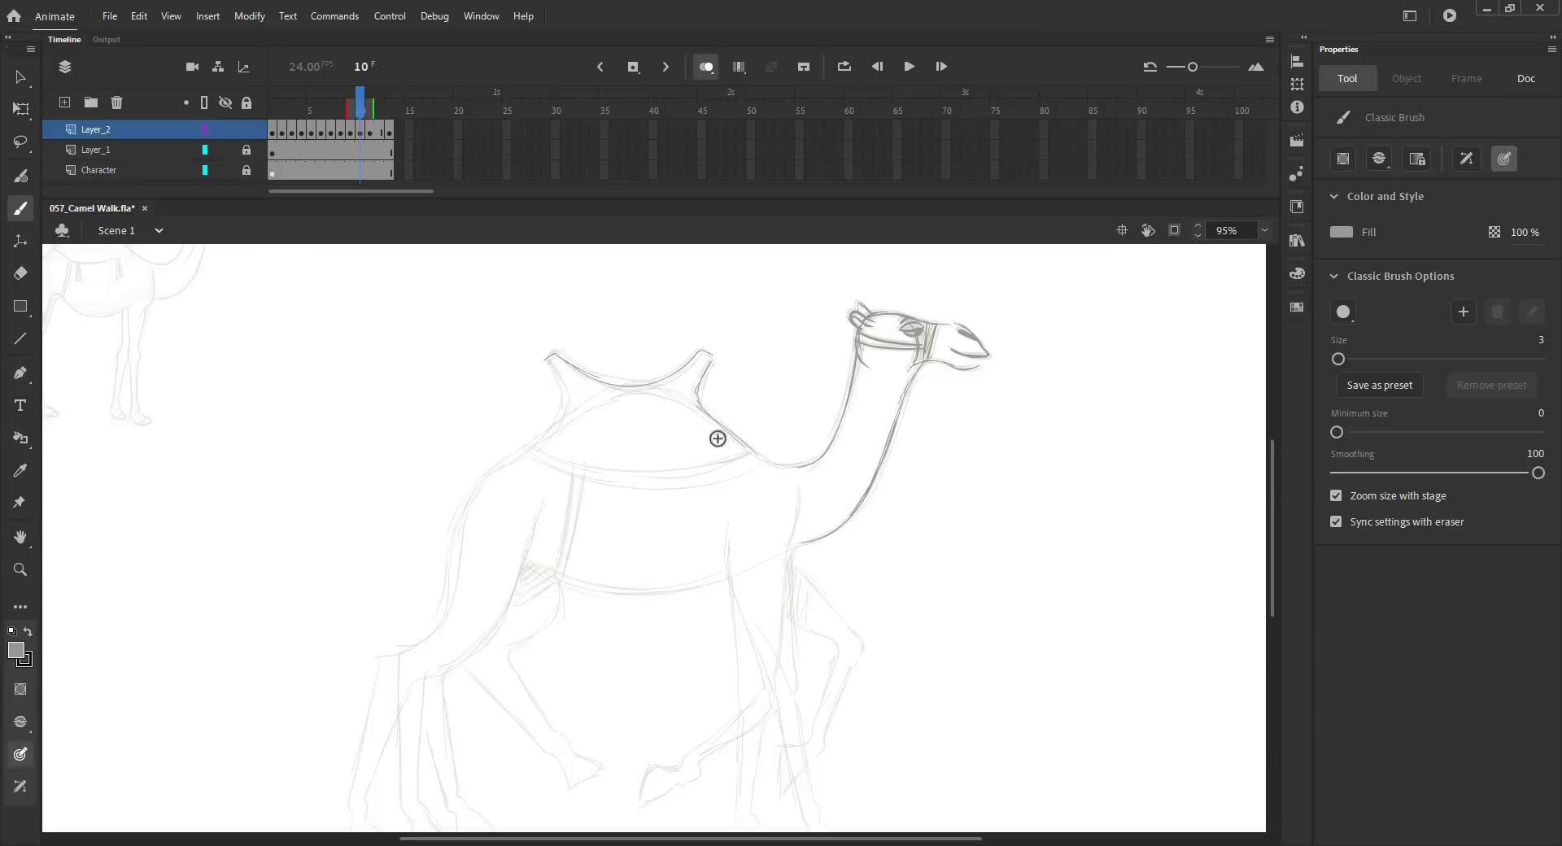
mouse_move(550, 364)
left_mouse_down()
mouse_move(569, 415)
mouse_move(618, 393)
left_mouse_up()
left_click_drag(549, 425, 505, 467)
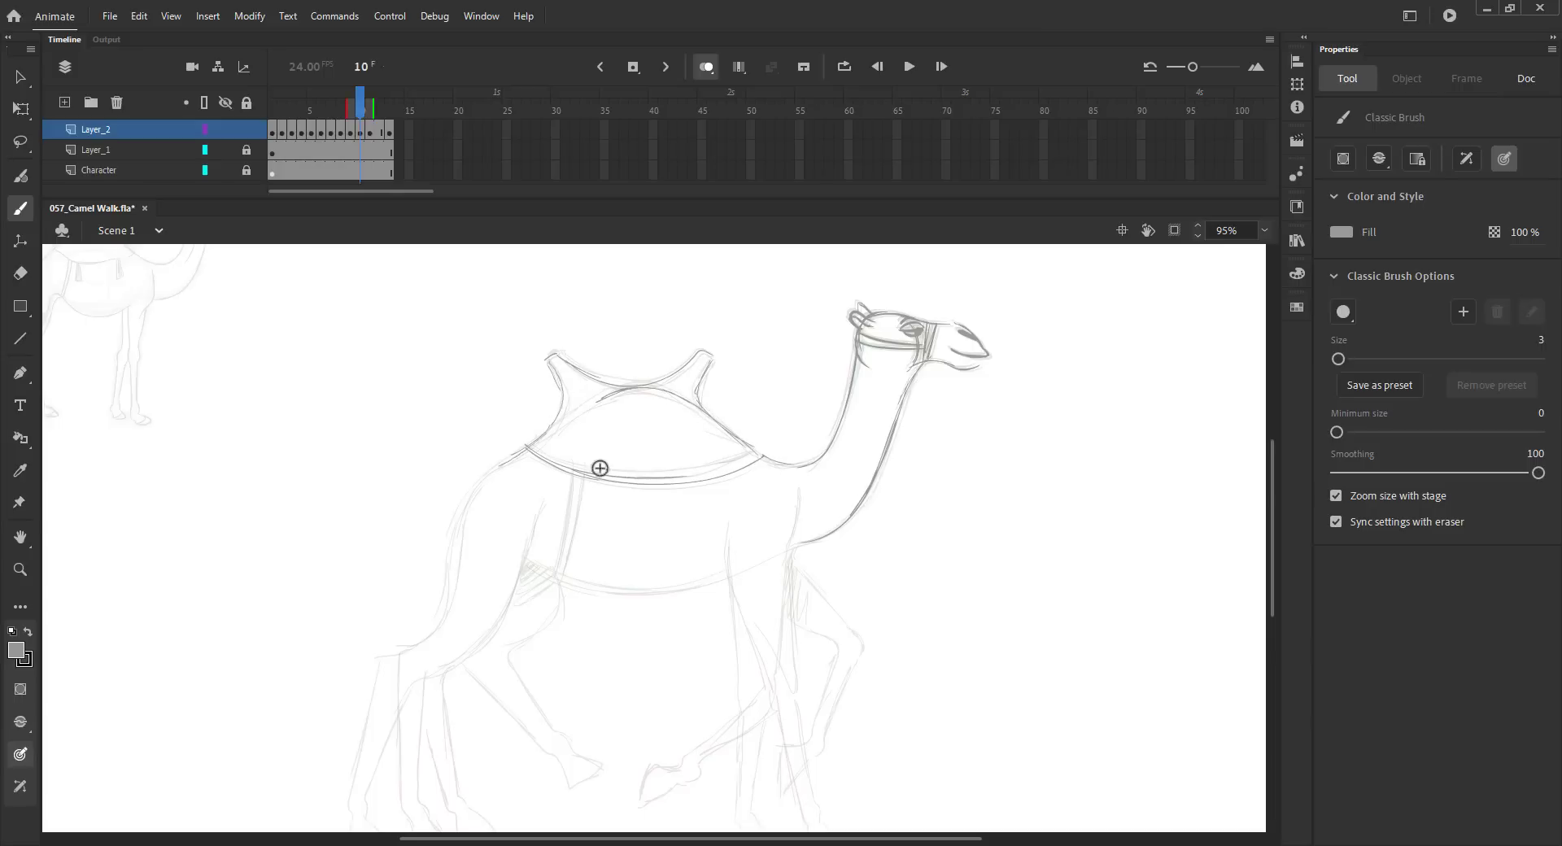
Sketch frame 10's rump, thigh and planted hind leg down to the ground line
left_click_drag(1271, 469, 1270, 483)
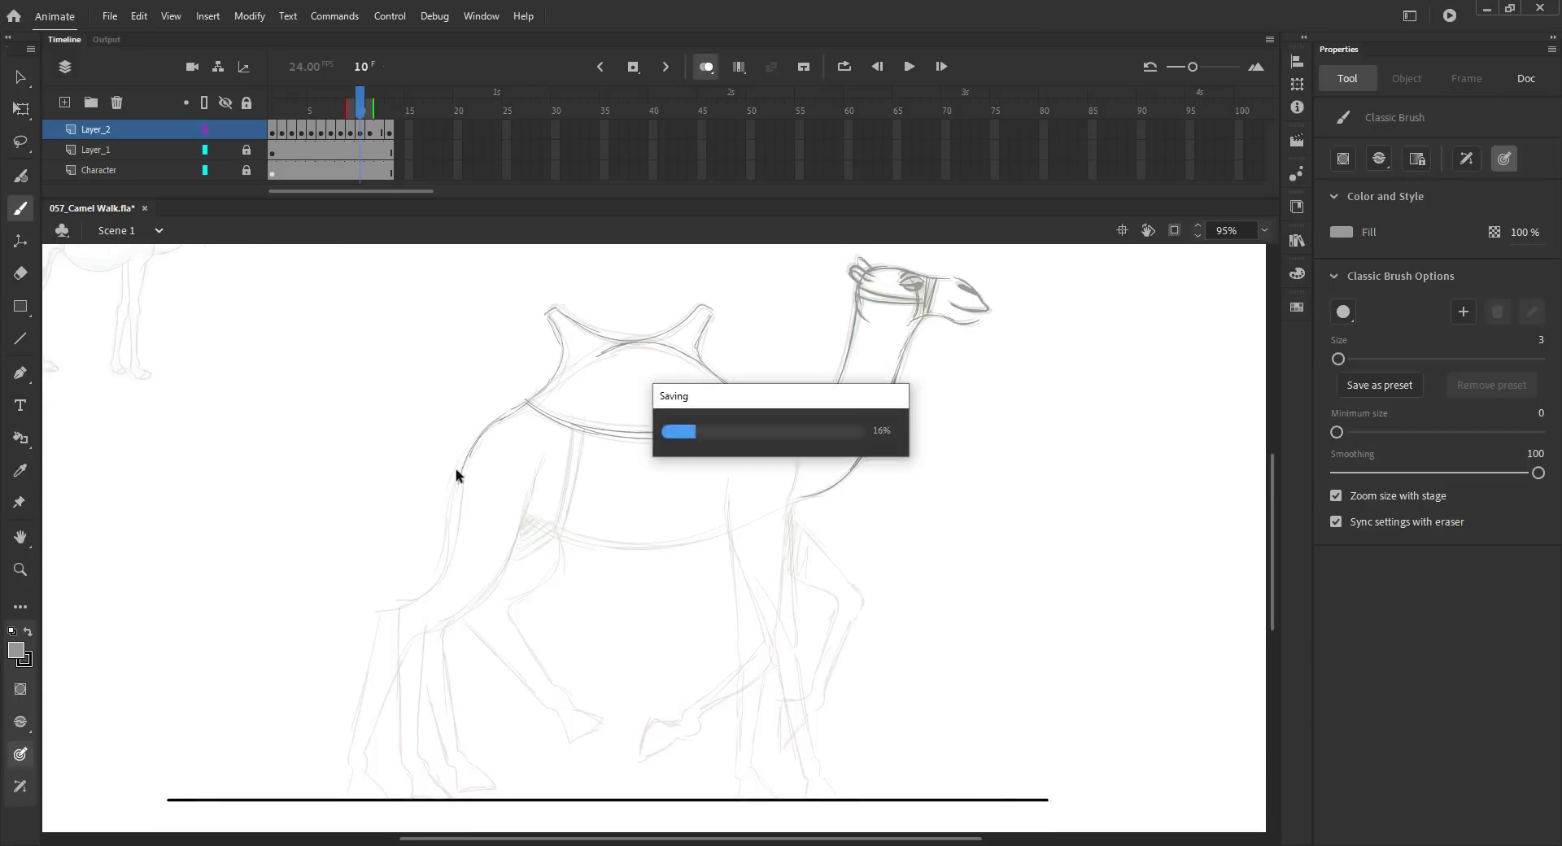
left_click_drag(546, 454, 529, 498)
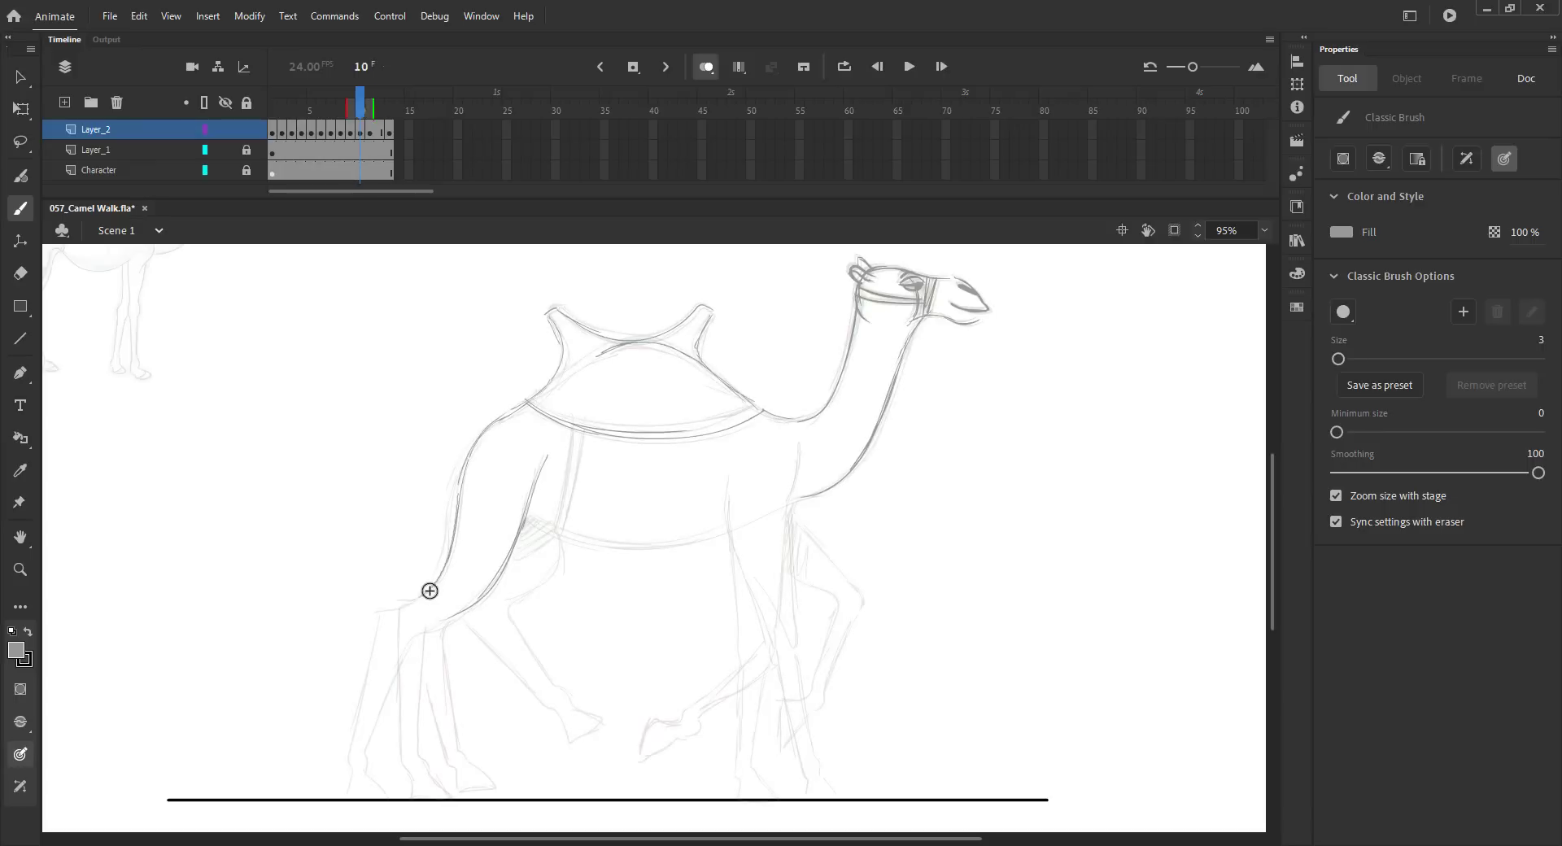
left_click_drag(390, 613, 377, 689)
mouse_move(392, 719)
left_mouse_down()
mouse_move(417, 643)
mouse_move(370, 755)
left_mouse_up()
left_click_drag(392, 625, 374, 755)
mouse_move(374, 755)
left_mouse_down()
mouse_move(379, 786)
mouse_move(410, 794)
left_mouse_up()
key("comma")
key("period")
Sketch frame 10's other hind leg swinging forward with its hoof lifted above the ground line
left_click_drag(542, 525, 508, 601)
left_click_drag(542, 530, 472, 612)
left_click_drag(528, 569, 482, 626)
mouse_move(487, 615)
left_mouse_down()
mouse_move(518, 719)
mouse_move(491, 699)
left_mouse_up()
mouse_move(457, 623)
left_mouse_down()
mouse_move(506, 725)
mouse_move(559, 749)
left_mouse_up()
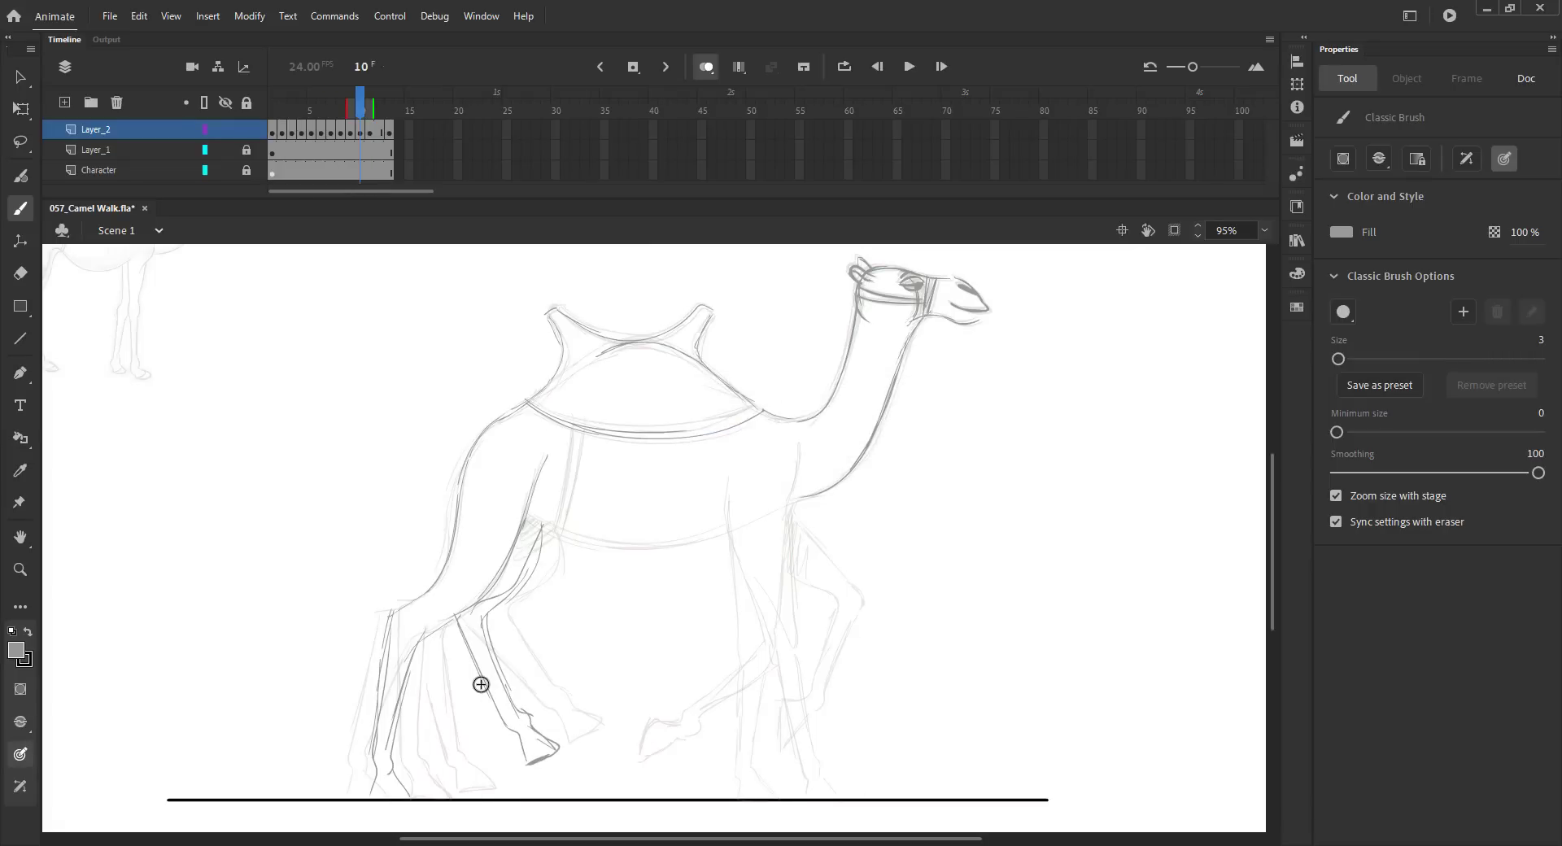
Sketch frame 10's front legs, one planted and one bent off the ground, and compare them with frames 9 and 11
left_click_drag(797, 455, 780, 662)
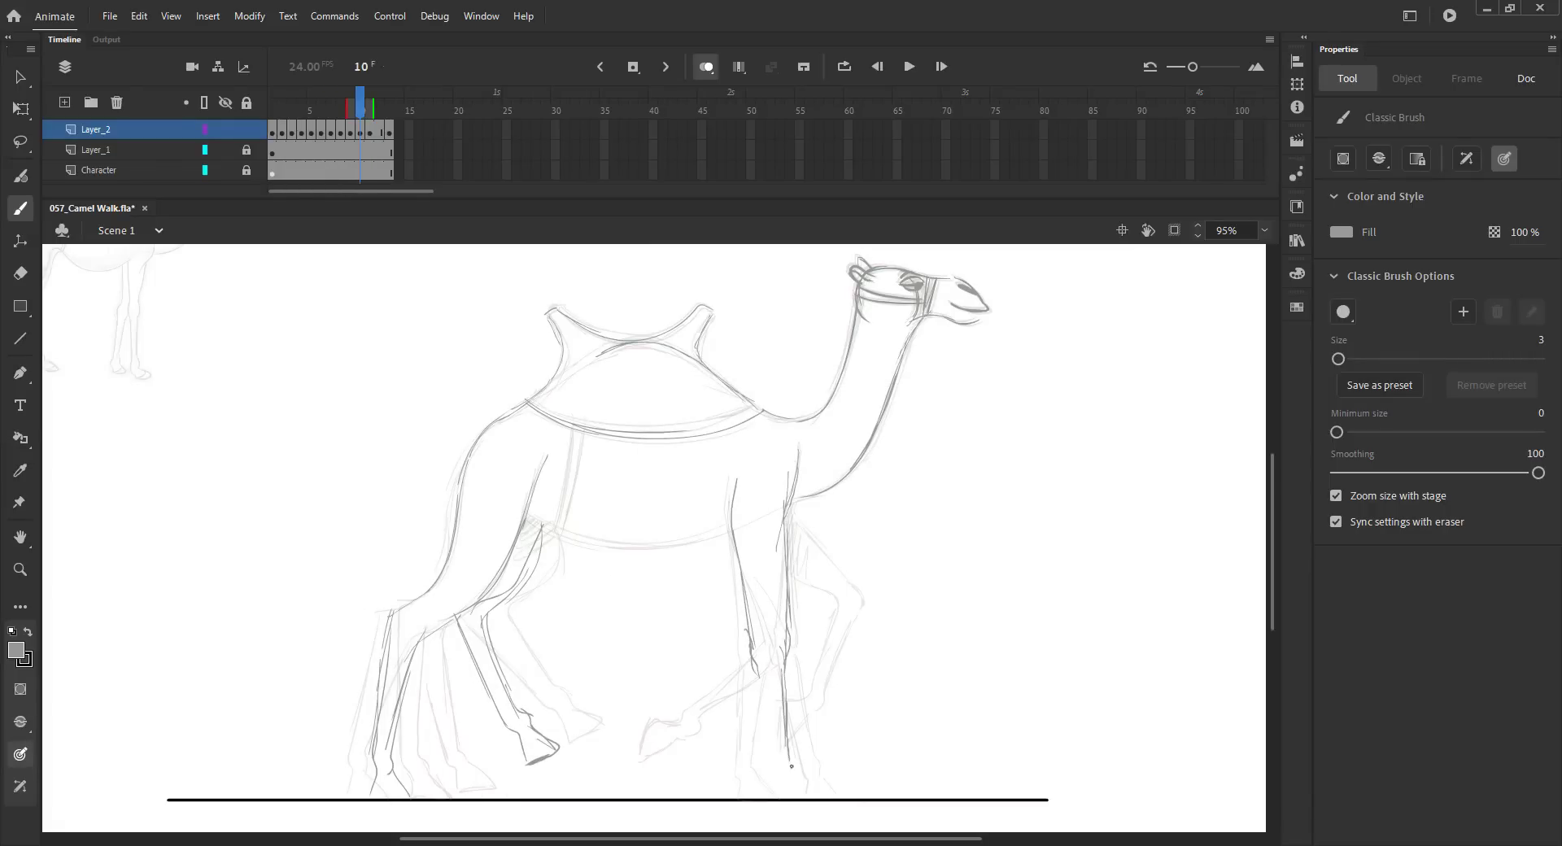
left_click_drag(784, 500, 785, 523)
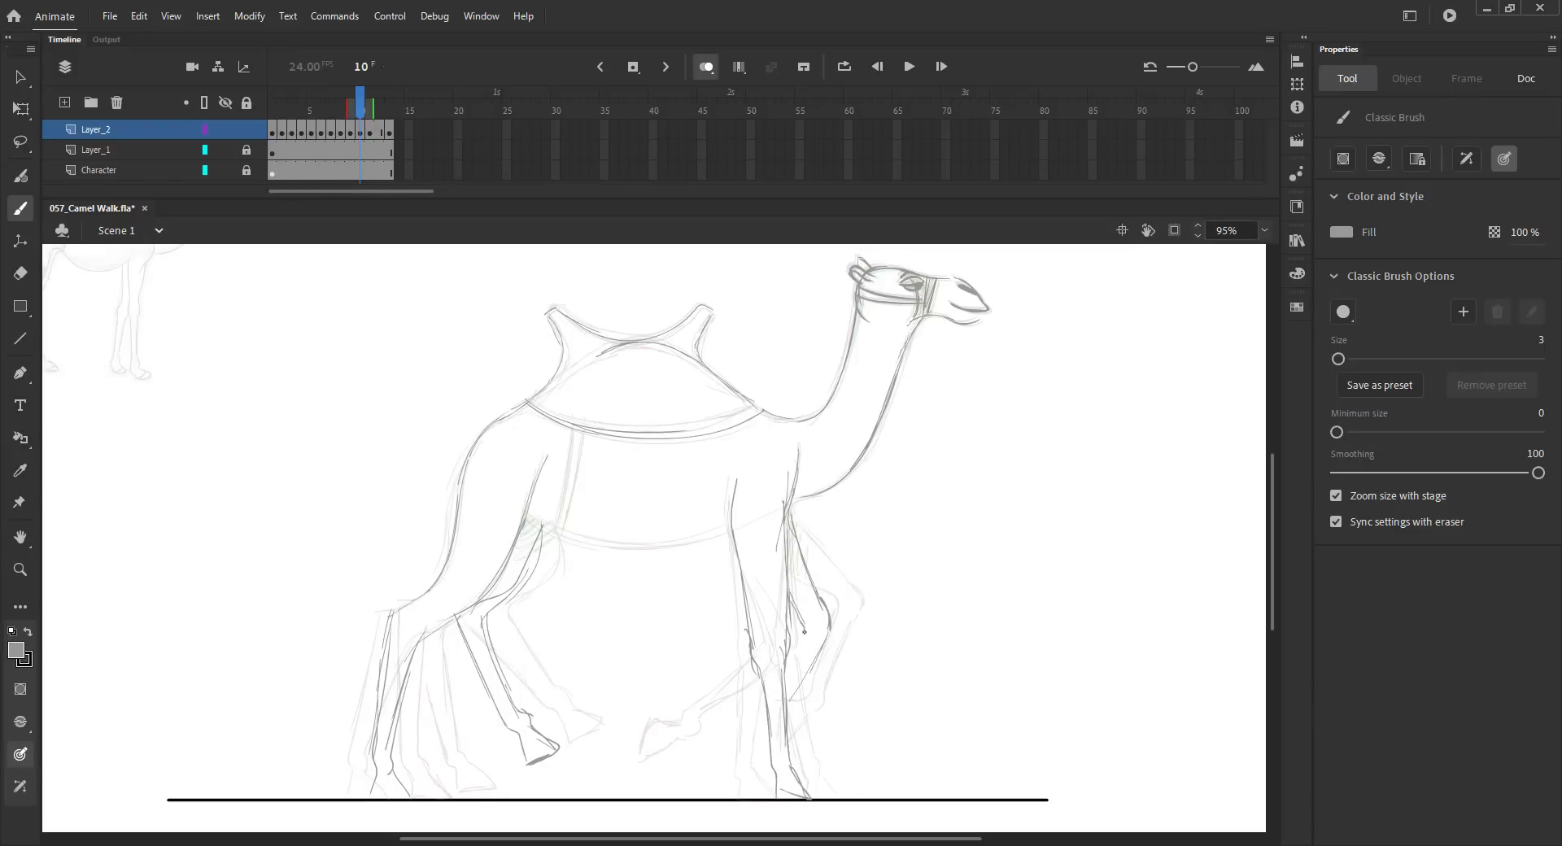
key("period")
key("comma")
key("comma")
key("period")
key("period")
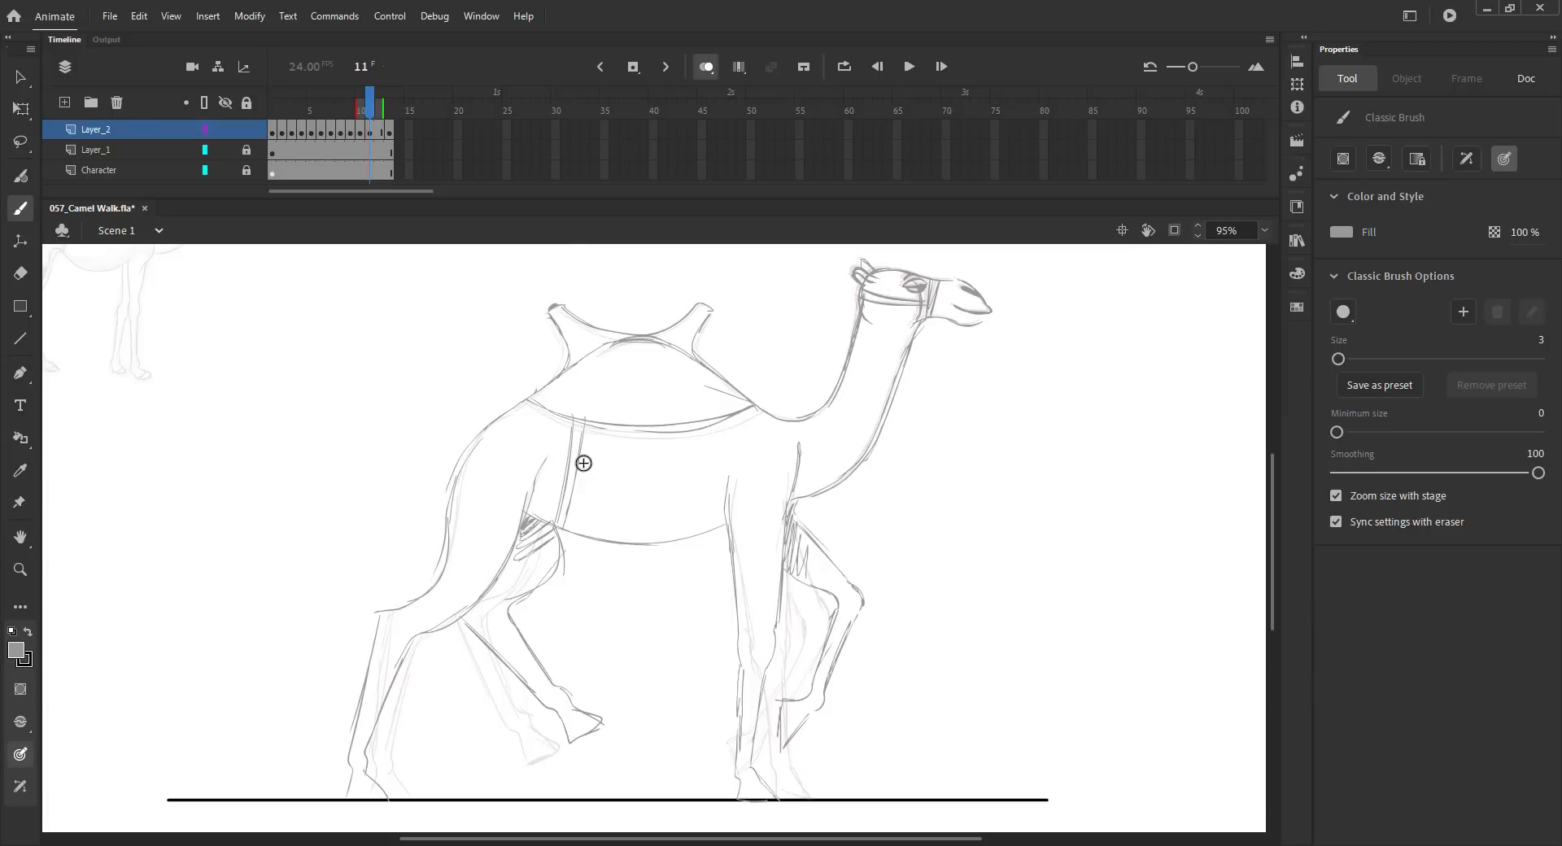
With onion skinning off, copy frame 6's head in place into a blank keyframe at frame 12, and turn onion skinning back on
key("ctrl+2")
left_click(705, 66)
key("ctrl+s")
mouse_move(390, 108)
left_mouse_down()
mouse_move(267, 125)
mouse_move(366, 116)
mouse_move(283, 114)
mouse_move(322, 115)
left_mouse_up()
key("F7")
key("ctrl+s")
key("v")
left_click_drag(956, 422, 904, 353)
key("ctrl+c")
left_click_drag(376, 105, 380, 109)
key("ctrl+shift+v")
key("ctrl+s")
key("alt+shift+o")
Sketch frame 12's neck, saddle and hump outline with the brush over the onion-skinned poses
key("z")
left_click_drag(462, 327, 974, 781)
left_click_drag(843, 592, 858, 595)
key("b")
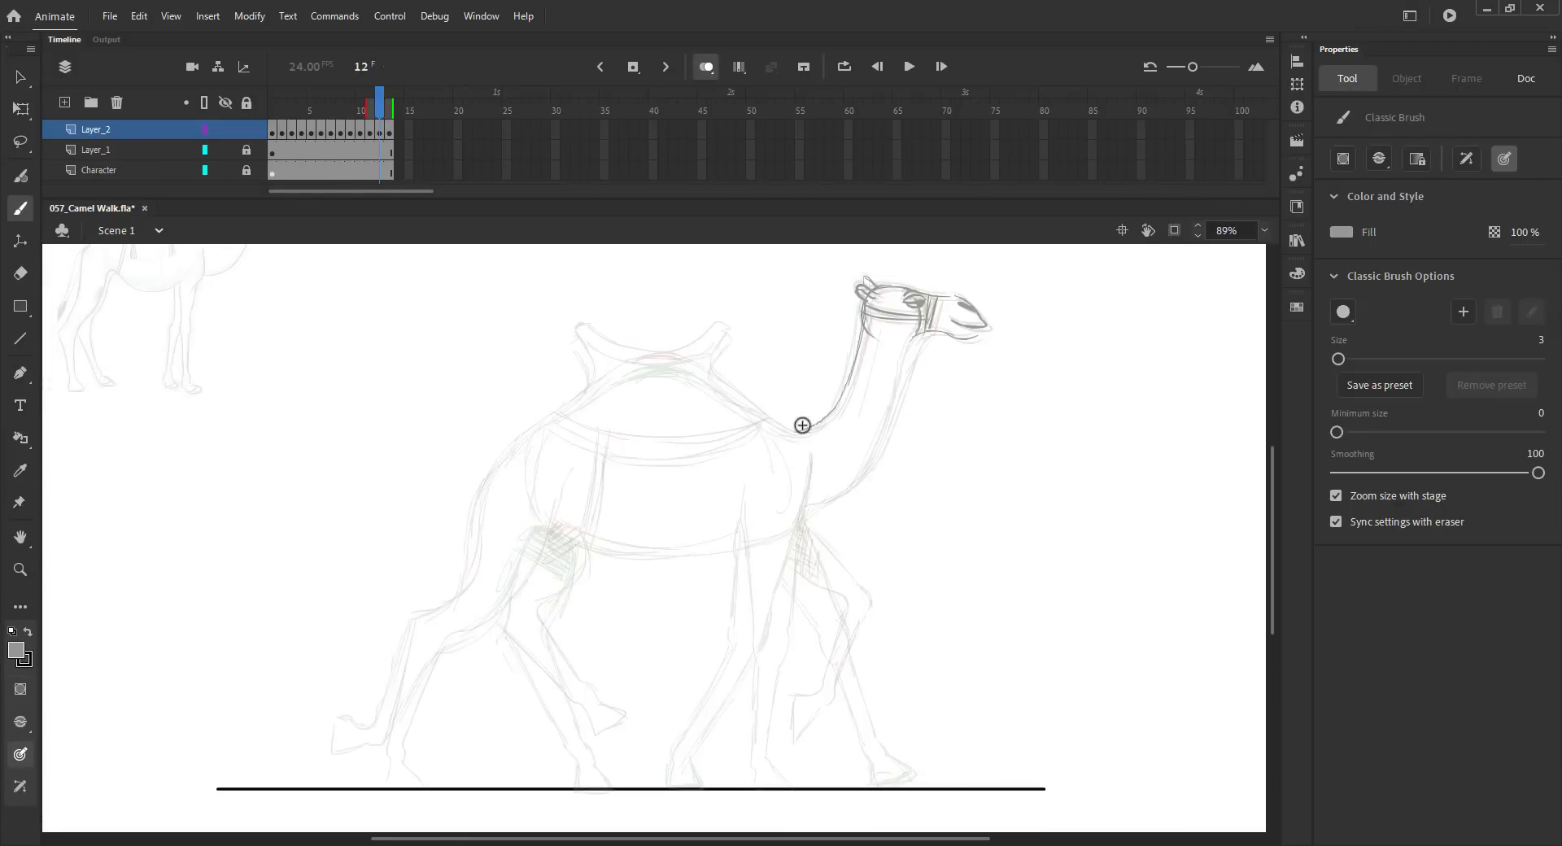
left_click_drag(851, 487, 803, 512)
left_click_drag(575, 339, 593, 337)
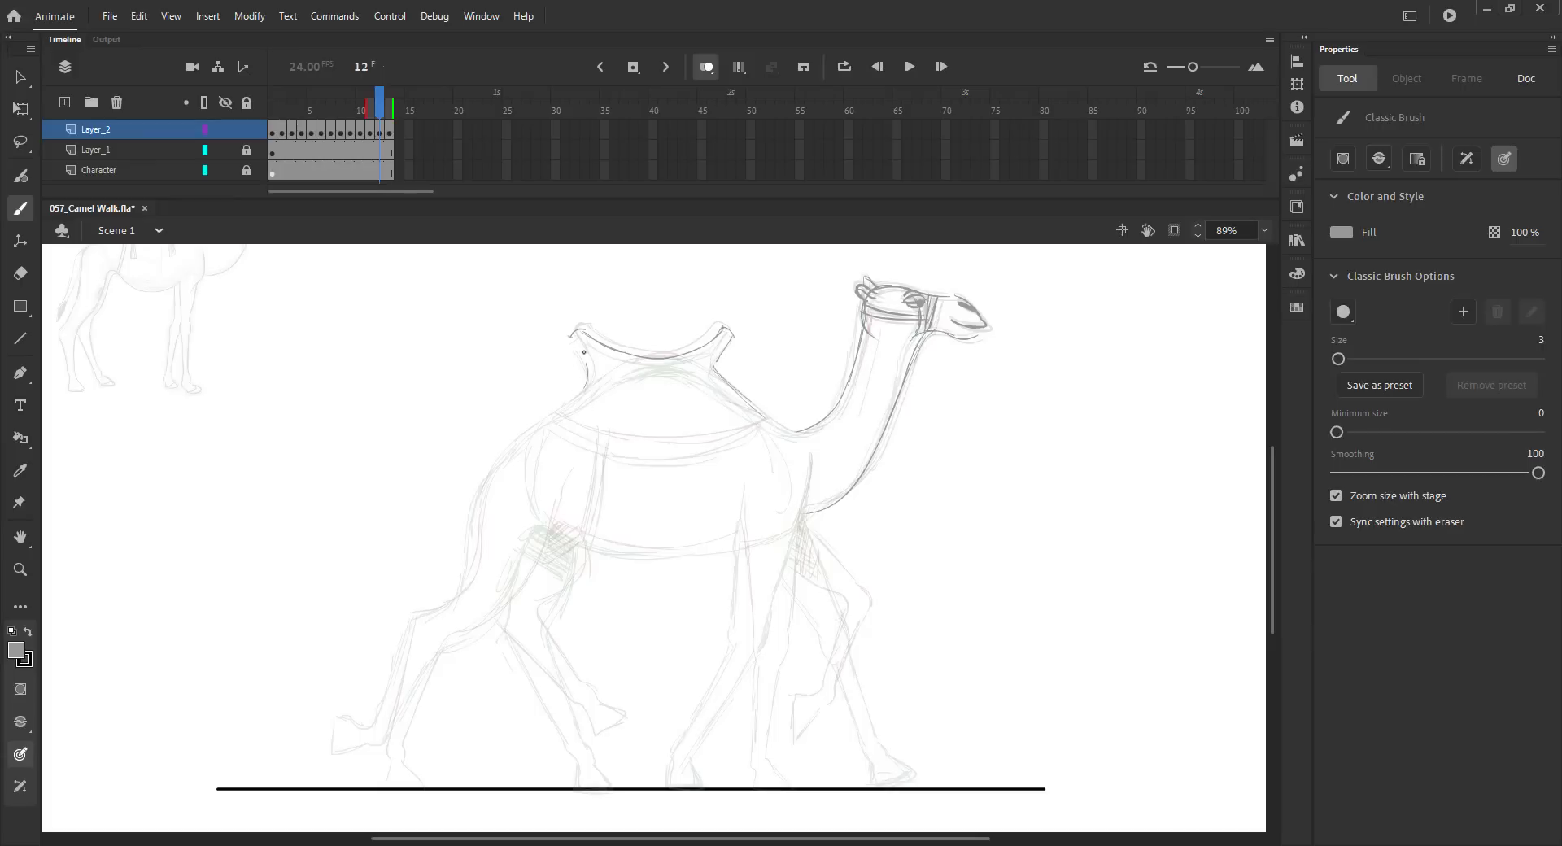
left_click_drag(759, 421, 647, 453)
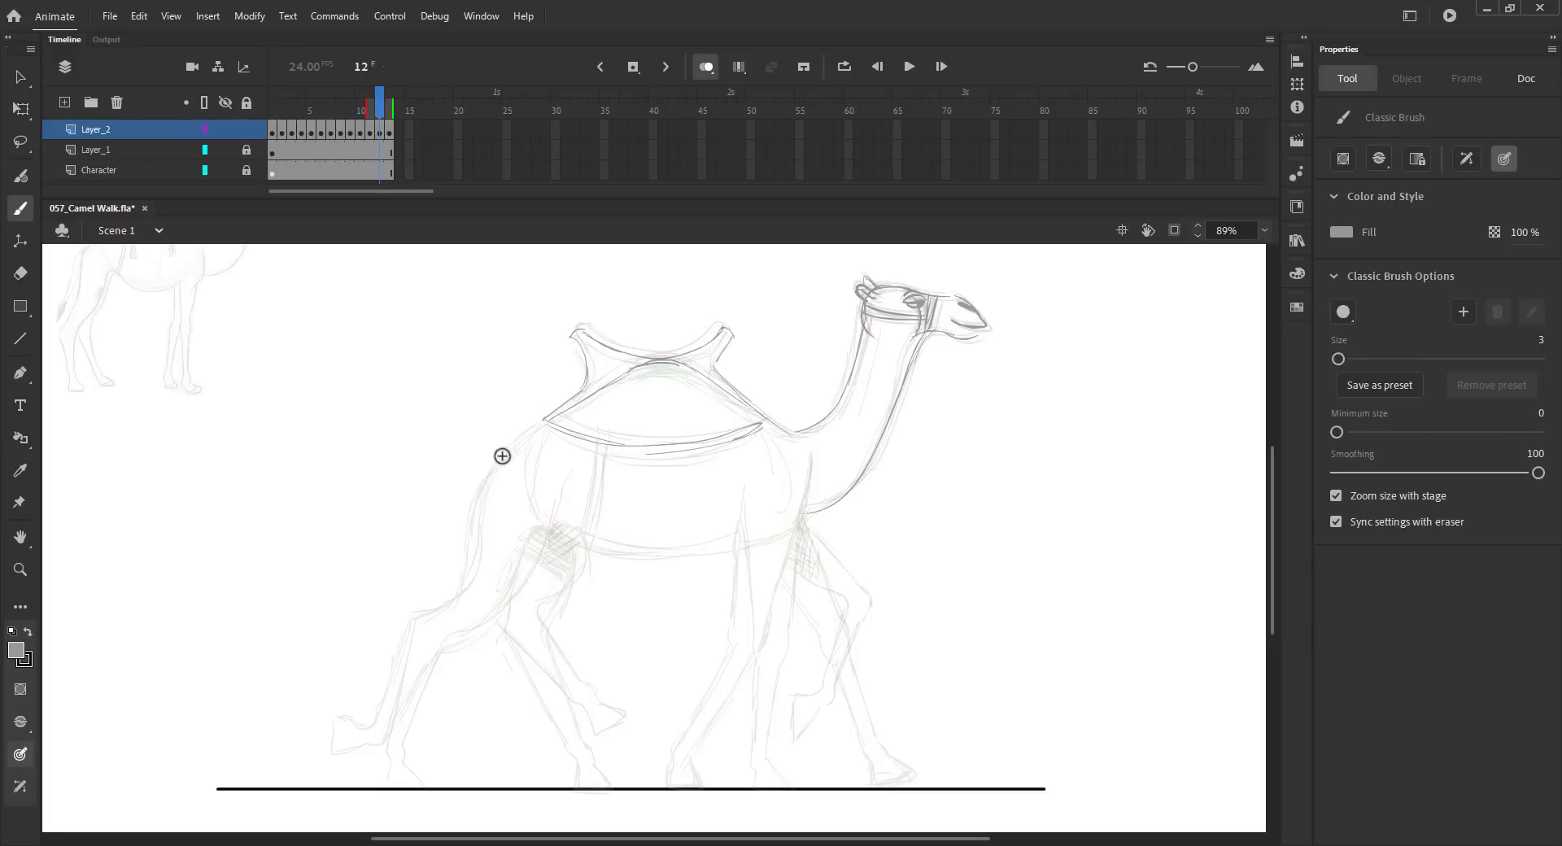
Sketch frame 12's hind legs with the brush, one planted far back and the other swinging forward with its hoof lifted
left_click_drag(530, 444, 475, 545)
left_click_drag(566, 480, 534, 553)
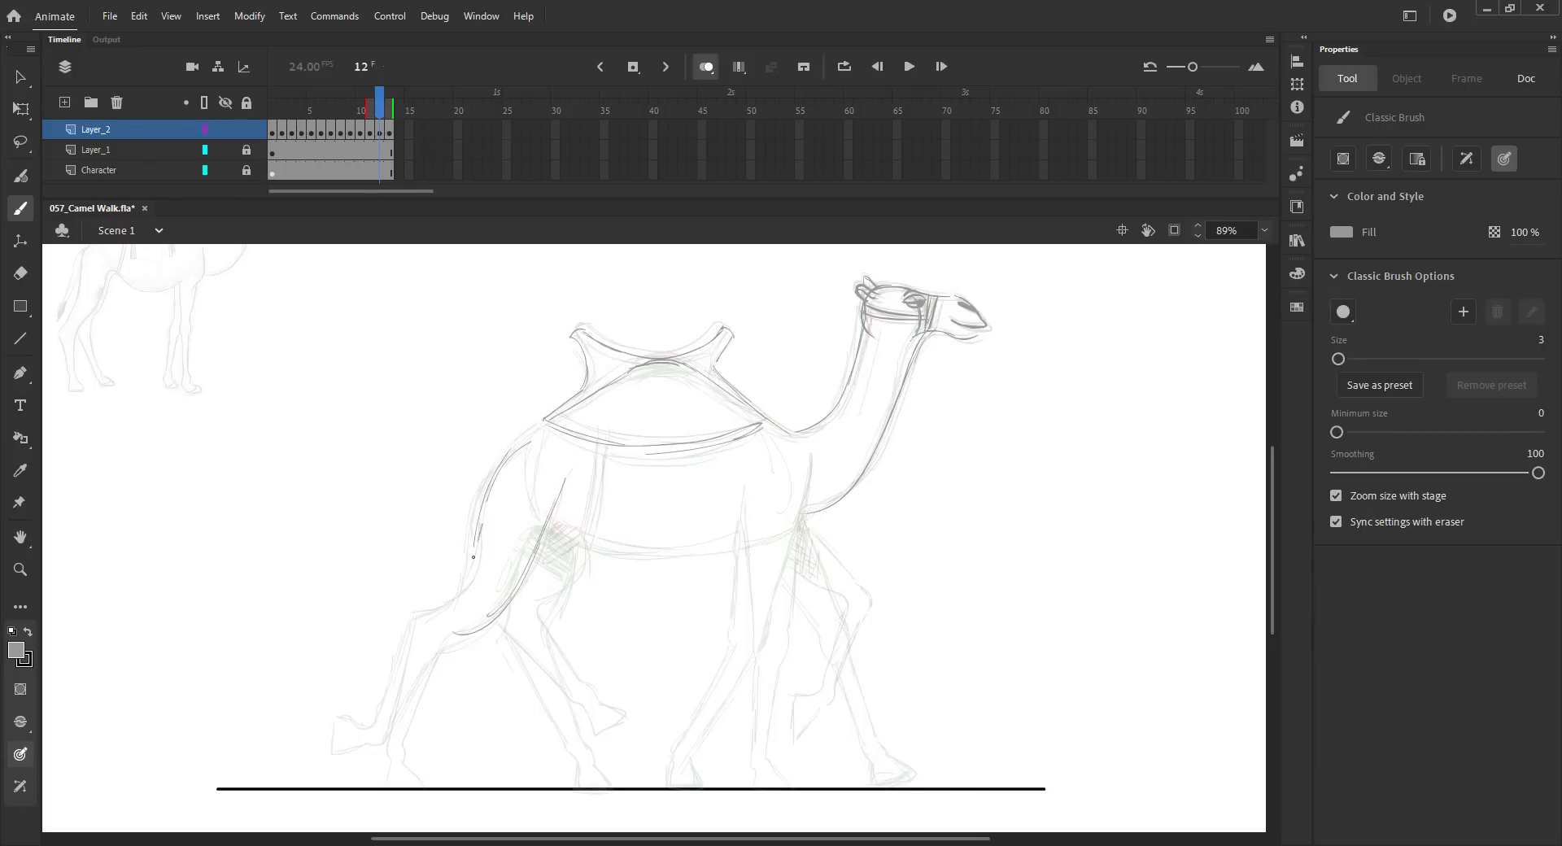
left_click_drag(412, 626, 383, 716)
left_click_drag(439, 650, 392, 740)
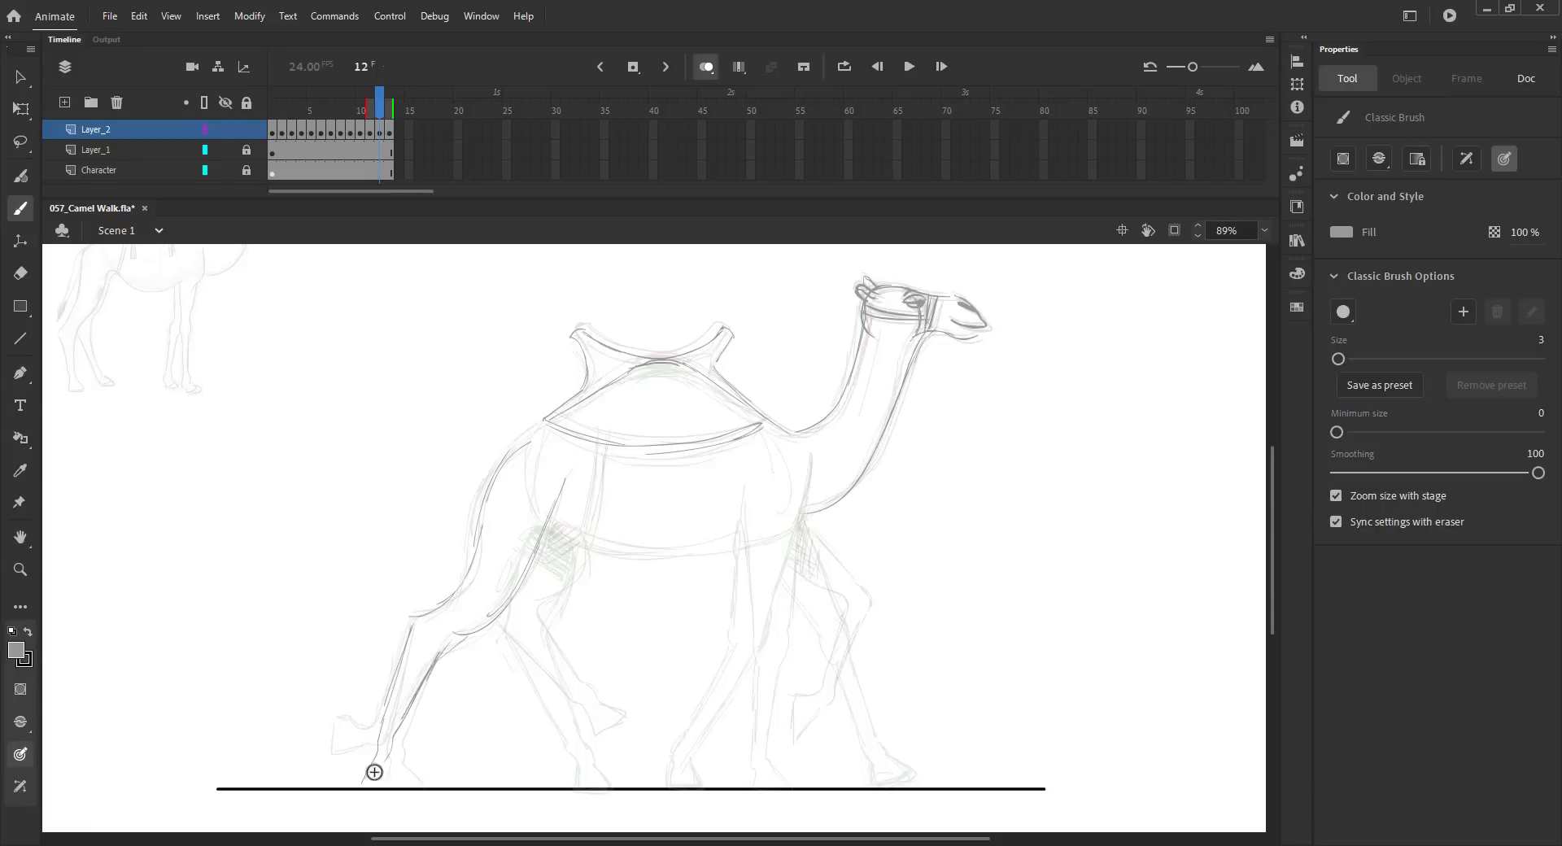
mouse_move(580, 542)
left_mouse_down()
mouse_move(561, 602)
mouse_move(579, 736)
left_mouse_up()
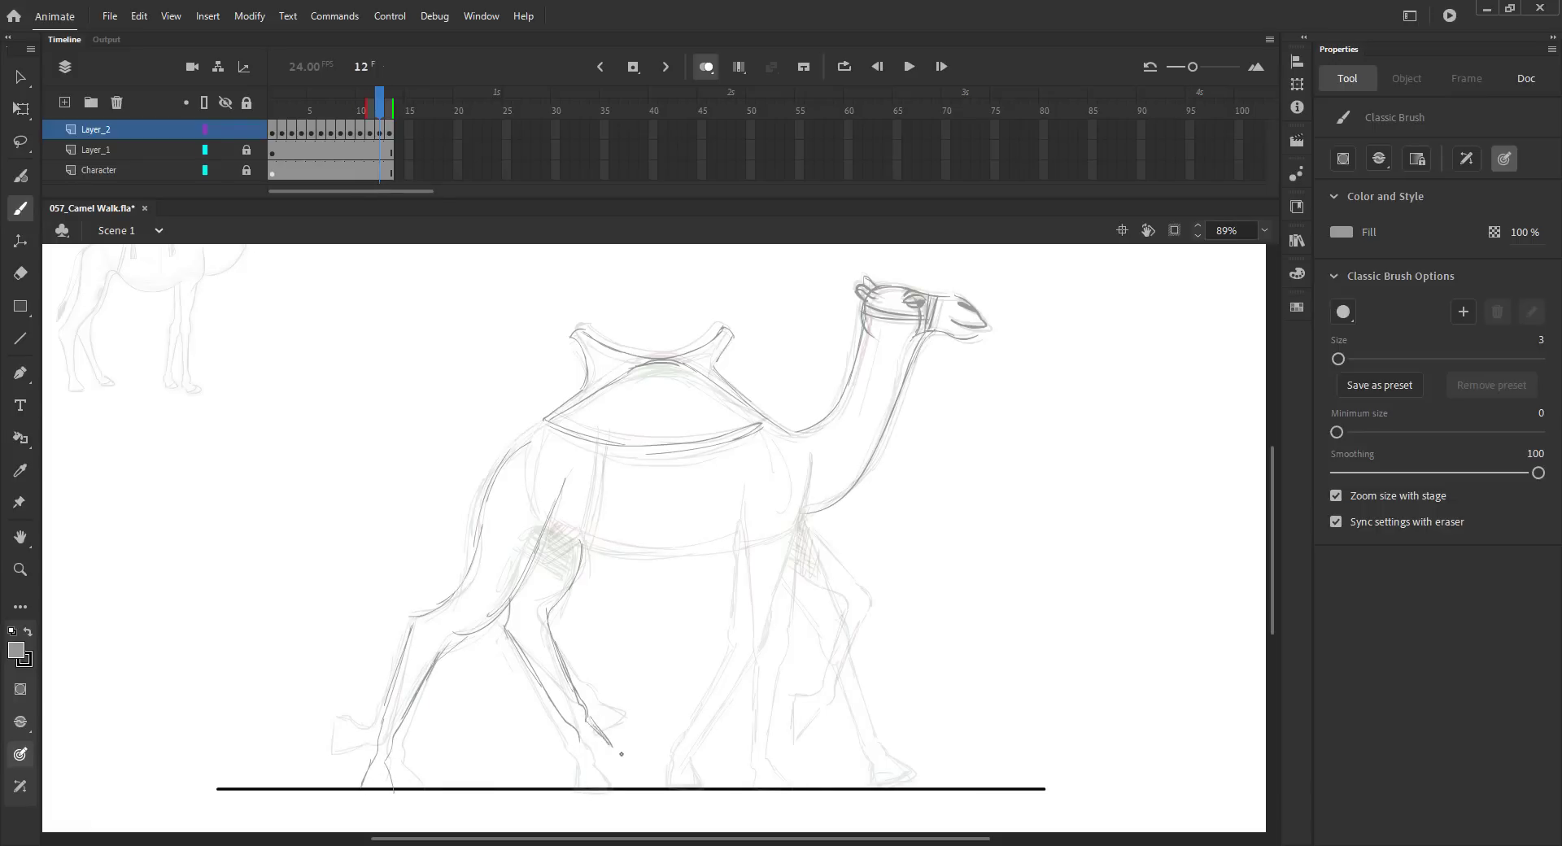
Sketch frame 12's front legs, one planted on the ground line and one bent with its hoof lifted, checking them against adjacent frames
left_click_drag(810, 456, 800, 520)
left_click_drag(743, 592, 716, 789)
left_click_drag(736, 760, 755, 790)
key("comma")
key("period")
key("period")
key("comma")
mouse_move(803, 517)
left_mouse_down()
mouse_move(843, 593)
mouse_move(851, 703)
left_mouse_up()
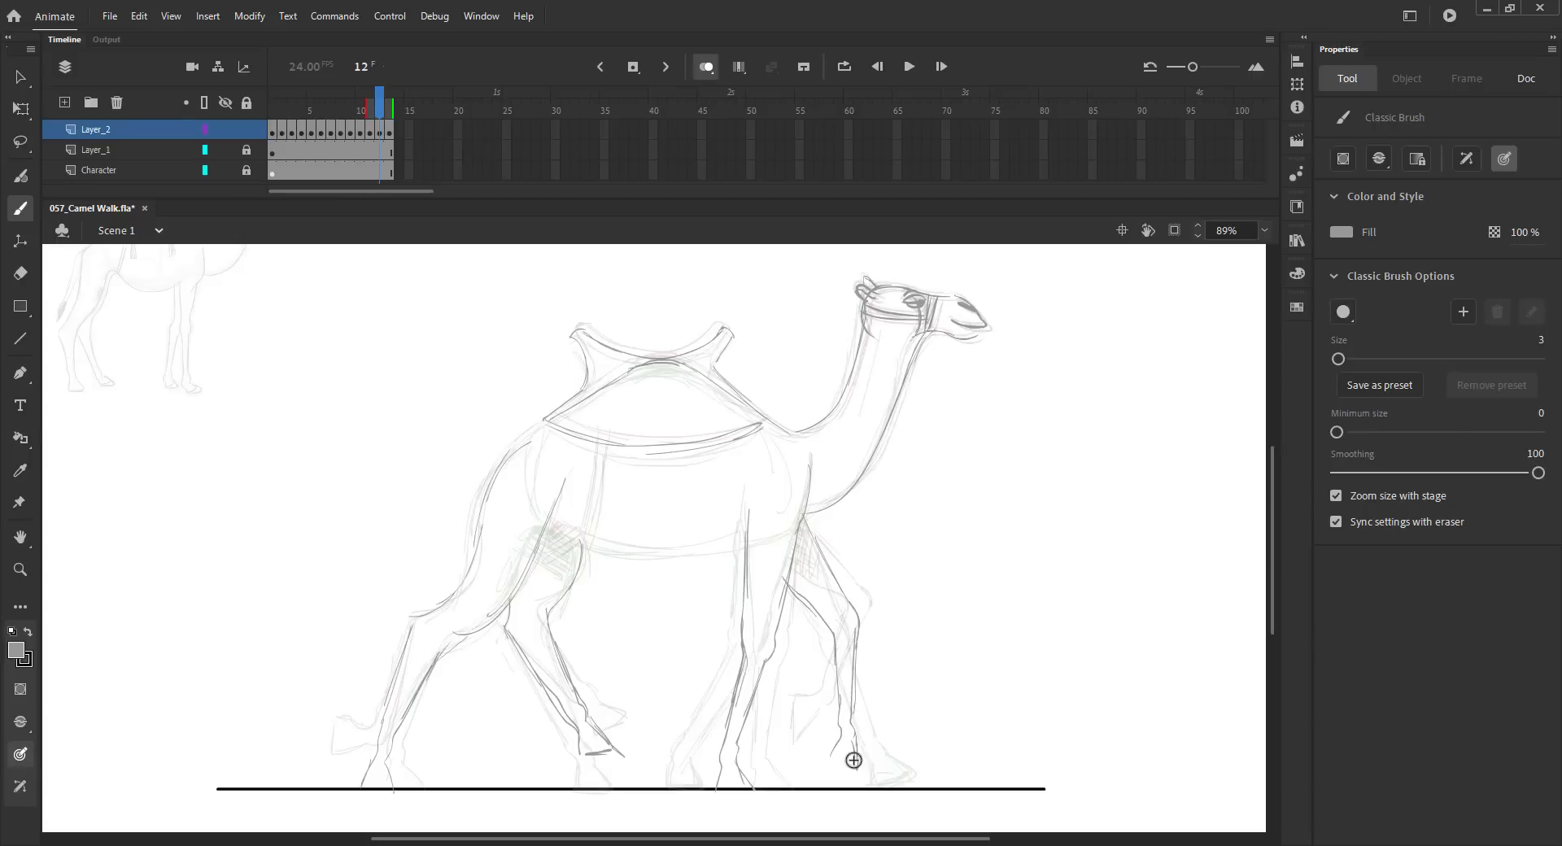
Sketch frame 12's belly line between the hind and front legs, and compare the pose with the neighbouring frames
left_click_drag(614, 545, 552, 522)
left_click_drag(649, 552, 797, 525)
key("comma")
key("period")
key("period")
key("comma")
key("comma")
key("period")
key("comma")
key("comma")
Fit the whole stage in view, turn off onion skinning and remove frame 13 from the end of the timeline
key("ctrl+2")
key("v")
left_click(706, 67)
left_click(506, 99)
key("shift+F5")
Extend each of the 12 camel drawings to hold for three frames, with the other layers extended to match, and save the file
left_click_drag(384, 96, 187, 114)
key("F5")
key("F5")
left_click(304, 100)
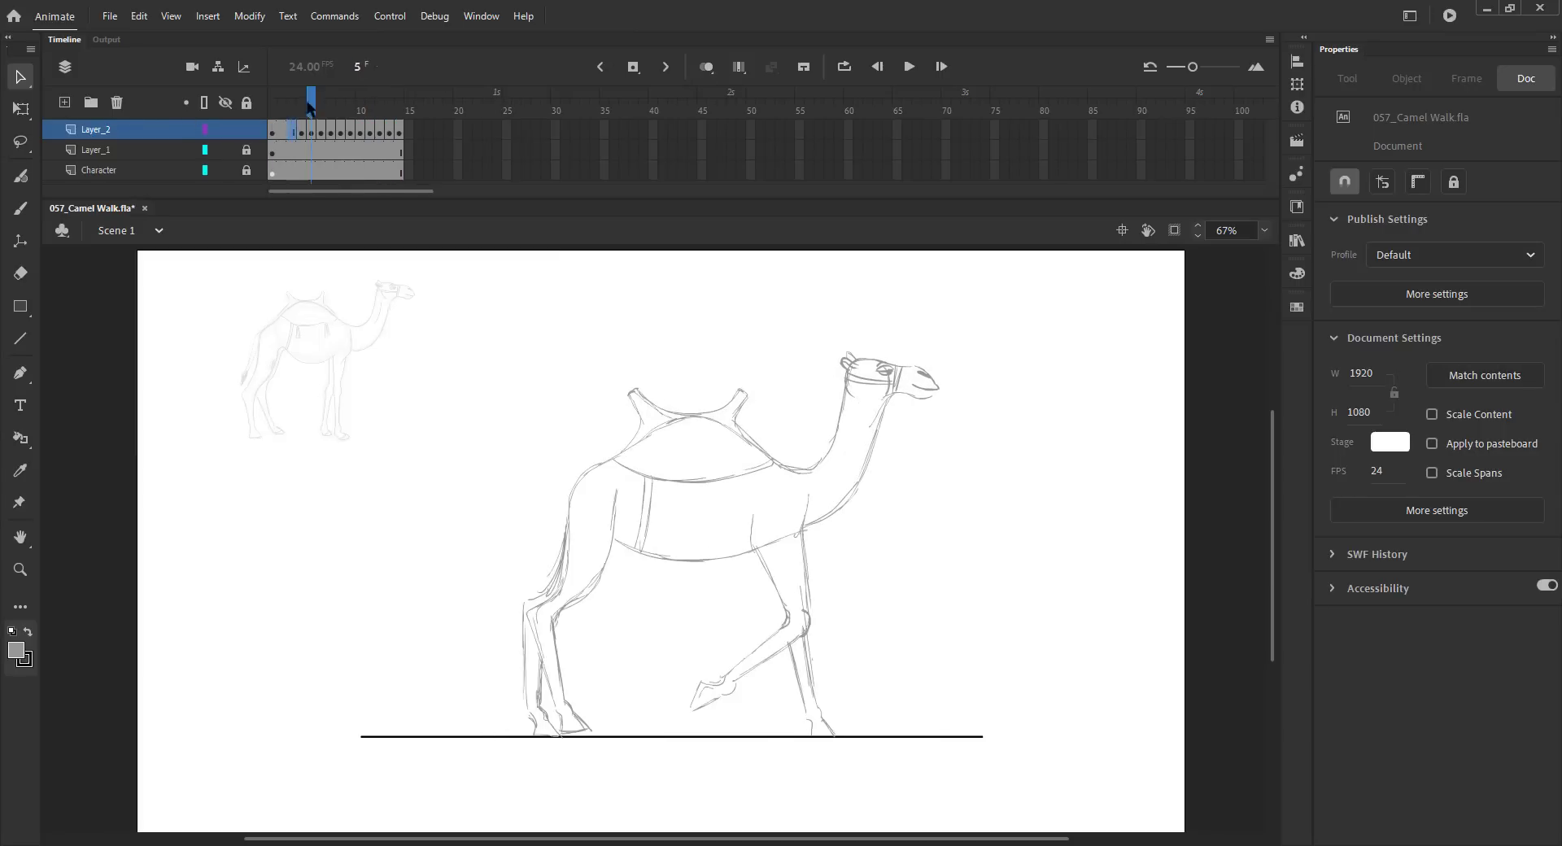
key("F5")
key("F5")
left_click(331, 102)
key("F5")
key("F5")
left_click(357, 104)
key("F5")
key("F5")
left_click(388, 105)
key("F5")
key("F5")
left_click(418, 107)
key("F5")
key("F5")
left_click(448, 107)
key("F5")
key("F5")
left_click(477, 108)
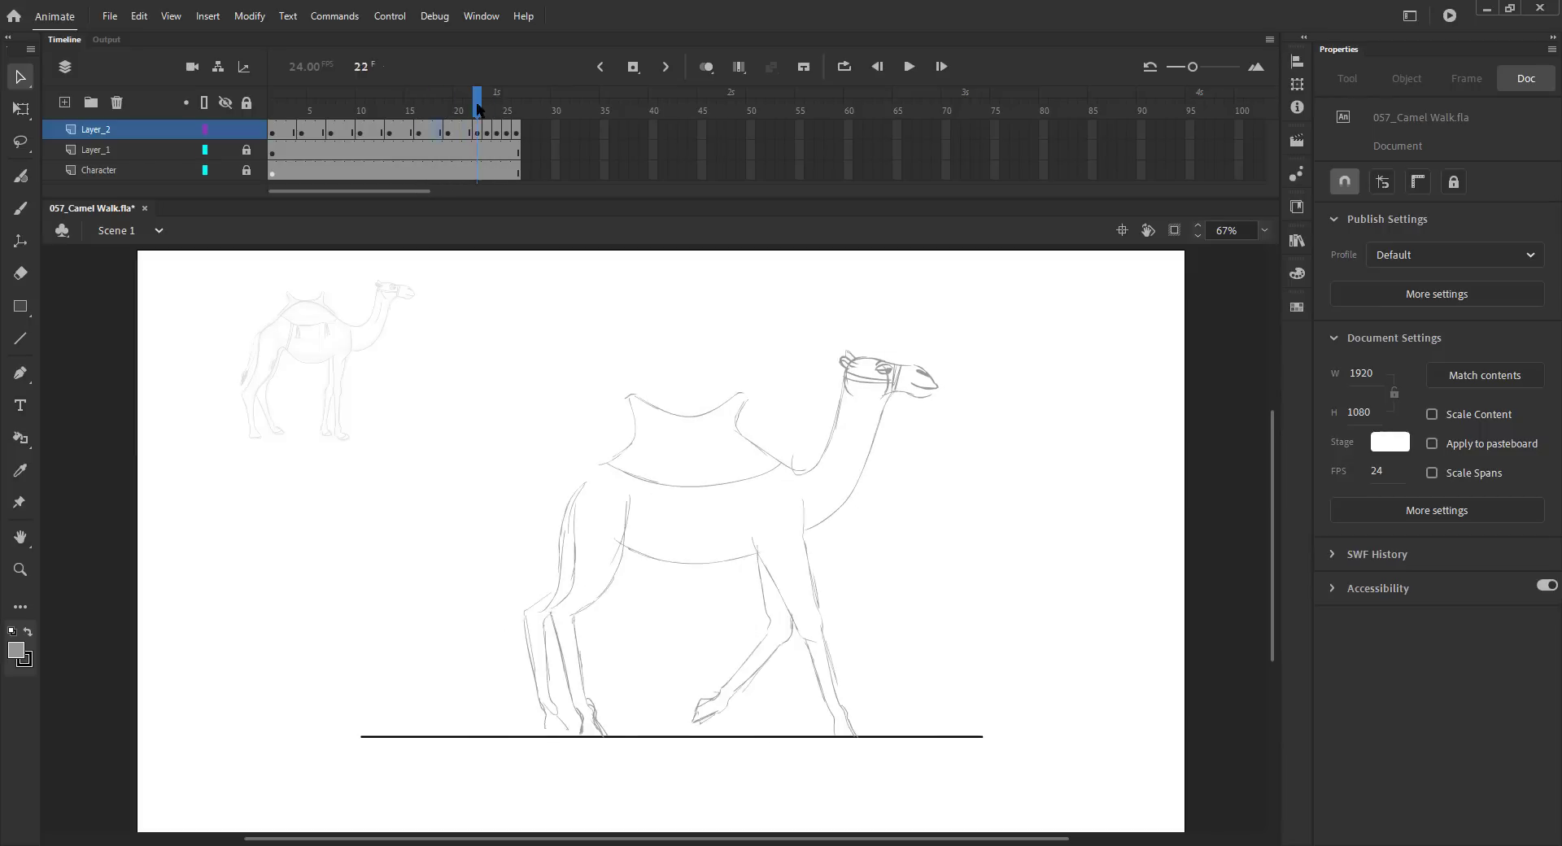
key("F5")
key("F5")
left_click(566, 108)
key("F5")
key("F5")
key("F5")
key("F5")
key("ctrl+z")
key("ctrl+z")
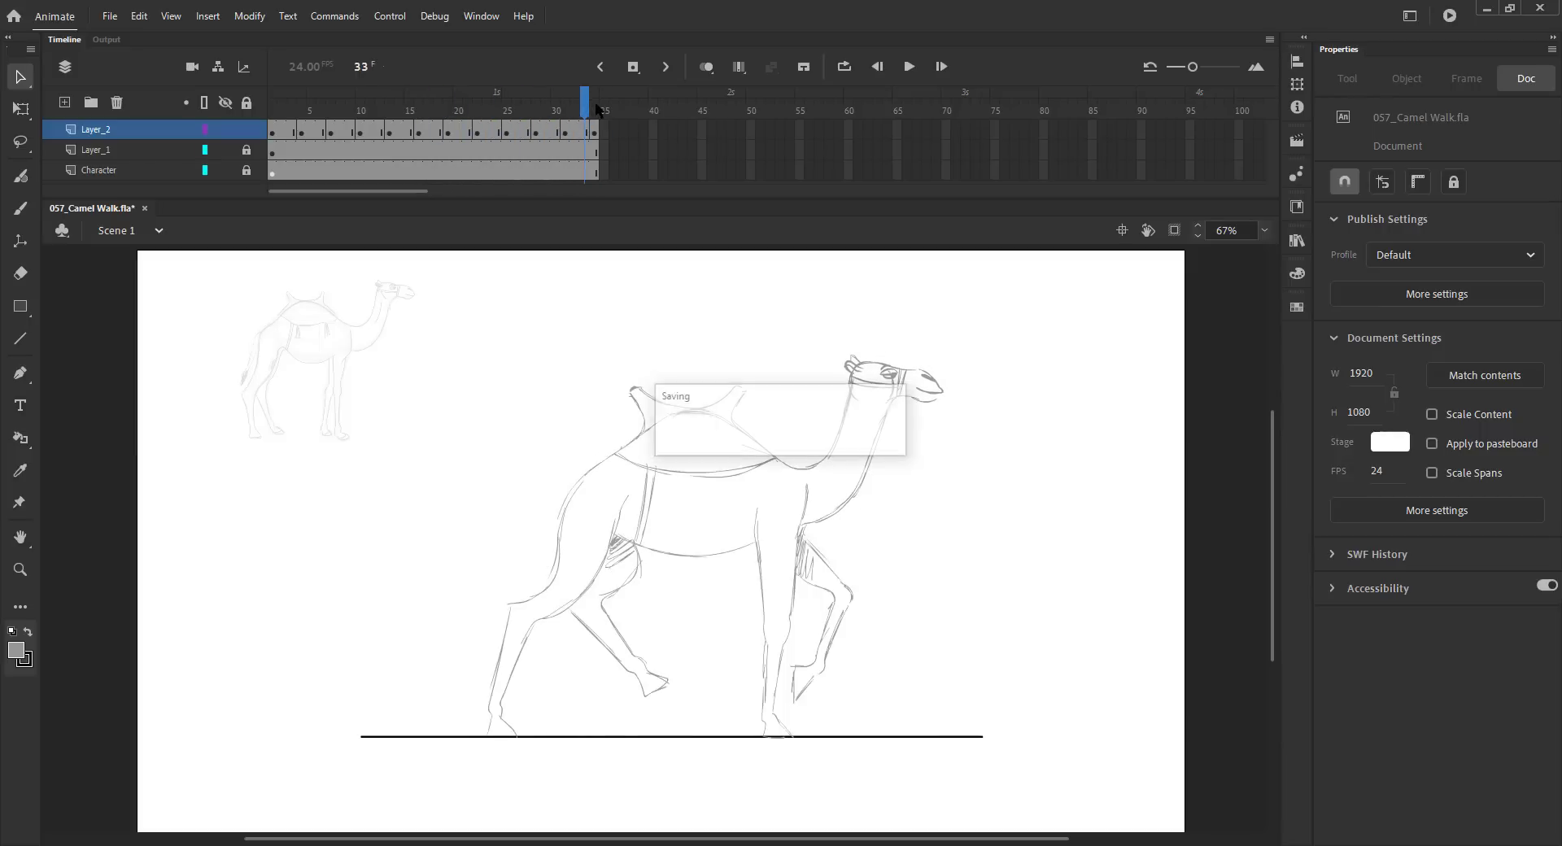
left_click(595, 103)
key("F5")
key("F5")
Add one more frame to each of the 12 camel drawings so every pose holds for four frames across all layers
mouse_move(325, 114)
left_mouse_down()
mouse_move(614, 110)
mouse_move(268, 114)
left_mouse_up()
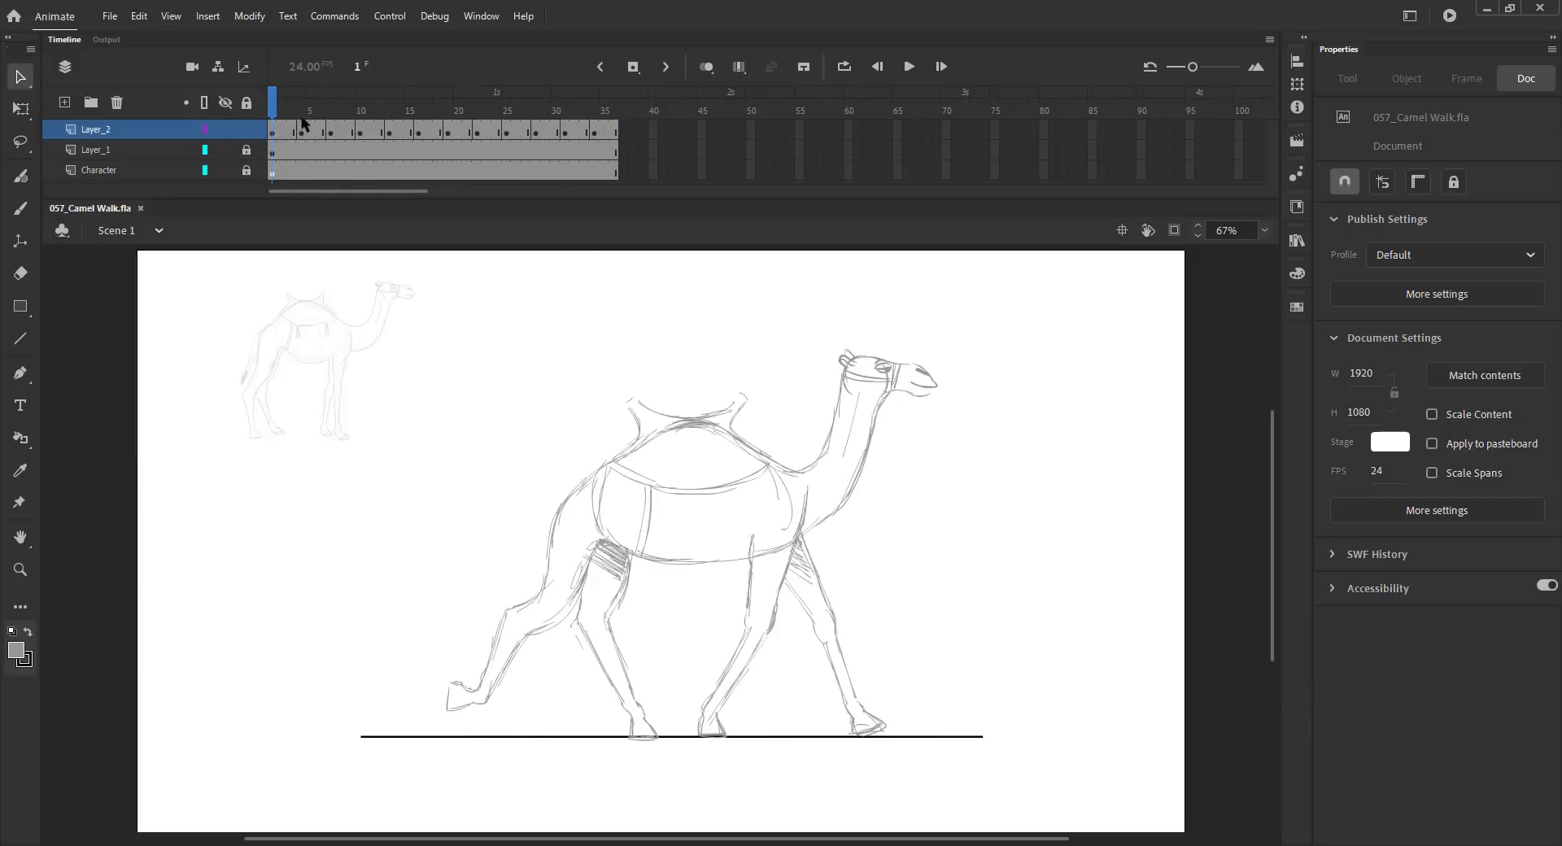
key("F5")
left_click(351, 111)
left_click(468, 110)
key("F5")
left_click(565, 110)
key("F5")
left_click(705, 109)
key("F5")
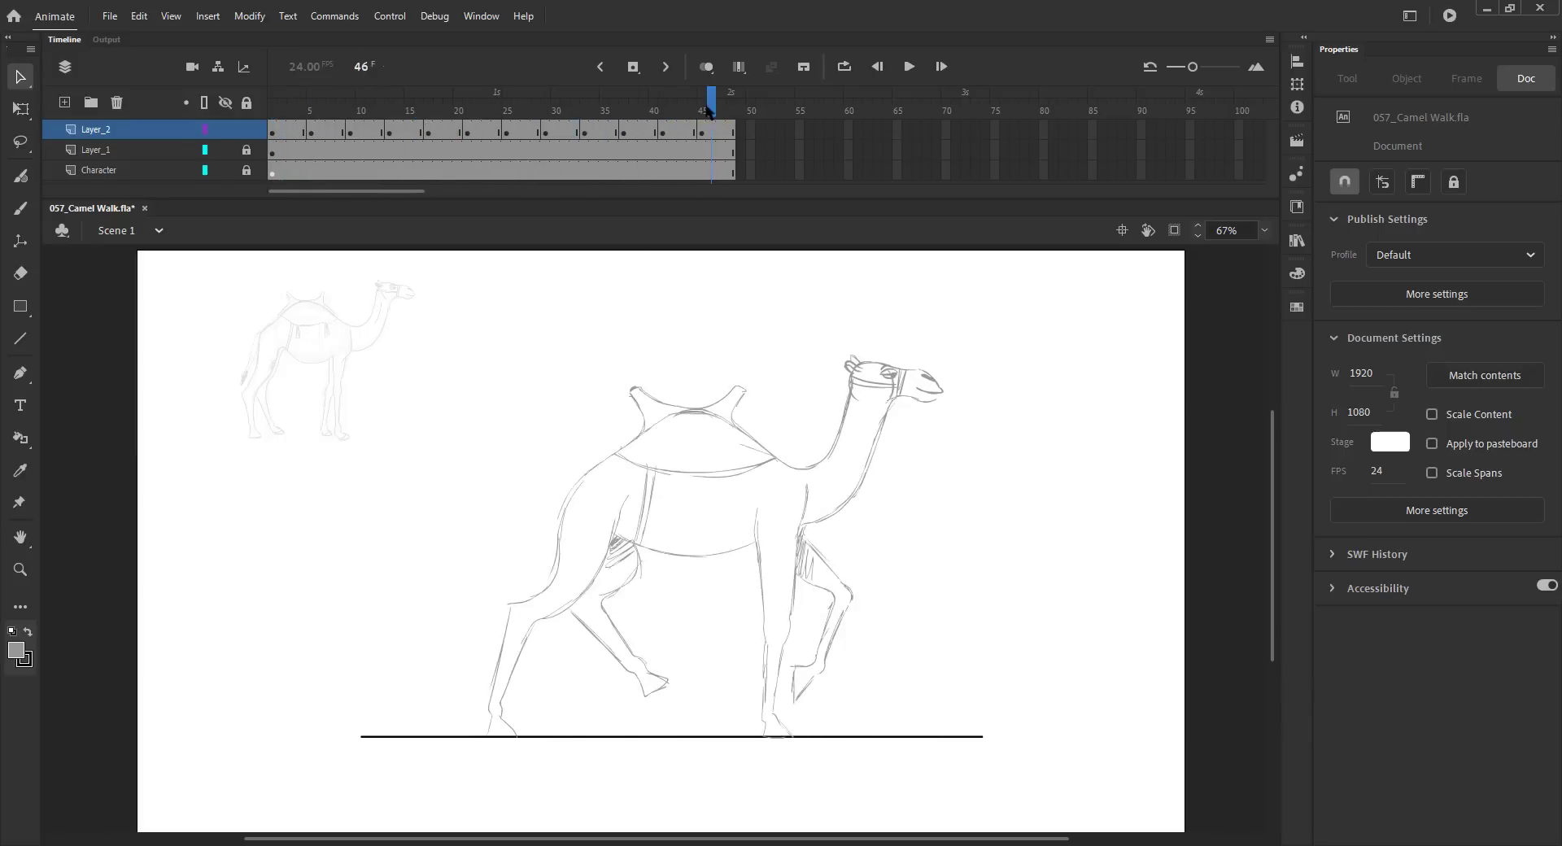